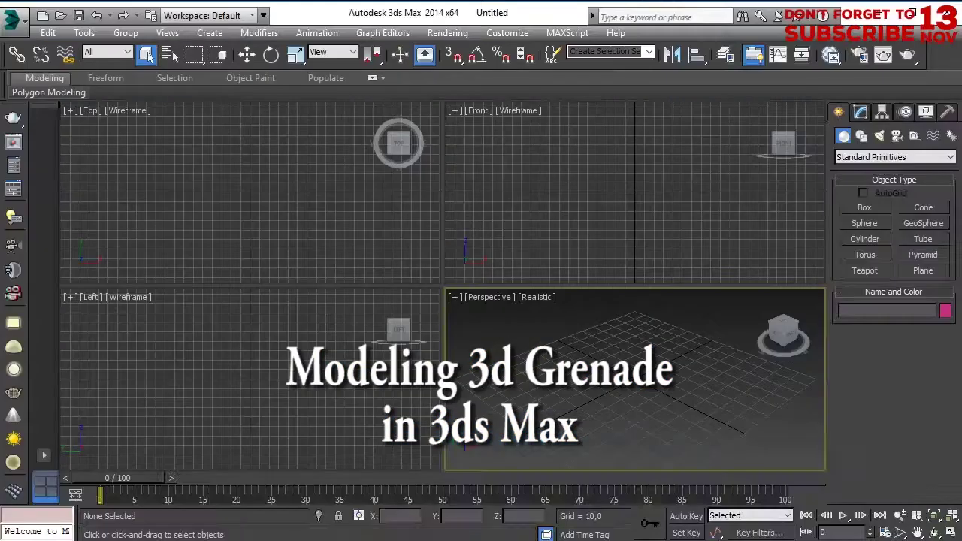
# Maximize the Perspective view and draw a cylinder
pyautogui.hotkey('alt', 'w')
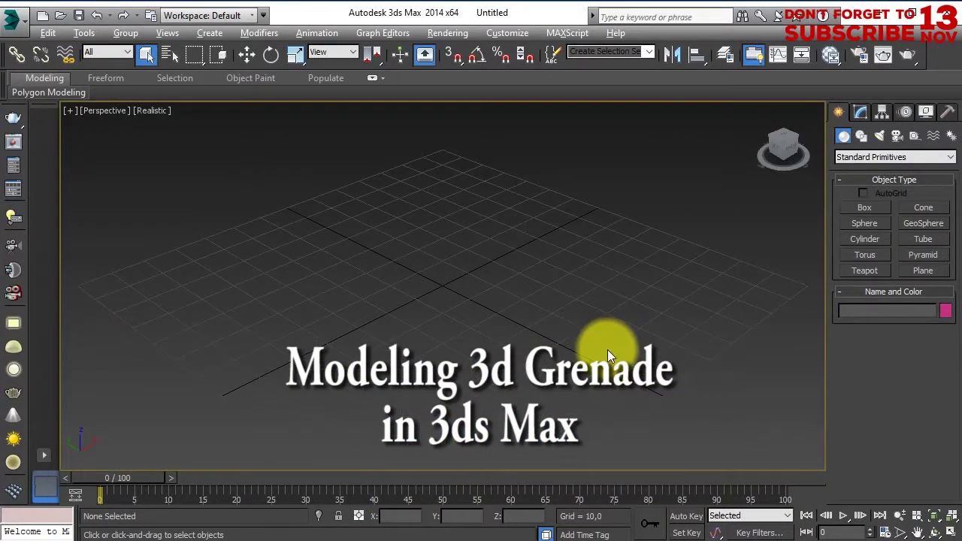
pyautogui.click(866, 239)
pyautogui.moveTo(441, 252); pyautogui.dragTo(509, 369)
pyautogui.click(524, 48)
# Set the cylinder to height 194.662, 7 height segments and 8 sides
pyautogui.scroll(-4, 496, 348)
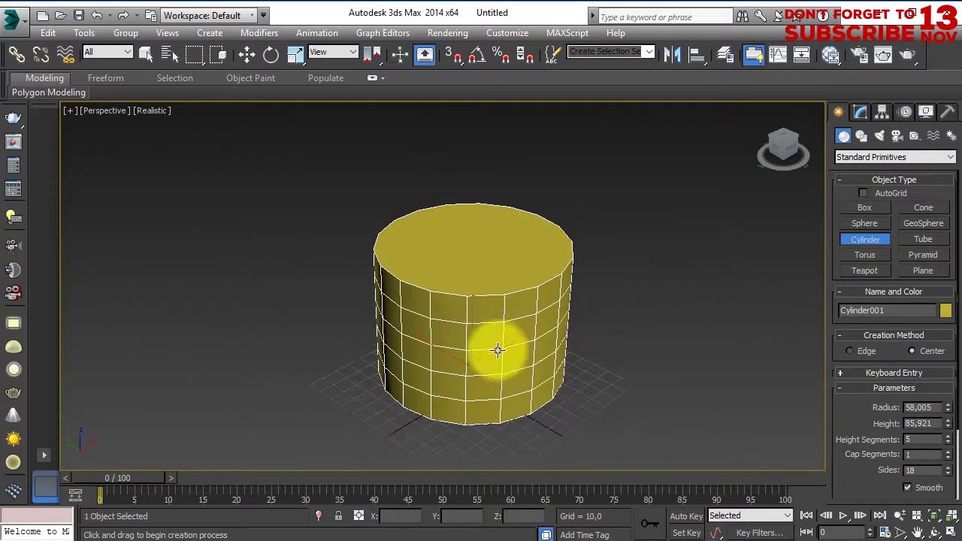
pyautogui.click(861, 111)
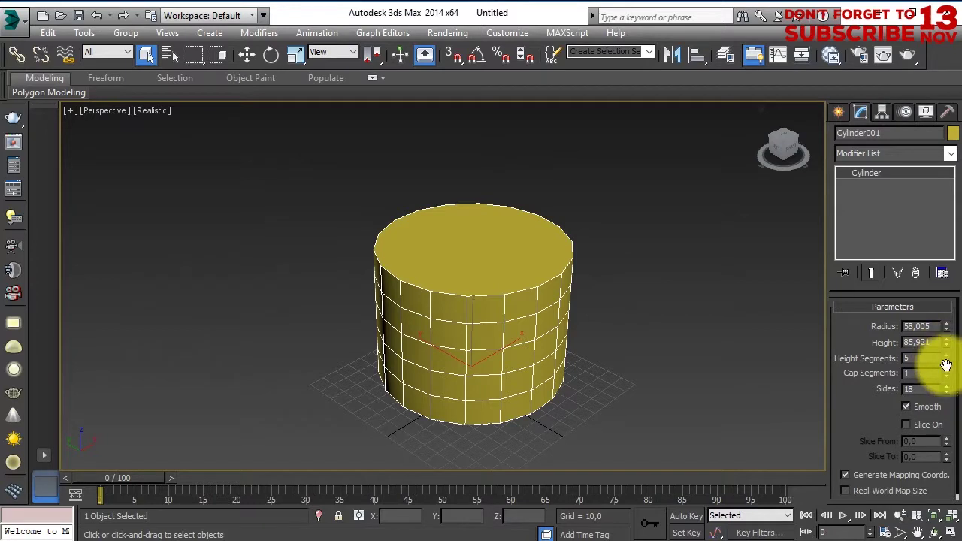
pyautogui.moveTo(946, 366)
pyautogui.mouseDown()
pyautogui.moveTo(945, 315)
pyautogui.moveTo(946, 326)
pyautogui.mouseUp()
pyautogui.scroll(-3, 556, 285)
pyautogui.keyDown('alt'); pyautogui.moveTo(567, 308); pyautogui.dragTo(592, 318, button='middle'); pyautogui.keyUp('alt')
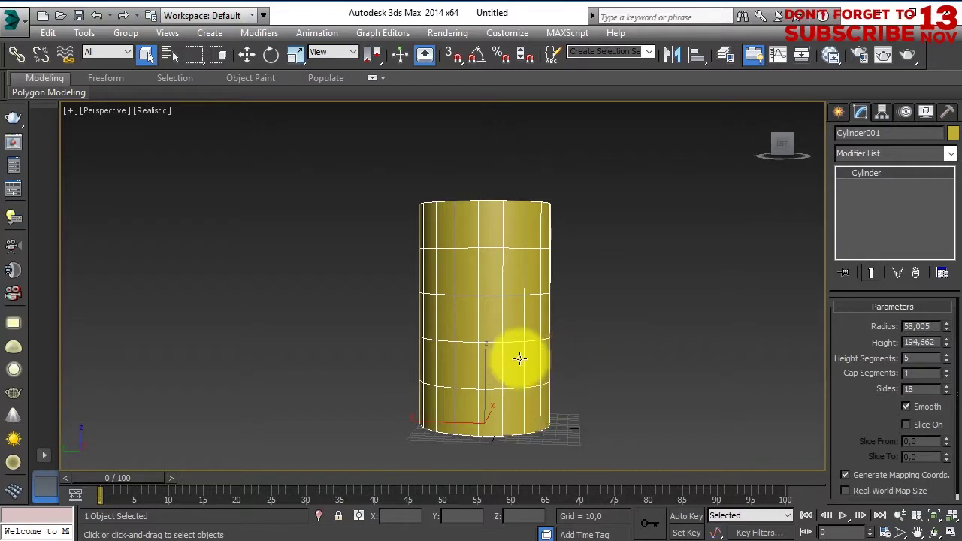
pyautogui.click(948, 361)
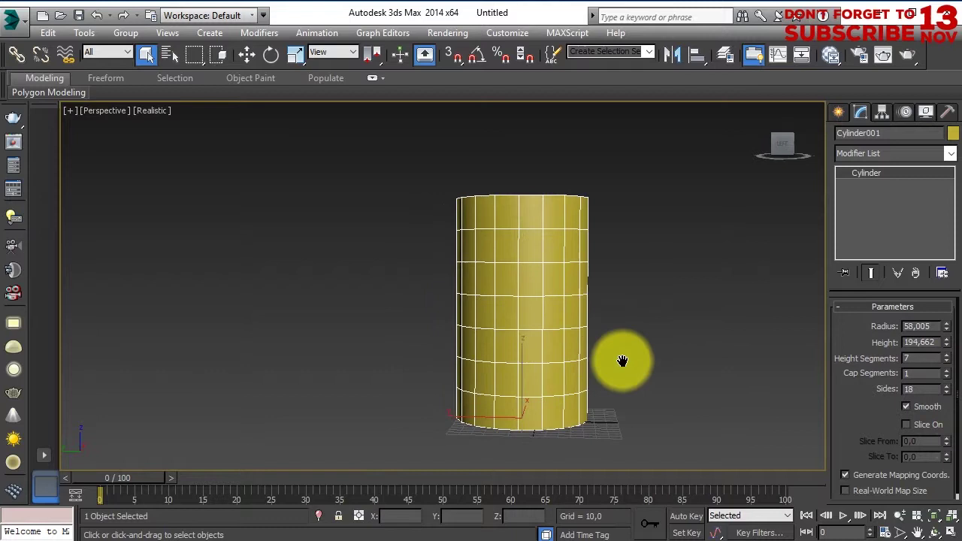
pyautogui.keyDown('alt'); pyautogui.moveTo(622, 361); pyautogui.dragTo(753, 379, button='middle'); pyautogui.keyUp('alt')
pyautogui.moveTo(950, 396); pyautogui.dragTo(950, 393)
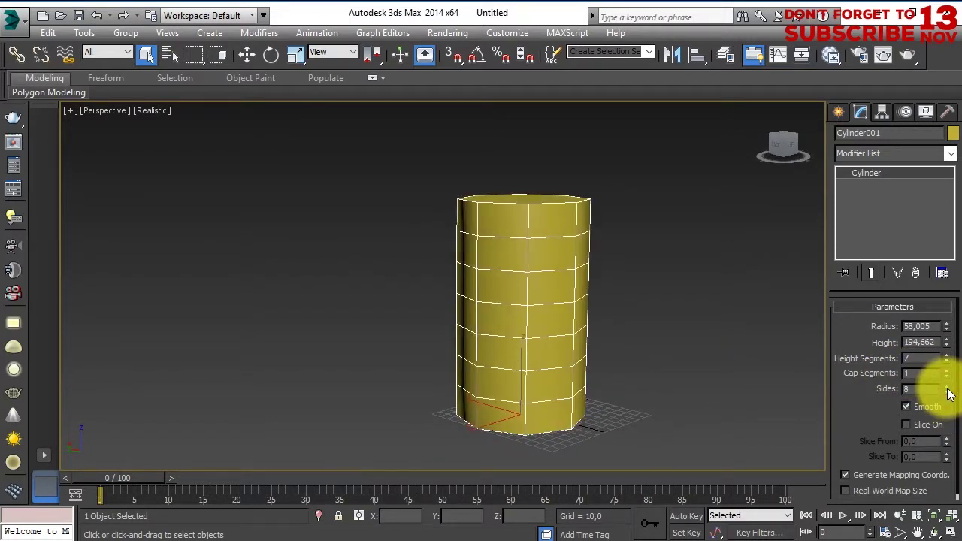
pyautogui.moveTo(773, 316)
pyautogui.keyDown('alt'); pyautogui.mouseDown(button='middle')
pyautogui.moveTo(687, 425)
pyautogui.moveTo(644, 302)
pyautogui.moveTo(584, 354)
pyautogui.moveTo(526, 327)
pyautogui.moveTo(586, 376)
pyautogui.moveTo(437, 240)
pyautogui.mouseUp(button='middle'); pyautogui.keyUp('alt')
# Save the scene as 3dGrenade.max
pyautogui.hotkey('ctrl', 's')
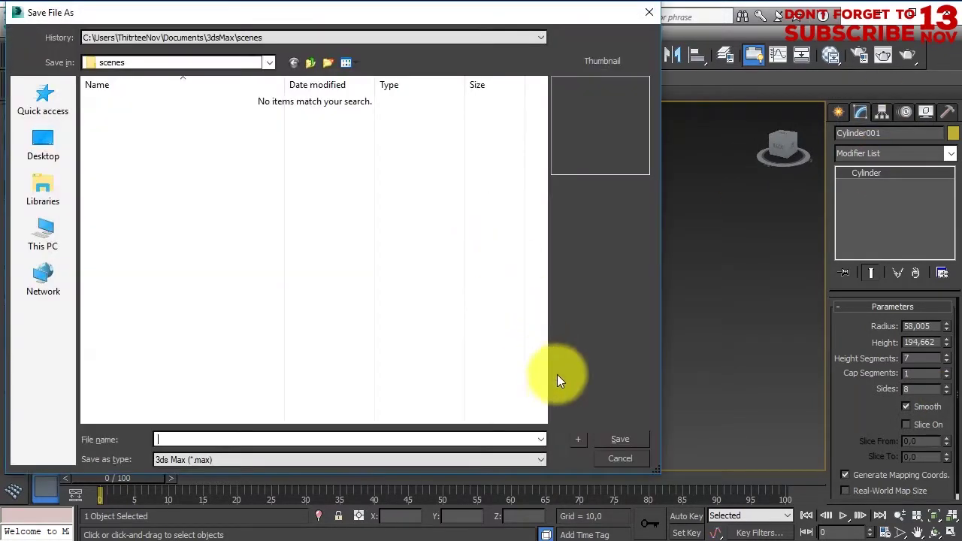
pyautogui.write('3dGrenade')
pyautogui.press('Return')
# Convert the cylinder to an Editable Poly
pyautogui.moveTo(251, 441)
pyautogui.keyDown('alt'); pyautogui.mouseDown(button='middle')
pyautogui.moveTo(548, 312)
pyautogui.moveTo(524, 357)
pyautogui.moveTo(532, 341)
pyautogui.mouseUp(button='middle'); pyautogui.keyUp('alt')
pyautogui.rightClick(565, 310)
pyautogui.click(762, 445)
pyautogui.click(951, 152)
pyautogui.scroll(-15, 903, 376)
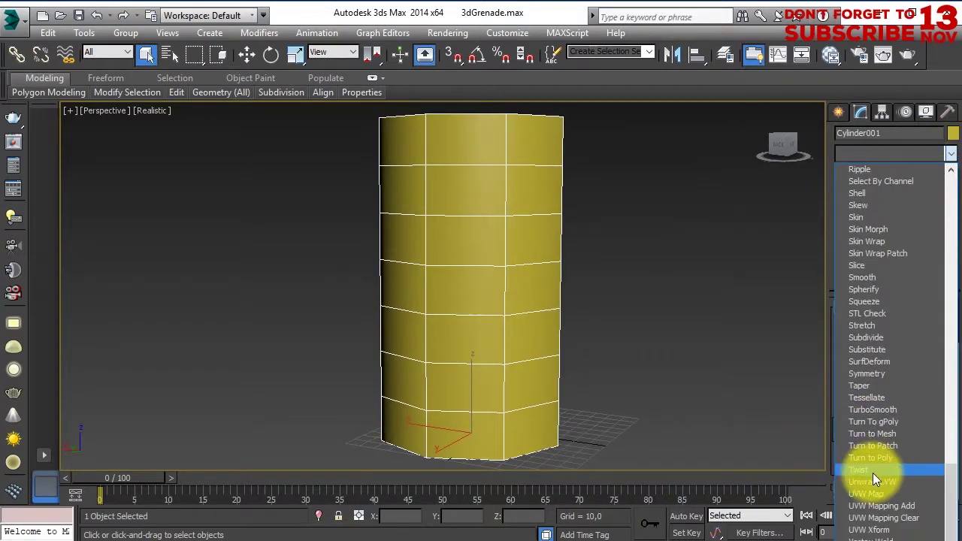
pyautogui.click(520, 274)
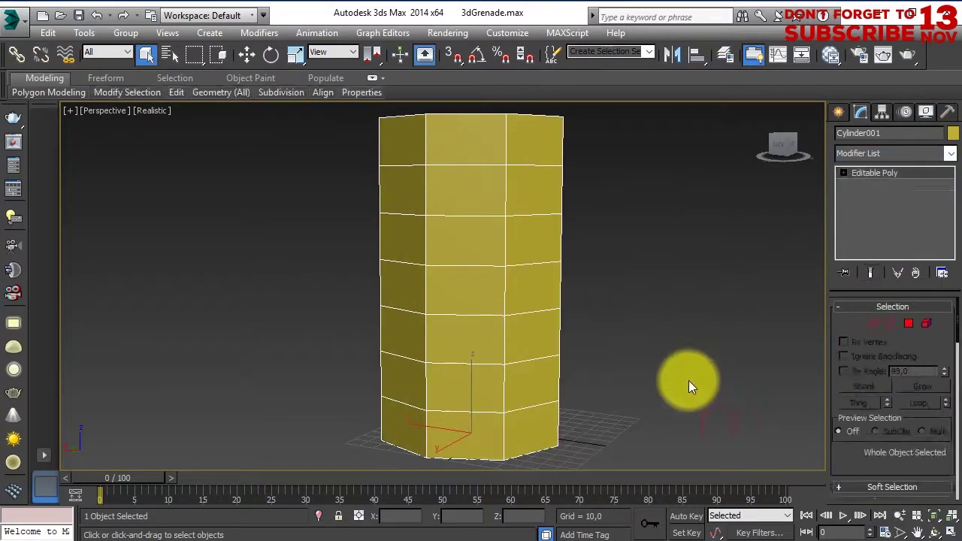
pyautogui.keyDown('alt'); pyautogui.moveTo(689, 381); pyautogui.dragTo(554, 379, button='middle'); pyautogui.keyUp('alt')
# Make the cylinder light grey and display it with edged faces
pyautogui.click(953, 133)
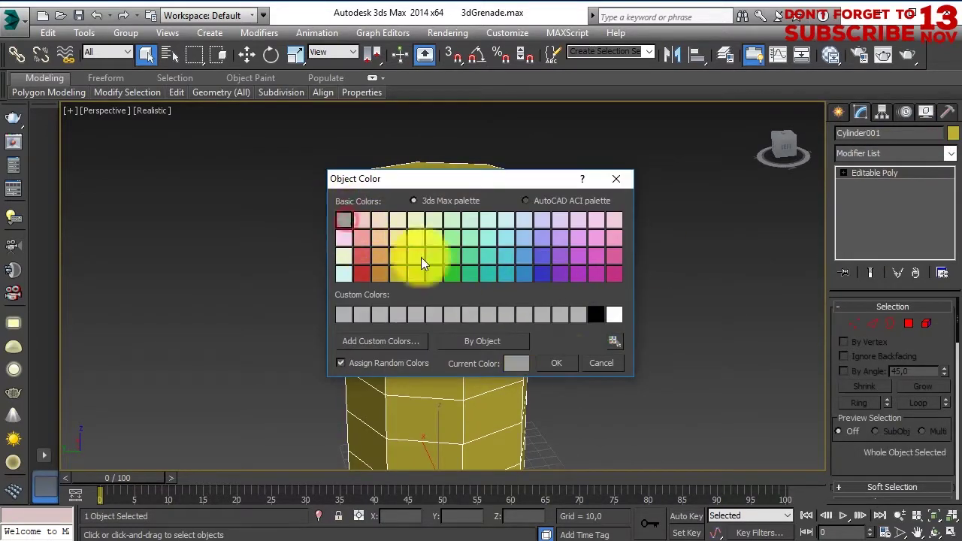
pyautogui.click(556, 363)
pyautogui.click(156, 112)
pyautogui.click(206, 172)
pyautogui.scroll(3, 643, 263)
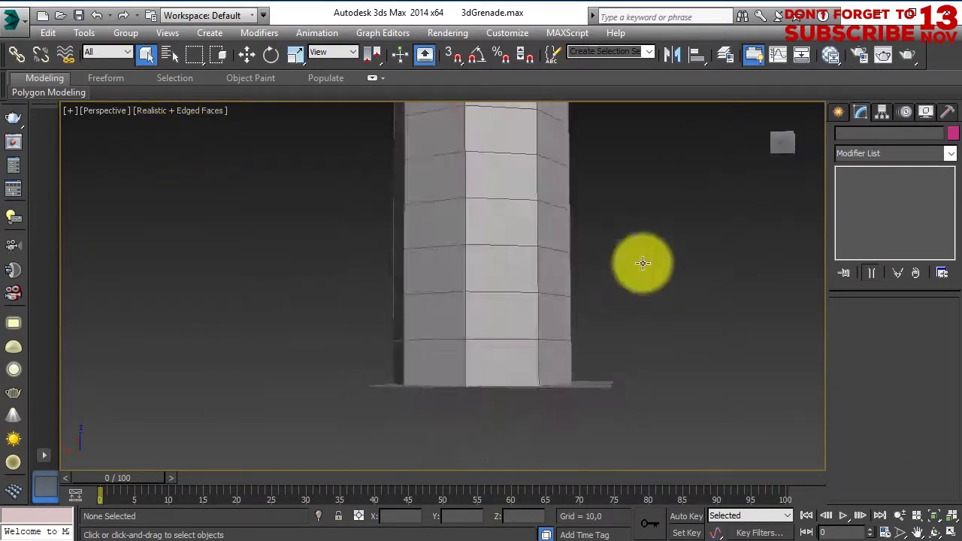
# Delete the cylinder's top cap polygon
pyautogui.click(494, 191)
pyautogui.click(909, 324)
pyautogui.click(541, 156)
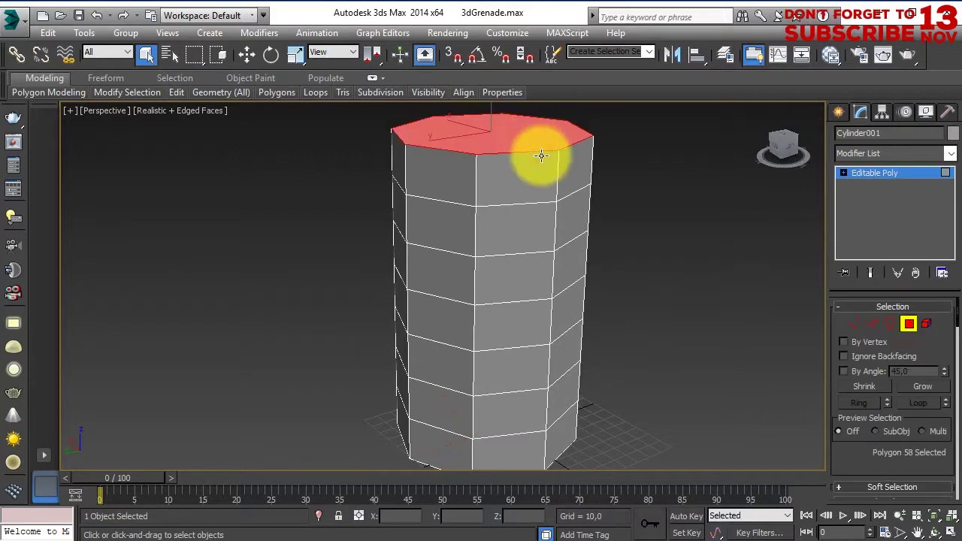
pyautogui.press('Delete')
pyautogui.click(549, 354)
pyautogui.moveTo(542, 156)
pyautogui.keyDown('alt'); pyautogui.mouseDown(button='middle')
pyautogui.moveTo(550, 354)
pyautogui.moveTo(579, 328)
pyautogui.moveTo(558, 260)
pyautogui.mouseUp(button='middle'); pyautogui.keyUp('alt')
# Select all vertical edges around the cylinder using Loop and Ring
pyautogui.press('Delete')
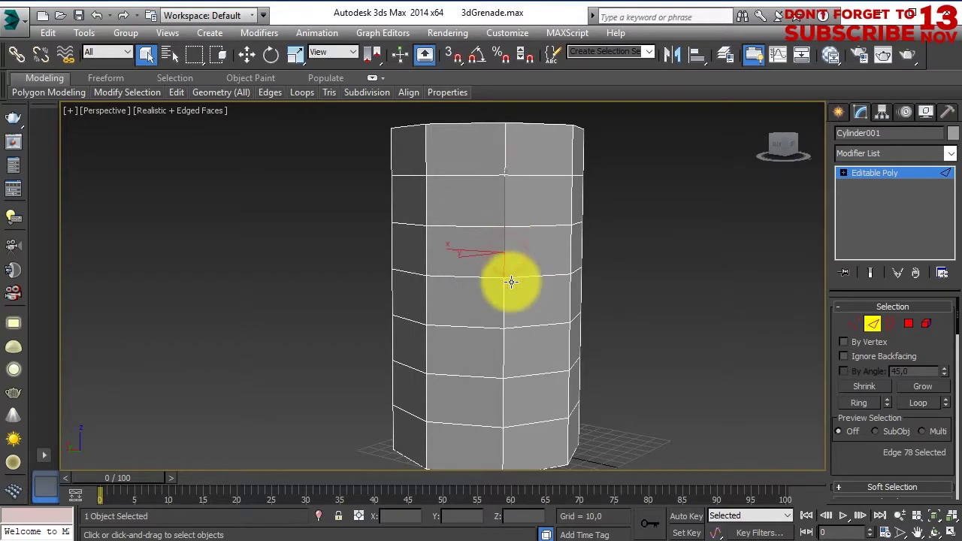
pyautogui.keyDown('ctrl'); pyautogui.click(505, 305); pyautogui.keyUp('ctrl')
pyautogui.moveTo(508, 331)
pyautogui.keyDown('alt'); pyautogui.mouseDown(button='middle')
pyautogui.moveTo(505, 258)
pyautogui.moveTo(587, 316)
pyautogui.moveTo(860, 316)
pyautogui.moveTo(617, 146)
pyautogui.mouseUp(button='middle'); pyautogui.keyUp('alt')
pyautogui.keyDown('ctrl'); pyautogui.click(616, 203); pyautogui.keyUp('ctrl')
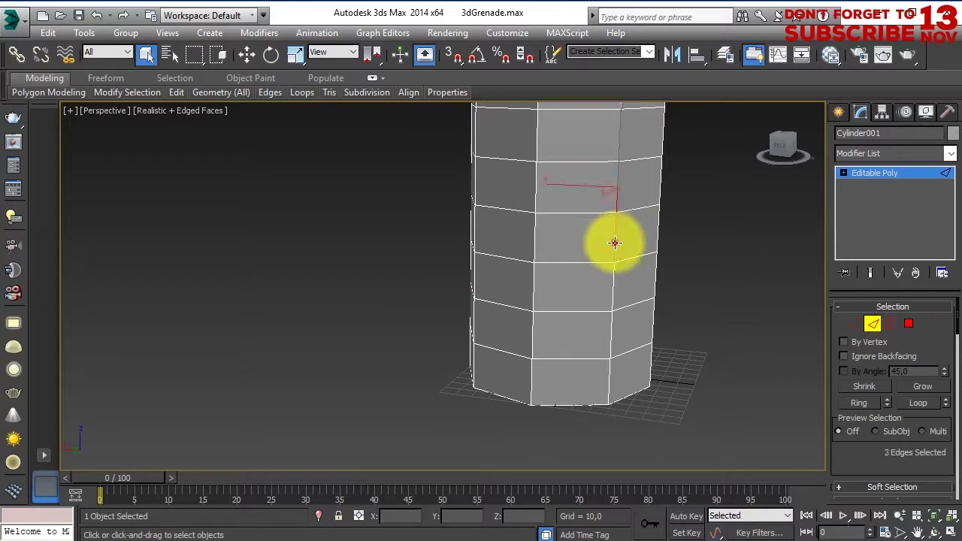
pyautogui.keyDown('ctrl'); pyautogui.click(601, 333); pyautogui.keyUp('ctrl')
pyautogui.moveTo(602, 333)
pyautogui.keyDown('alt'); pyautogui.mouseDown(button='middle')
pyautogui.moveTo(548, 296)
pyautogui.moveTo(488, 300)
pyautogui.moveTo(481, 316)
pyautogui.mouseUp(button='middle'); pyautogui.keyUp('alt')
pyautogui.click(858, 403)
pyautogui.moveTo(565, 286)
pyautogui.keyDown('alt'); pyautogui.mouseDown(button='middle')
pyautogui.moveTo(573, 289)
pyautogui.moveTo(545, 331)
pyautogui.mouseUp(button='middle'); pyautogui.keyUp('alt')
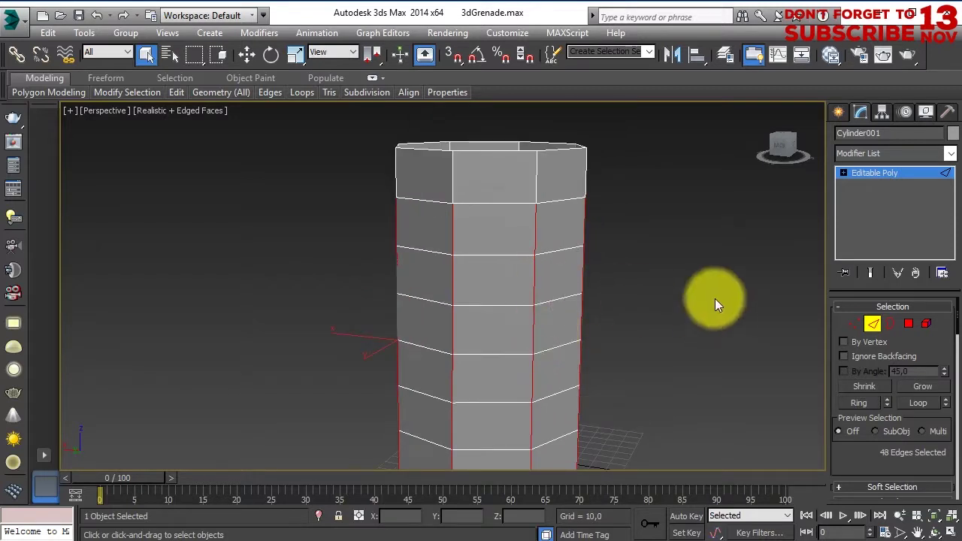
pyautogui.keyDown('alt'); pyautogui.moveTo(607, 274); pyautogui.dragTo(590, 265, button='middle'); pyautogui.keyUp('alt')
# Chamfer the vertical edges into narrow double-edged strips
pyautogui.keyDown('alt'); pyautogui.moveTo(428, 223); pyautogui.dragTo(870, 447, button='middle'); pyautogui.keyUp('alt')
pyautogui.scroll(-3, 853, 425)
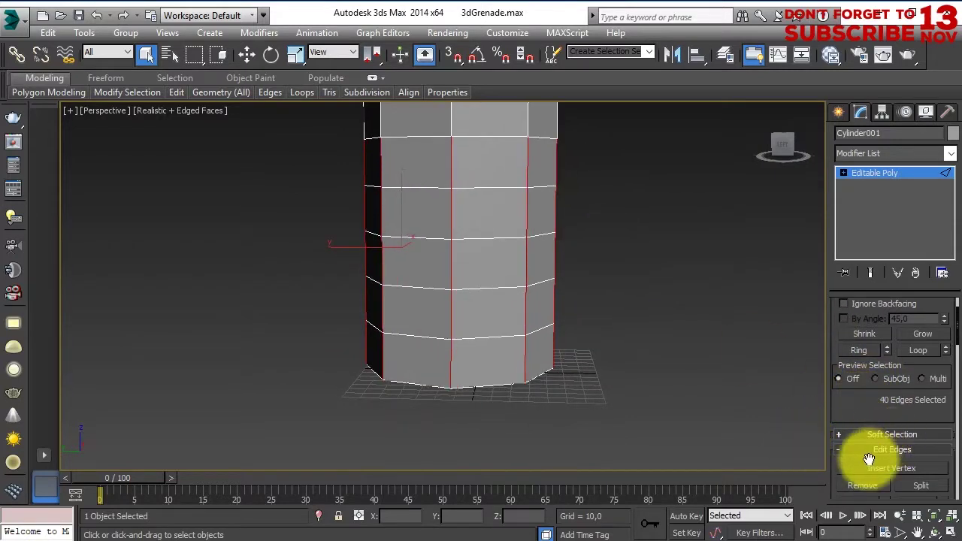
pyautogui.scroll(-2, 869, 459)
pyautogui.scroll(-1, 877, 490)
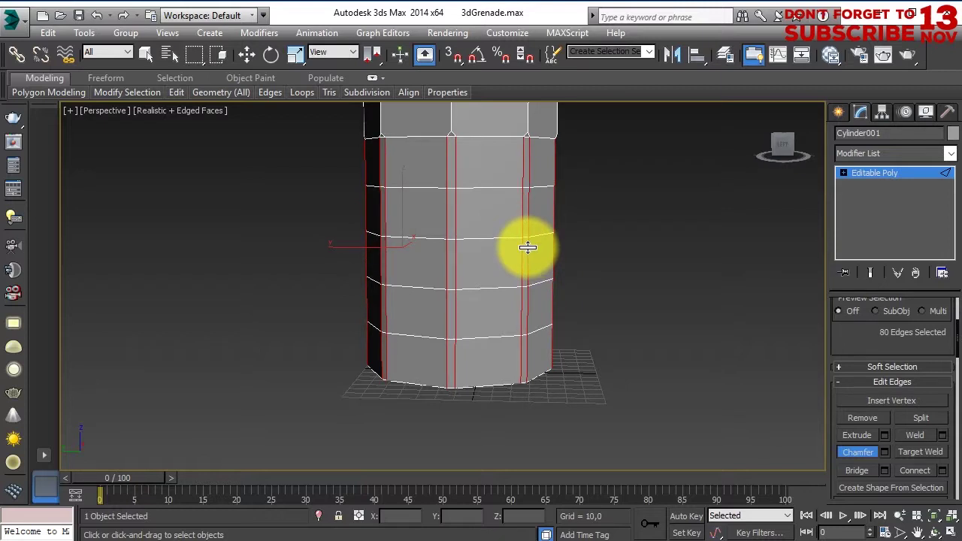
pyautogui.rightClick(528, 248)
# In Front view, box-select a vertex row near the top and move it up
pyautogui.press('f')
pyautogui.scroll(2, 602, 319)
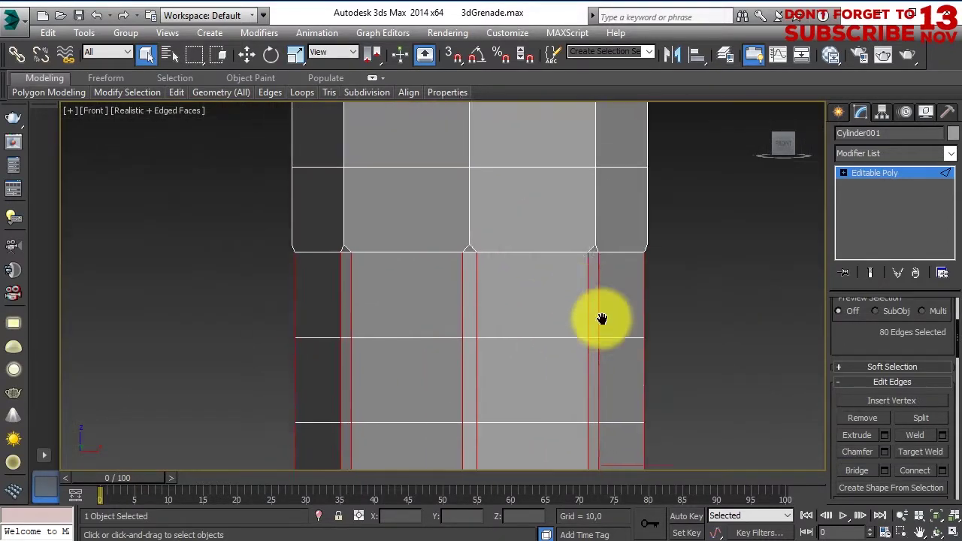
pyautogui.moveTo(602, 319); pyautogui.dragTo(624, 348, button='middle')
pyautogui.press('1')
pyautogui.moveTo(720, 229); pyautogui.dragTo(251, 278)
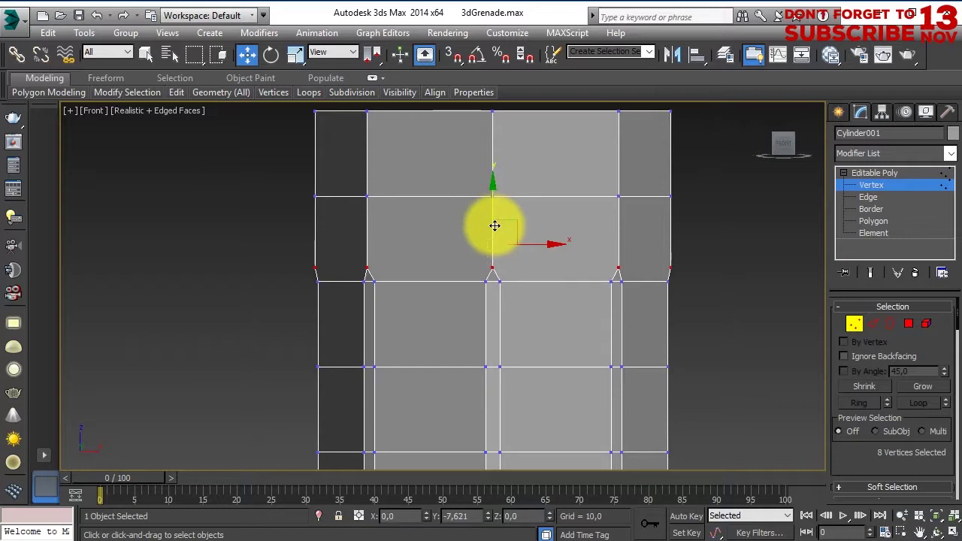
pyautogui.moveTo(494, 224); pyautogui.dragTo(485, 173)
pyautogui.moveTo(481, 179); pyautogui.dragTo(474, 216, button='middle')
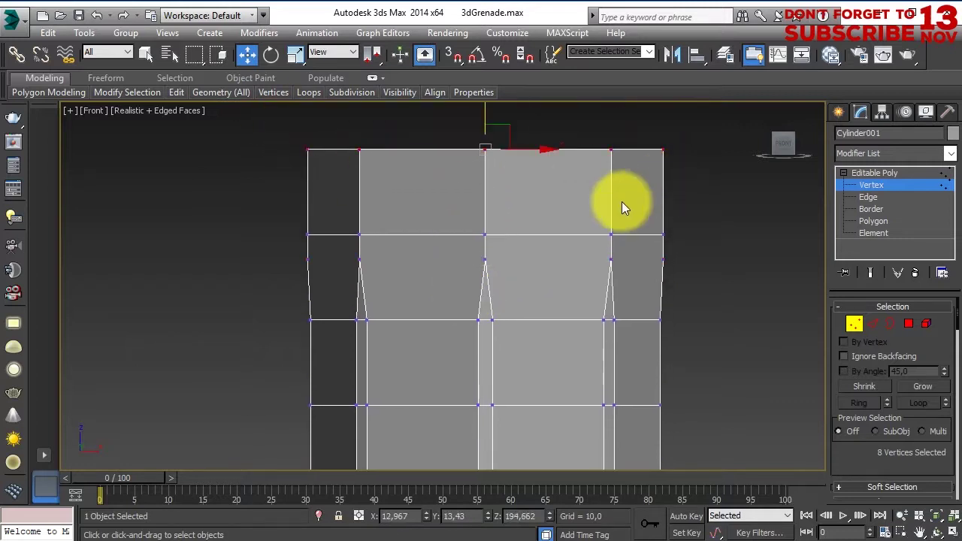
# Adjust the top vertex rows so the bevel strips taper into wedges below the rim
pyautogui.moveTo(433, 242); pyautogui.dragTo(487, 122)
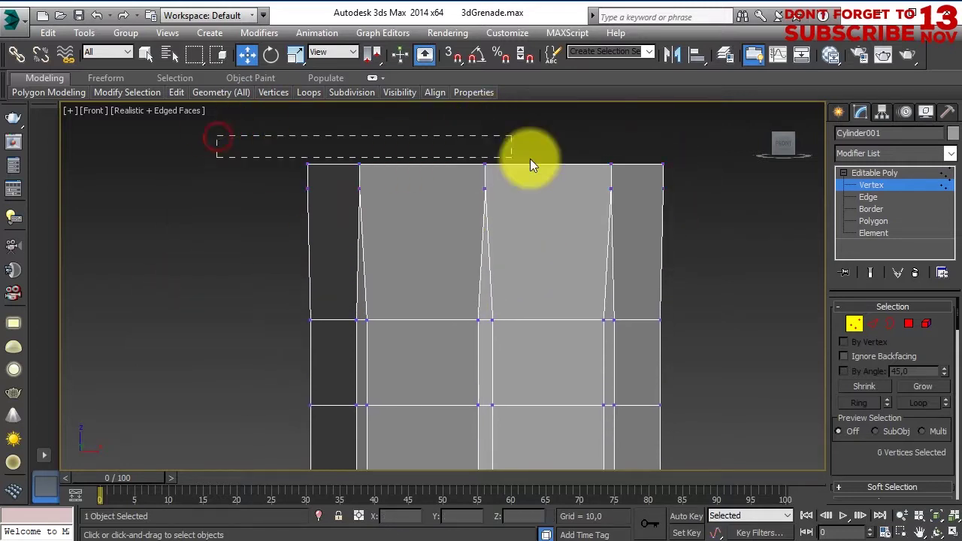
pyautogui.moveTo(530, 164); pyautogui.dragTo(532, 165)
pyautogui.scroll(-2, 554, 286)
pyautogui.moveTo(649, 278); pyautogui.dragTo(649, 279)
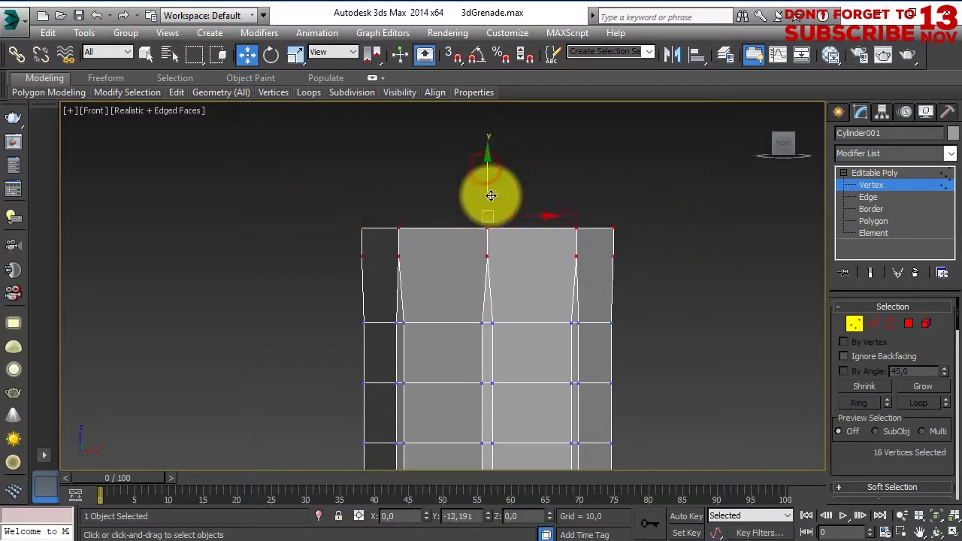
pyautogui.moveTo(491, 192); pyautogui.dragTo(492, 175)
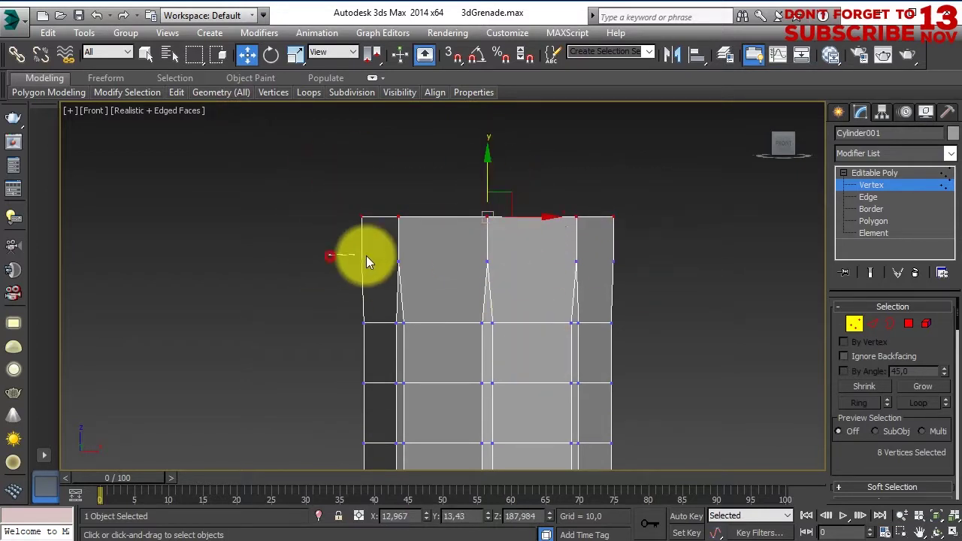
pyautogui.moveTo(493, 225); pyautogui.dragTo(479, 155, button='middle')
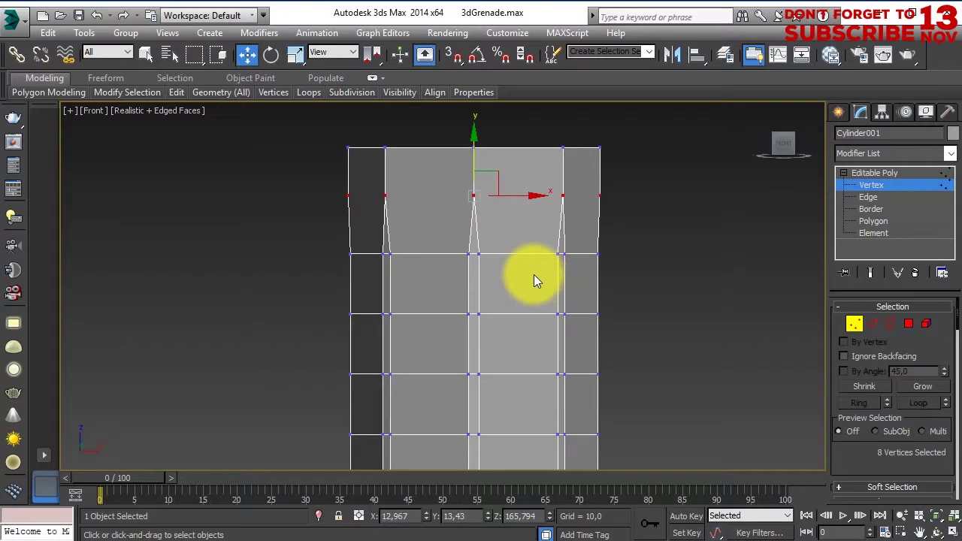
# Select the cylinder's side panel polygon columns, using wireframe display
pyautogui.click(908, 323)
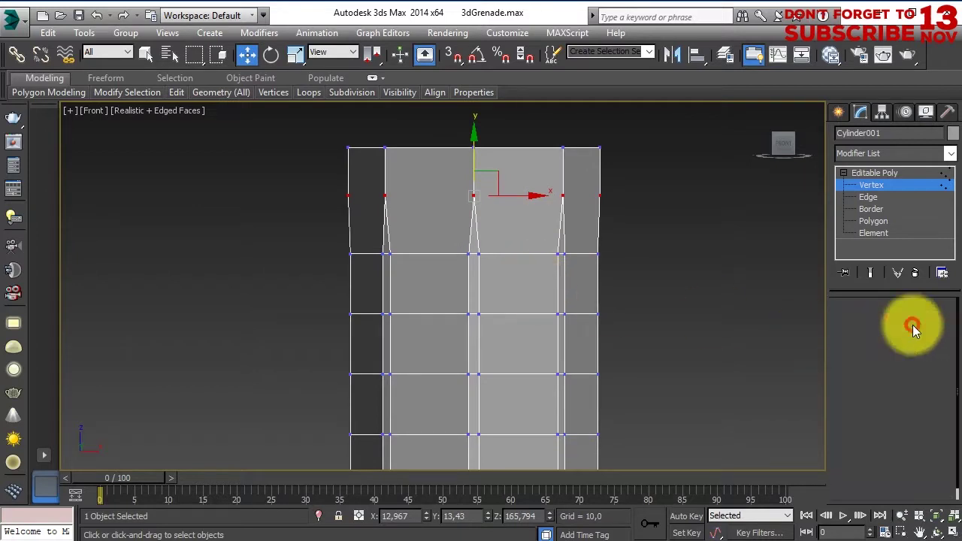
pyautogui.click(397, 299)
pyautogui.keyDown('shift'); pyautogui.click(436, 403); pyautogui.keyUp('shift')
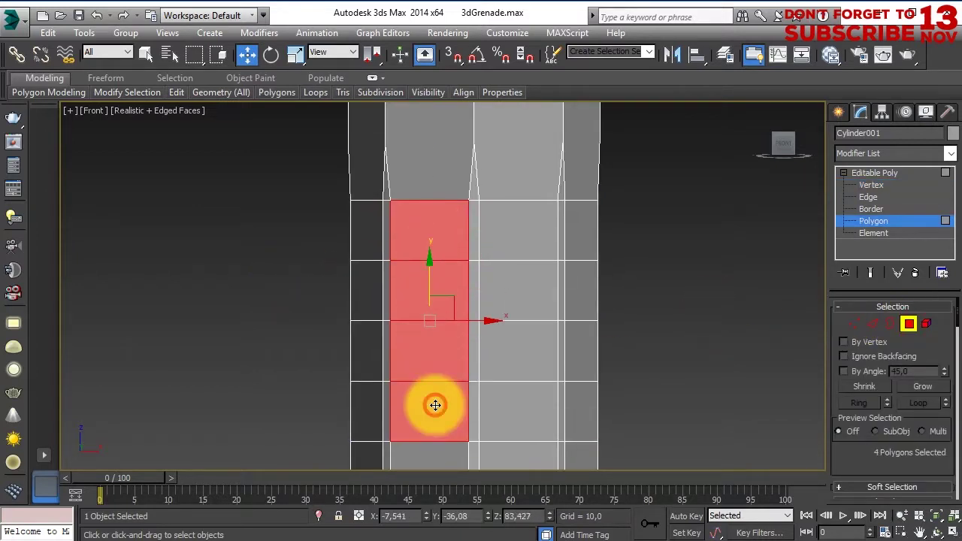
pyautogui.scroll(-2, 425, 354)
pyautogui.click(171, 111)
pyautogui.click(217, 232)
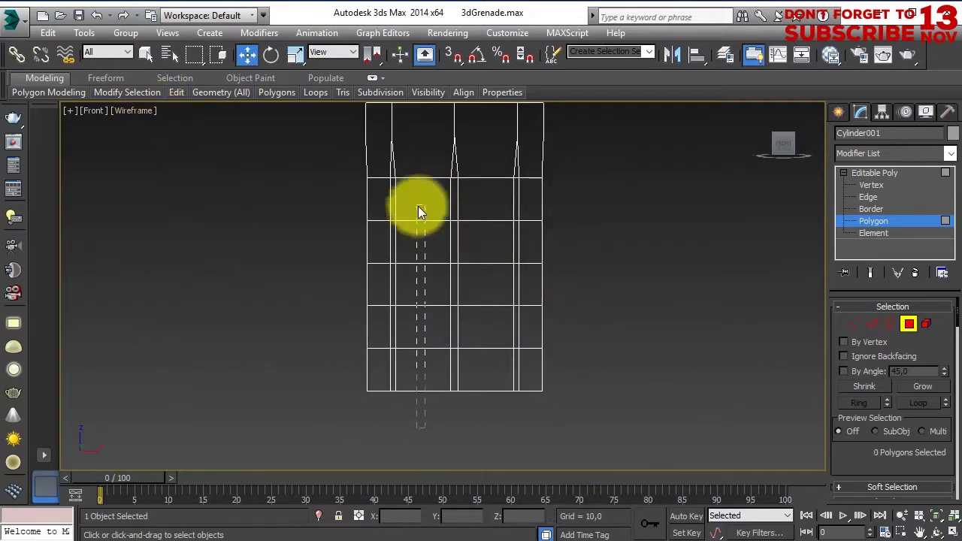
pyautogui.moveTo(421, 209); pyautogui.dragTo(473, 402)
pyautogui.keyDown('ctrl'); pyautogui.click(523, 306); pyautogui.keyUp('ctrl')
pyautogui.keyDown('ctrl'); pyautogui.click(533, 233); pyautogui.keyUp('ctrl')
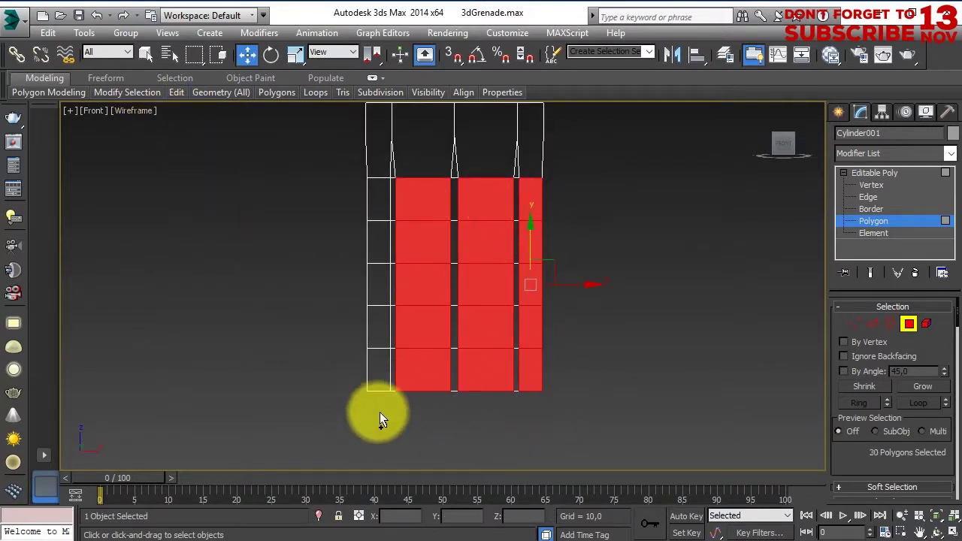
pyautogui.moveTo(348, 281)
pyautogui.keyDown('alt'); pyautogui.mouseDown(button='middle')
pyautogui.moveTo(518, 319)
pyautogui.moveTo(464, 307)
pyautogui.moveTo(329, 380)
pyautogui.moveTo(391, 387)
pyautogui.mouseUp(button='middle'); pyautogui.keyUp('alt')
pyautogui.press('p')
pyautogui.scroll(-5, 857, 361)
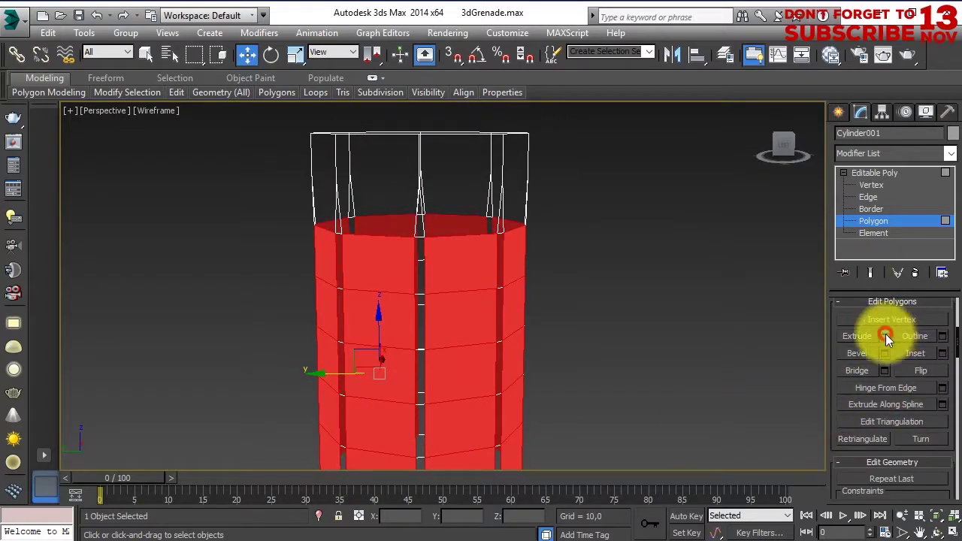
# Extrude the selected panels By Polygon with height 10
pyautogui.click(885, 336)
pyautogui.keyDown('alt'); pyautogui.moveTo(615, 382); pyautogui.dragTo(465, 296, button='middle'); pyautogui.keyUp('alt')
pyautogui.click(506, 321)
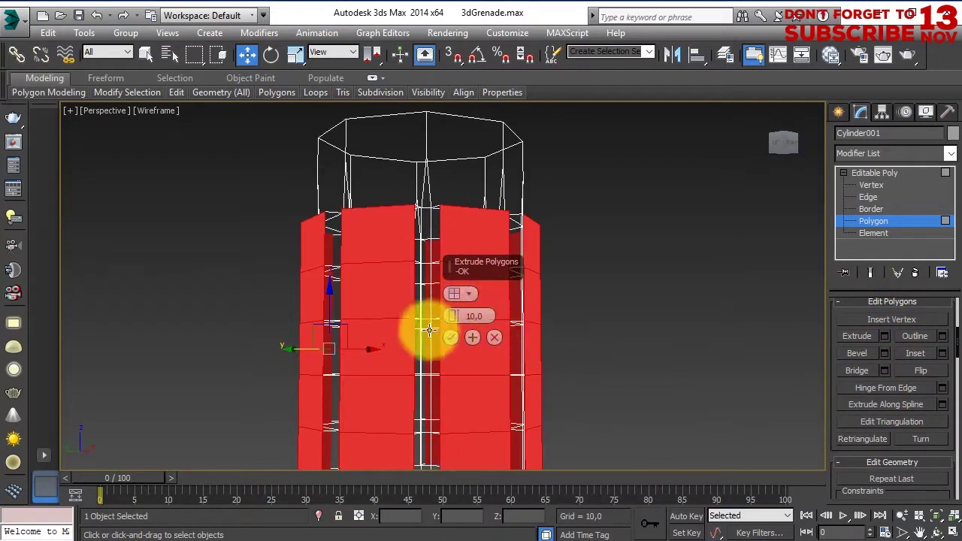
pyautogui.moveTo(452, 319); pyautogui.dragTo(466, 302)
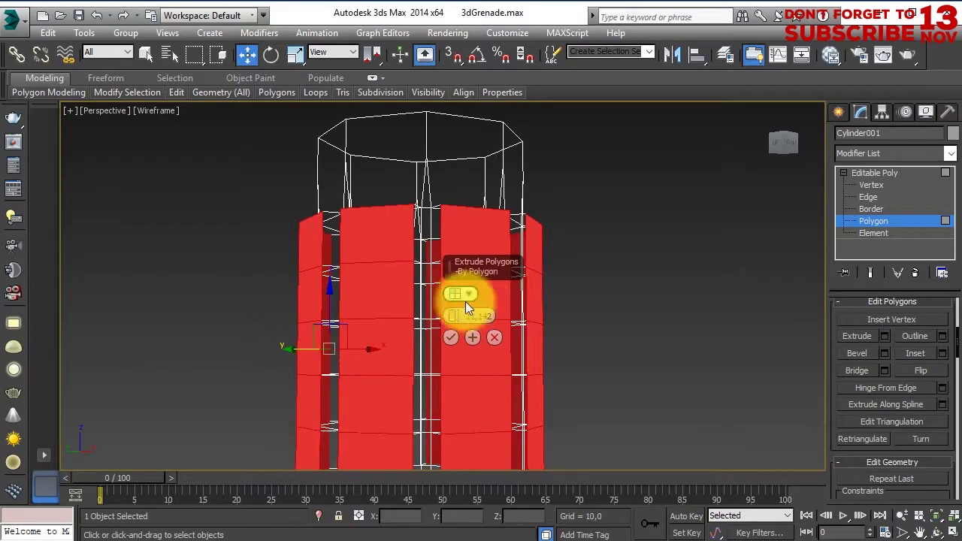
# Scale the extruded faces down and extrude them again about 1.847 into raised blocks
pyautogui.rightClick(511, 352)
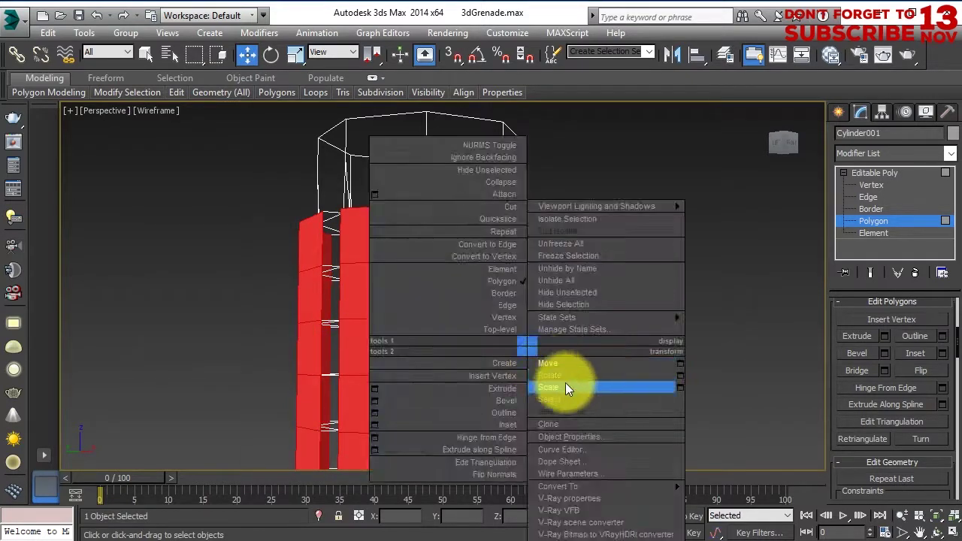
pyautogui.click(544, 387)
pyautogui.moveTo(518, 373)
pyautogui.keyDown('alt'); pyautogui.mouseDown(button='middle')
pyautogui.moveTo(575, 323)
pyautogui.moveTo(473, 301)
pyautogui.moveTo(424, 403)
pyautogui.moveTo(414, 394)
pyautogui.moveTo(419, 430)
pyautogui.moveTo(425, 296)
pyautogui.moveTo(452, 261)
pyautogui.moveTo(548, 359)
pyautogui.moveTo(548, 350)
pyautogui.mouseUp(button='middle'); pyautogui.keyUp('alt')
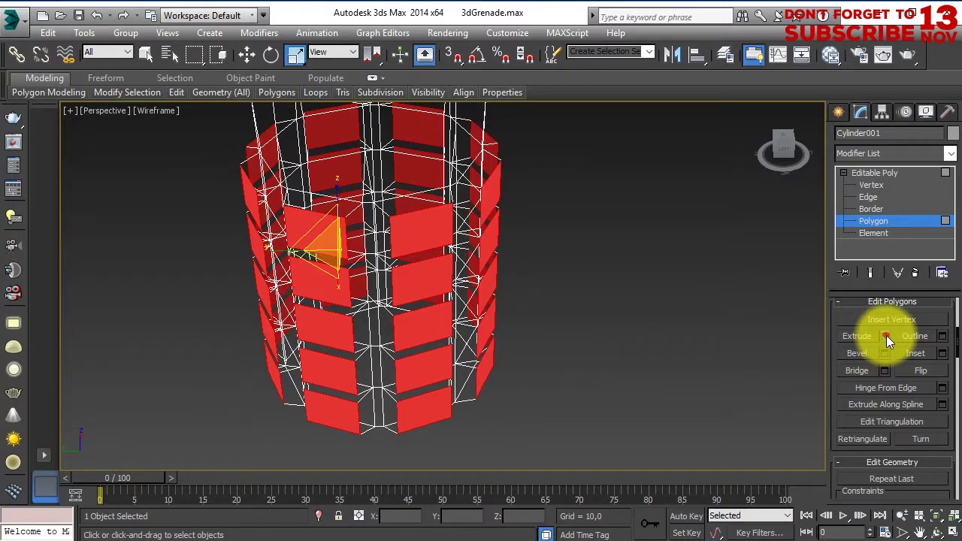
pyautogui.click(885, 336)
pyautogui.moveTo(466, 316); pyautogui.dragTo(462, 361)
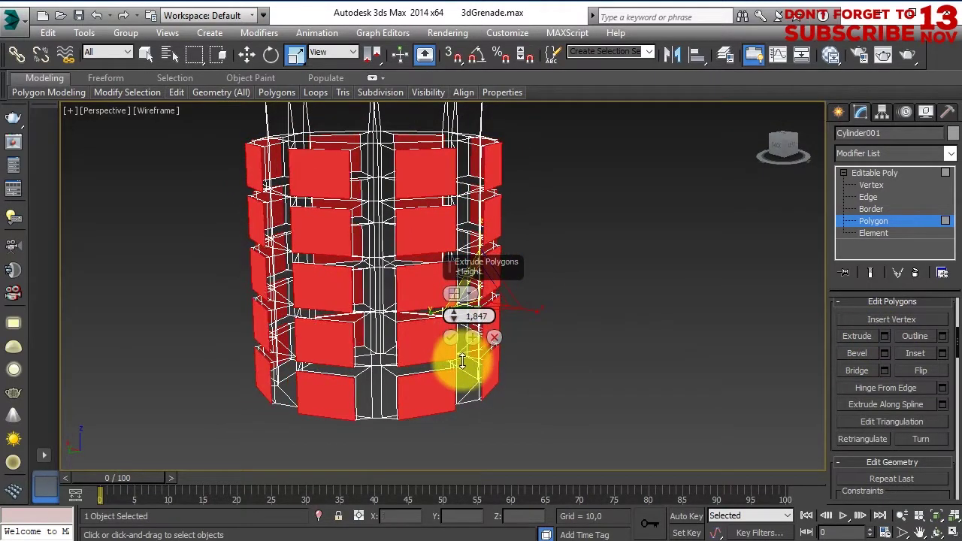
pyautogui.click(454, 339)
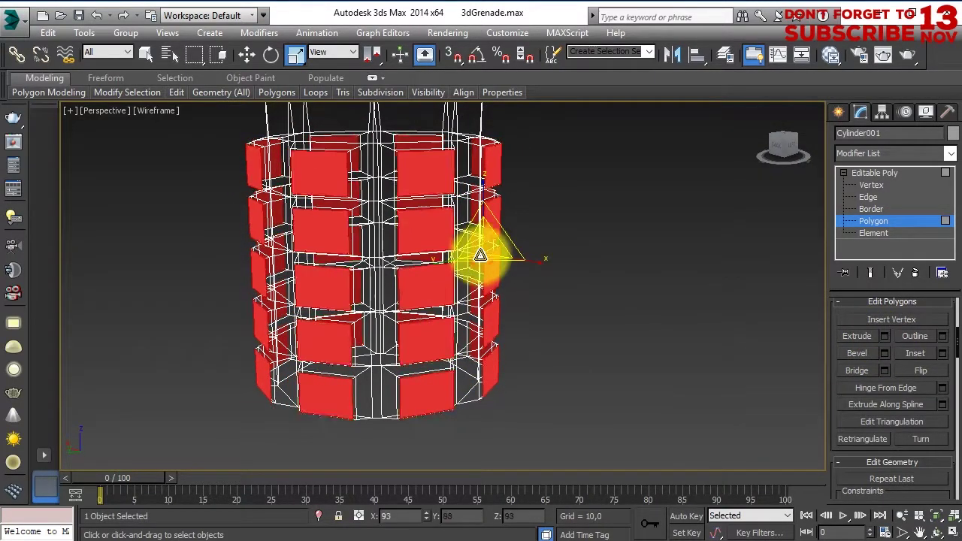
# Switch the viewport to Shaded with Edged Faces and select a top face
pyautogui.moveTo(480, 262)
pyautogui.keyDown('alt'); pyautogui.mouseDown(button='middle')
pyautogui.moveTo(545, 297)
pyautogui.moveTo(471, 295)
pyautogui.moveTo(505, 200)
pyautogui.moveTo(535, 361)
pyautogui.moveTo(756, 243)
pyautogui.moveTo(388, 234)
pyautogui.mouseUp(button='middle'); pyautogui.keyUp('alt')
pyautogui.click(155, 111)
pyautogui.click(183, 142)
pyautogui.moveTo(477, 370)
pyautogui.keyDown('alt'); pyautogui.mouseDown(button='middle')
pyautogui.moveTo(526, 333)
pyautogui.moveTo(359, 328)
pyautogui.moveTo(318, 361)
pyautogui.moveTo(332, 360)
pyautogui.moveTo(316, 359)
pyautogui.mouseUp(button='middle'); pyautogui.keyUp('alt')
pyautogui.click(364, 236)
pyautogui.moveTo(509, 275)
pyautogui.keyDown('alt'); pyautogui.mouseDown(button='middle')
pyautogui.moveTo(473, 286)
pyautogui.moveTo(594, 350)
pyautogui.mouseUp(button='middle'); pyautogui.keyUp('alt')
# Extrude the top ring of faces upward by about 8.37
pyautogui.hotkey('alt', 'l')
pyautogui.hotkey('shift', 'e')
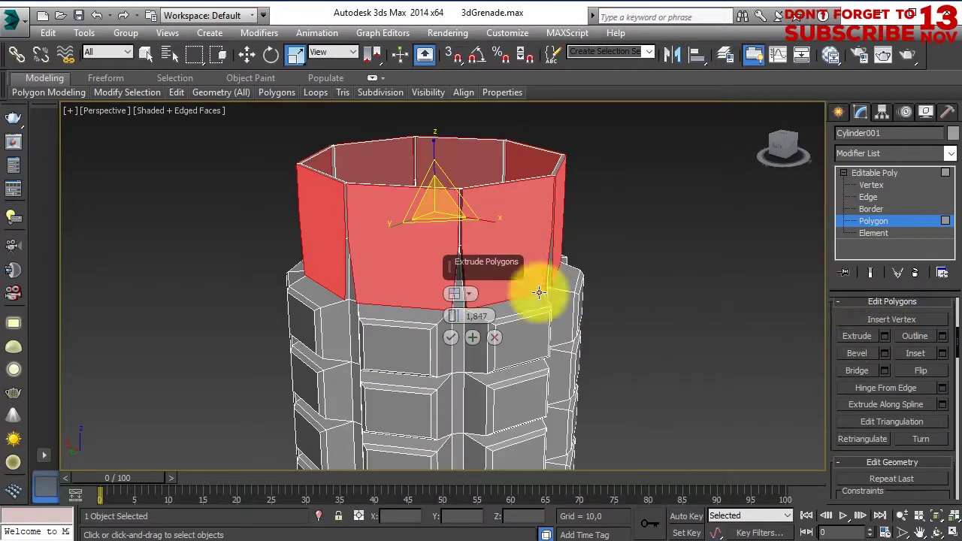
pyautogui.moveTo(452, 315); pyautogui.dragTo(455, 280)
pyautogui.moveTo(455, 279)
pyautogui.keyDown('alt'); pyautogui.mouseDown(button='middle')
pyautogui.moveTo(569, 291)
pyautogui.moveTo(569, 262)
pyautogui.moveTo(554, 398)
pyautogui.moveTo(486, 369)
pyautogui.moveTo(452, 303)
pyautogui.mouseUp(button='middle'); pyautogui.keyUp('alt')
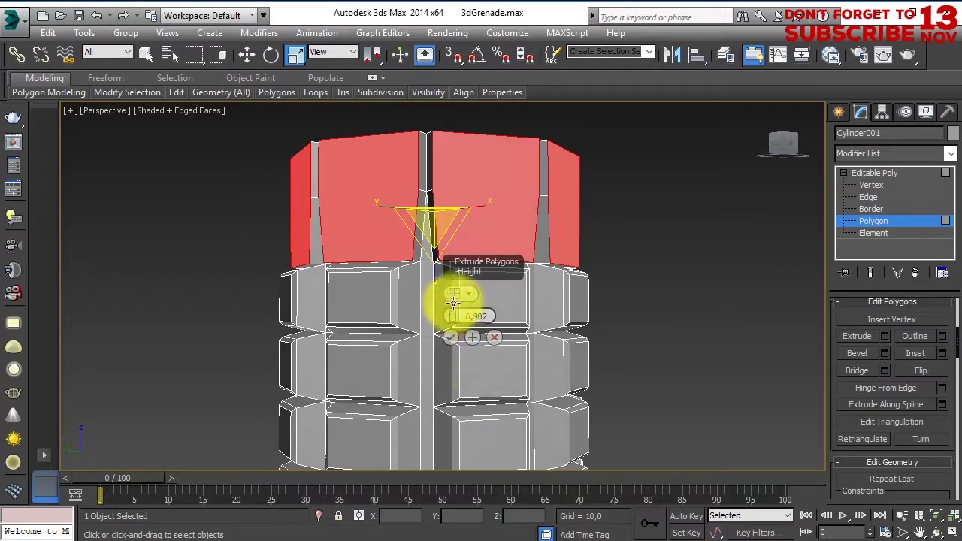
pyautogui.moveTo(452, 314); pyautogui.dragTo(453, 309)
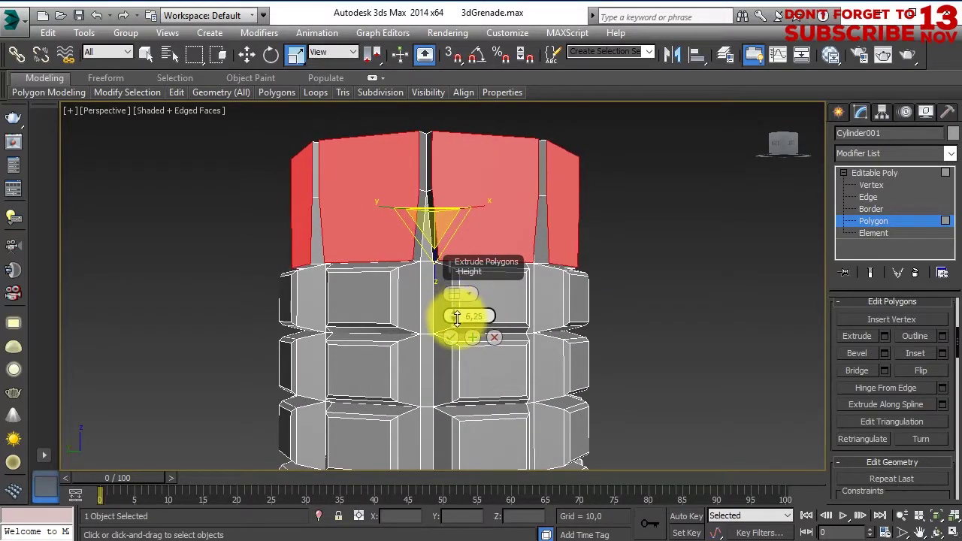
pyautogui.click(494, 339)
# In Front view, shift the body's top vertex row by about 5.224 units
pyautogui.moveTo(716, 318)
pyautogui.keyDown('alt'); pyautogui.mouseDown(button='middle')
pyautogui.moveTo(618, 339)
pyautogui.moveTo(604, 326)
pyautogui.mouseUp(button='middle'); pyautogui.keyUp('alt')
pyautogui.scroll(-3, 549, 386)
pyautogui.keyDown('alt'); pyautogui.moveTo(550, 386); pyautogui.dragTo(554, 347, button='middle'); pyautogui.keyUp('alt')
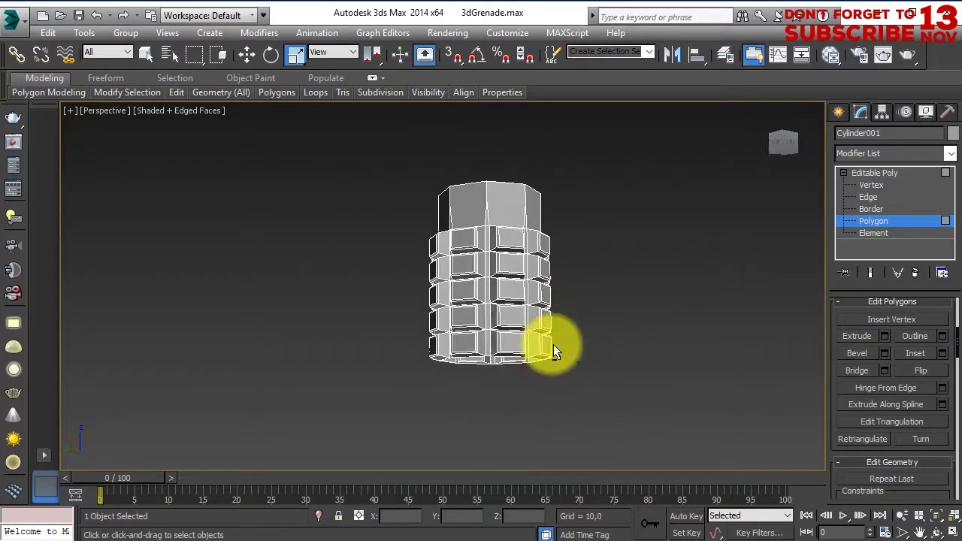
pyautogui.press('f')
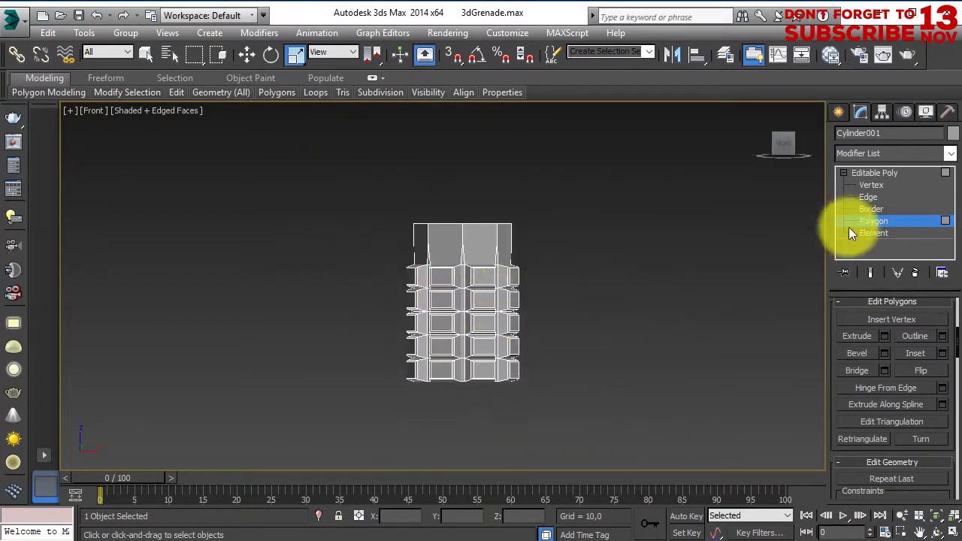
pyautogui.click(874, 233)
pyautogui.click(523, 336)
pyautogui.moveTo(523, 336)
pyautogui.mouseDown()
pyautogui.moveTo(459, 232)
pyautogui.moveTo(464, 243)
pyautogui.mouseUp()
pyautogui.click(576, 271)
pyautogui.click(476, 275)
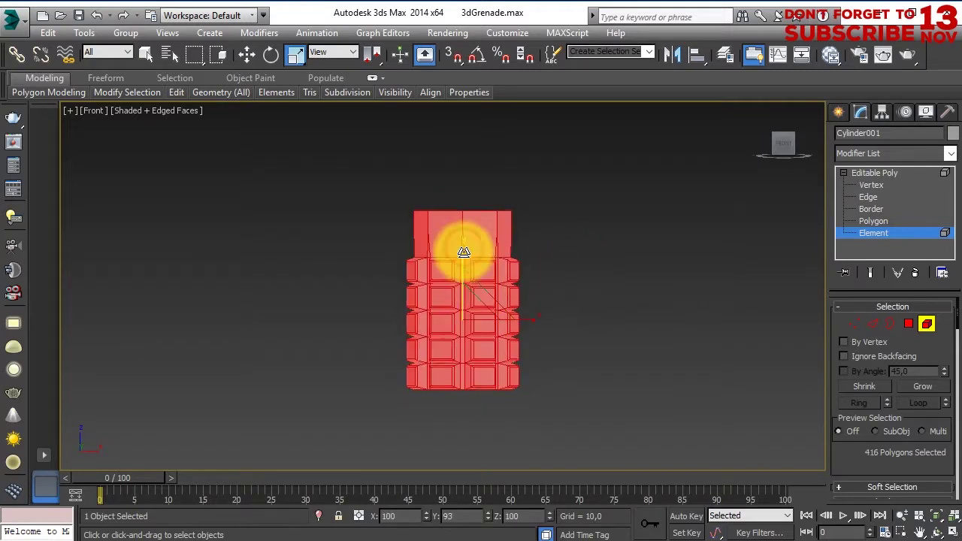
pyautogui.scroll(2, 536, 279)
pyautogui.press('1')
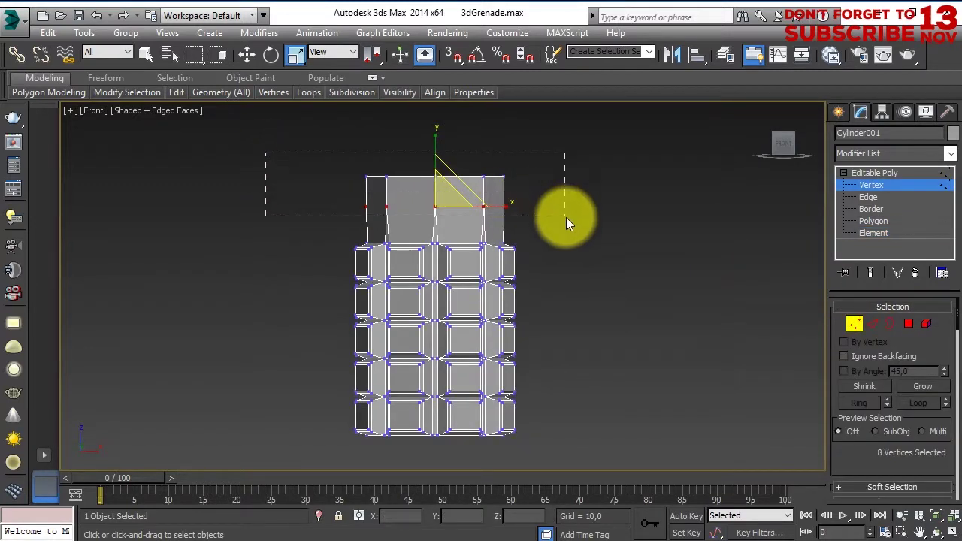
pyautogui.moveTo(566, 218); pyautogui.dragTo(567, 218)
pyautogui.press('w')
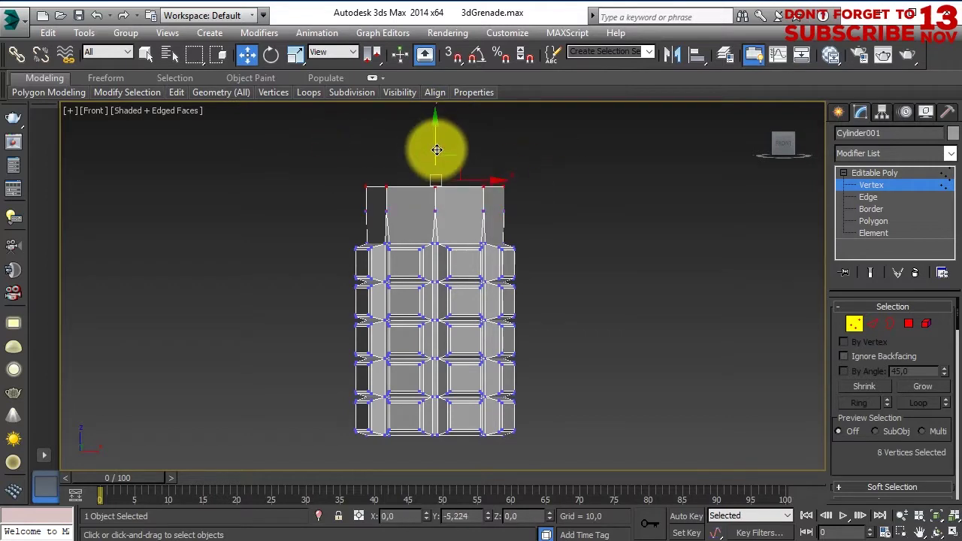
# Exit sub-object mode and open the Modifier List
pyautogui.click(875, 173)
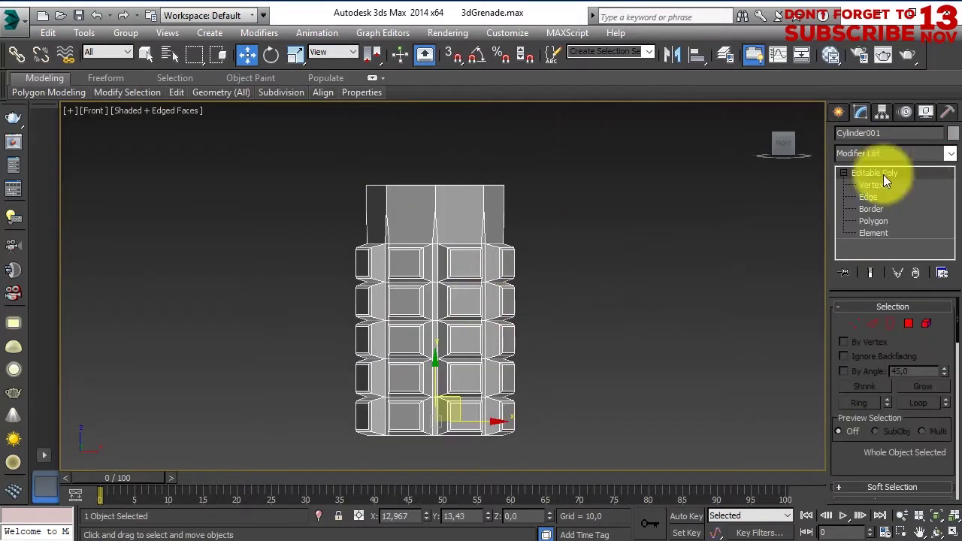
pyautogui.click(895, 153)
pyautogui.moveTo(952, 190); pyautogui.dragTo(954, 279)
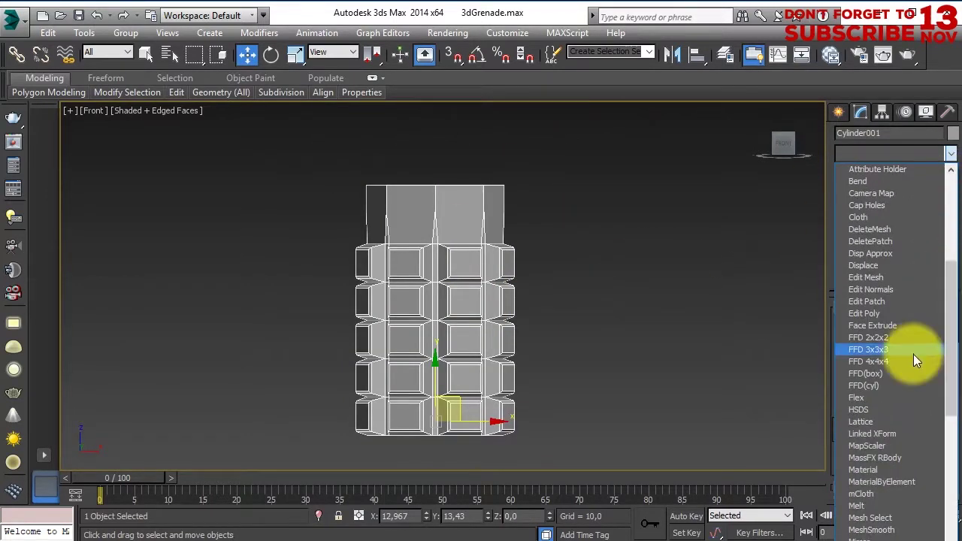
# Apply an FFD 4x4x4 modifier to the bumpy cylinder in place of the 3x3x3
pyautogui.click(912, 350)
pyautogui.hotkey('ctrl', 'z')
pyautogui.click(922, 154)
pyautogui.scroll(-3, 902, 452)
pyautogui.scroll(1, 875, 430)
pyautogui.scroll(3, 875, 430)
pyautogui.click(874, 280)
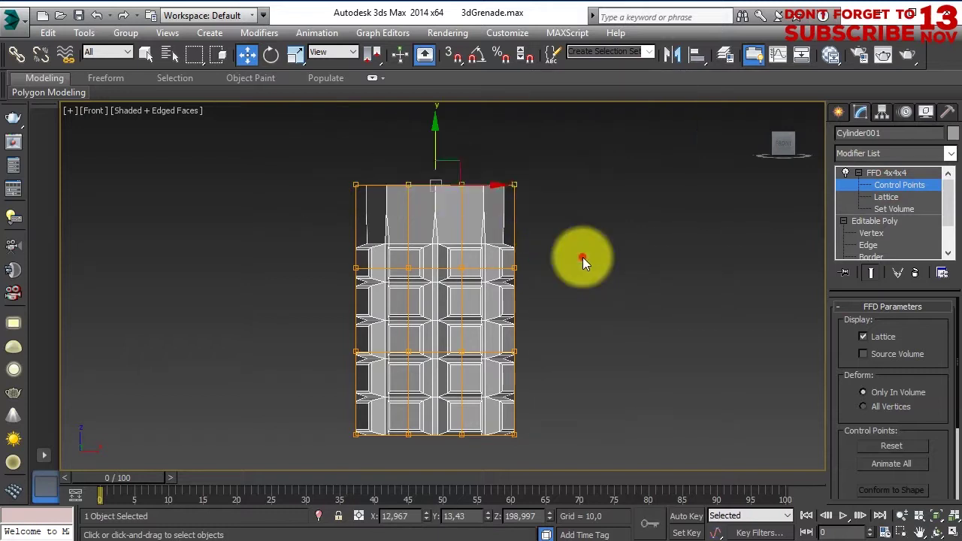
# Scale the top and bottom control-point rows inward to taper both ends
pyautogui.press('r')
pyautogui.moveTo(440, 244); pyautogui.dragTo(445, 263)
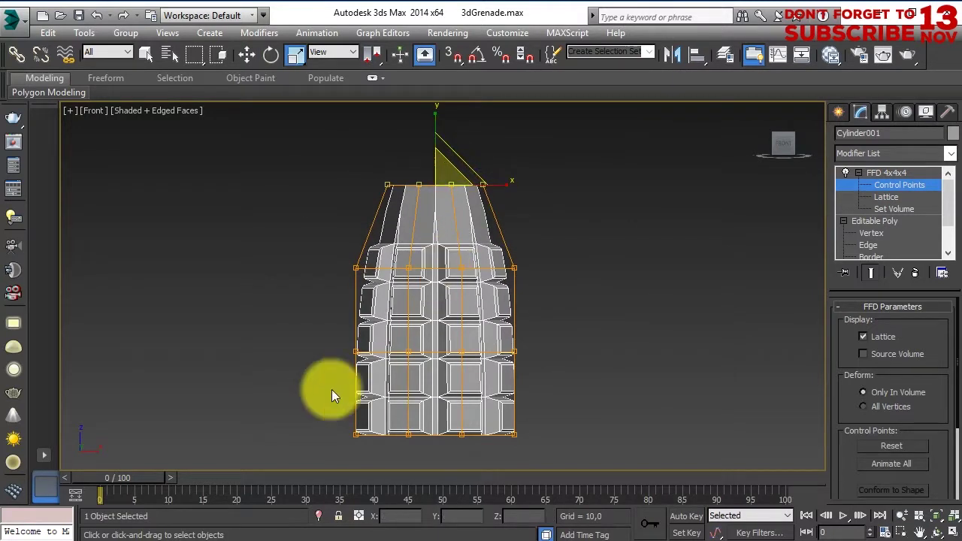
pyautogui.moveTo(326, 391); pyautogui.dragTo(526, 452)
pyautogui.moveTo(444, 432); pyautogui.dragTo(425, 521)
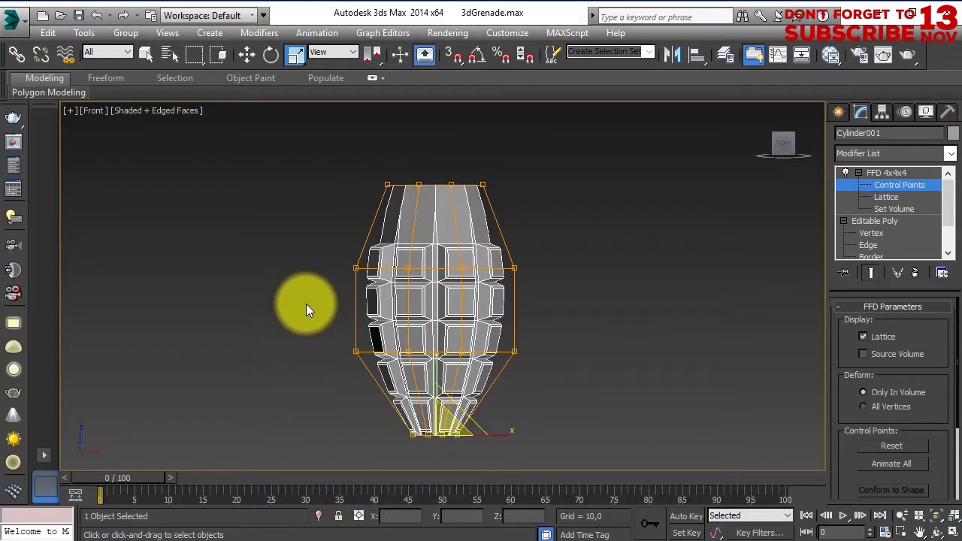
pyautogui.moveTo(319, 179); pyautogui.dragTo(511, 197)
pyautogui.moveTo(466, 167); pyautogui.dragTo(450, 282)
# Move the bottom control points up and lower the top row to flatten the ends
pyautogui.click(436, 434)
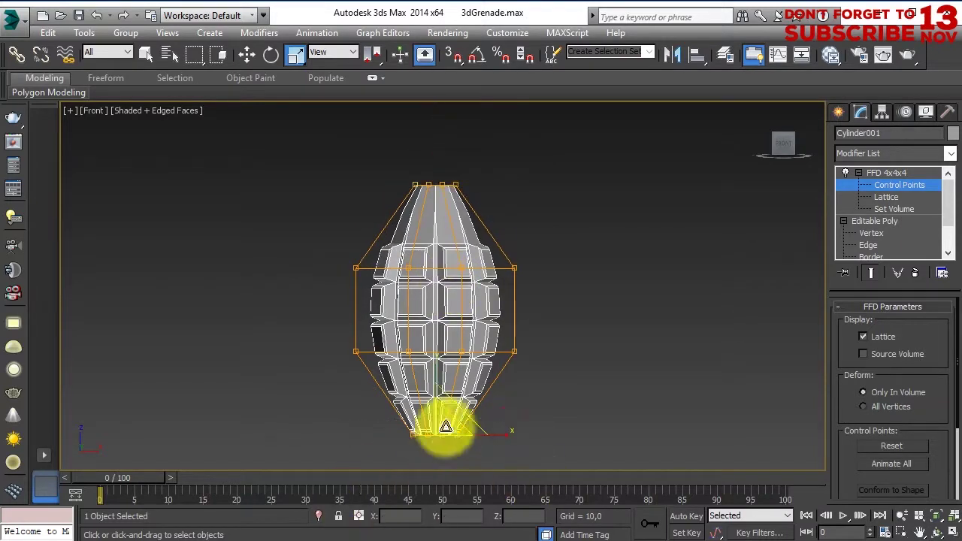
pyautogui.rightClick(443, 423)
pyautogui.click(496, 447)
pyautogui.moveTo(436, 406); pyautogui.dragTo(436, 375)
pyautogui.moveTo(366, 165); pyautogui.dragTo(497, 200)
pyautogui.moveTo(440, 131); pyautogui.dragTo(440, 148)
# Swell the middle row outward and move the lower lattice points down to lengthen the body
pyautogui.moveTo(324, 319)
pyautogui.mouseDown()
pyautogui.moveTo(503, 363)
pyautogui.moveTo(458, 328)
pyautogui.mouseUp()
pyautogui.press('r')
pyautogui.moveTo(262, 338); pyautogui.dragTo(401, 374)
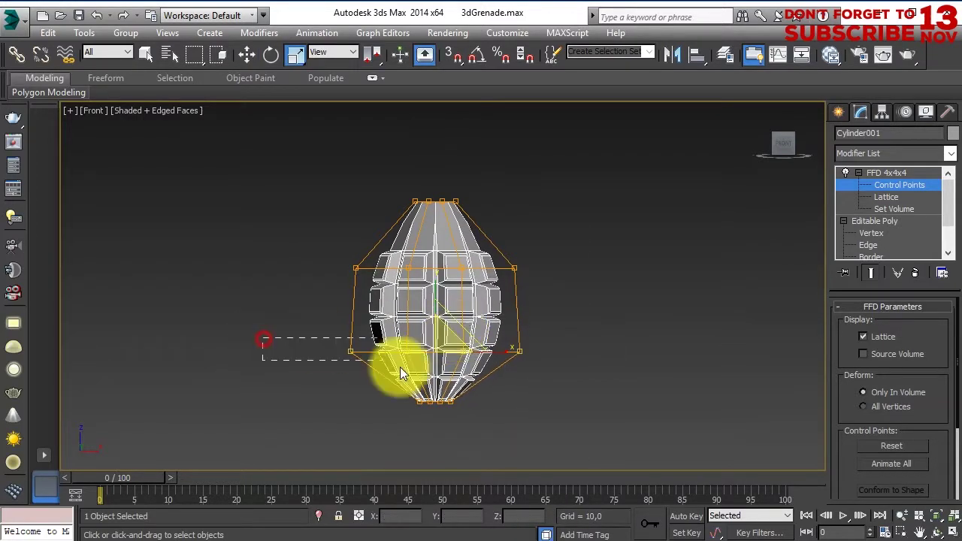
pyautogui.moveTo(461, 325); pyautogui.dragTo(440, 342)
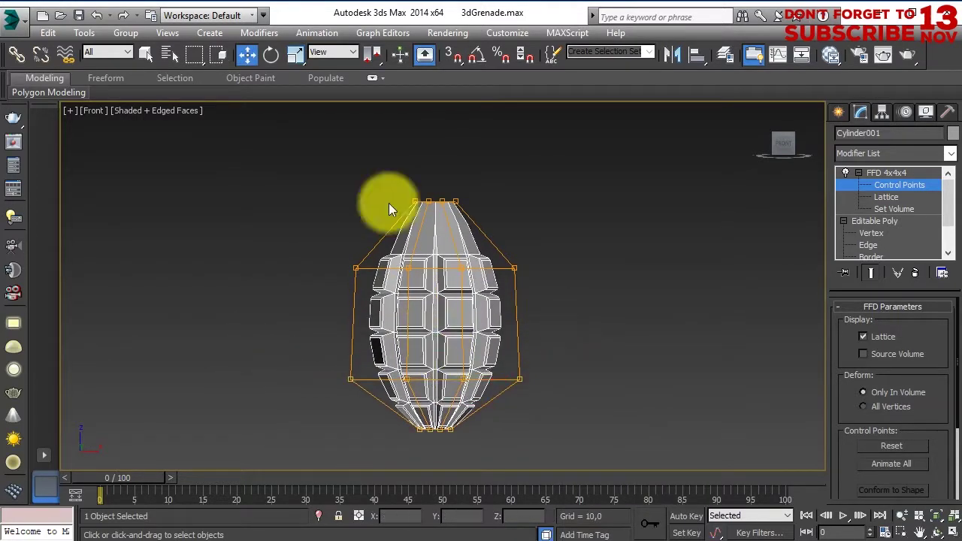
pyautogui.moveTo(386, 204); pyautogui.dragTo(437, 158)
pyautogui.moveTo(437, 173)
pyautogui.keyDown('alt'); pyautogui.mouseDown(button='middle')
pyautogui.moveTo(544, 308)
pyautogui.moveTo(500, 215)
pyautogui.moveTo(417, 345)
pyautogui.moveTo(512, 448)
pyautogui.moveTo(589, 457)
pyautogui.moveTo(522, 178)
pyautogui.moveTo(473, 322)
pyautogui.moveTo(456, 306)
pyautogui.moveTo(460, 275)
pyautogui.moveTo(477, 279)
pyautogui.moveTo(462, 269)
pyautogui.moveTo(526, 389)
pyautogui.moveTo(404, 202)
pyautogui.moveTo(550, 323)
pyautogui.moveTo(424, 226)
pyautogui.moveTo(431, 339)
pyautogui.moveTo(534, 407)
pyautogui.moveTo(427, 254)
pyautogui.moveTo(516, 247)
pyautogui.moveTo(594, 398)
pyautogui.mouseUp(button='middle'); pyautogui.keyUp('alt')
pyautogui.press('p')
# In Perspective view, scale the bottom control points together to pinch the base
pyautogui.press('r')
pyautogui.moveTo(443, 390); pyautogui.dragTo(408, 408)
pyautogui.moveTo(409, 408)
pyautogui.keyDown('alt'); pyautogui.mouseDown(button='middle')
pyautogui.moveTo(526, 451)
pyautogui.moveTo(483, 366)
pyautogui.moveTo(413, 333)
pyautogui.moveTo(509, 354)
pyautogui.moveTo(580, 387)
pyautogui.mouseUp(button='middle'); pyautogui.keyUp('alt')
pyautogui.press('w')
pyautogui.moveTo(333, 140); pyautogui.dragTo(511, 194)
pyautogui.keyDown('alt'); pyautogui.moveTo(511, 193); pyautogui.dragTo(500, 368, button='middle'); pyautogui.keyUp('alt')
pyautogui.moveTo(431, 156)
pyautogui.keyDown('alt'); pyautogui.mouseDown(button='middle')
pyautogui.moveTo(517, 358)
pyautogui.moveTo(604, 379)
pyautogui.moveTo(529, 382)
pyautogui.moveTo(395, 288)
pyautogui.mouseUp(button='middle'); pyautogui.keyUp('alt')
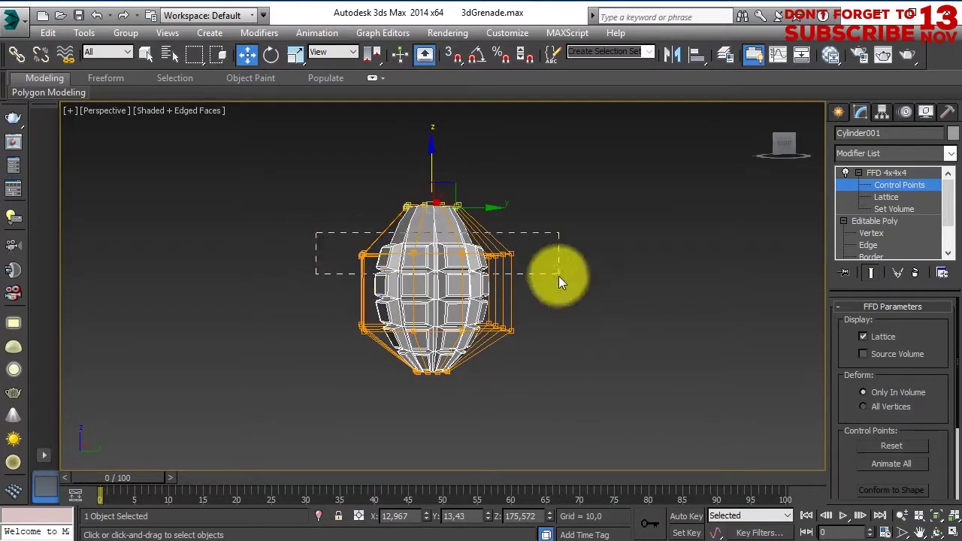
# Scale another row of lattice points to refine the body's taper
pyautogui.moveTo(559, 276); pyautogui.dragTo(558, 276)
pyautogui.keyDown('alt'); pyautogui.moveTo(430, 183); pyautogui.dragTo(493, 312, button='middle'); pyautogui.keyUp('alt')
pyautogui.rightClick(408, 247)
pyautogui.click(460, 275)
pyautogui.moveTo(429, 240)
pyautogui.keyDown('alt'); pyautogui.mouseDown(button='middle')
pyautogui.moveTo(503, 342)
pyautogui.moveTo(493, 397)
pyautogui.moveTo(509, 410)
pyautogui.moveTo(524, 353)
pyautogui.moveTo(427, 331)
pyautogui.moveTo(383, 265)
pyautogui.mouseUp(button='middle'); pyautogui.keyUp('alt')
pyautogui.moveTo(468, 280)
pyautogui.keyDown('alt'); pyautogui.mouseDown(button='middle')
pyautogui.moveTo(424, 243)
pyautogui.moveTo(507, 366)
pyautogui.mouseUp(button='middle'); pyautogui.keyUp('alt')
# Move the top lattice points to finish shaping the grenade's upper end
pyautogui.moveTo(361, 160)
pyautogui.mouseDown()
pyautogui.moveTo(498, 210)
pyautogui.moveTo(437, 227)
pyautogui.moveTo(441, 221)
pyautogui.mouseUp()
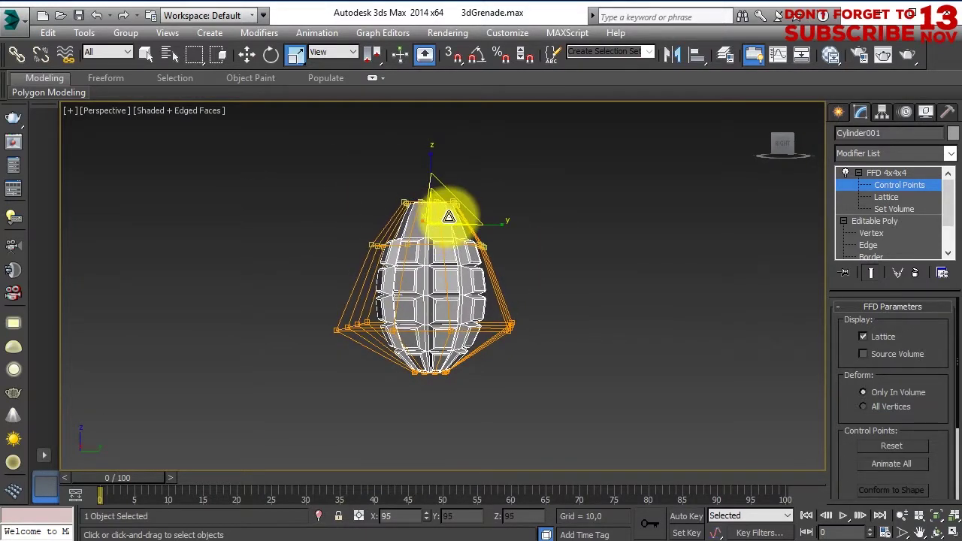
pyautogui.press('w')
pyautogui.moveTo(333, 155); pyautogui.dragTo(496, 205)
pyautogui.moveTo(497, 204)
pyautogui.keyDown('alt'); pyautogui.mouseDown(button='middle')
pyautogui.moveTo(435, 170)
pyautogui.moveTo(522, 279)
pyautogui.moveTo(487, 283)
pyautogui.moveTo(495, 290)
pyautogui.moveTo(497, 391)
pyautogui.moveTo(480, 333)
pyautogui.mouseUp(button='middle'); pyautogui.keyUp('alt')
pyautogui.rightClick(470, 292)
pyautogui.click(591, 436)
pyautogui.keyDown('alt'); pyautogui.moveTo(484, 365); pyautogui.dragTo(826, 257, button='middle'); pyautogui.keyUp('alt')
pyautogui.click(569, 399)
pyautogui.moveTo(568, 398)
pyautogui.keyDown('alt'); pyautogui.mouseDown(button='middle')
pyautogui.moveTo(664, 393)
pyautogui.moveTo(484, 383)
pyautogui.moveTo(543, 440)
pyautogui.moveTo(580, 519)
pyautogui.moveTo(505, 279)
pyautogui.moveTo(485, 316)
pyautogui.moveTo(458, 285)
pyautogui.mouseUp(button='middle'); pyautogui.keyUp('alt')
# Convert the grenade body to Editable Poly and toggle Affect Pivot Only on and off
pyautogui.click(455, 282)
pyautogui.rightClick(549, 211)
pyautogui.click(730, 366)
pyautogui.click(882, 113)
pyautogui.click(893, 208)
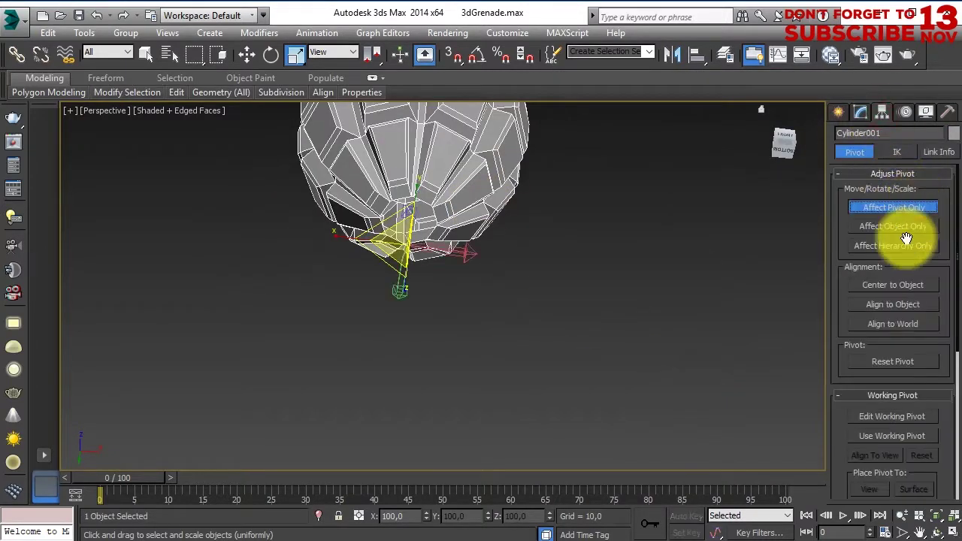
pyautogui.click(893, 207)
# Frame the grenade body in a side view and bring up the Create panel
pyautogui.keyDown('alt'); pyautogui.moveTo(594, 246); pyautogui.dragTo(544, 312, button='middle'); pyautogui.keyUp('alt')
pyautogui.scroll(-3, 544, 311)
pyautogui.press('w')
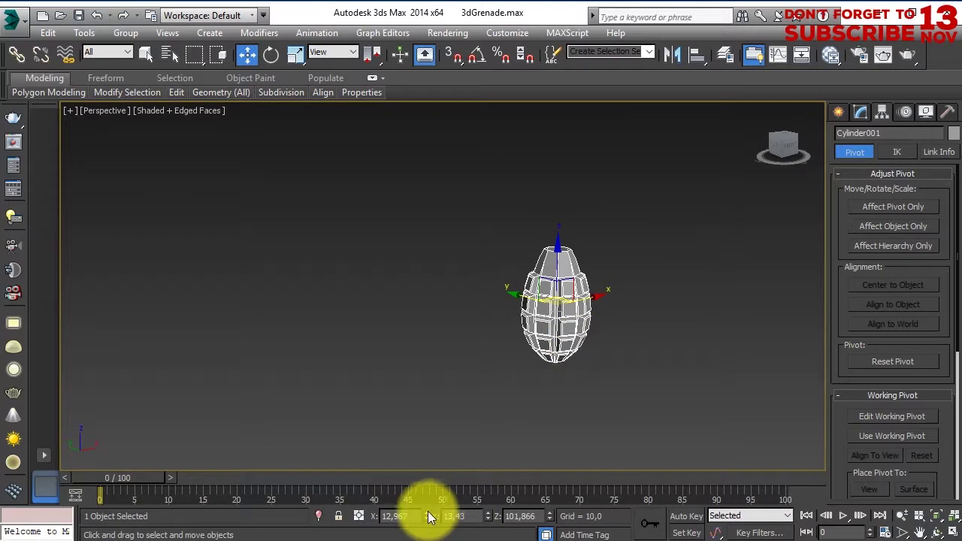
pyautogui.click(607, 378)
pyautogui.press('z')
pyautogui.click(498, 350)
pyautogui.click(596, 341)
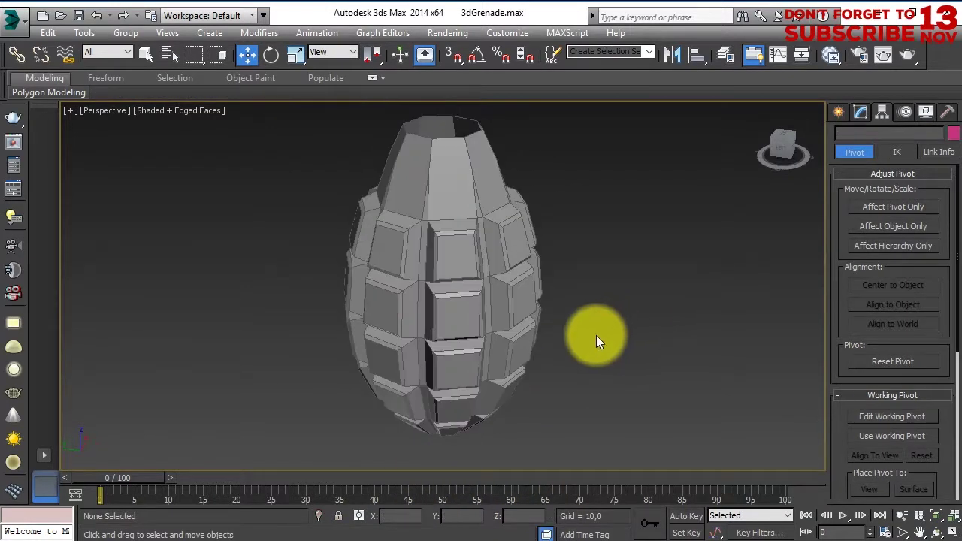
pyautogui.click(839, 112)
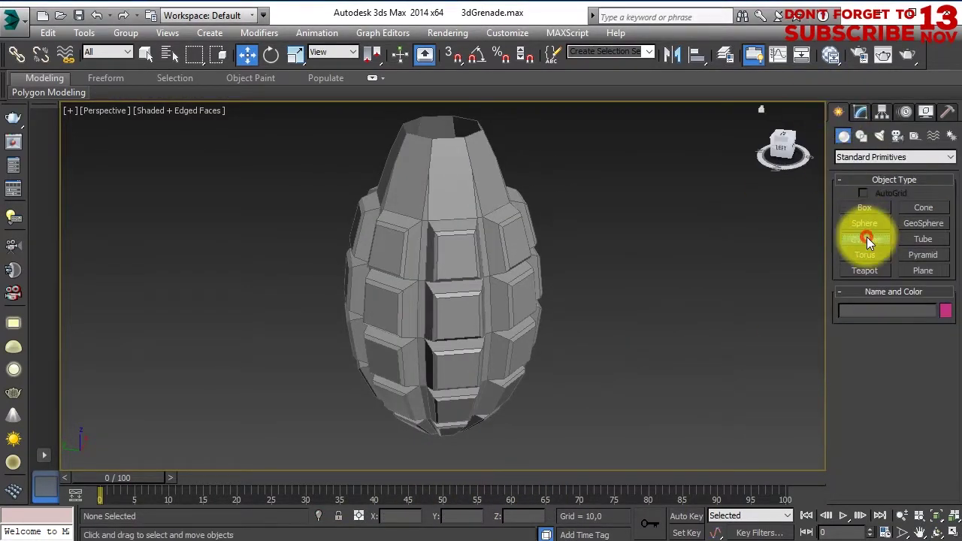
# Draw a new cylinder and centre it under the grenade body
pyautogui.click(866, 239)
pyautogui.moveTo(518, 406); pyautogui.dragTo(525, 331, button='middle')
pyautogui.click(487, 337)
pyautogui.press('w')
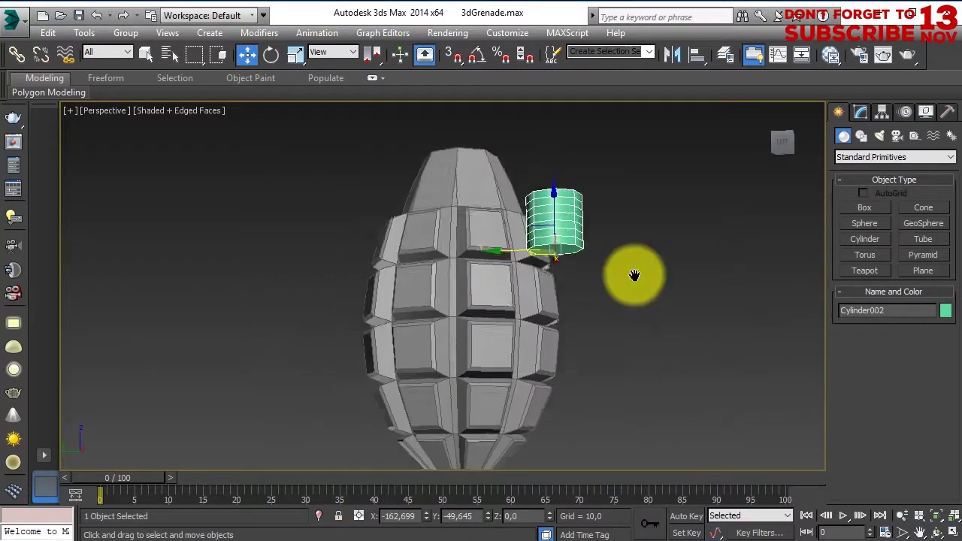
pyautogui.keyDown('alt'); pyautogui.moveTo(585, 412); pyautogui.dragTo(477, 172, button='middle'); pyautogui.keyUp('alt')
pyautogui.moveTo(477, 172); pyautogui.dragTo(510, 382)
pyautogui.press('z')
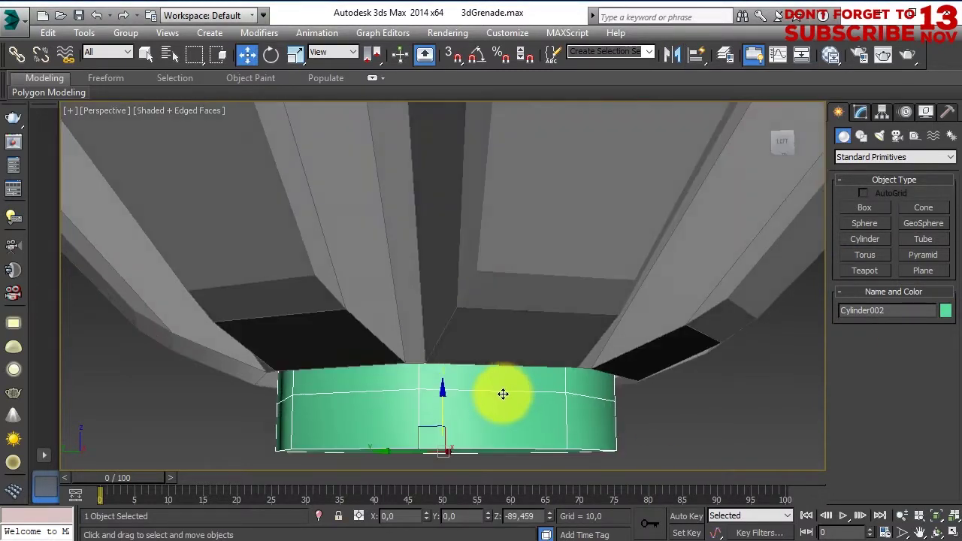
pyautogui.keyDown('alt'); pyautogui.moveTo(501, 393); pyautogui.dragTo(452, 349, button='middle'); pyautogui.keyUp('alt')
# Set the cylinder to 14 sides and radius 11,278
pyautogui.click(882, 111)
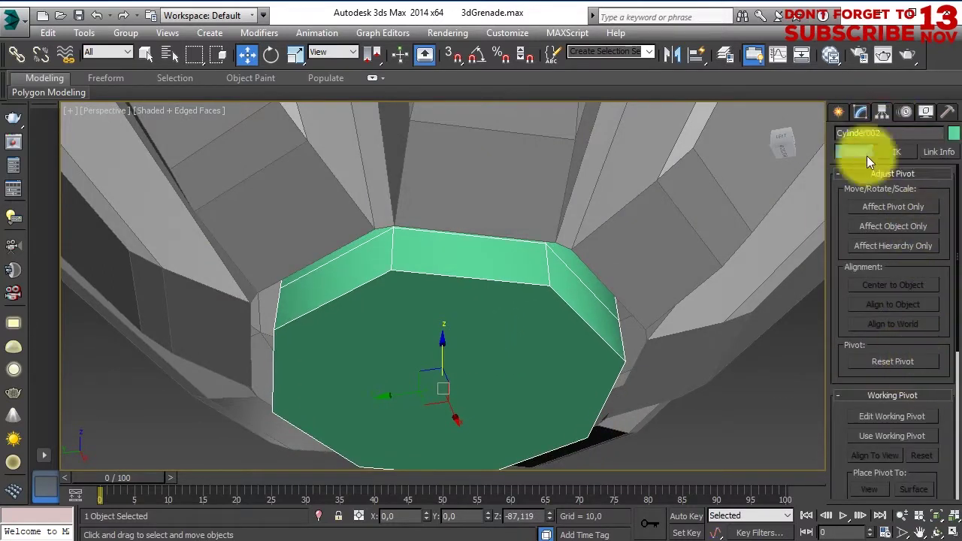
pyautogui.click(861, 112)
pyautogui.moveTo(947, 386); pyautogui.dragTo(946, 391)
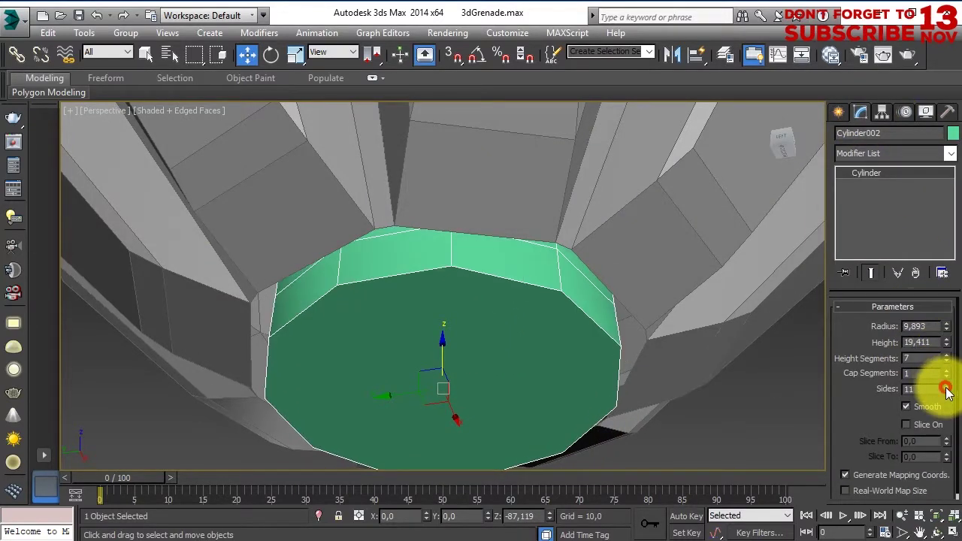
pyautogui.scroll(2, 492, 294)
pyautogui.rightClick(470, 334)
pyautogui.moveTo(946, 326); pyautogui.dragTo(943, 311)
pyautogui.moveTo(947, 389); pyautogui.dragTo(944, 382)
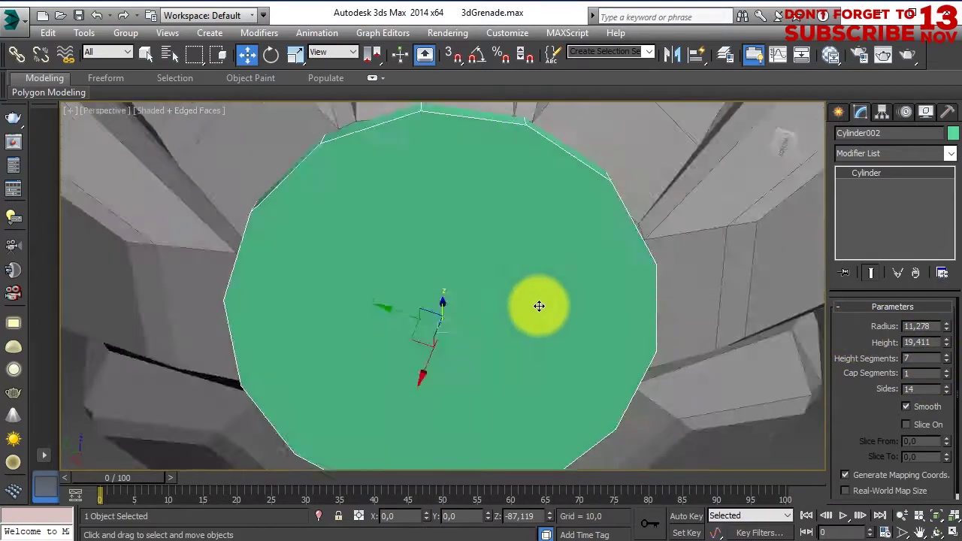
pyautogui.keyDown('alt'); pyautogui.moveTo(539, 306); pyautogui.dragTo(443, 289, button='middle'); pyautogui.keyUp('alt')
# Lower the cylinder to the grenade's base and switch the viewport to Wireframe
pyautogui.moveTo(444, 289)
pyautogui.mouseDown()
pyautogui.moveTo(477, 376)
pyautogui.moveTo(445, 343)
pyautogui.mouseUp()
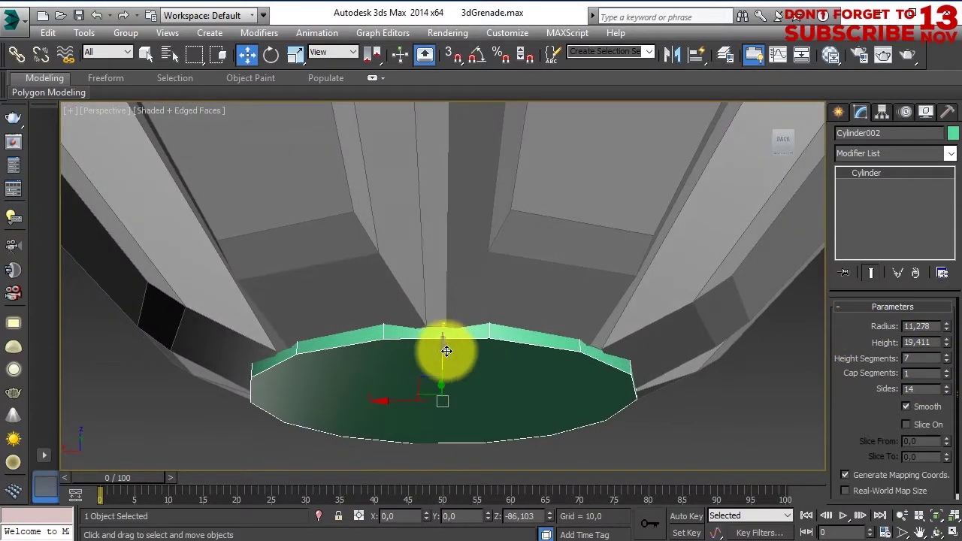
pyautogui.scroll(-5, 623, 391)
pyautogui.keyDown('alt'); pyautogui.moveTo(623, 391); pyautogui.dragTo(494, 290, button='middle'); pyautogui.keyUp('alt')
pyautogui.click(193, 120)
pyautogui.click(218, 179)
# In Front view, raise the cylinder's height to 174,783 so it runs through the grenade
pyautogui.keyDown('alt'); pyautogui.moveTo(361, 283); pyautogui.dragTo(616, 360, button='middle'); pyautogui.keyUp('alt')
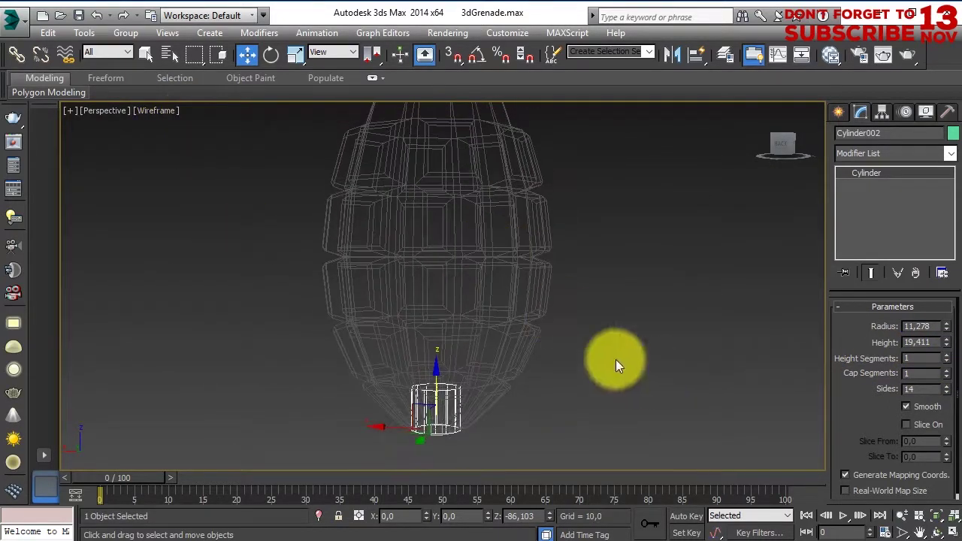
pyautogui.press('f')
pyautogui.moveTo(948, 333); pyautogui.dragTo(947, 286)
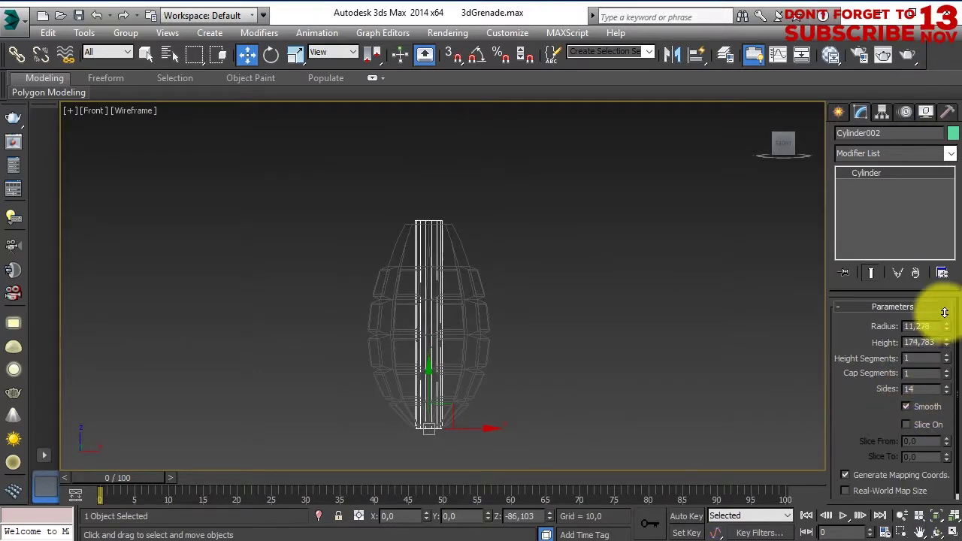
pyautogui.scroll(5, 489, 374)
pyautogui.scroll(-3, 559, 323)
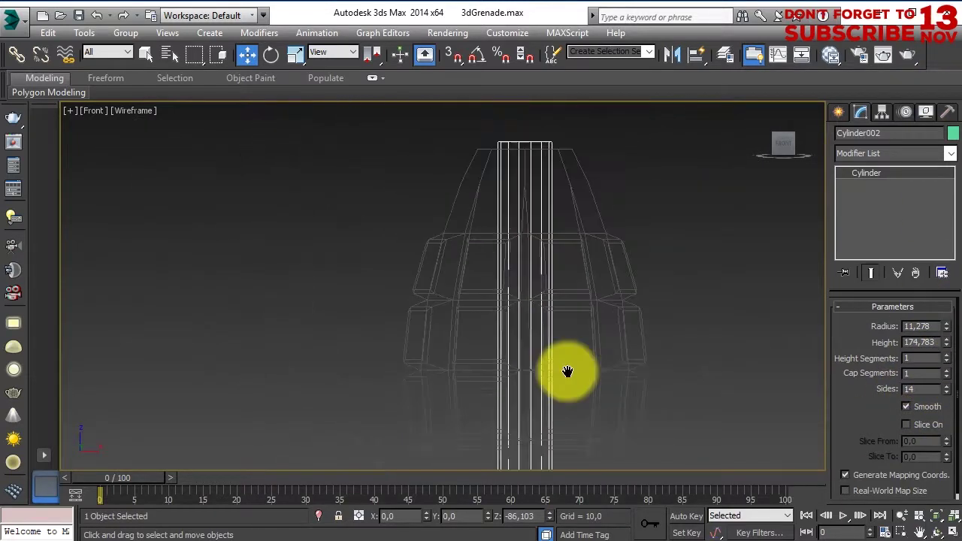
# Add an FFD 2x2x2 modifier to the inner cylinder
pyautogui.click(562, 285)
pyautogui.click(873, 154)
pyautogui.scroll(-5, 891, 278)
pyautogui.click(524, 230)
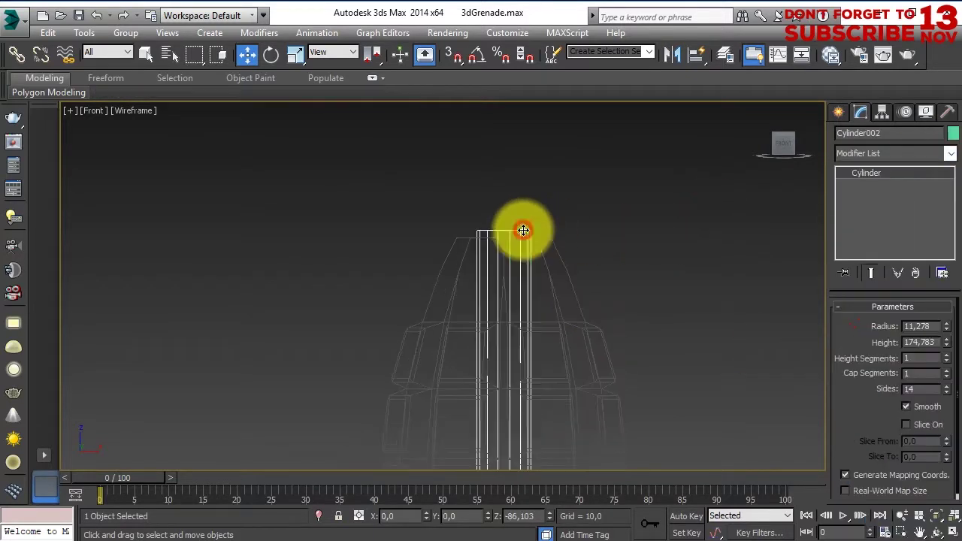
pyautogui.click(952, 155)
pyautogui.scroll(-3, 873, 351)
pyautogui.click(874, 379)
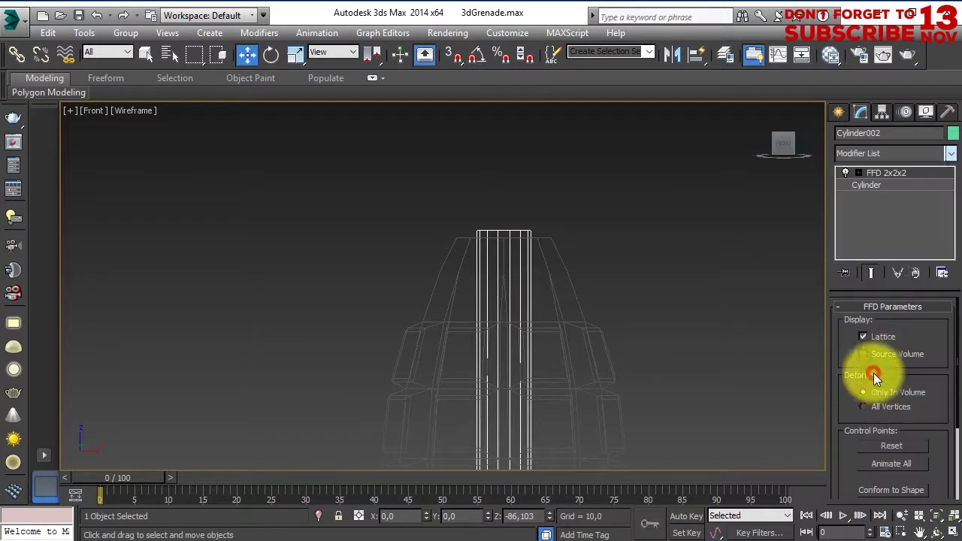
# Select the FFD's top control points and switch to shaded view with edged faces
pyautogui.click(857, 173)
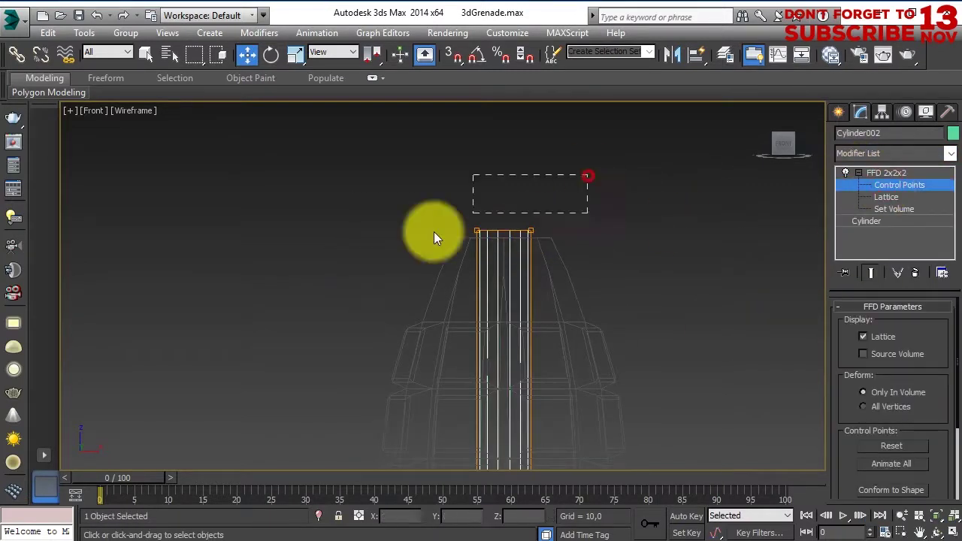
pyautogui.keyDown('alt'); pyautogui.moveTo(434, 237); pyautogui.dragTo(504, 280, button='middle'); pyautogui.keyUp('alt')
pyautogui.click(167, 110)
pyautogui.click(184, 139)
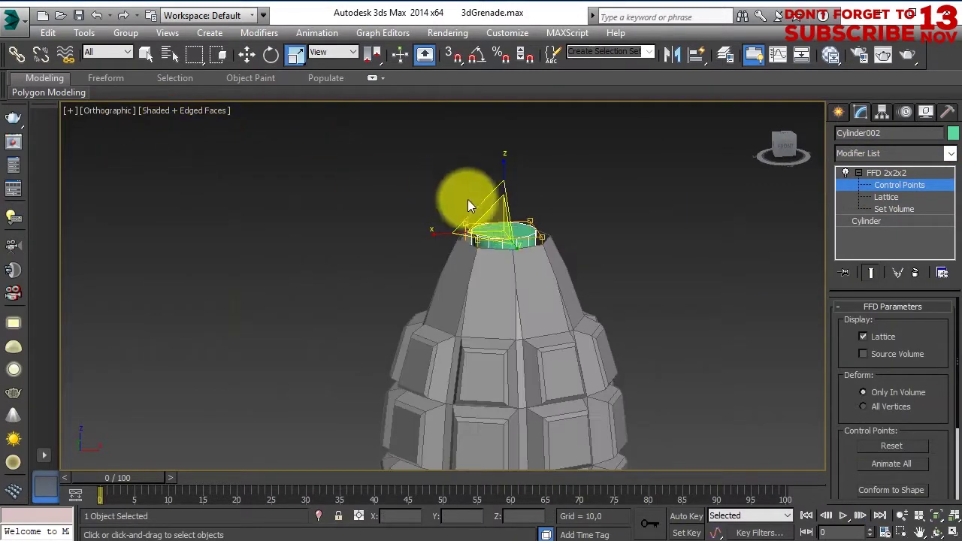
pyautogui.moveTo(516, 282)
pyautogui.keyDown('alt'); pyautogui.mouseDown(button='middle')
pyautogui.moveTo(638, 337)
pyautogui.moveTo(449, 339)
pyautogui.moveTo(489, 225)
pyautogui.moveTo(740, 288)
pyautogui.mouseUp(button='middle'); pyautogui.keyUp('alt')
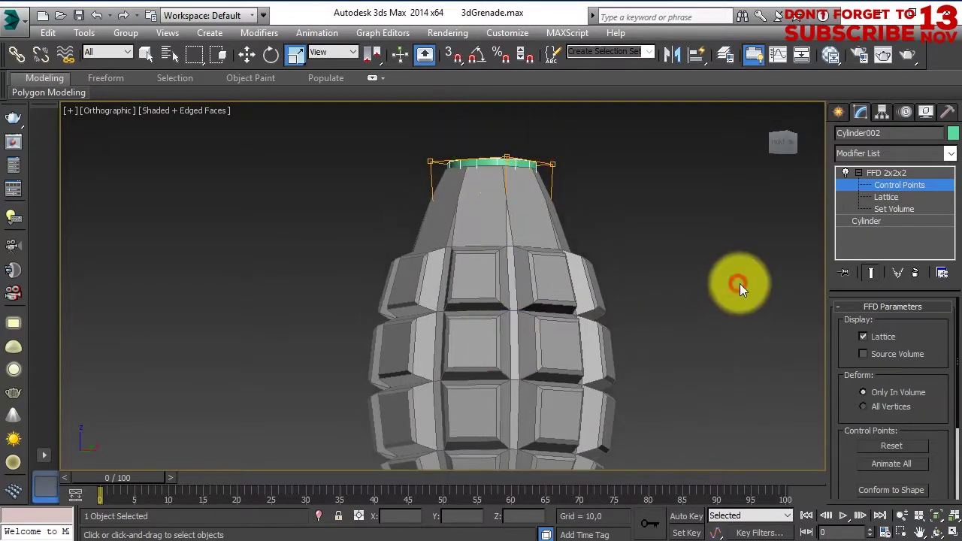
# Collapse the tapered cylinder to Editable Poly
pyautogui.rightClick(740, 283)
pyautogui.click(698, 328)
pyautogui.keyDown('alt'); pyautogui.moveTo(727, 337); pyautogui.dragTo(501, 146, button='middle'); pyautogui.keyUp('alt')
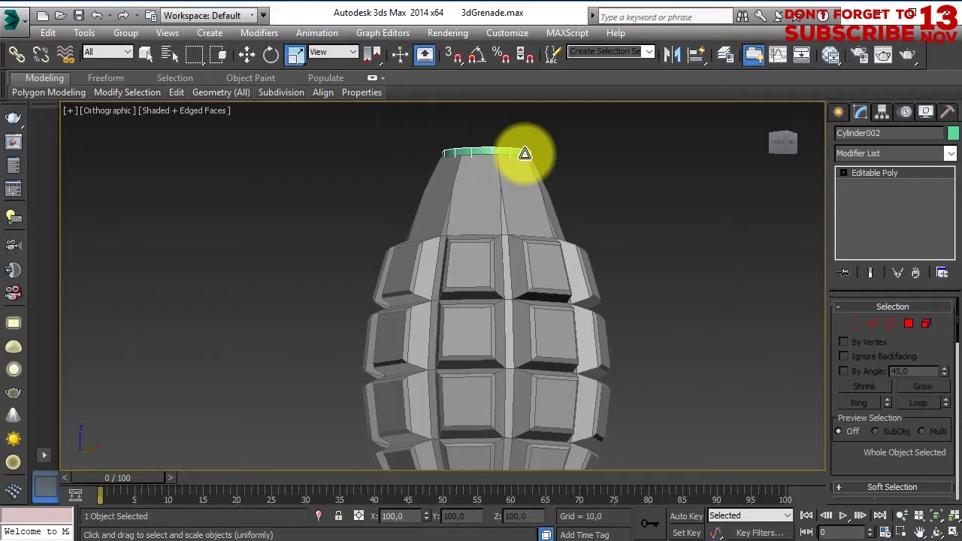
# Reselect the inner cylinder, now at Z -86,662 with its top capping the grenade
pyautogui.press('w')
pyautogui.scroll(-4, 536, 316)
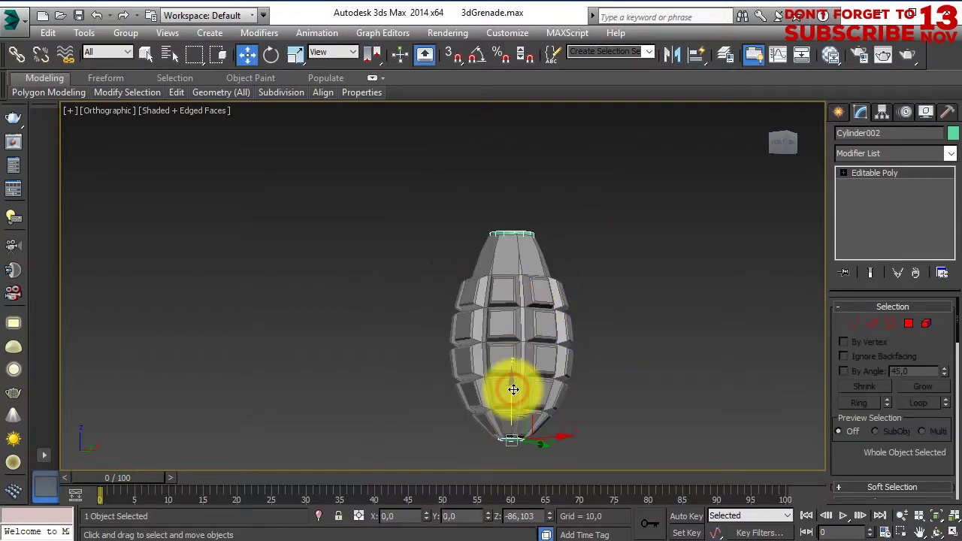
pyautogui.scroll(-3, 612, 337)
pyautogui.click(612, 337)
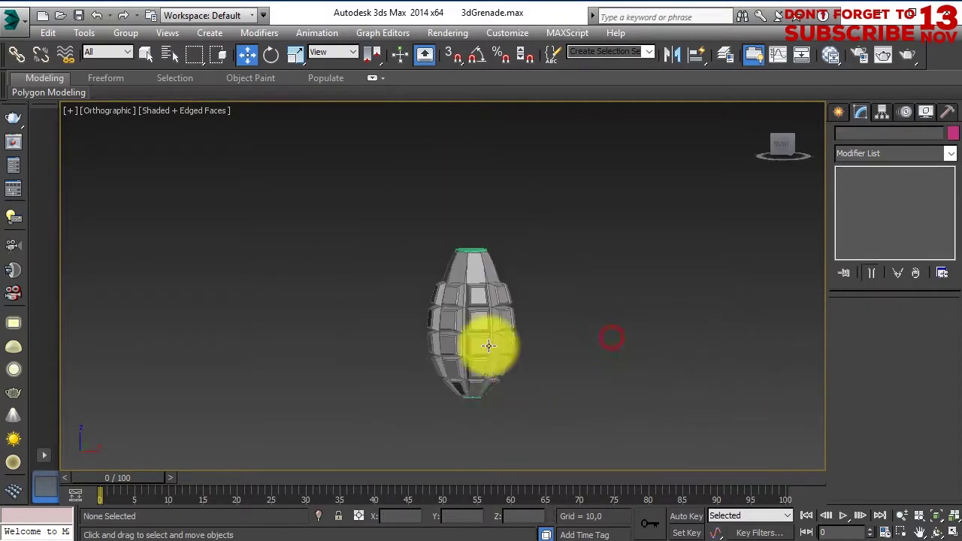
pyautogui.click(399, 226)
pyautogui.scroll(3, 406, 240)
pyautogui.moveTo(414, 258)
pyautogui.keyDown('alt'); pyautogui.mouseDown(button='middle')
pyautogui.moveTo(619, 391)
pyautogui.moveTo(562, 311)
pyautogui.mouseUp(button='middle'); pyautogui.keyUp('alt')
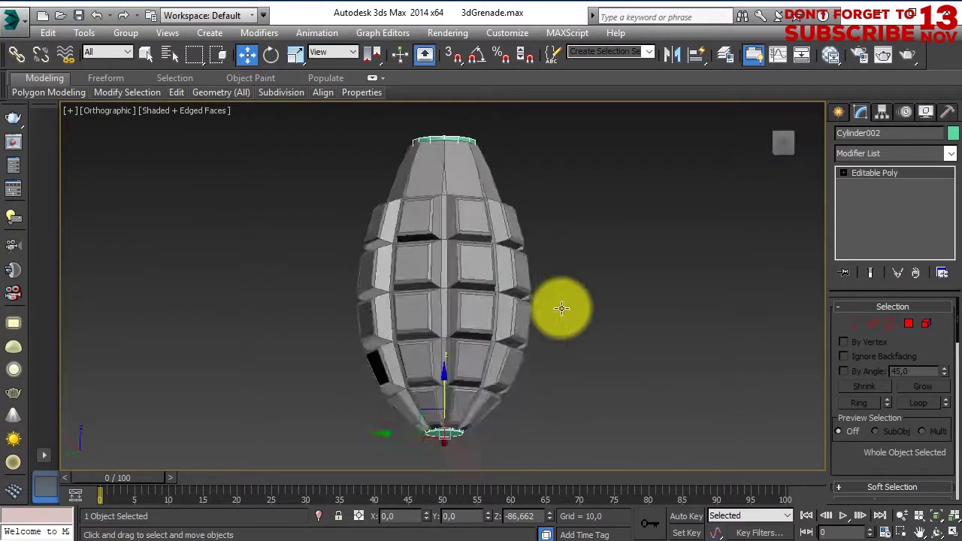
# Colour the inner cylinder grey and pick Box from Standard Primitives
pyautogui.click(954, 132)
pyautogui.click(596, 314)
pyautogui.click(556, 364)
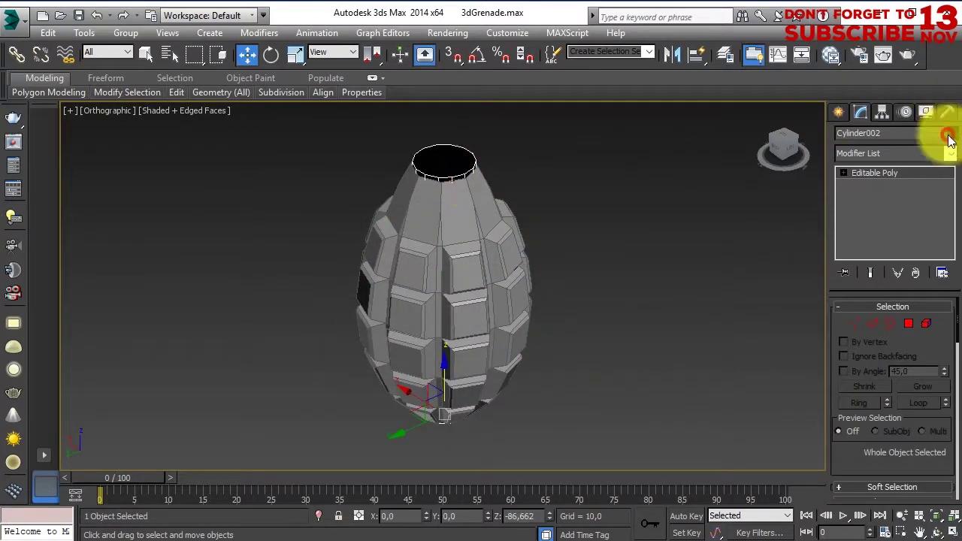
pyautogui.click(953, 132)
pyautogui.click(556, 363)
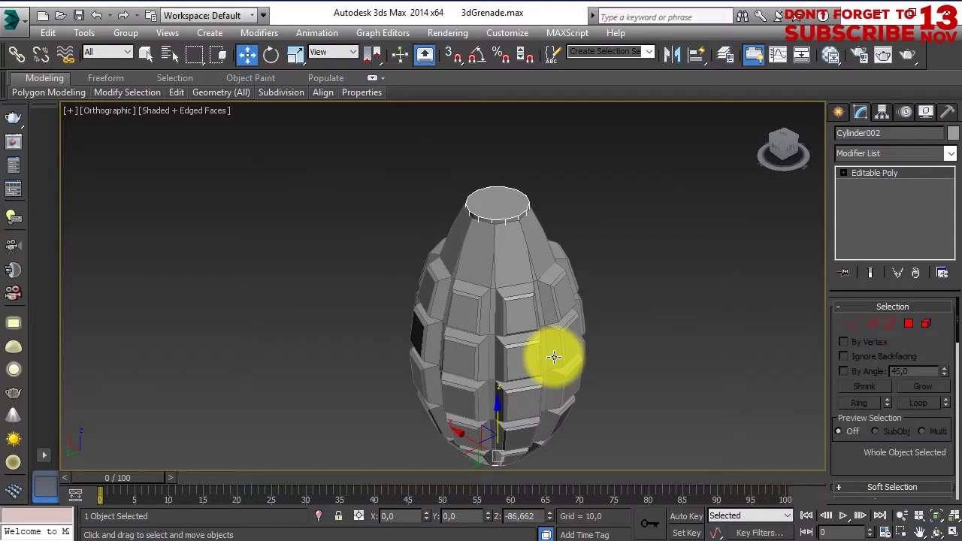
pyautogui.click(838, 111)
pyautogui.click(865, 207)
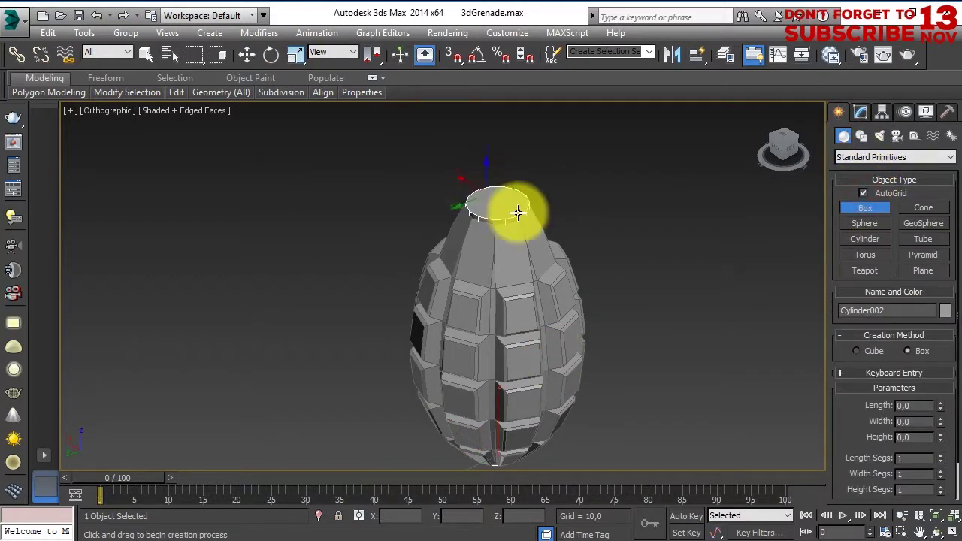
# Create a box on top of the grenade and set its length, width and height to 50
pyautogui.moveTo(429, 139); pyautogui.dragTo(537, 122)
pyautogui.click(542, 82)
pyautogui.press('f')
pyautogui.rightClick(540, 85)
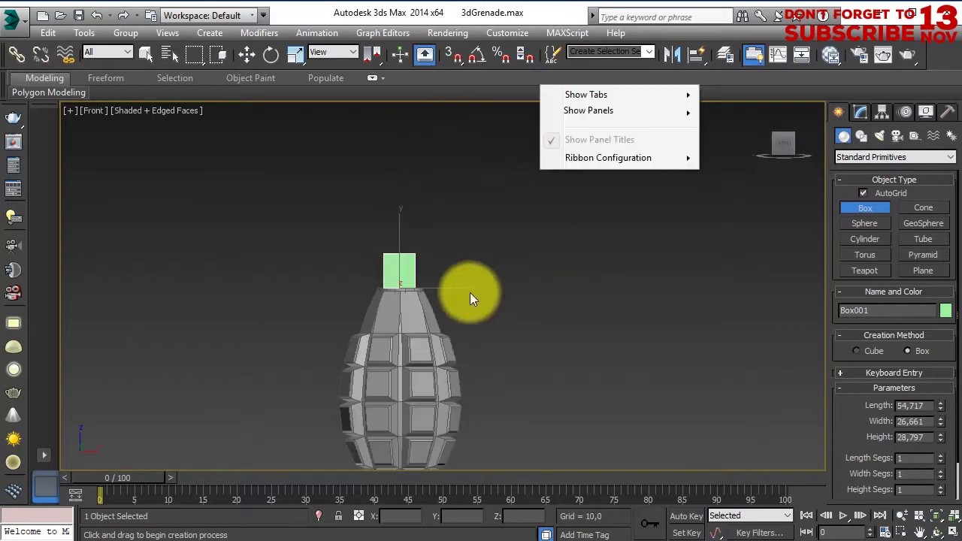
pyautogui.press('w')
pyautogui.press('p')
pyautogui.scroll(3, 464, 321)
pyautogui.moveTo(445, 328)
pyautogui.keyDown('alt'); pyautogui.mouseDown(button='middle')
pyautogui.moveTo(515, 375)
pyautogui.moveTo(444, 360)
pyautogui.mouseUp(button='middle'); pyautogui.keyUp('alt')
pyautogui.click(861, 111)
pyautogui.doubleClick(909, 325)
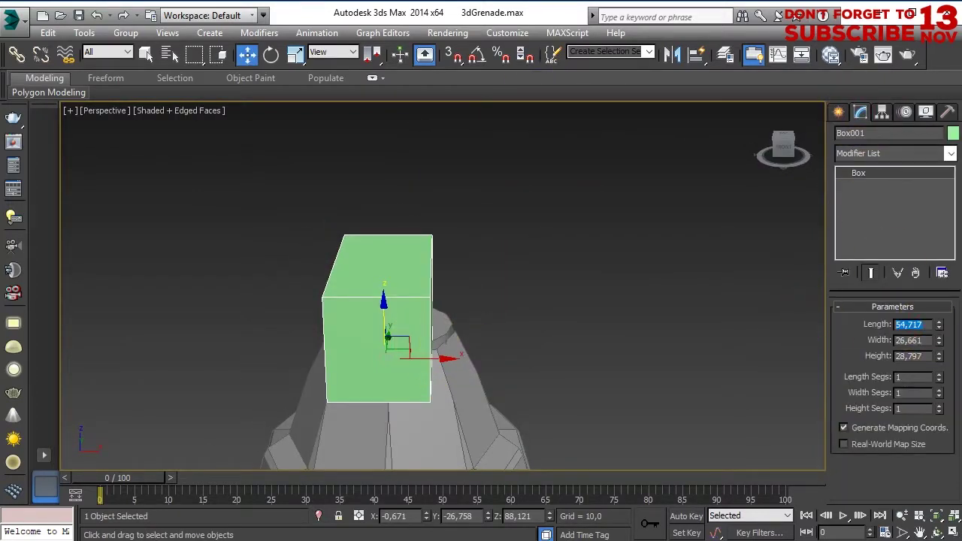
pyautogui.write('50\t50\t50')
pyautogui.press('Return')
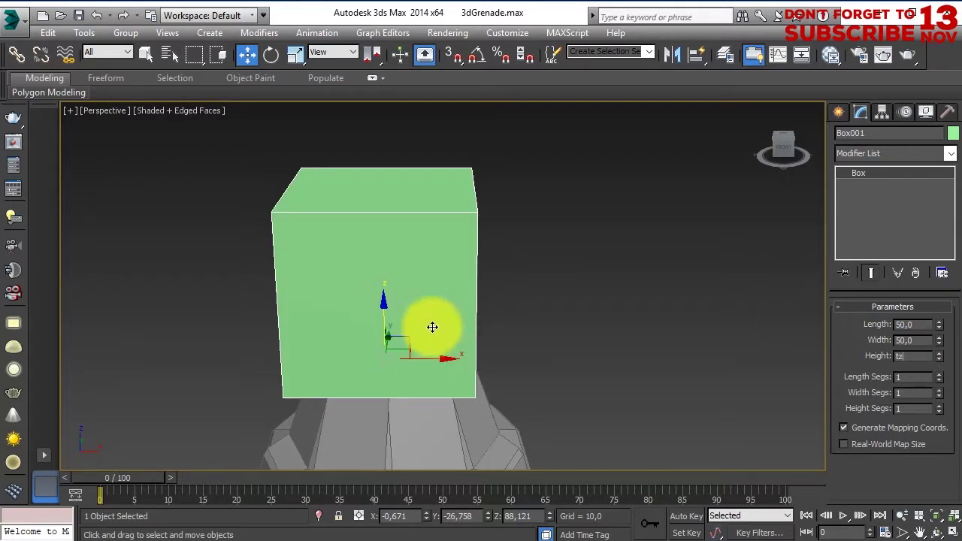
# Raise the box above the grenade and zoom in on it in the Front view
pyautogui.press('t')
pyautogui.scroll(-3, 489, 338)
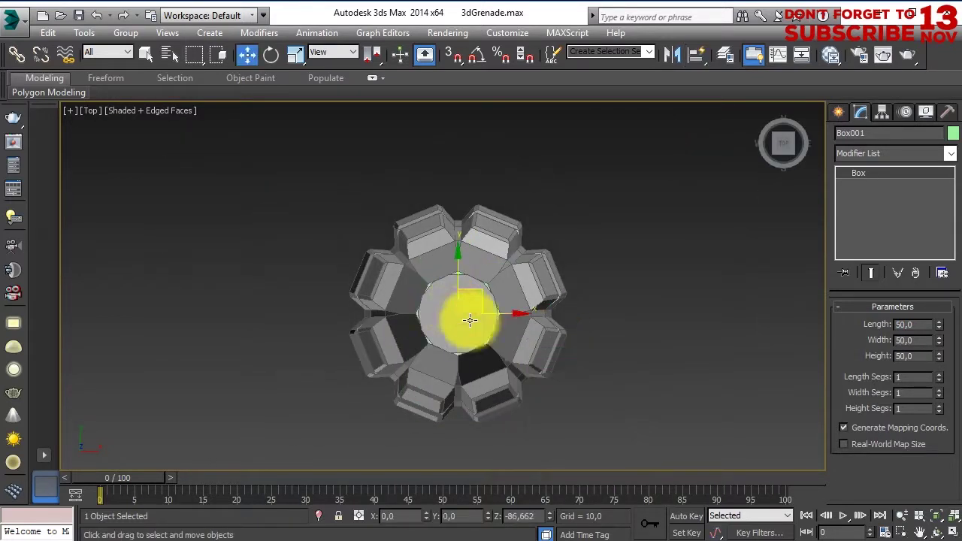
pyautogui.press('p')
pyautogui.keyDown('alt'); pyautogui.moveTo(440, 375); pyautogui.dragTo(441, 269, button='middle'); pyautogui.keyUp('alt')
pyautogui.scroll(-2, 408, 398)
pyautogui.moveTo(408, 395); pyautogui.dragTo(407, 189)
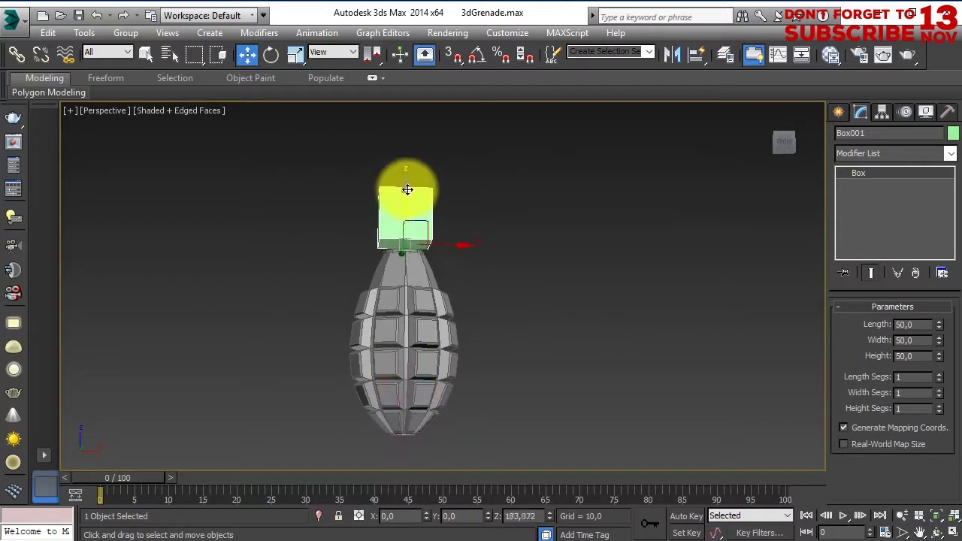
pyautogui.press('f')
pyautogui.press('z')
pyautogui.scroll(-2, 475, 299)
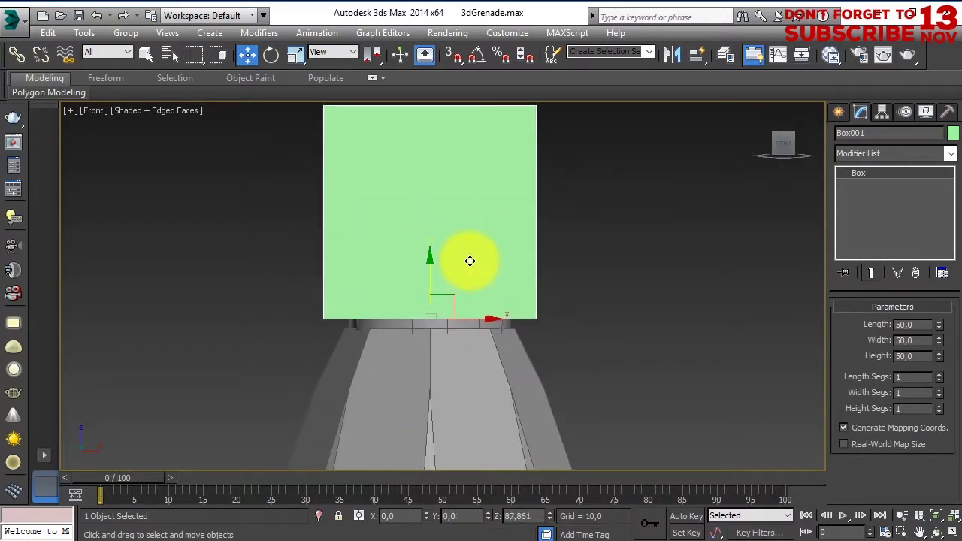
# Convert the box to Editable Poly and scale all its polygons down uniformly
pyautogui.rightClick(459, 184)
pyautogui.click(681, 321)
pyautogui.click(926, 323)
pyautogui.hotkey('ctrl', 'a')
pyautogui.rightClick(477, 207)
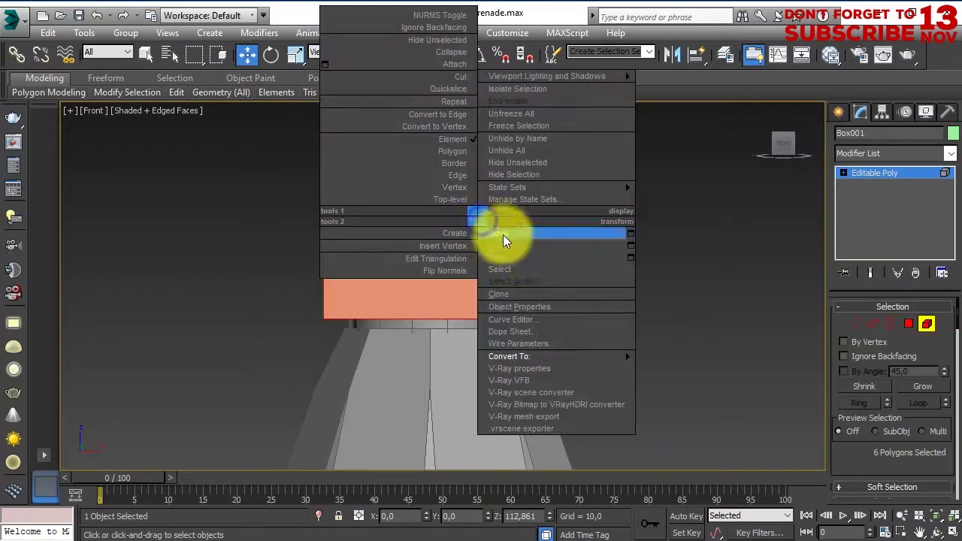
pyautogui.click(436, 206)
pyautogui.moveTo(436, 205); pyautogui.dragTo(433, 216)
# Leave polygon mode and nudge the box down onto the grenade top
pyautogui.rightClick(433, 215)
pyautogui.click(450, 228)
pyautogui.click(862, 176)
pyautogui.click(560, 203)
pyautogui.moveTo(431, 263); pyautogui.dragTo(432, 267)
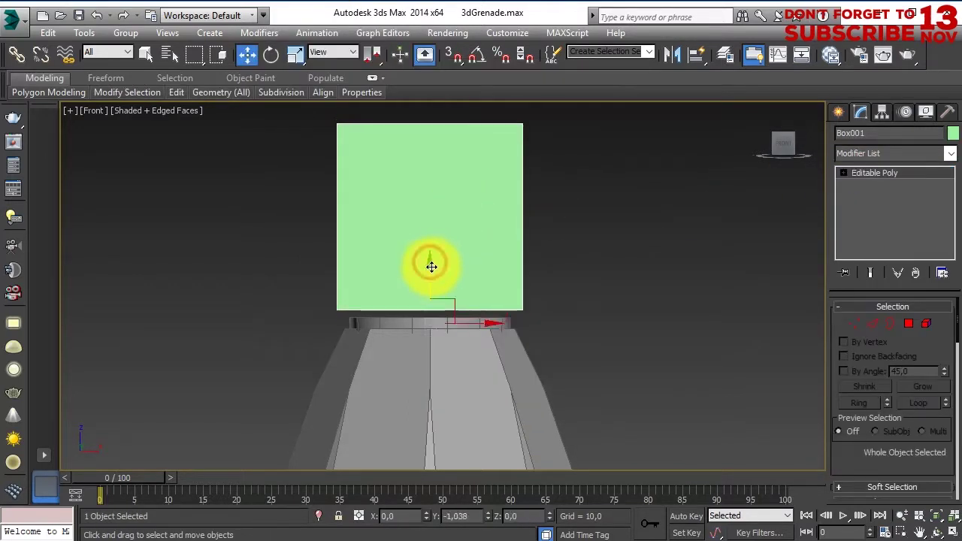
# Drag the box's right-side vertices to slant it into a trapezoid profile
pyautogui.click(895, 229)
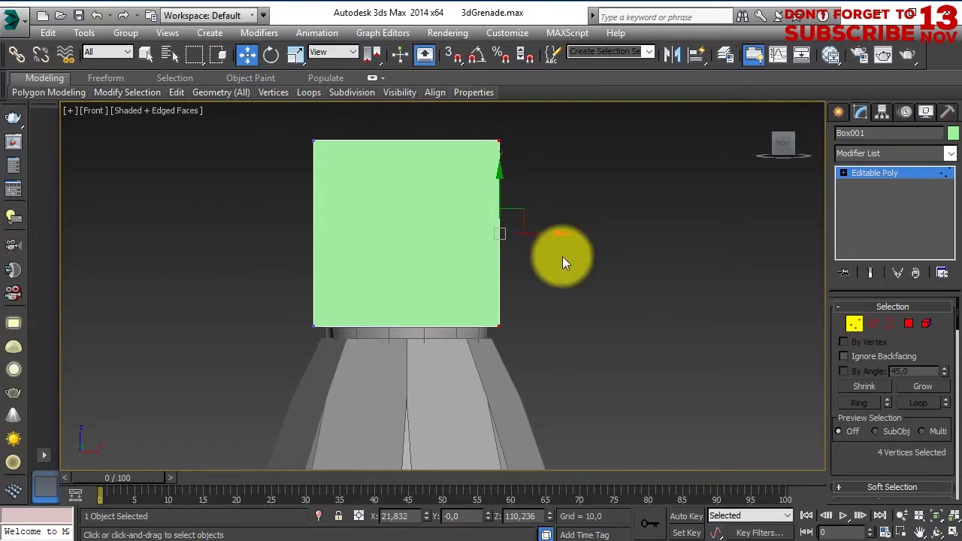
pyautogui.moveTo(565, 263); pyautogui.dragTo(602, 225)
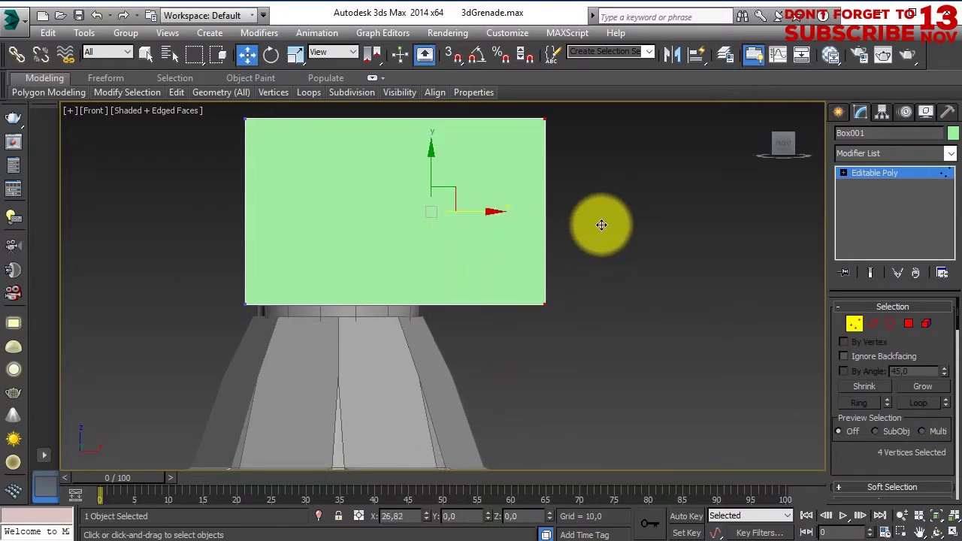
pyautogui.scroll(-5, 597, 237)
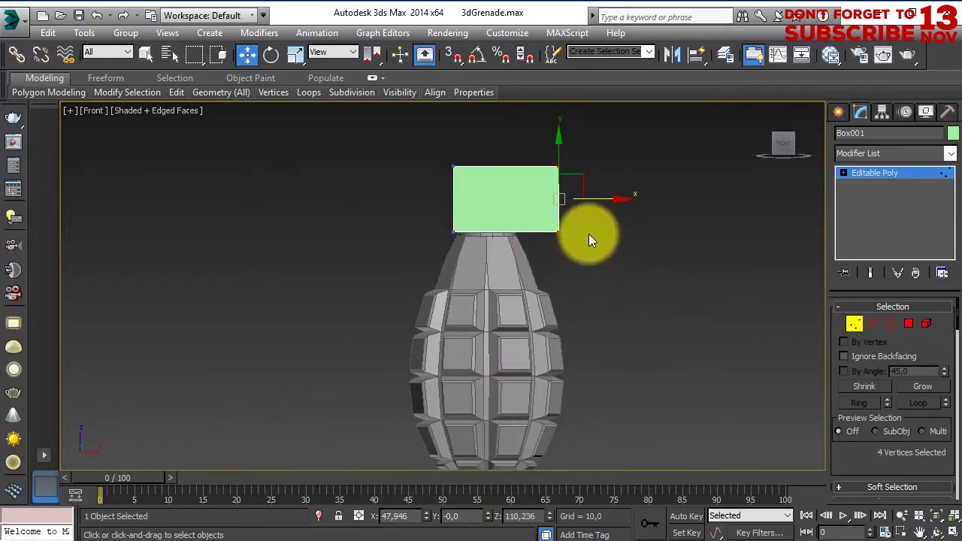
pyautogui.moveTo(589, 234); pyautogui.dragTo(559, 140)
pyautogui.moveTo(606, 167); pyautogui.dragTo(587, 170)
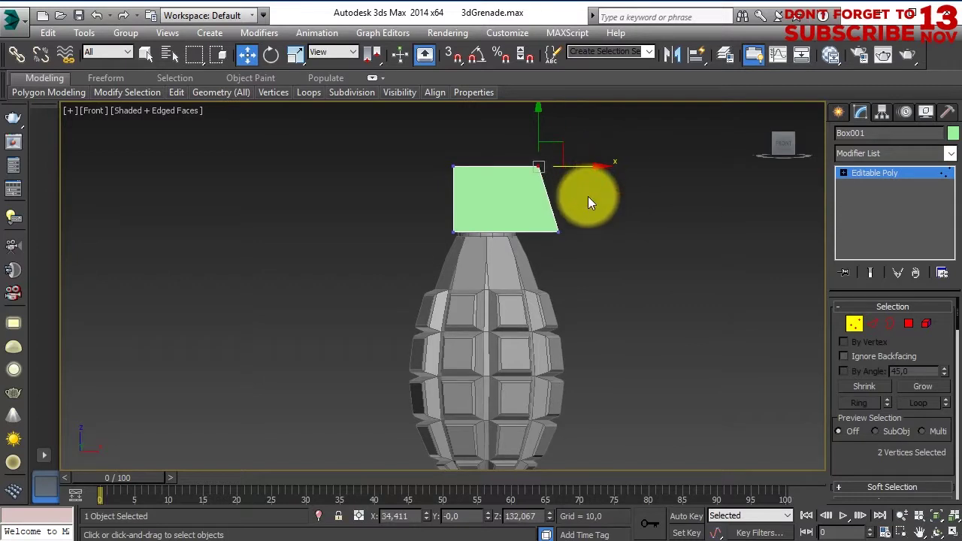
# Orbit around the trapezoid block and switch to Edge mode
pyautogui.moveTo(456, 203); pyautogui.dragTo(478, 233, button='middle')
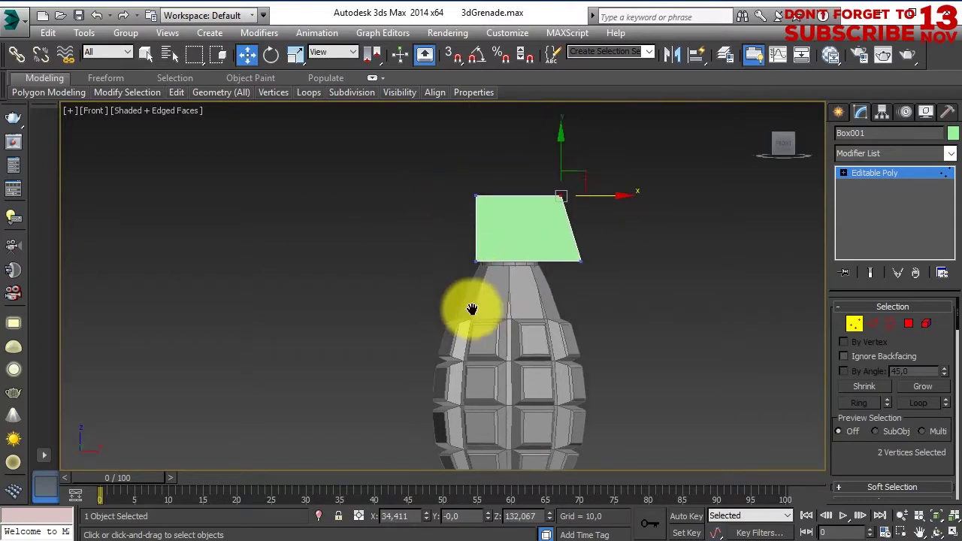
pyautogui.scroll(3, 527, 316)
pyautogui.scroll(2, 703, 295)
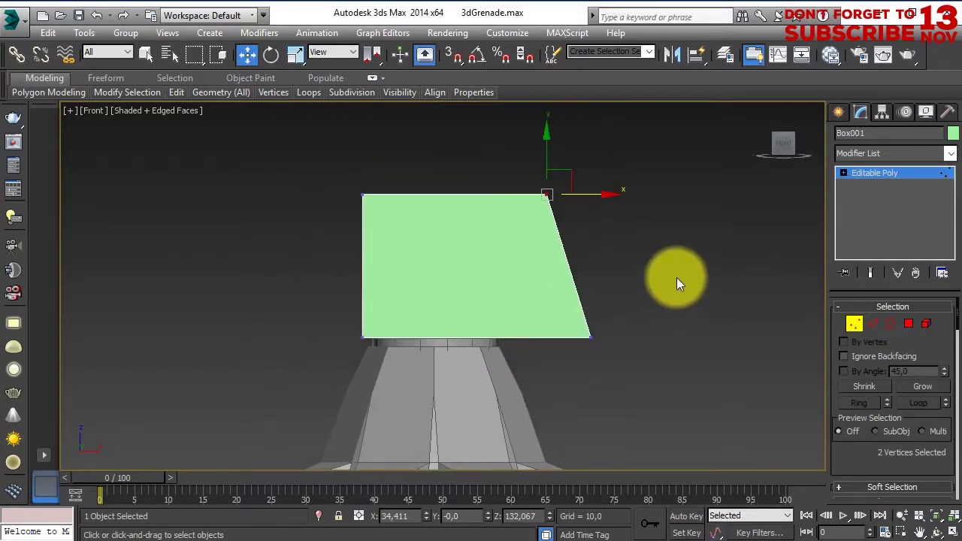
pyautogui.keyDown('alt'); pyautogui.moveTo(677, 277); pyautogui.dragTo(653, 365, button='middle'); pyautogui.keyUp('alt')
pyautogui.press('2')
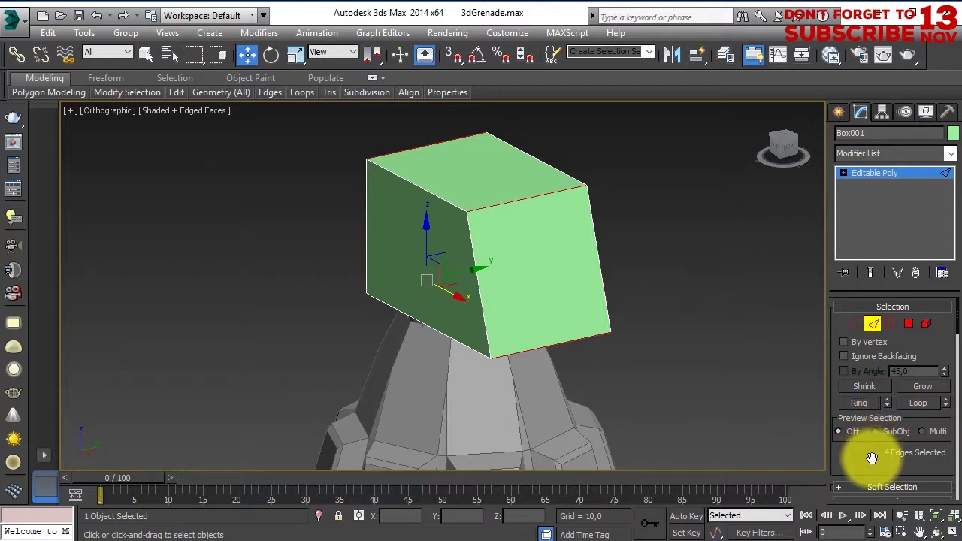
# Connect the block's vertical edges with 2 segments and pinch 68 to add loops near top and bottom
pyautogui.scroll(-5, 895, 404)
pyautogui.moveTo(571, 290)
pyautogui.keyDown('alt'); pyautogui.mouseDown(button='middle')
pyautogui.moveTo(670, 284)
pyautogui.moveTo(393, 299)
pyautogui.mouseUp(button='middle'); pyautogui.keyUp('alt')
pyautogui.press('p')
pyautogui.moveTo(532, 291)
pyautogui.keyDown('alt'); pyautogui.mouseDown(button='middle')
pyautogui.moveTo(490, 269)
pyautogui.moveTo(467, 273)
pyautogui.mouseUp(button='middle'); pyautogui.keyUp('alt')
pyautogui.moveTo(610, 316)
pyautogui.keyDown('alt'); pyautogui.mouseDown(button='middle')
pyautogui.moveTo(576, 308)
pyautogui.moveTo(499, 327)
pyautogui.moveTo(711, 238)
pyautogui.moveTo(531, 240)
pyautogui.moveTo(537, 208)
pyautogui.moveTo(444, 344)
pyautogui.moveTo(591, 348)
pyautogui.moveTo(752, 308)
pyautogui.mouseUp(button='middle'); pyautogui.keyUp('alt')
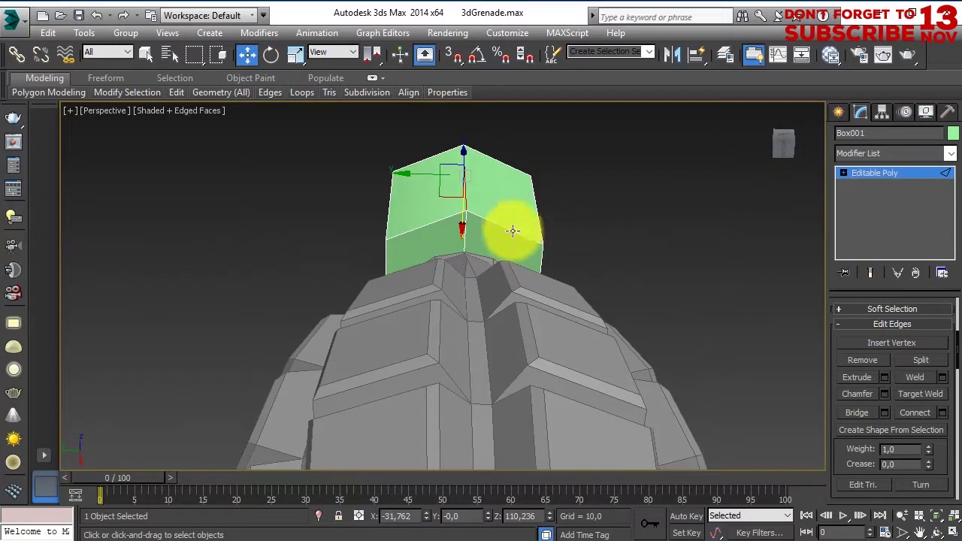
pyautogui.scroll(1, 834, 378)
pyautogui.scroll(3, 859, 366)
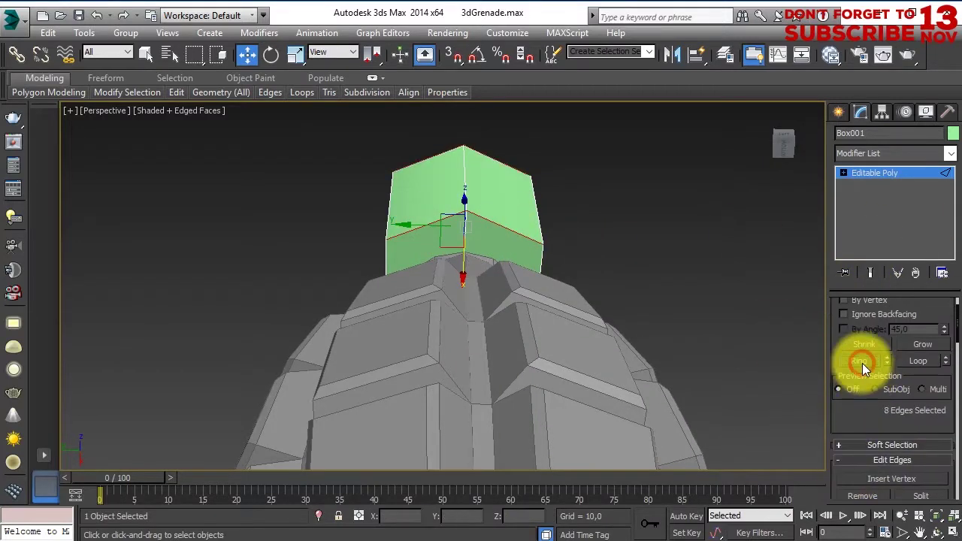
pyautogui.scroll(-4, 890, 406)
pyautogui.moveTo(502, 190)
pyautogui.keyDown('alt'); pyautogui.mouseDown(button='middle')
pyautogui.moveTo(494, 225)
pyautogui.moveTo(563, 226)
pyautogui.moveTo(507, 279)
pyautogui.moveTo(447, 240)
pyautogui.moveTo(576, 398)
pyautogui.moveTo(531, 273)
pyautogui.moveTo(479, 303)
pyautogui.mouseUp(button='middle'); pyautogui.keyUp('alt')
pyautogui.moveTo(462, 367)
pyautogui.keyDown('alt'); pyautogui.mouseDown(button='middle')
pyautogui.moveTo(458, 398)
pyautogui.moveTo(657, 438)
pyautogui.moveTo(529, 337)
pyautogui.moveTo(606, 351)
pyautogui.moveTo(591, 294)
pyautogui.moveTo(613, 341)
pyautogui.moveTo(556, 238)
pyautogui.mouseUp(button='middle'); pyautogui.keyUp('alt')
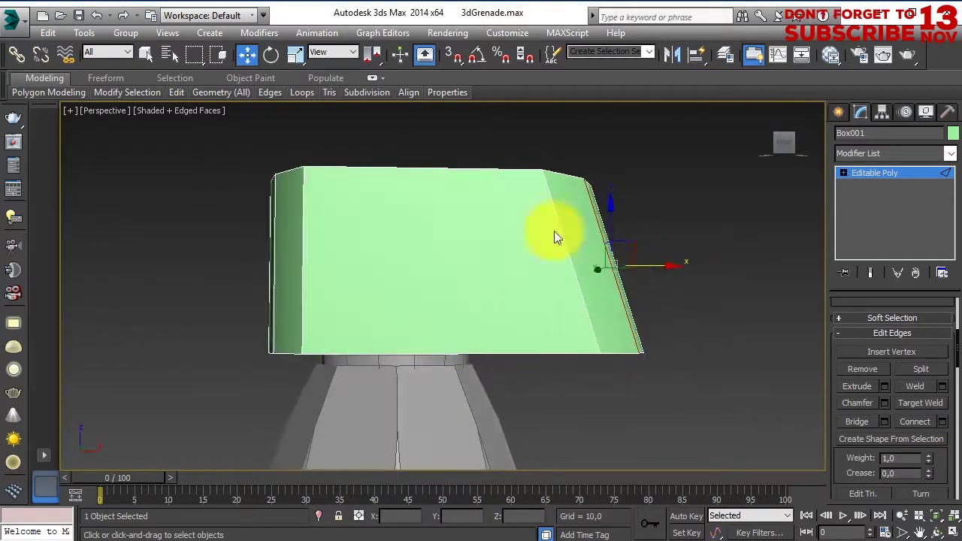
pyautogui.click(942, 422)
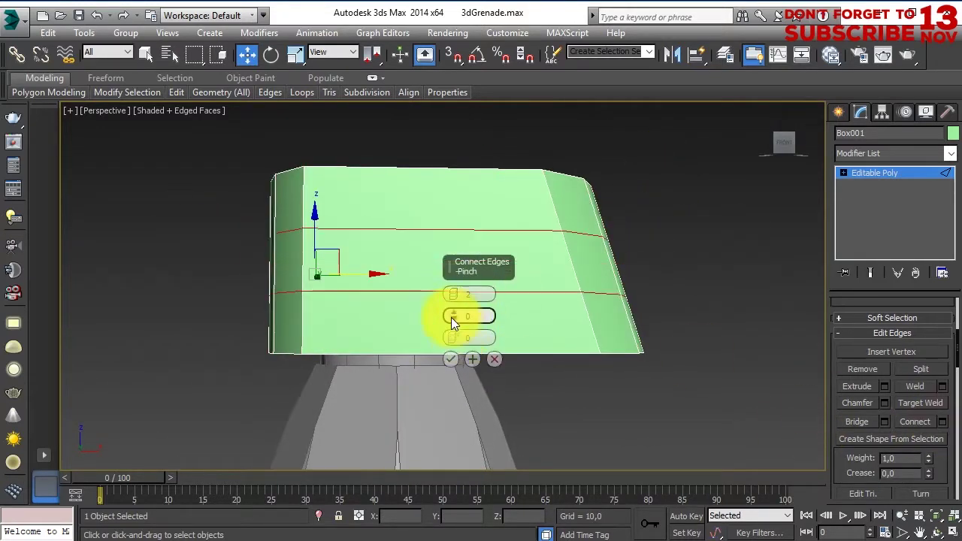
pyautogui.moveTo(470, 171); pyautogui.dragTo(490, 115)
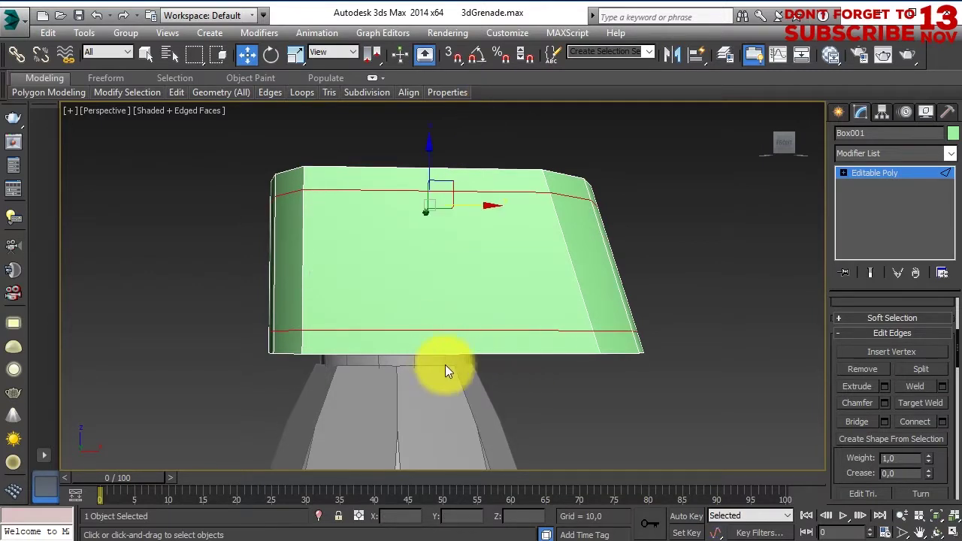
# Select the narrow top and bottom face rings of the fuse block in Polygon mode
pyautogui.keyDown('alt'); pyautogui.moveTo(290, 343); pyautogui.dragTo(349, 384, button='middle'); pyautogui.keyUp('alt')
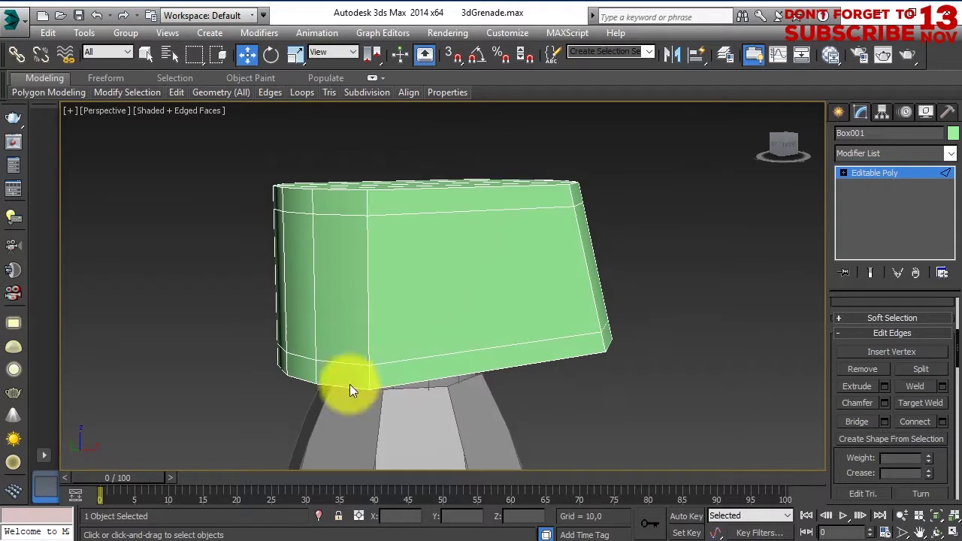
pyautogui.scroll(5, 862, 342)
pyautogui.press('4')
pyautogui.moveTo(396, 363)
pyautogui.keyDown('alt'); pyautogui.mouseDown(button='middle')
pyautogui.moveTo(408, 369)
pyautogui.moveTo(260, 382)
pyautogui.moveTo(369, 333)
pyautogui.mouseUp(button='middle'); pyautogui.keyUp('alt')
pyautogui.keyDown('ctrl'); pyautogui.click(260, 249); pyautogui.keyUp('ctrl')
pyautogui.moveTo(260, 249)
pyautogui.keyDown('alt'); pyautogui.mouseDown(button='middle')
pyautogui.moveTo(333, 258)
pyautogui.moveTo(461, 332)
pyautogui.moveTo(467, 248)
pyautogui.mouseUp(button='middle'); pyautogui.keyUp('alt')
pyautogui.scroll(-3, 857, 444)
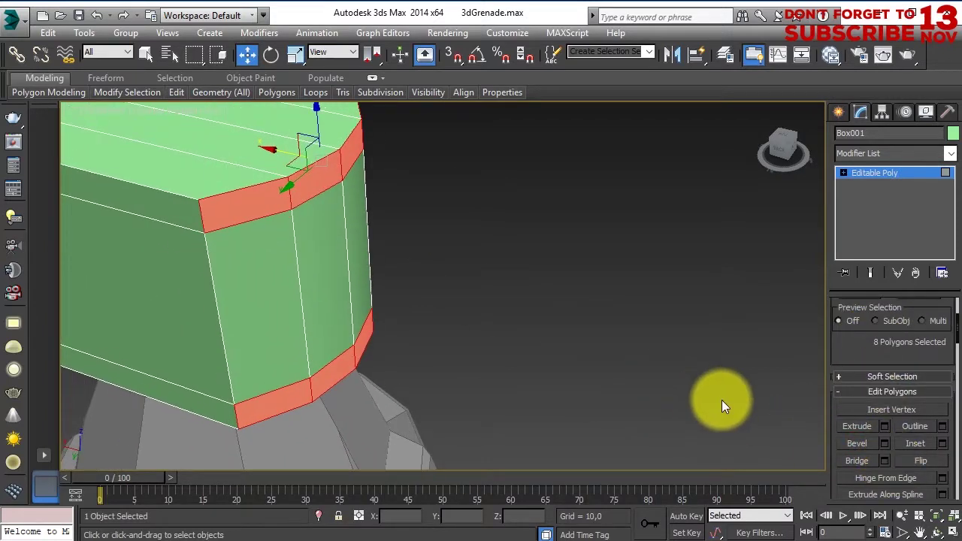
# In Border mode, drag the open borders outward to form protruding rims
pyautogui.press('3')
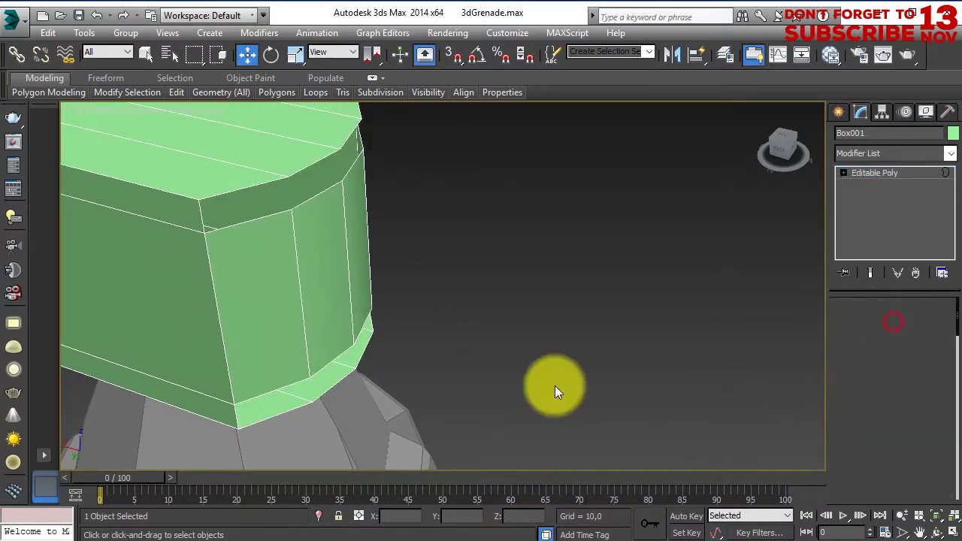
pyautogui.keyDown('shift'); pyautogui.moveTo(286, 333); pyautogui.dragTo(292, 336); pyautogui.keyUp('shift')
pyautogui.moveTo(293, 335)
pyautogui.keyDown('alt'); pyautogui.mouseDown(button='middle')
pyautogui.moveTo(540, 283)
pyautogui.moveTo(378, 337)
pyautogui.mouseUp(button='middle'); pyautogui.keyUp('alt')
pyautogui.scroll(-1, 864, 421)
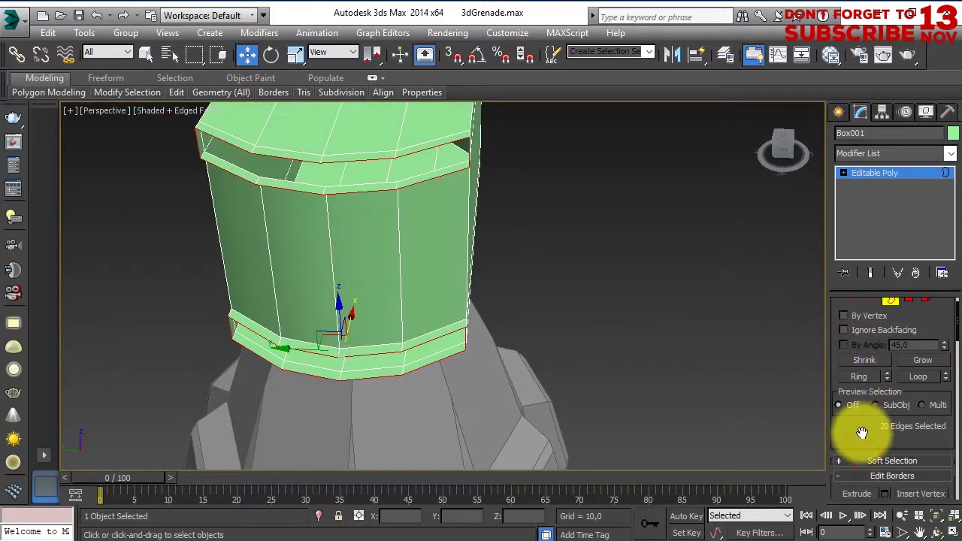
pyautogui.scroll(-2, 862, 433)
pyautogui.click(639, 338)
pyautogui.keyDown('alt'); pyautogui.moveTo(425, 264); pyautogui.dragTo(783, 357, button='middle'); pyautogui.keyUp('alt')
pyautogui.scroll(3, 852, 316)
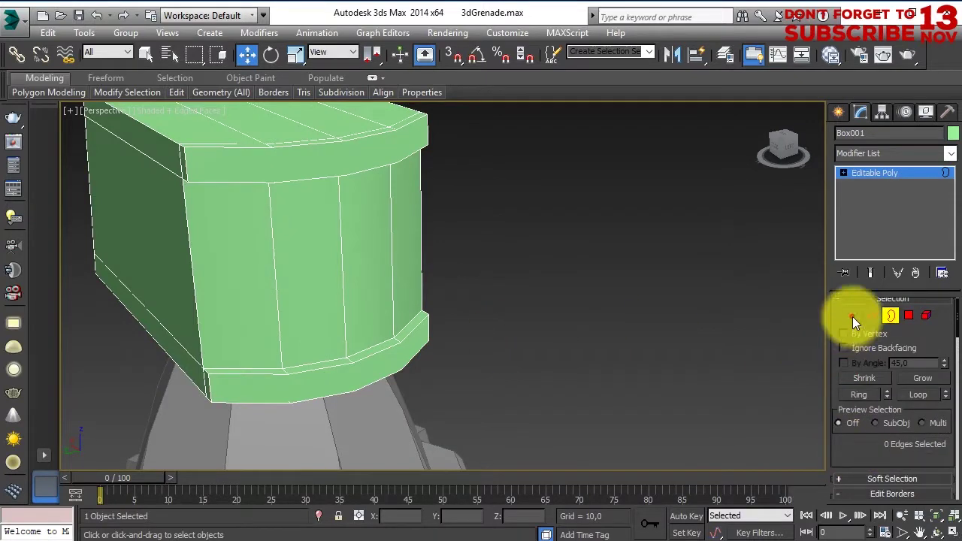
pyautogui.click(852, 317)
pyautogui.scroll(-3, 887, 421)
pyautogui.scroll(-1, 872, 421)
pyautogui.scroll(-3, 885, 457)
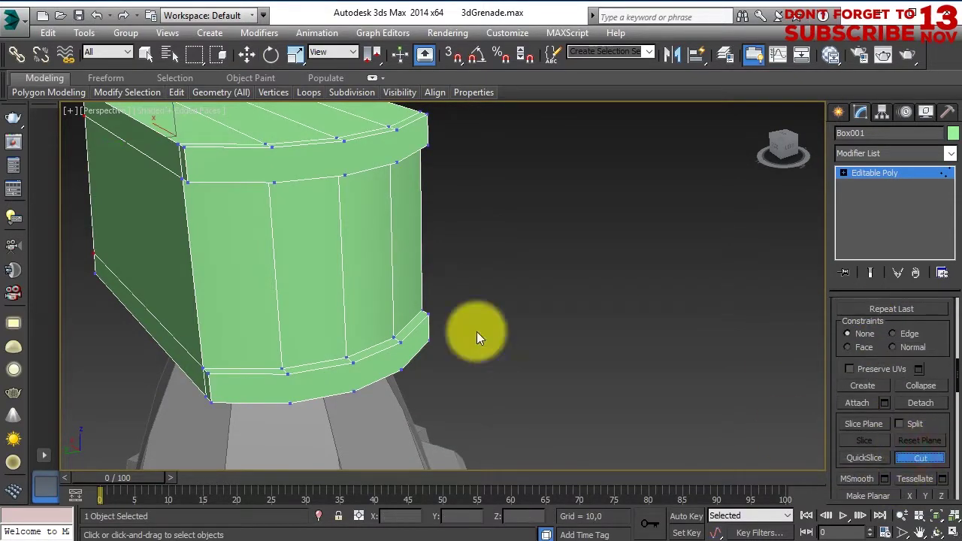
# Use Cut to draw new edges from the rim vertices down to the fuse block's body
pyautogui.scroll(3, 355, 226)
pyautogui.scroll(2, 419, 151)
pyautogui.rightClick(500, 279)
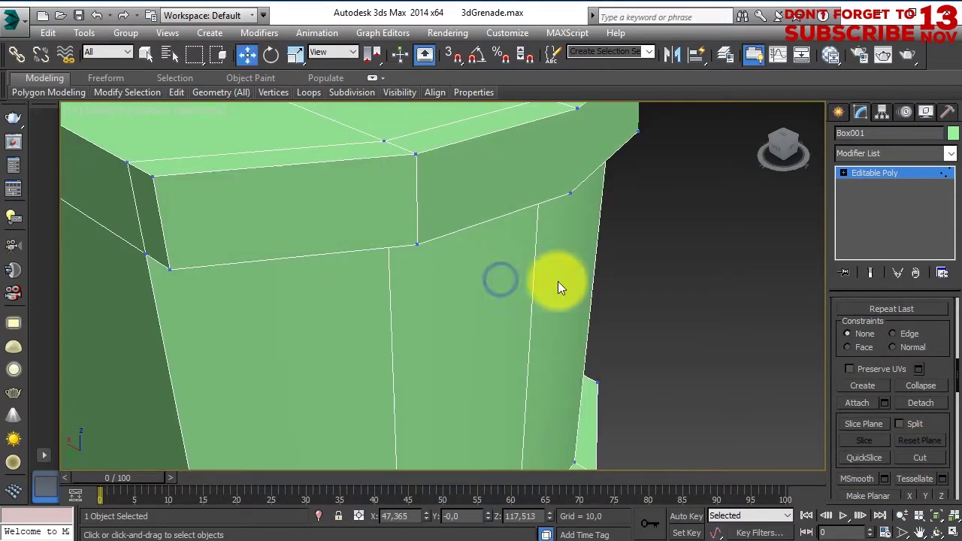
pyautogui.keyDown('alt'); pyautogui.moveTo(559, 287); pyautogui.dragTo(338, 263, button='middle'); pyautogui.keyUp('alt')
pyautogui.click(921, 458)
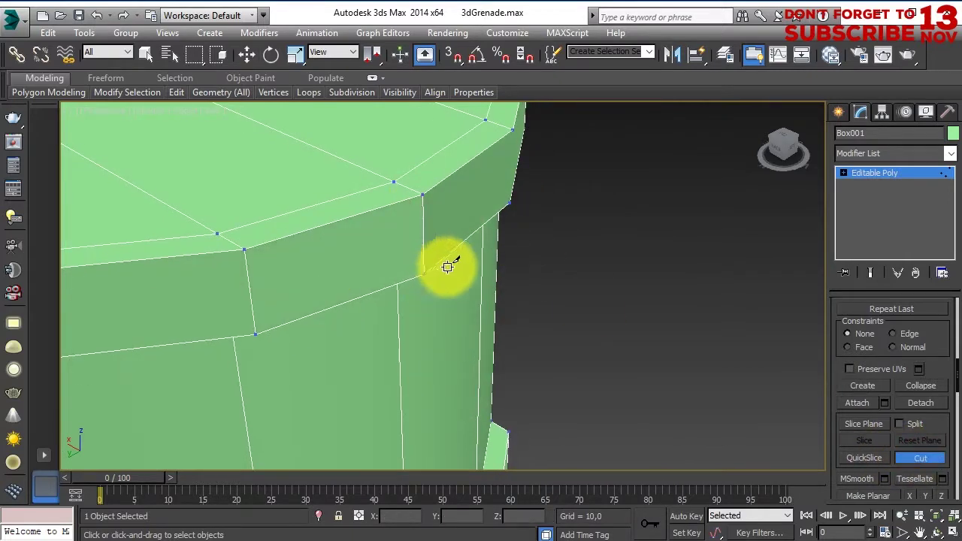
pyautogui.scroll(2, 466, 282)
pyautogui.moveTo(392, 337)
pyautogui.mouseDown(button='middle')
pyautogui.moveTo(297, 243)
pyautogui.moveTo(366, 329)
pyautogui.moveTo(446, 321)
pyautogui.moveTo(469, 245)
pyautogui.mouseUp(button='middle')
pyautogui.click(259, 295)
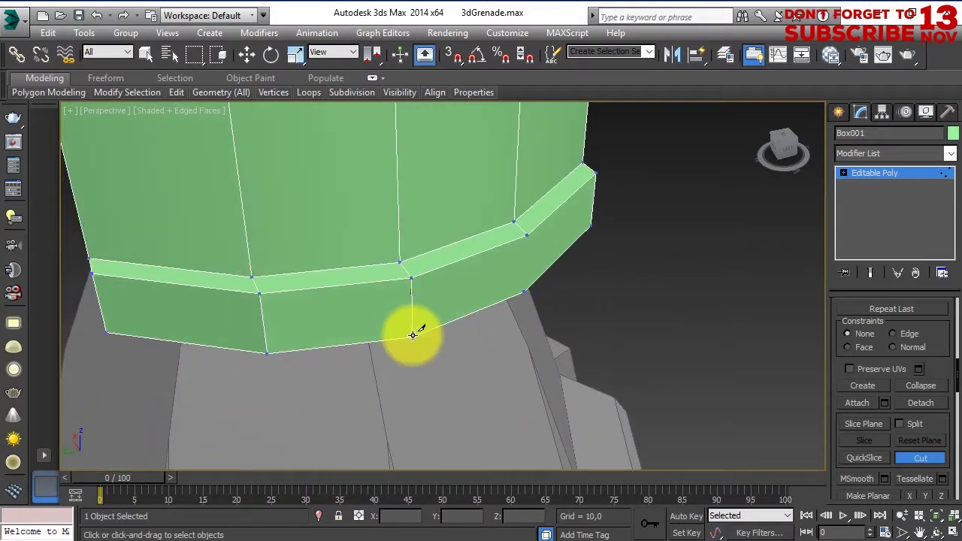
pyautogui.press('w')
pyautogui.moveTo(576, 360); pyautogui.dragTo(425, 288, button='middle')
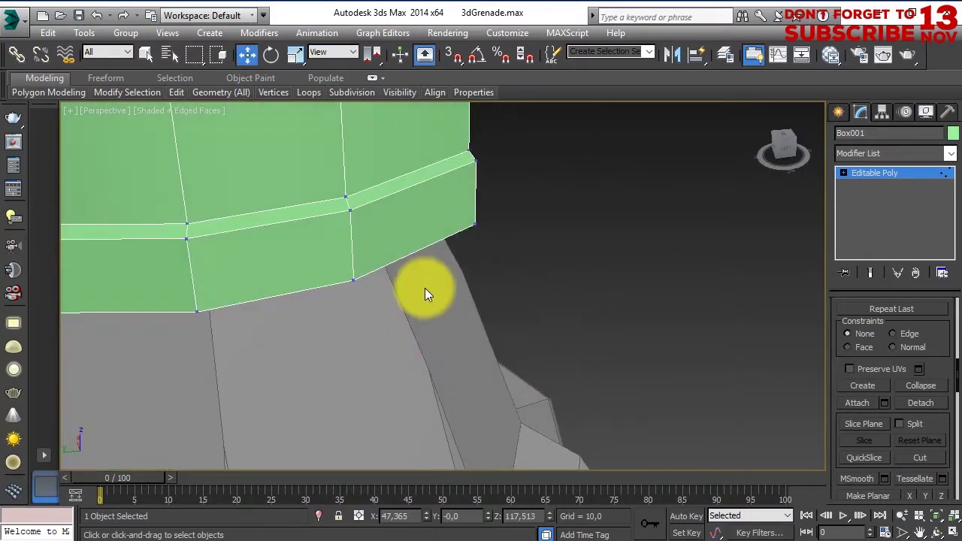
pyautogui.scroll(3, 425, 288)
pyautogui.scroll(-3, 399, 335)
pyautogui.keyDown('alt'); pyautogui.moveTo(390, 347); pyautogui.dragTo(408, 410, button='middle'); pyautogui.keyUp('alt')
# In the Top view, region-select the vertices at the fuse block's end
pyautogui.press('t')
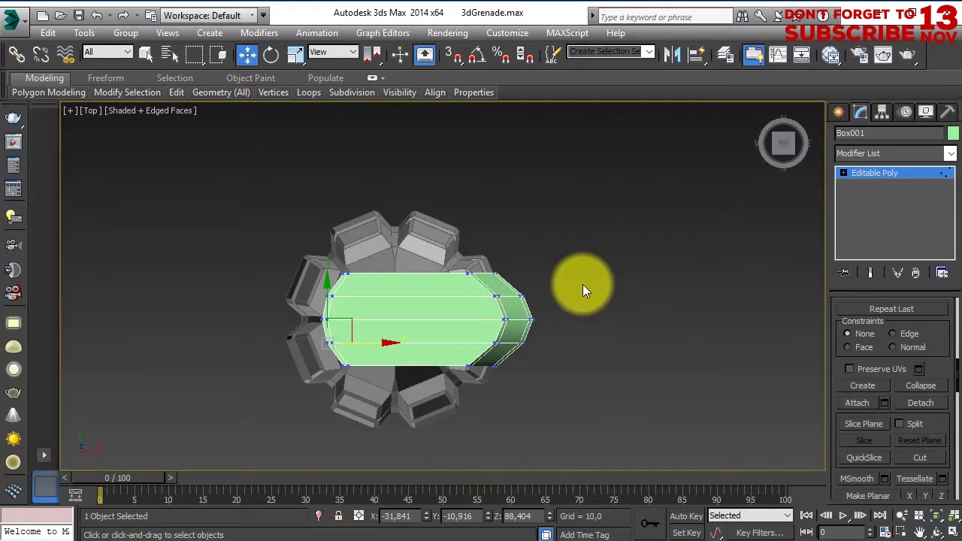
pyautogui.scroll(5, 583, 284)
pyautogui.moveTo(341, 215); pyautogui.dragTo(396, 355, button='middle')
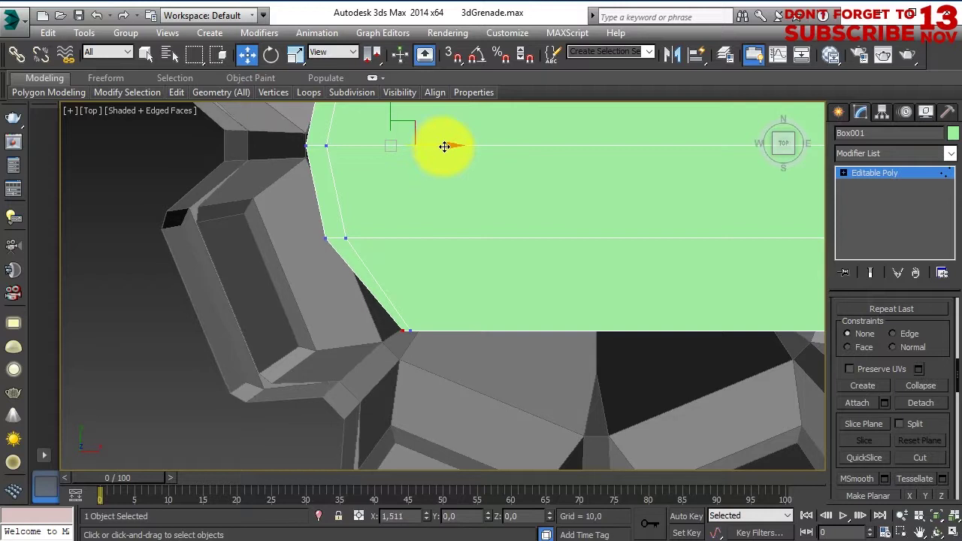
pyautogui.moveTo(289, 222)
pyautogui.mouseDown(button='middle')
pyautogui.moveTo(403, 260)
pyautogui.moveTo(227, 237)
pyautogui.mouseUp(button='middle')
pyautogui.moveTo(227, 238); pyautogui.dragTo(274, 269)
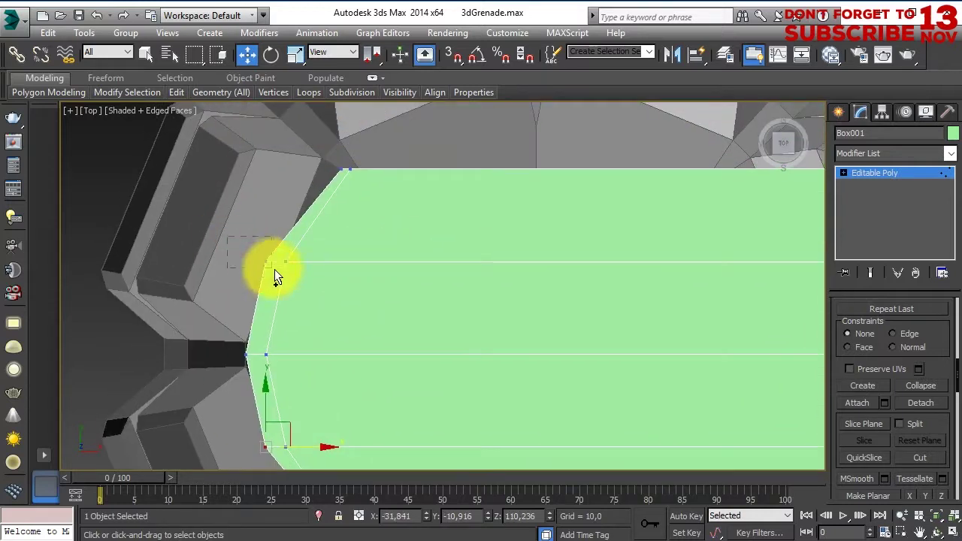
pyautogui.moveTo(348, 188)
pyautogui.mouseDown(button='middle')
pyautogui.moveTo(362, 356)
pyautogui.moveTo(393, 326)
pyautogui.mouseUp(button='middle')
pyautogui.scroll(2, 348, 301)
pyautogui.scroll(-2, 383, 150)
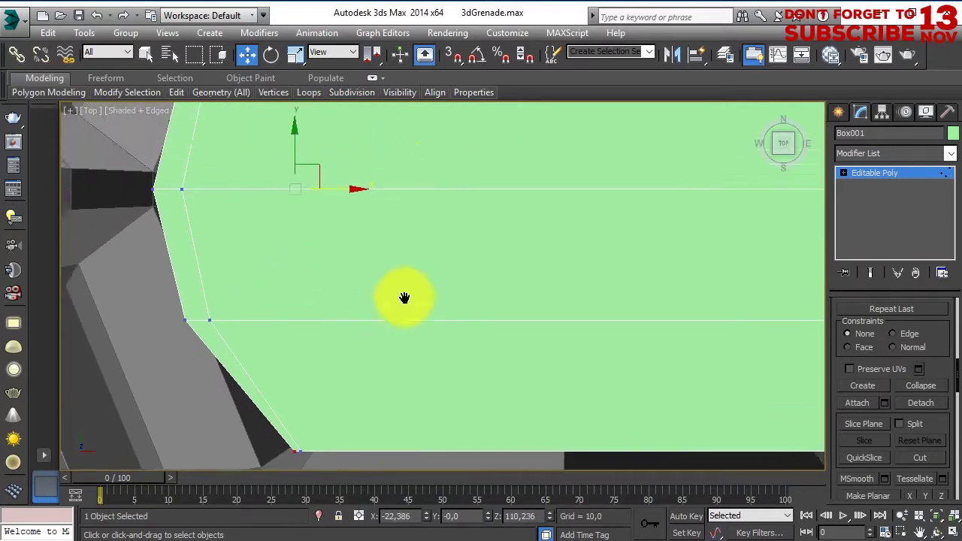
pyautogui.press('p')
pyautogui.scroll(-5, 381, 359)
# In the Front view, move the slanted right-end vertices left along X to shorten the block
pyautogui.click(890, 173)
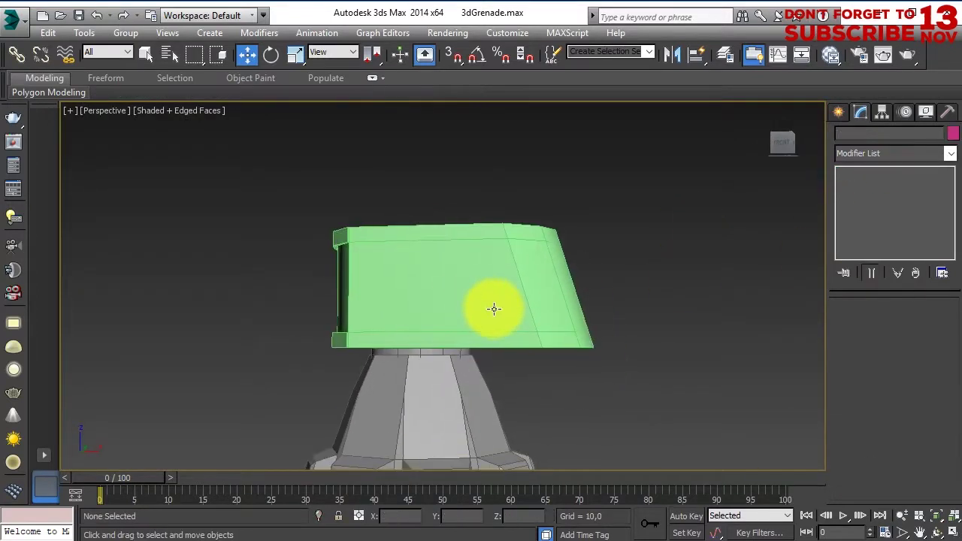
pyautogui.click(494, 306)
pyautogui.press('f')
pyautogui.click(501, 306)
pyautogui.scroll(-2, 562, 258)
pyautogui.scroll(-1, 512, 256)
pyautogui.hotkey('ctrl', 'z')
pyautogui.press('z')
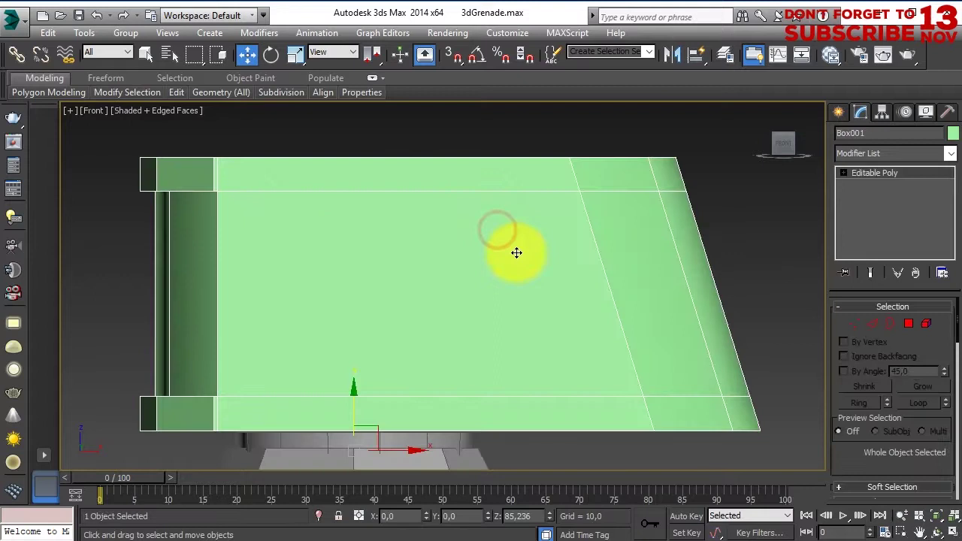
pyautogui.scroll(-3, 516, 251)
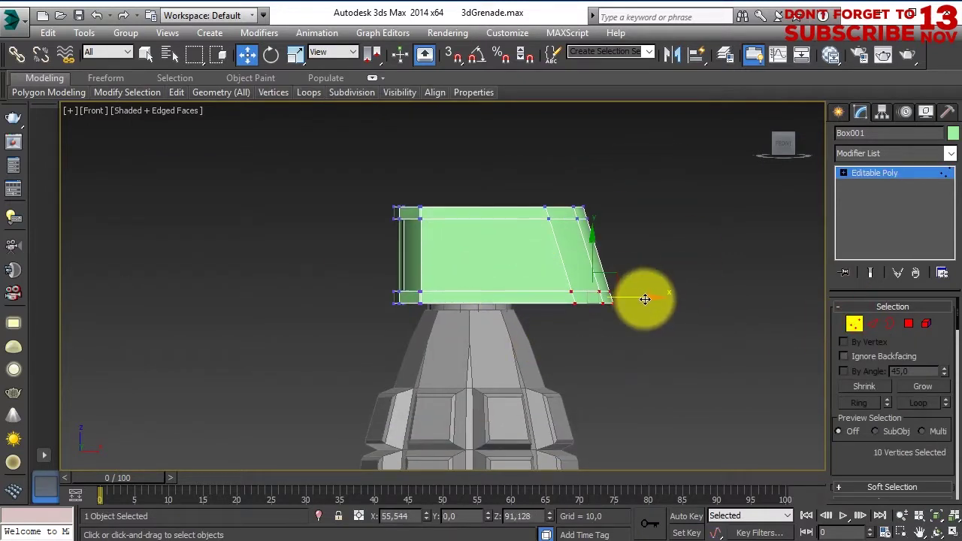
pyautogui.moveTo(632, 255); pyautogui.dragTo(588, 255)
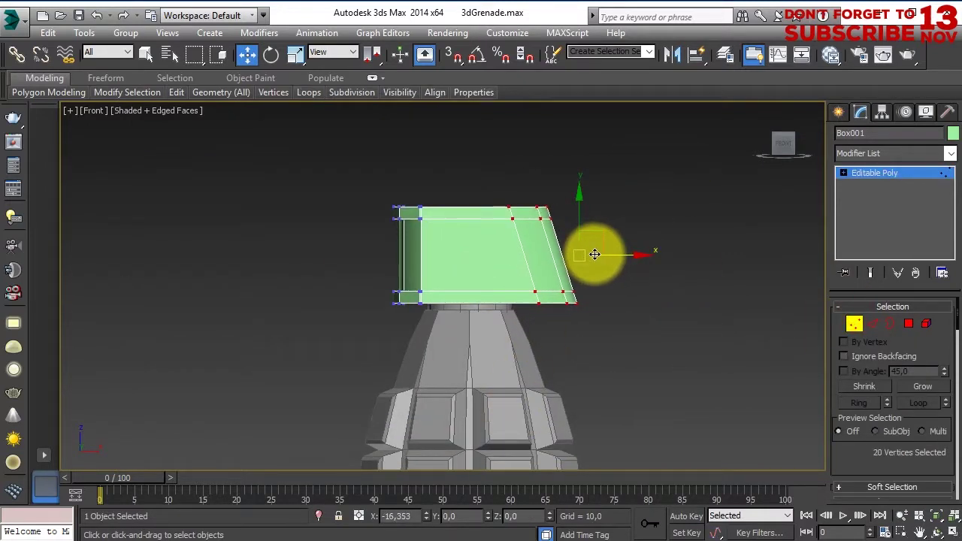
# Exit sub-object mode and recolour the fuse block grey
pyautogui.press('1')
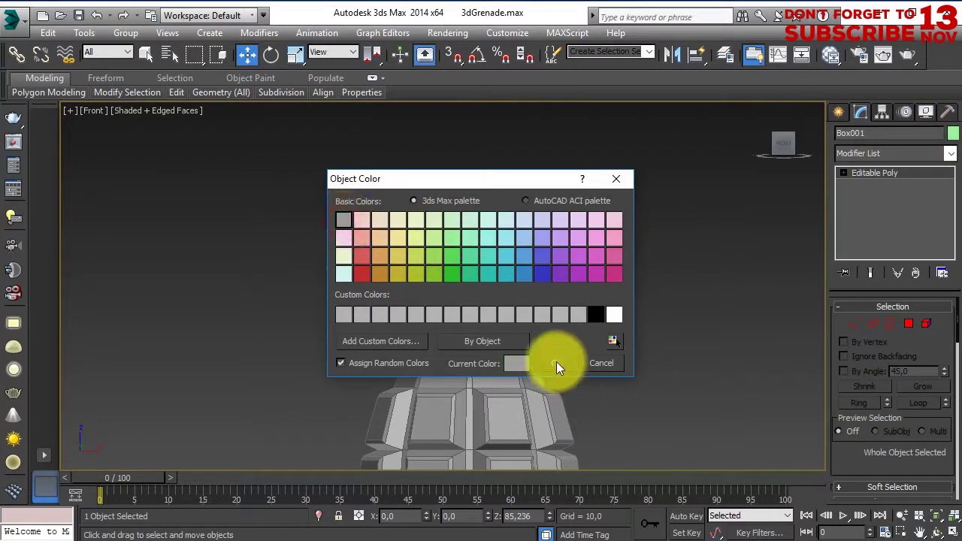
pyautogui.click(557, 363)
pyautogui.moveTo(554, 311); pyautogui.dragTo(473, 326, button='middle')
pyautogui.press('p')
pyautogui.moveTo(621, 336)
pyautogui.keyDown('alt'); pyautogui.mouseDown(button='middle')
pyautogui.moveTo(333, 326)
pyautogui.moveTo(597, 314)
pyautogui.moveTo(550, 316)
pyautogui.moveTo(426, 354)
pyautogui.moveTo(509, 334)
pyautogui.moveTo(489, 328)
pyautogui.moveTo(494, 351)
pyautogui.moveTo(449, 218)
pyautogui.mouseUp(button='middle'); pyautogui.keyUp('alt')
# Select the fuse block and, in Polygon mode, pick the strip face along its top
pyautogui.click(493, 351)
pyautogui.press('z')
pyautogui.press('4')
pyautogui.click(432, 222)
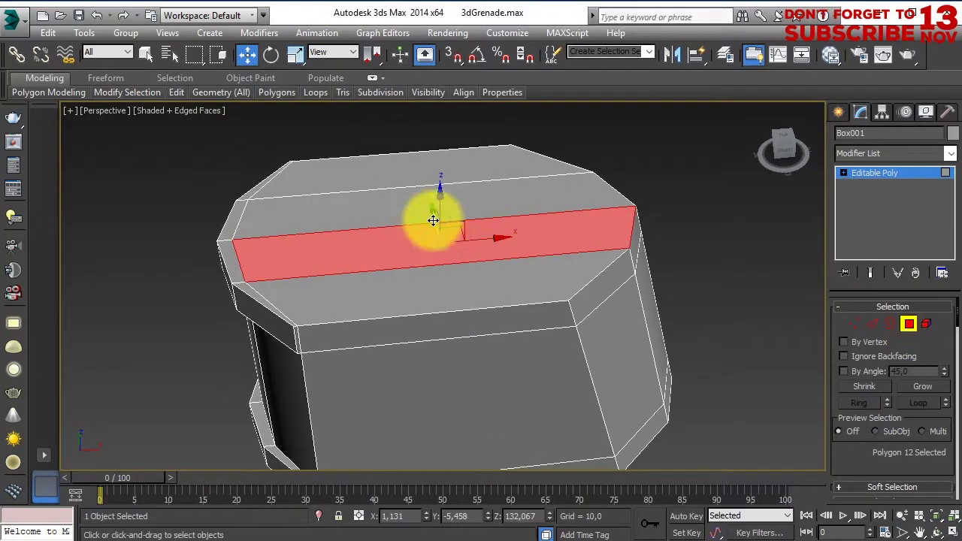
# Select the fuse block's top cap faces and extrude them upward into a raised layer
pyautogui.click(443, 288)
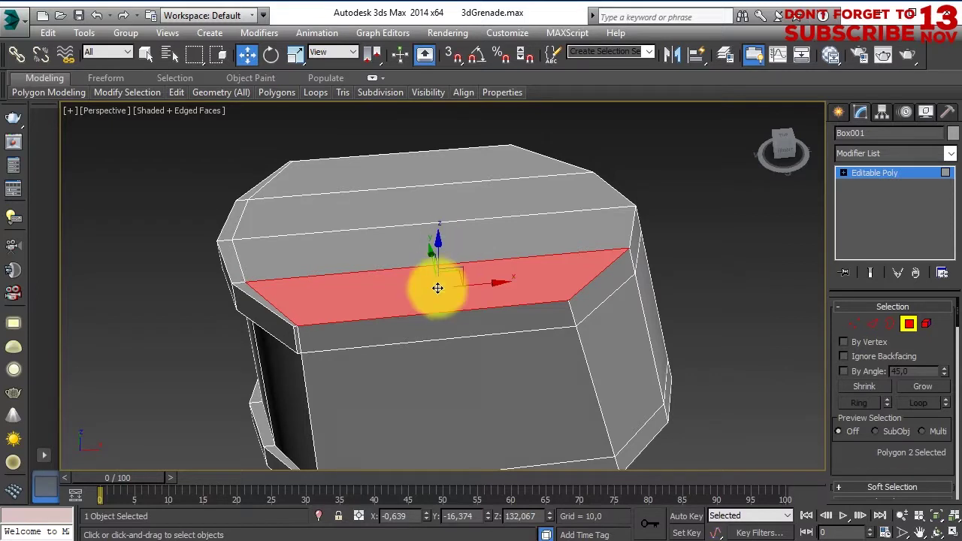
pyautogui.moveTo(403, 304)
pyautogui.keyDown('alt'); pyautogui.mouseDown(button='middle')
pyautogui.moveTo(389, 260)
pyautogui.moveTo(333, 282)
pyautogui.mouseUp(button='middle'); pyautogui.keyUp('alt')
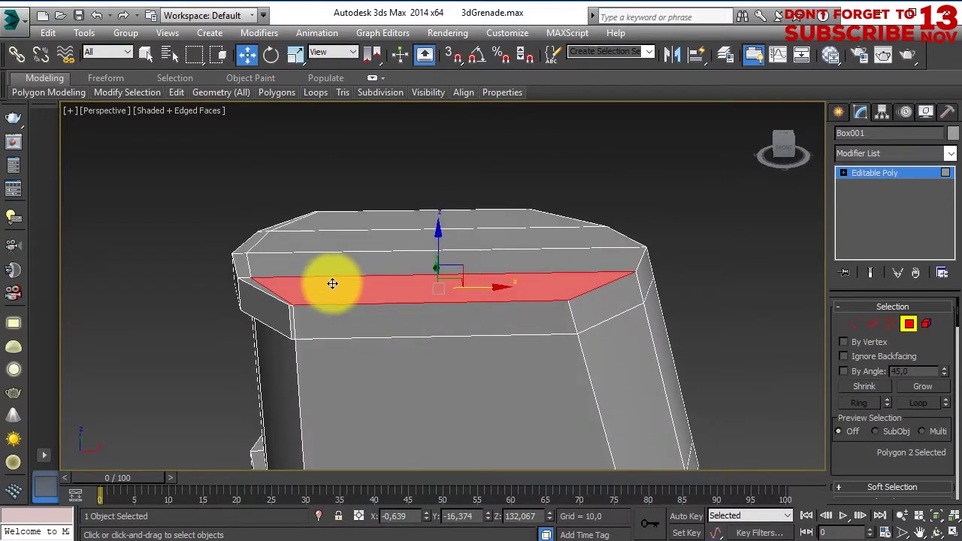
pyautogui.keyDown('ctrl'); pyautogui.click(271, 289); pyautogui.keyUp('ctrl')
pyautogui.moveTo(446, 262)
pyautogui.keyDown('alt'); pyautogui.mouseDown(button='middle')
pyautogui.moveTo(449, 238)
pyautogui.moveTo(301, 285)
pyautogui.mouseUp(button='middle'); pyautogui.keyUp('alt')
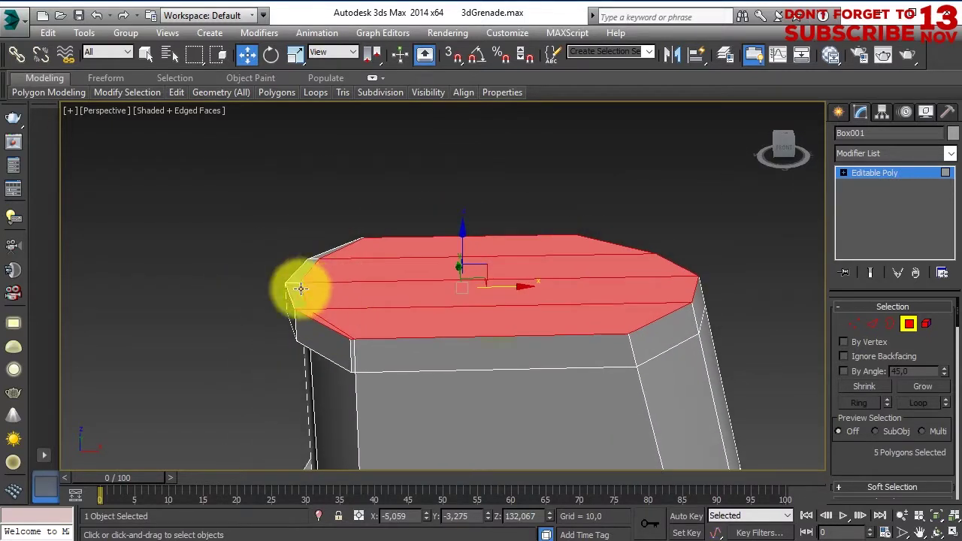
pyautogui.moveTo(322, 253)
pyautogui.keyDown('alt'); pyautogui.mouseDown(button='middle')
pyautogui.moveTo(543, 273)
pyautogui.moveTo(601, 301)
pyautogui.mouseUp(button='middle'); pyautogui.keyUp('alt')
pyautogui.scroll(-5, 877, 451)
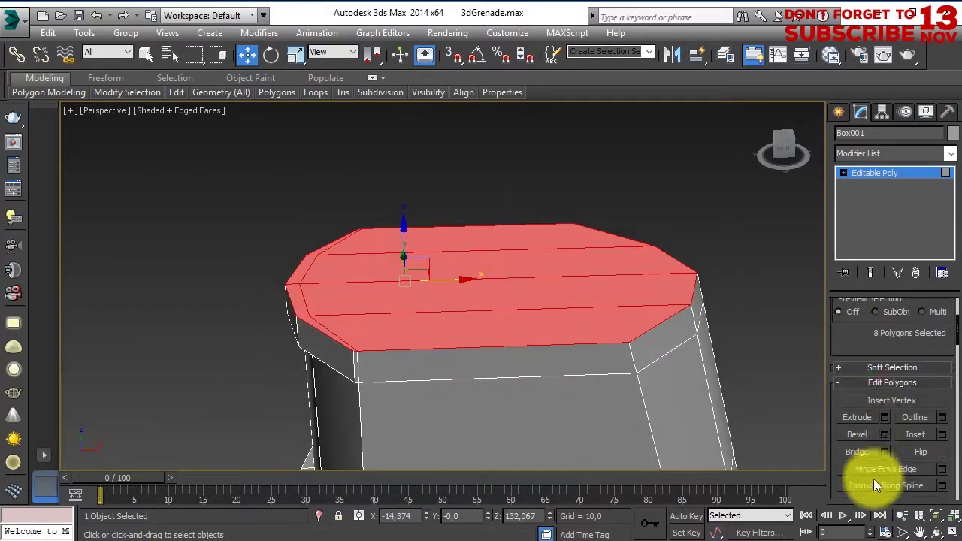
pyautogui.click(884, 418)
pyautogui.moveTo(454, 316); pyautogui.dragTo(459, 349)
pyautogui.click(452, 338)
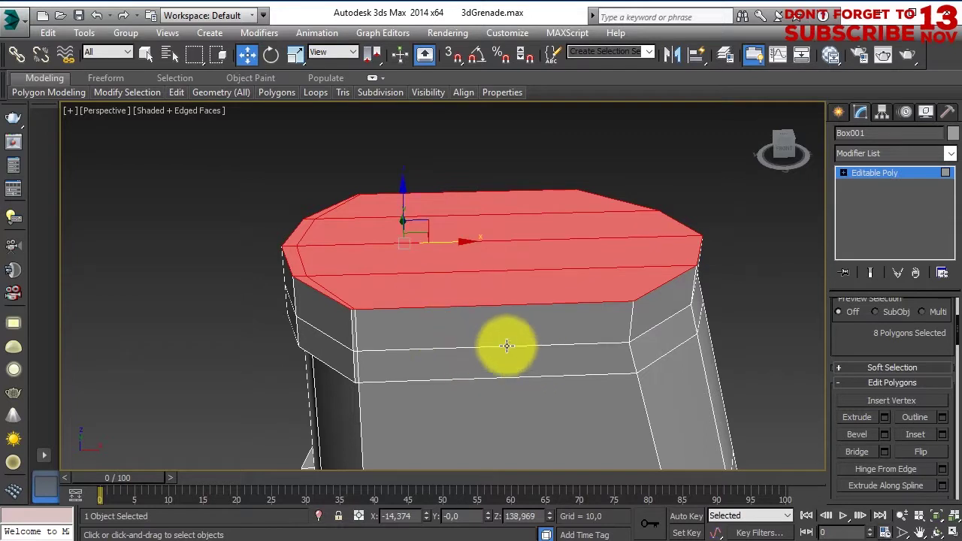
# In the Front view, tidy the top-right corner vertices of the new cap
pyautogui.press('f')
pyautogui.scroll(-3, 547, 262)
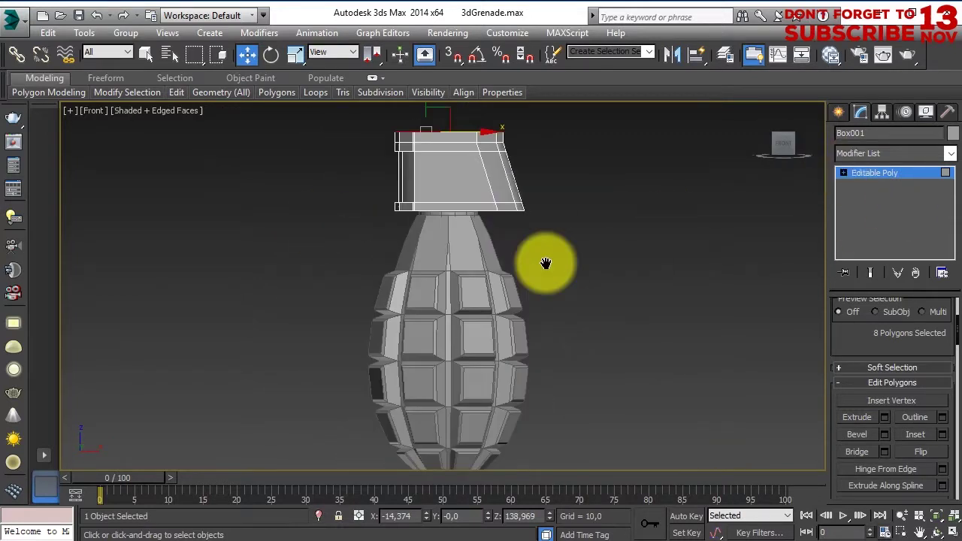
pyautogui.moveTo(547, 263); pyautogui.dragTo(521, 320, button='middle')
pyautogui.press('1')
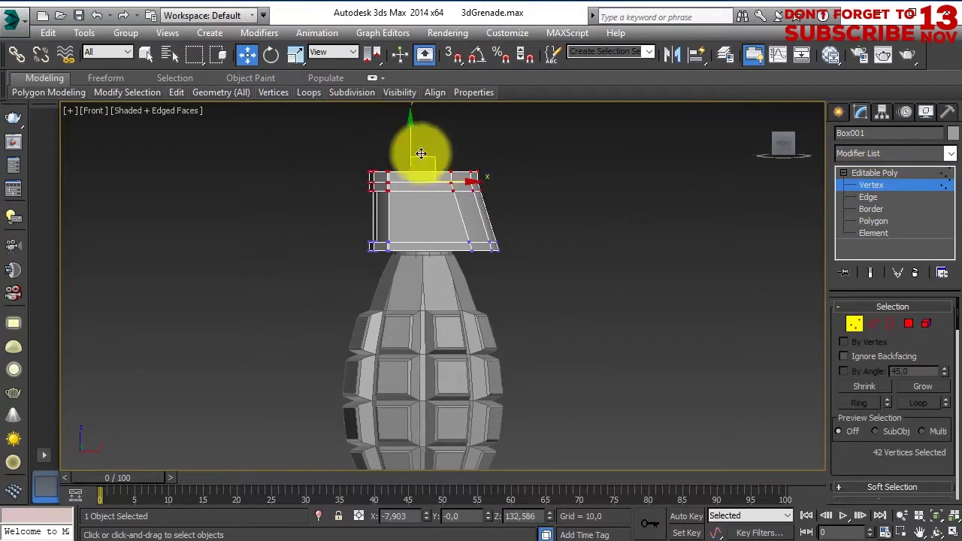
pyautogui.press('z')
pyautogui.moveTo(568, 202); pyautogui.dragTo(489, 241)
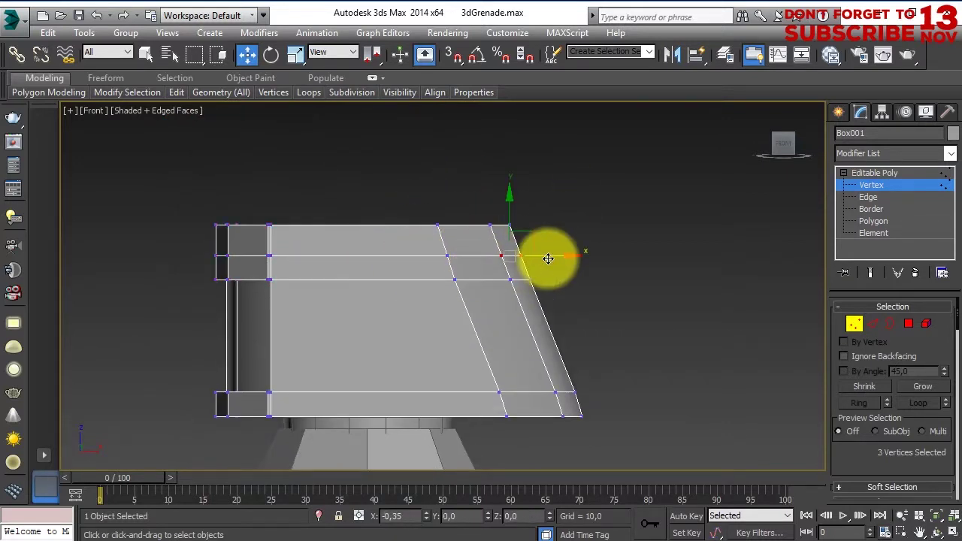
pyautogui.click(548, 258)
# Select a side face of the top cap and orbit around the block's head in Perspective
pyautogui.moveTo(314, 239); pyautogui.dragTo(399, 288, button='middle')
pyautogui.click(913, 325)
pyautogui.click(301, 290)
pyautogui.press('p')
pyautogui.moveTo(393, 333)
pyautogui.keyDown('alt'); pyautogui.mouseDown(button='middle')
pyautogui.moveTo(452, 370)
pyautogui.moveTo(205, 296)
pyautogui.moveTo(290, 323)
pyautogui.moveTo(743, 385)
pyautogui.mouseUp(button='middle'); pyautogui.keyUp('alt')
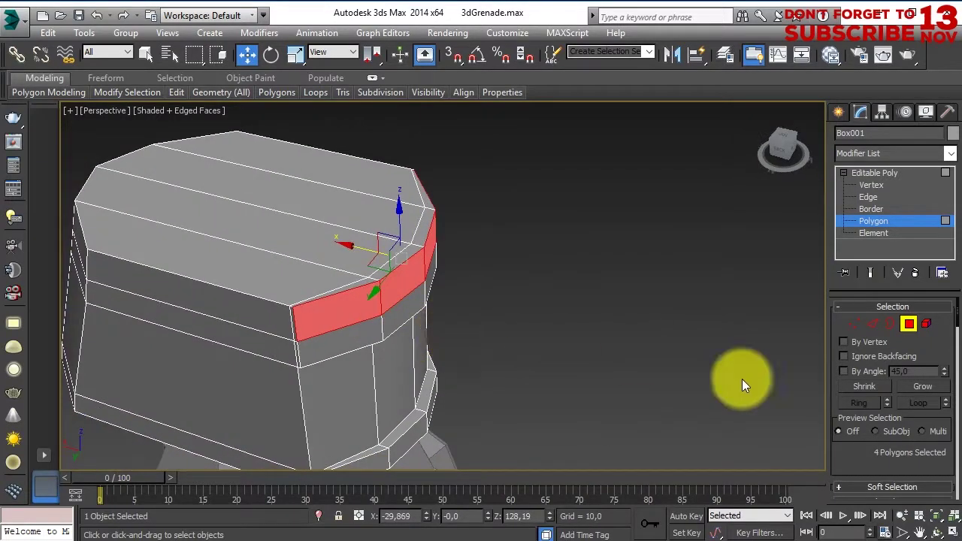
# Delete the cap's side faces and pull the open border outward into a new lip
pyautogui.press('Delete')
pyautogui.click(890, 323)
pyautogui.click(397, 268)
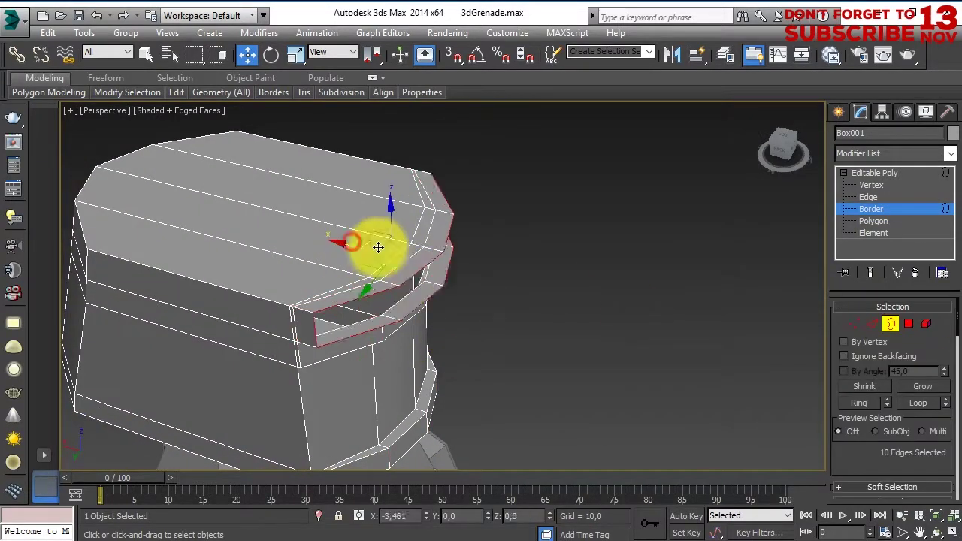
pyautogui.keyDown('shift'); pyautogui.moveTo(376, 247); pyautogui.dragTo(522, 366); pyautogui.keyUp('shift')
pyautogui.moveTo(523, 366)
pyautogui.keyDown('alt'); pyautogui.mouseDown(button='middle')
pyautogui.moveTo(452, 318)
pyautogui.moveTo(715, 398)
pyautogui.mouseUp(button='middle'); pyautogui.keyUp('alt')
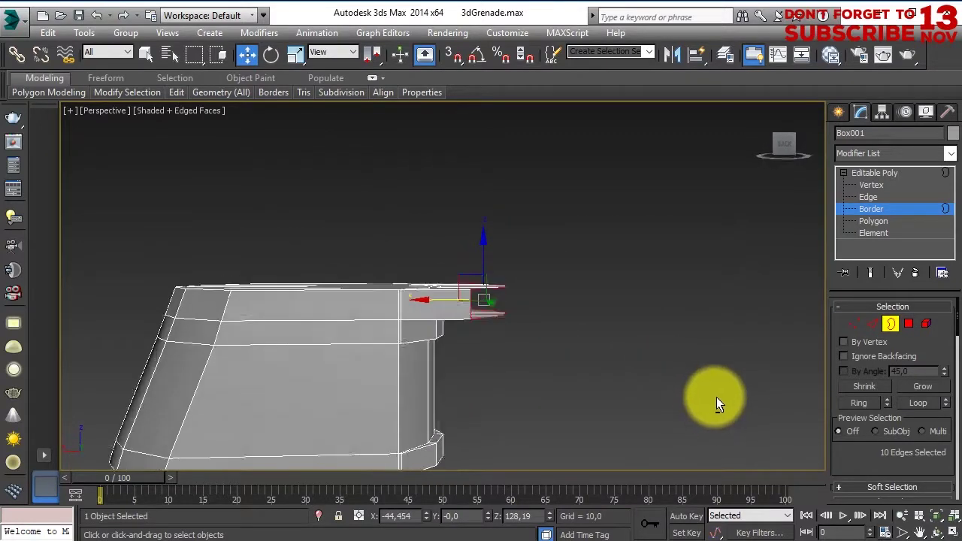
# Scale the new lip's vertices to even them out
pyautogui.rightClick(554, 301)
pyautogui.click(548, 343)
pyautogui.click(855, 324)
pyautogui.rightClick(554, 301)
pyautogui.click(592, 343)
pyautogui.moveTo(418, 302); pyautogui.dragTo(516, 322)
pyautogui.keyDown('alt'); pyautogui.moveTo(515, 322); pyautogui.dragTo(365, 294, button='middle'); pyautogui.keyUp('alt')
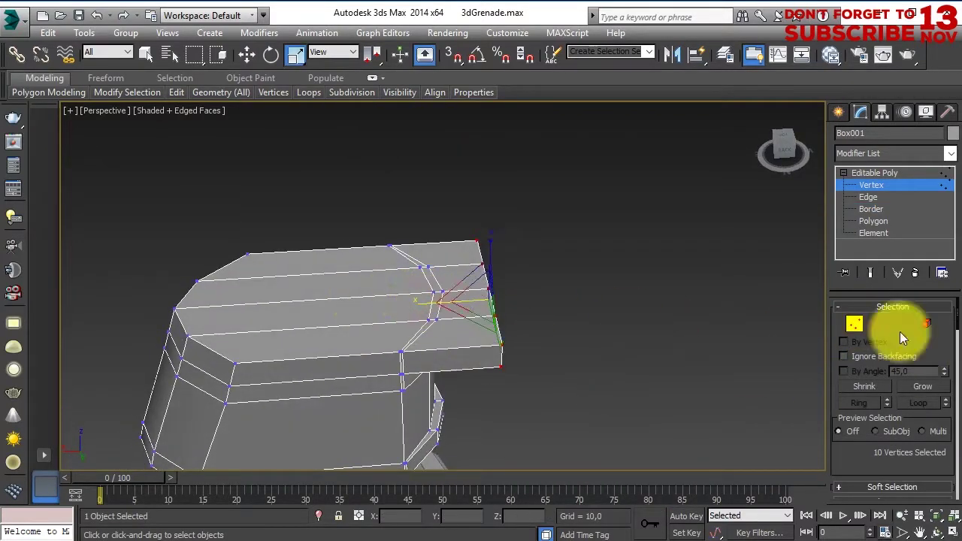
# Bridge the edges on either side of the gap in the lip
pyautogui.press('2')
pyautogui.scroll(5, 489, 301)
pyautogui.keyDown('alt'); pyautogui.moveTo(520, 329); pyautogui.dragTo(625, 337, button='middle'); pyautogui.keyUp('alt')
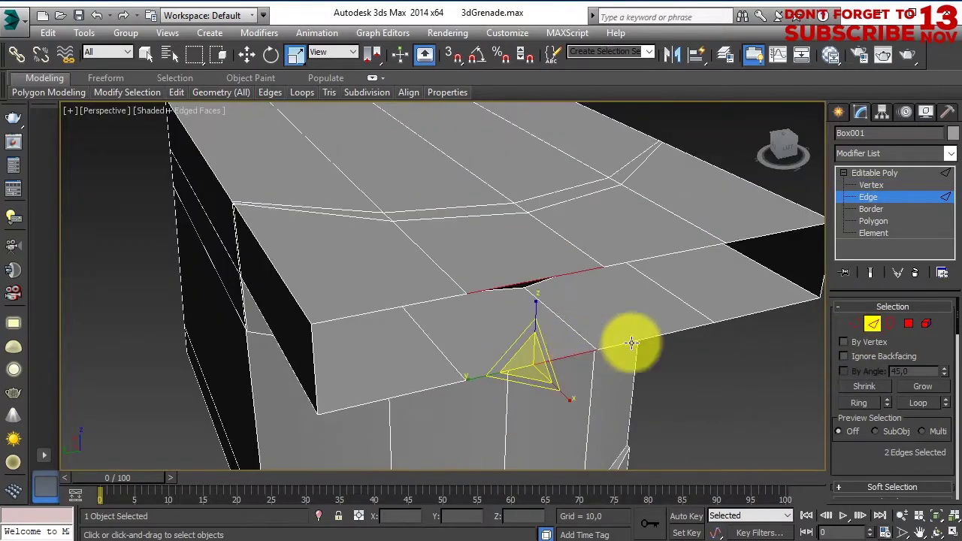
pyautogui.scroll(-3, 879, 314)
pyautogui.click(858, 446)
pyautogui.click(679, 260)
pyautogui.click(756, 386)
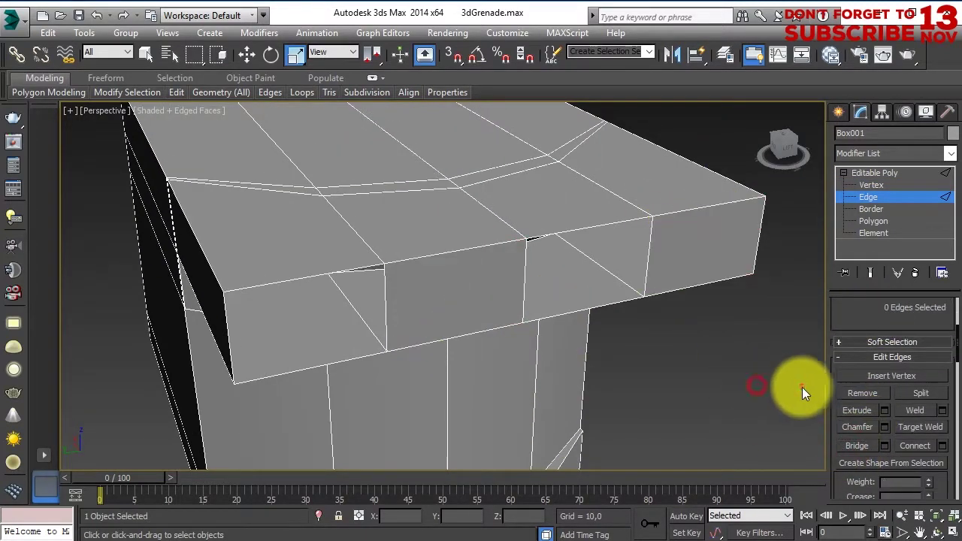
# Select both remaining open border loops and cap them closed
pyautogui.press('3')
pyautogui.click(606, 303)
pyautogui.keyDown('ctrl'); pyautogui.click(316, 367); pyautogui.keyUp('ctrl')
pyautogui.scroll(-5, 877, 316)
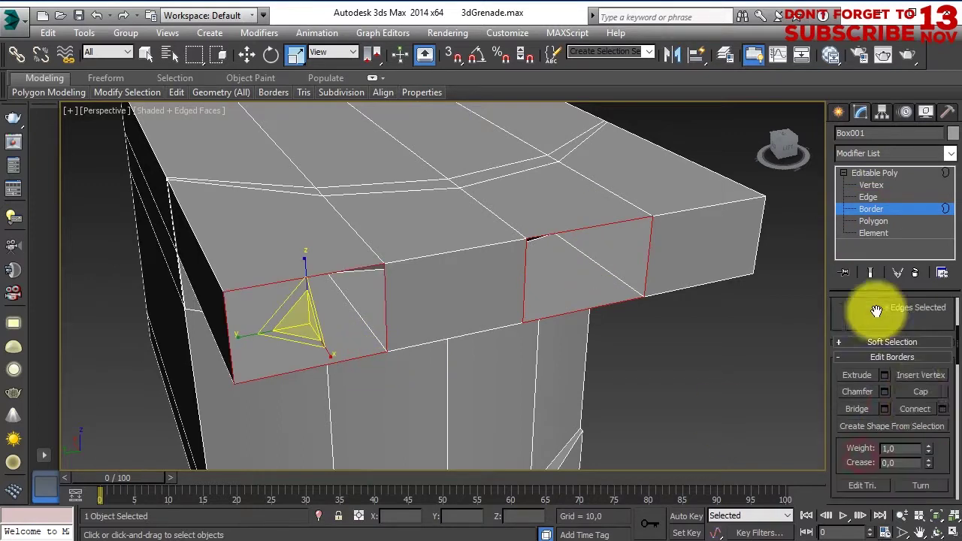
pyautogui.scroll(-5, 778, 323)
pyautogui.moveTo(584, 294)
pyautogui.keyDown('alt'); pyautogui.mouseDown(button='middle')
pyautogui.moveTo(491, 326)
pyautogui.moveTo(777, 284)
pyautogui.mouseUp(button='middle'); pyautogui.keyUp('alt')
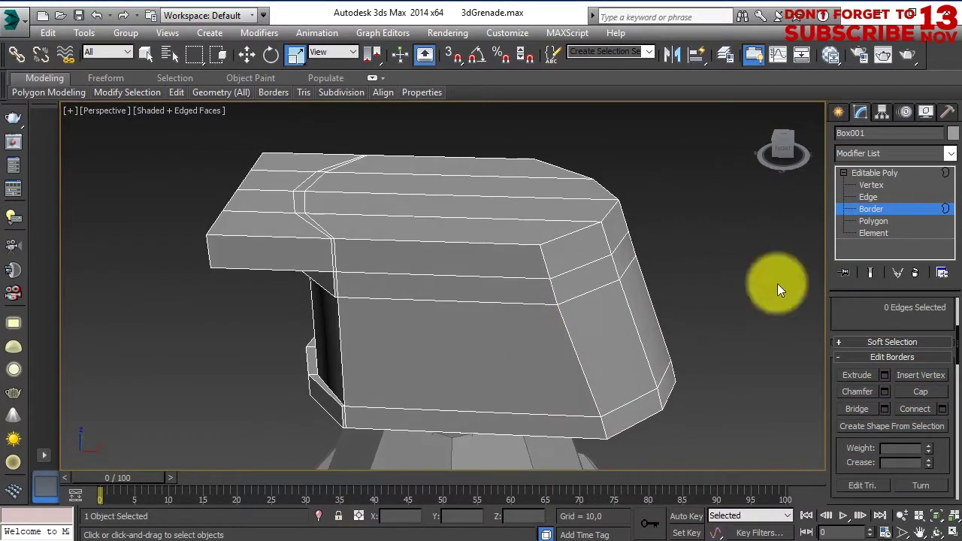
pyautogui.click(838, 111)
# Draw a plane across the fuse block and raise it just above the block's top
pyautogui.click(923, 271)
pyautogui.moveTo(576, 278)
pyautogui.keyDown('alt'); pyautogui.mouseDown(button='middle')
pyautogui.moveTo(526, 312)
pyautogui.moveTo(361, 172)
pyautogui.mouseUp(button='middle'); pyautogui.keyUp('alt')
pyautogui.moveTo(326, 158); pyautogui.dragTo(701, 340)
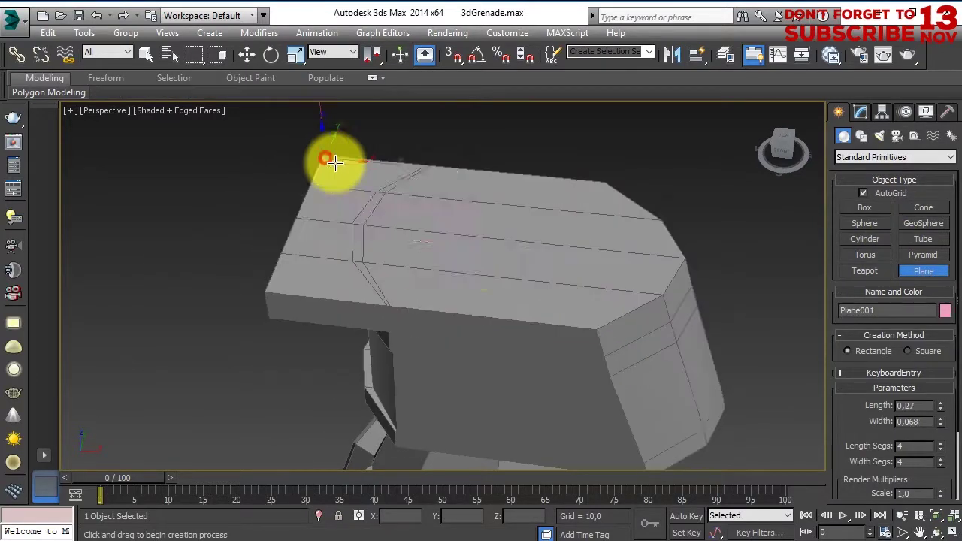
pyautogui.press('w')
pyautogui.moveTo(546, 294)
pyautogui.mouseDown()
pyautogui.moveTo(509, 352)
pyautogui.moveTo(504, 181)
pyautogui.mouseUp()
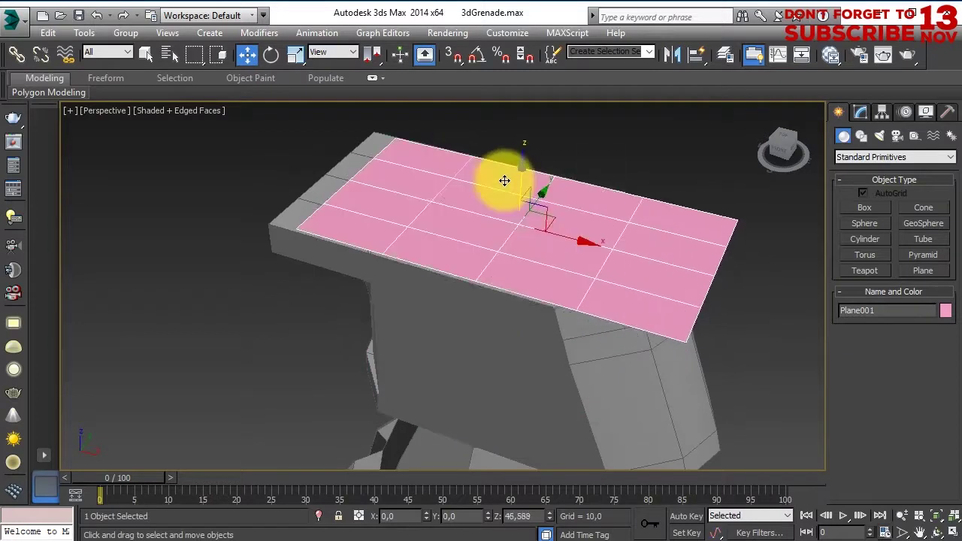
pyautogui.keyDown('alt'); pyautogui.moveTo(504, 180); pyautogui.dragTo(770, 138, button='middle'); pyautogui.keyUp('alt')
# Convert Plane001 to an Editable Poly and select one of its edges
pyautogui.click(860, 112)
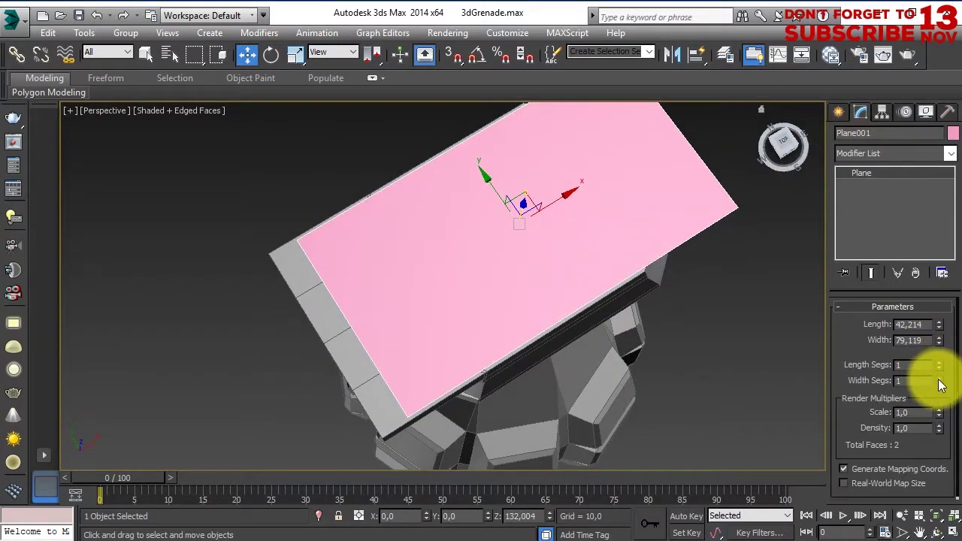
pyautogui.rightClick(560, 272)
pyautogui.click(748, 428)
pyautogui.press('4')
pyautogui.click(509, 217)
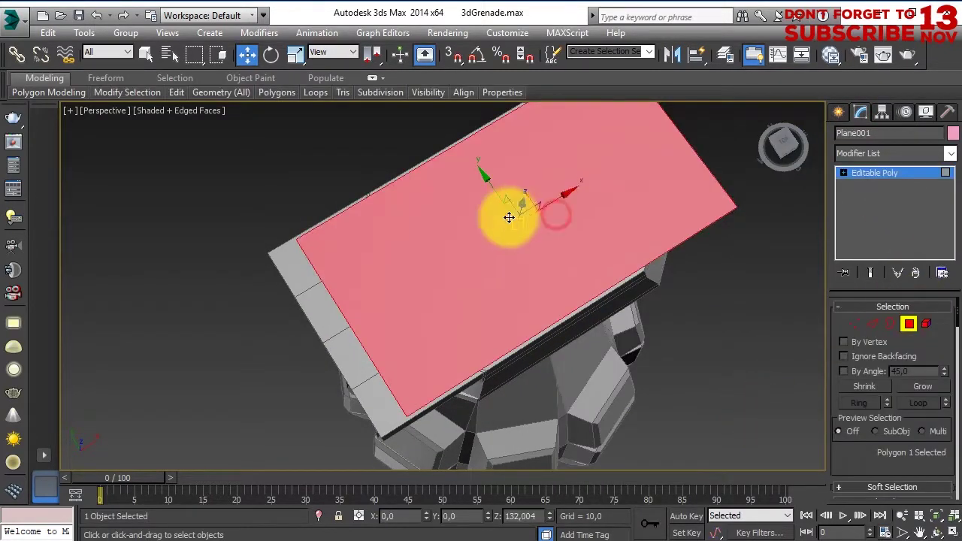
pyautogui.press('r')
pyautogui.press('2')
pyautogui.click(332, 325)
pyautogui.moveTo(332, 325)
pyautogui.keyDown('alt'); pyautogui.mouseDown(button='middle')
pyautogui.moveTo(332, 273)
pyautogui.moveTo(379, 259)
pyautogui.mouseUp(button='middle'); pyautogui.keyUp('alt')
# In the Front view, pick out the plane's edges at the fuse block corner
pyautogui.press('w')
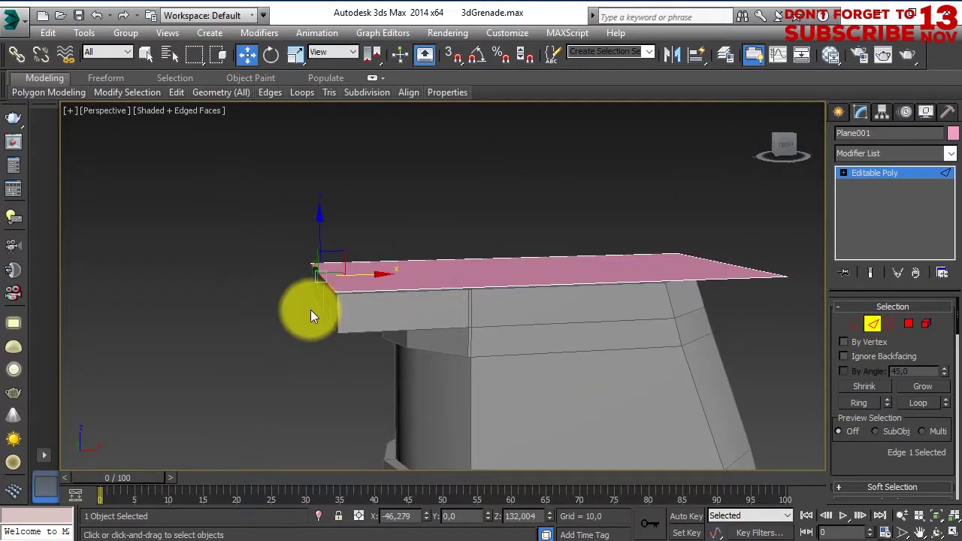
pyautogui.press('f')
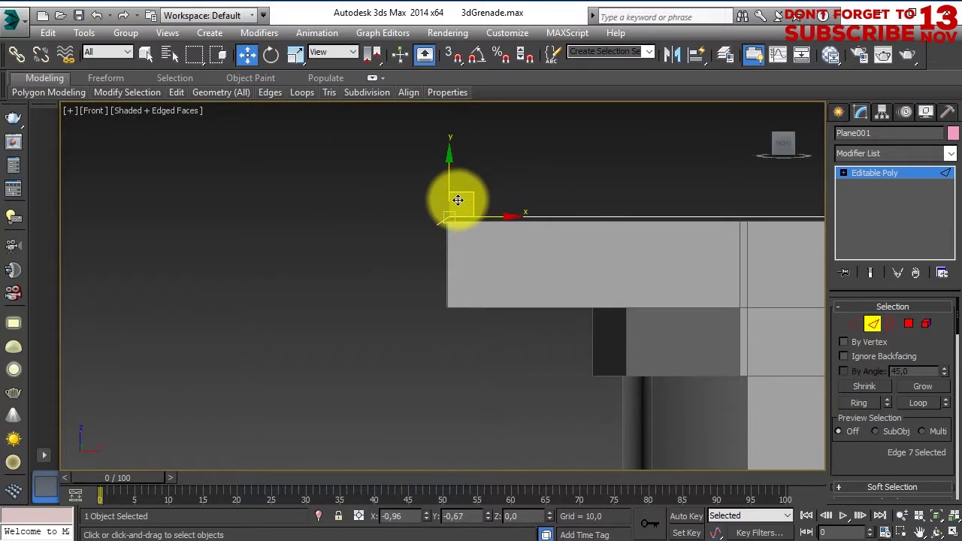
pyautogui.click(461, 230)
pyautogui.click(444, 265)
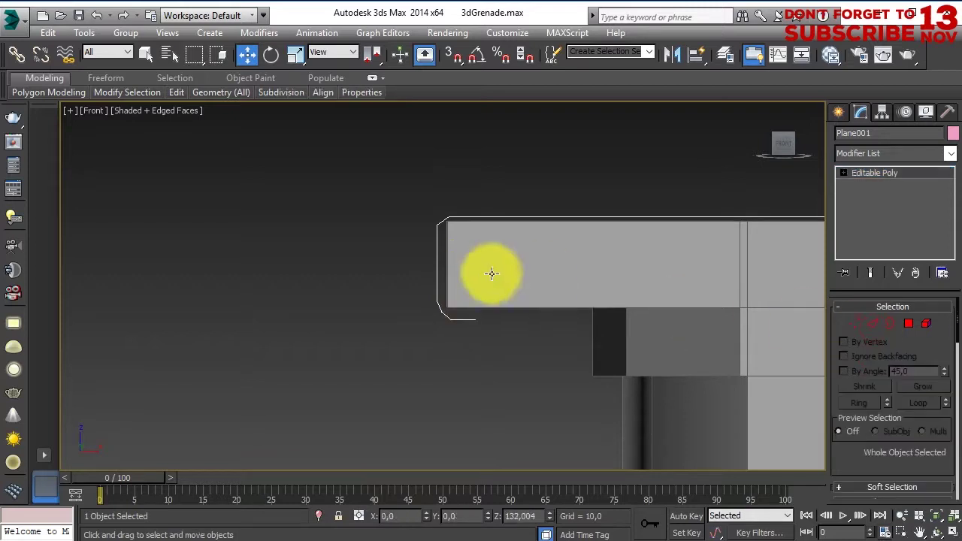
pyautogui.press('2')
pyautogui.scroll(-3, 460, 342)
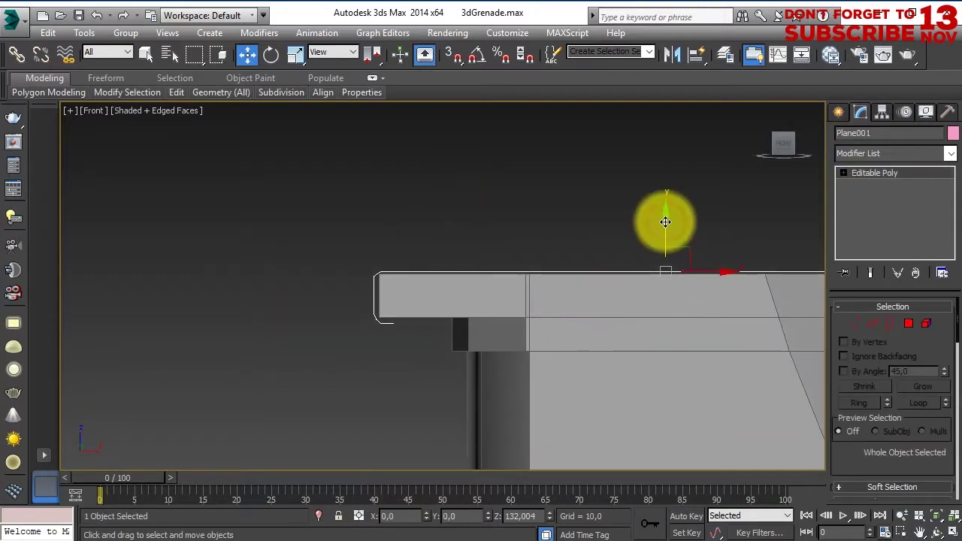
pyautogui.keyDown('alt'); pyautogui.moveTo(666, 219); pyautogui.dragTo(430, 275, button='middle'); pyautogui.keyUp('alt')
pyautogui.click(872, 324)
pyautogui.click(657, 270)
# Extend the plane's right end edge down beside the grenade and shift its lower end left
pyautogui.press('f')
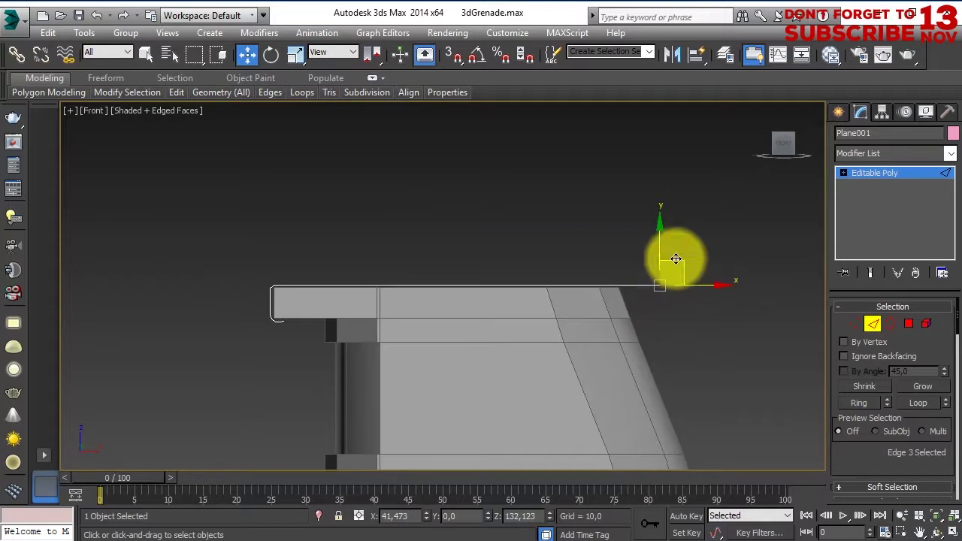
pyautogui.click(678, 286)
pyautogui.scroll(-3, 681, 286)
pyautogui.scroll(-3, 570, 298)
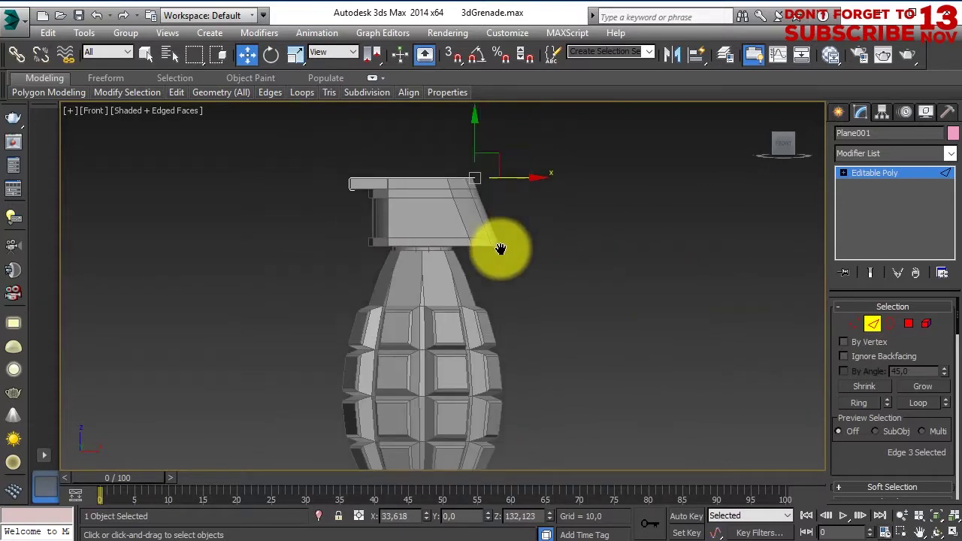
pyautogui.click(476, 190)
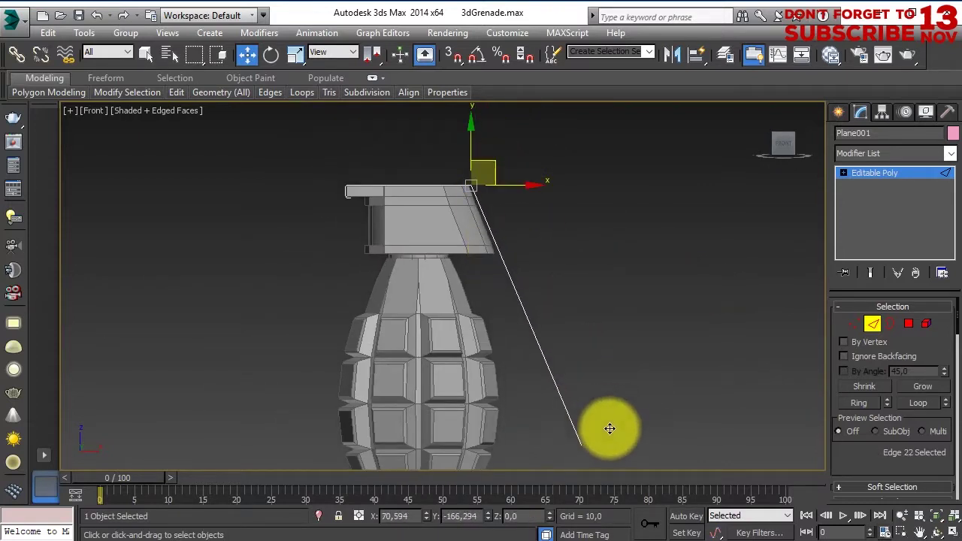
pyautogui.moveTo(610, 429); pyautogui.dragTo(609, 429)
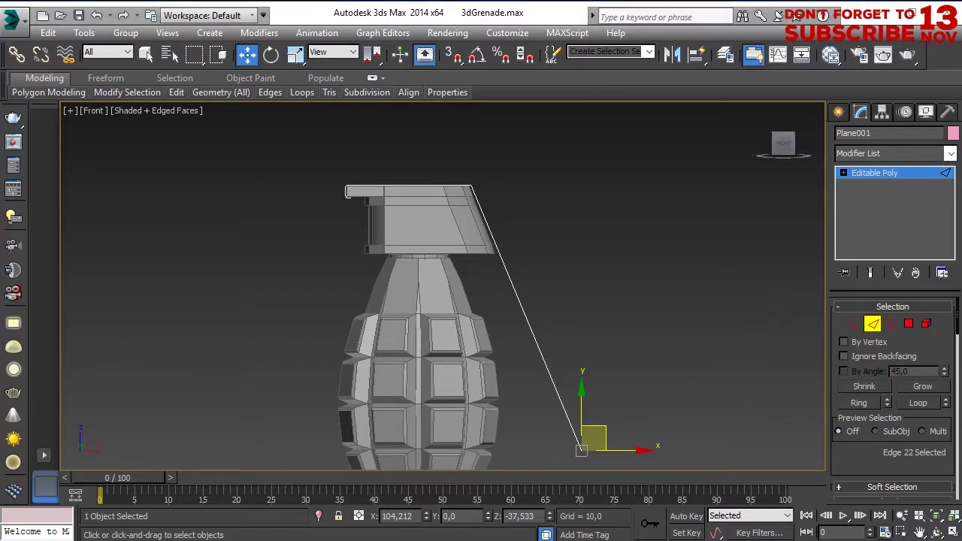
pyautogui.moveTo(694, 413); pyautogui.dragTo(670, 330, button='middle')
pyautogui.moveTo(583, 346); pyautogui.dragTo(549, 392)
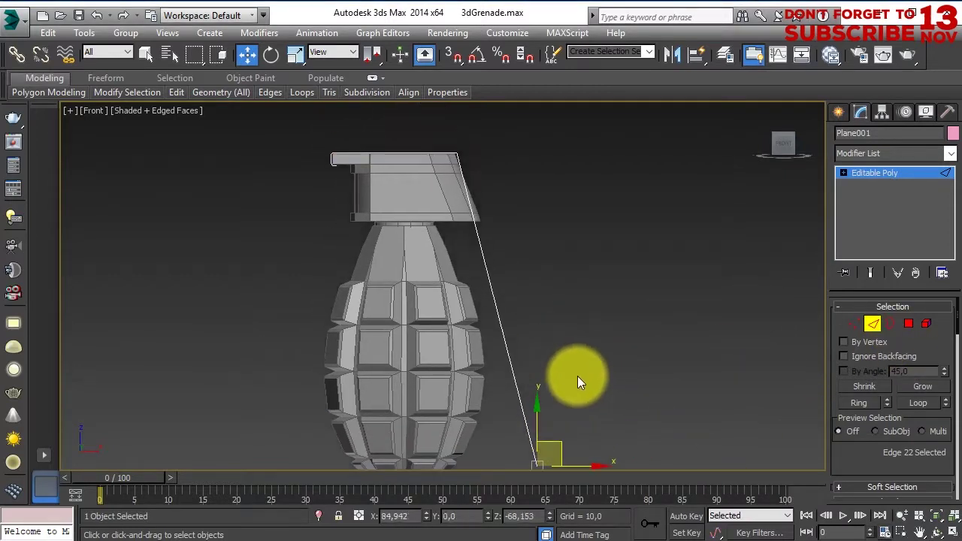
pyautogui.keyDown('alt'); pyautogui.moveTo(578, 376); pyautogui.dragTo(654, 401, button='middle'); pyautogui.keyUp('alt')
pyautogui.scroll(-5, 889, 419)
# Insert new edge loops along the lever strip in the Front view
pyautogui.click(176, 91)
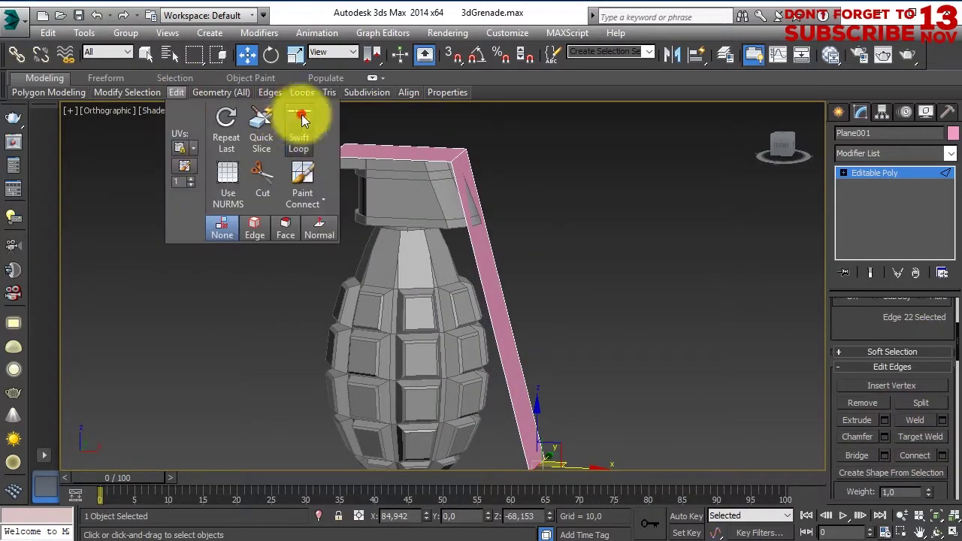
pyautogui.press('f')
pyautogui.moveTo(589, 335)
pyautogui.mouseDown(button='middle')
pyautogui.moveTo(585, 284)
pyautogui.moveTo(609, 263)
pyautogui.mouseUp(button='middle')
pyautogui.click(233, 92)
pyautogui.click(534, 208)
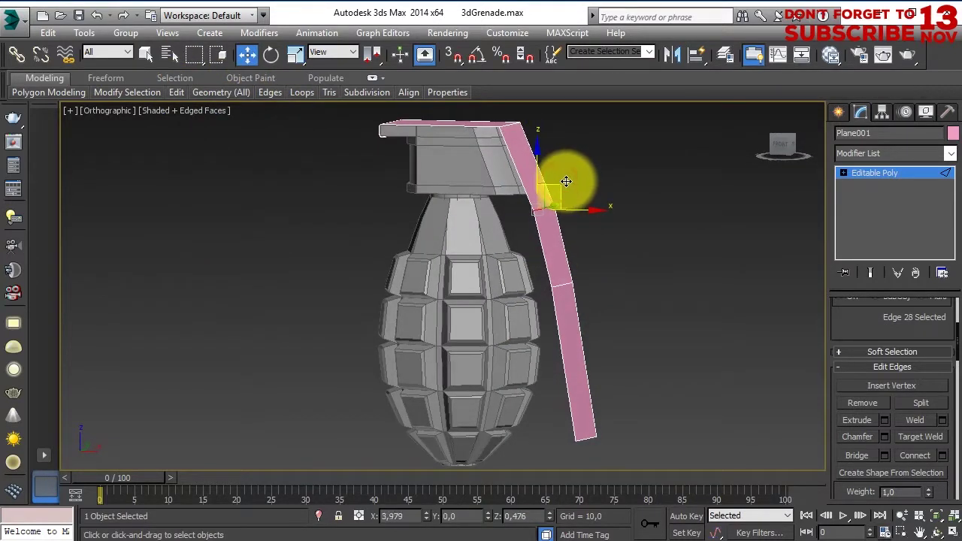
pyautogui.keyDown('alt'); pyautogui.moveTo(566, 181); pyautogui.dragTo(597, 316, button='middle'); pyautogui.keyUp('alt')
pyautogui.click(301, 134)
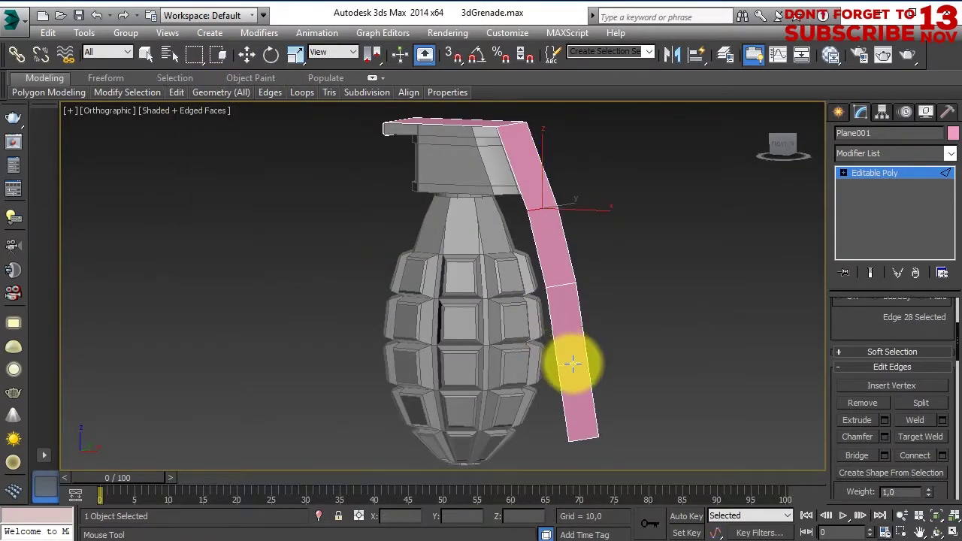
pyautogui.click(573, 364)
pyautogui.press('f')
pyautogui.press('w')
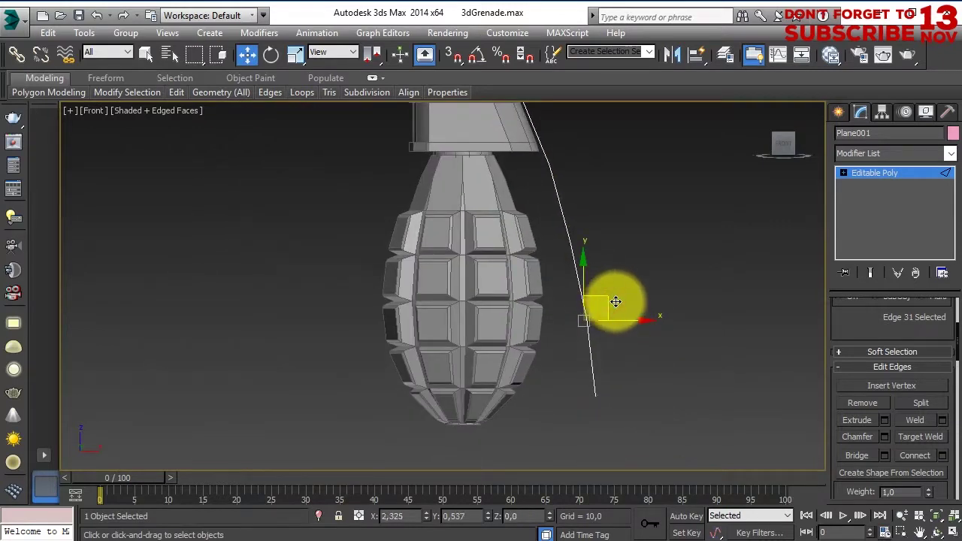
# Adjust lower lever edges into a gentle curve, then restore four viewports
pyautogui.keyDown('alt'); pyautogui.moveTo(615, 301); pyautogui.dragTo(597, 389, button='middle'); pyautogui.keyUp('alt')
pyautogui.scroll(3, 649, 386)
pyautogui.press('f')
pyautogui.scroll(-3, 609, 326)
pyautogui.click(606, 328)
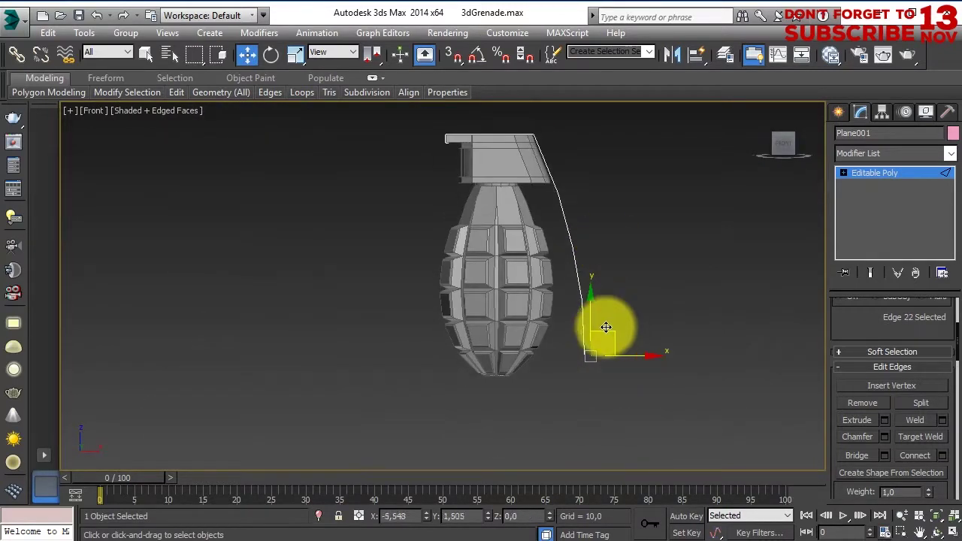
pyautogui.keyDown('alt'); pyautogui.moveTo(606, 319); pyautogui.dragTo(582, 316, button='middle'); pyautogui.keyUp('alt')
pyautogui.scroll(5, 594, 318)
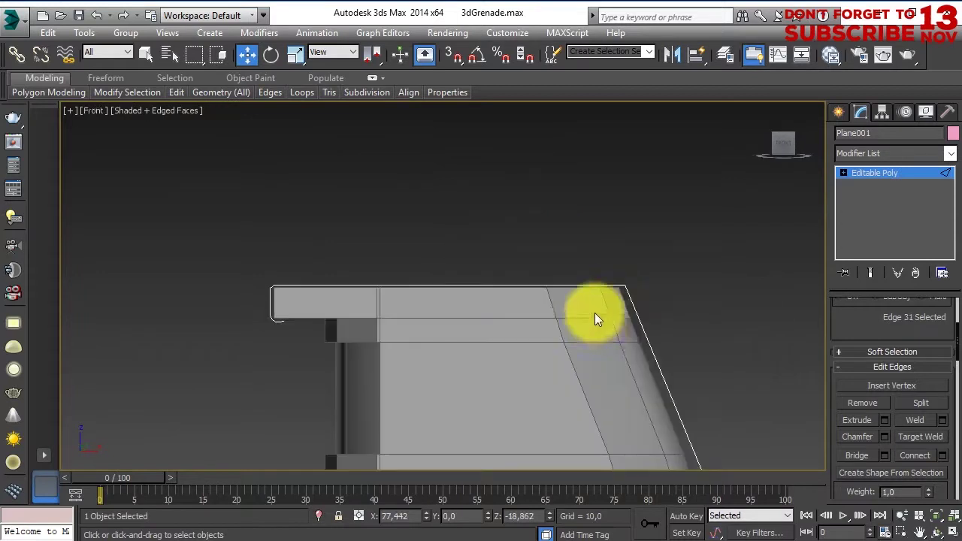
pyautogui.press('f')
pyautogui.click(473, 301)
pyautogui.scroll(-2, 504, 302)
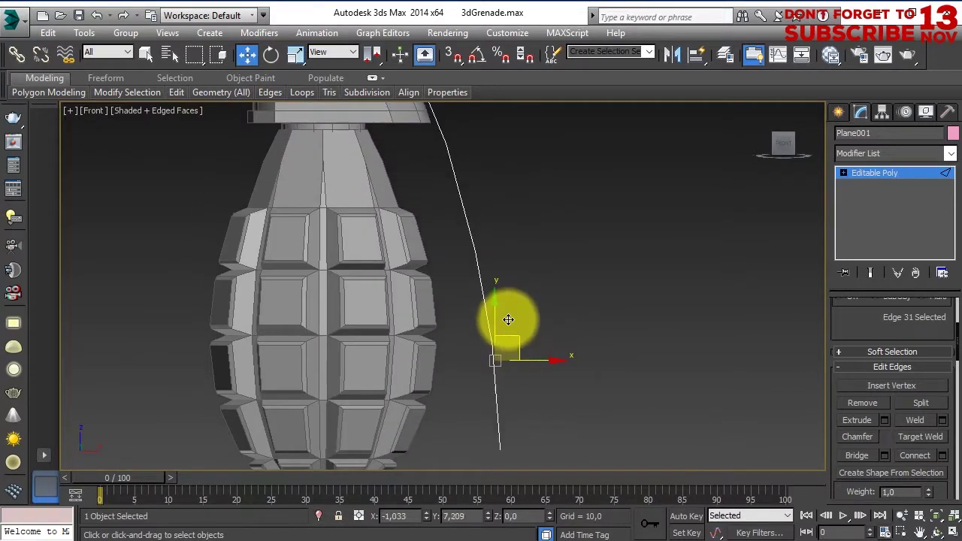
pyautogui.hotkey('alt', 'w')
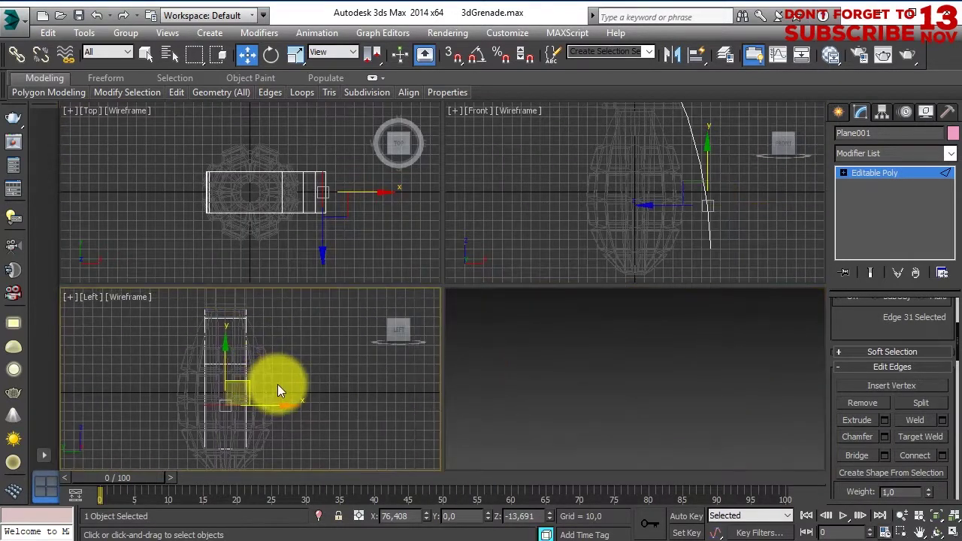
# Turn the left viewport into Perspective and resize the views around the lever
pyautogui.press('p')
pyautogui.moveTo(284, 385)
pyautogui.keyDown('alt'); pyautogui.mouseDown(button='middle')
pyautogui.moveTo(402, 399)
pyautogui.moveTo(264, 360)
pyautogui.mouseUp(button='middle'); pyautogui.keyUp('alt')
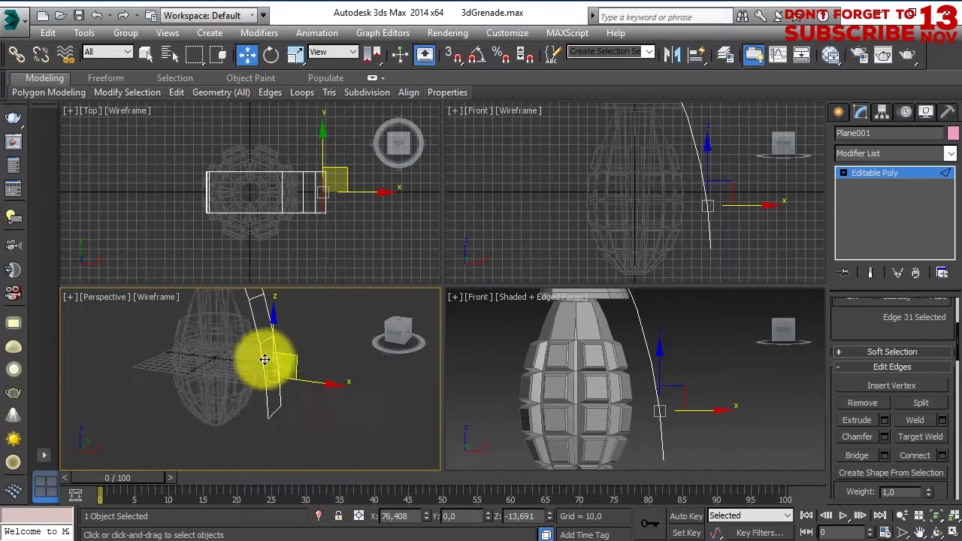
pyautogui.click(679, 385)
pyautogui.moveTo(442, 285); pyautogui.dragTo(434, 142)
pyautogui.moveTo(622, 337); pyautogui.dragTo(636, 344, button='middle')
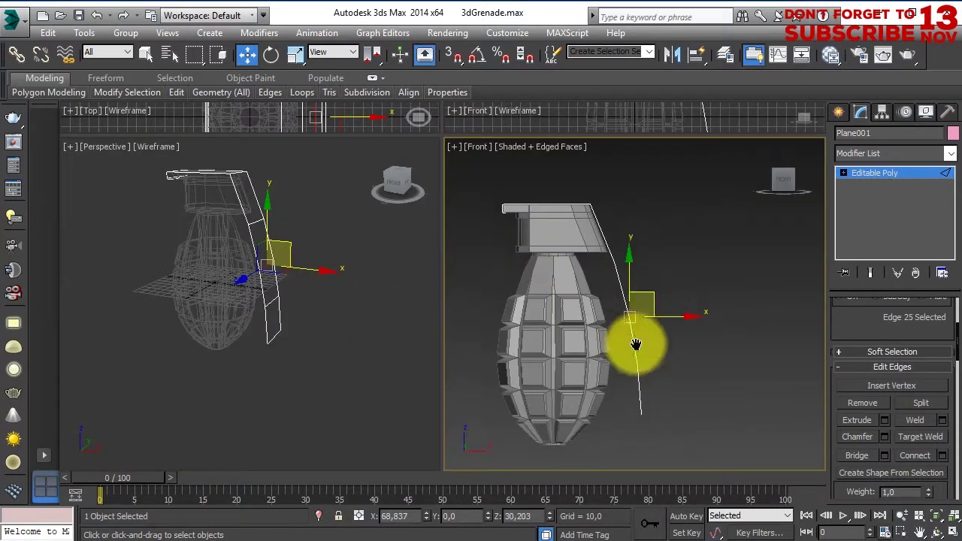
pyautogui.scroll(2, 636, 344)
pyautogui.click(262, 224)
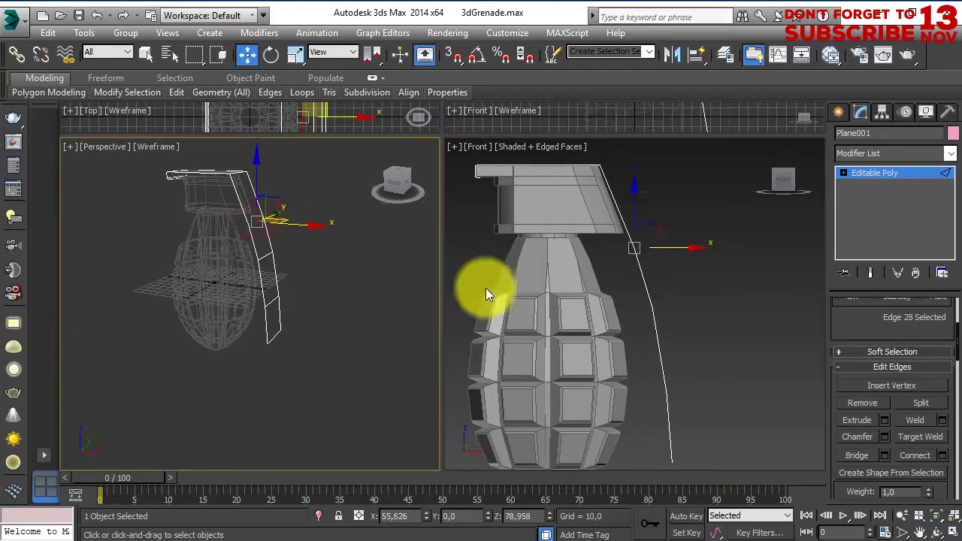
pyautogui.click(651, 211)
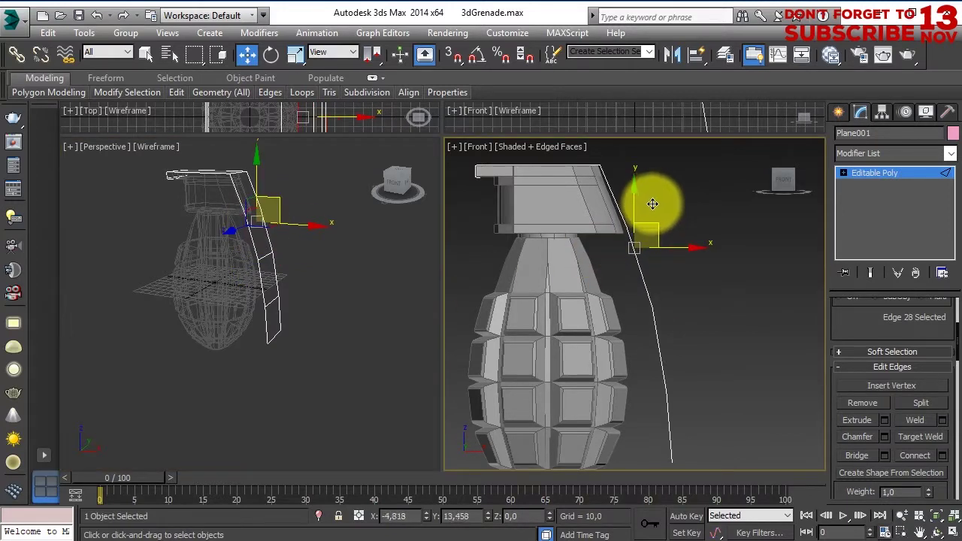
# Select the lever's edges down its length, ending at the upper bend
pyautogui.click(675, 287)
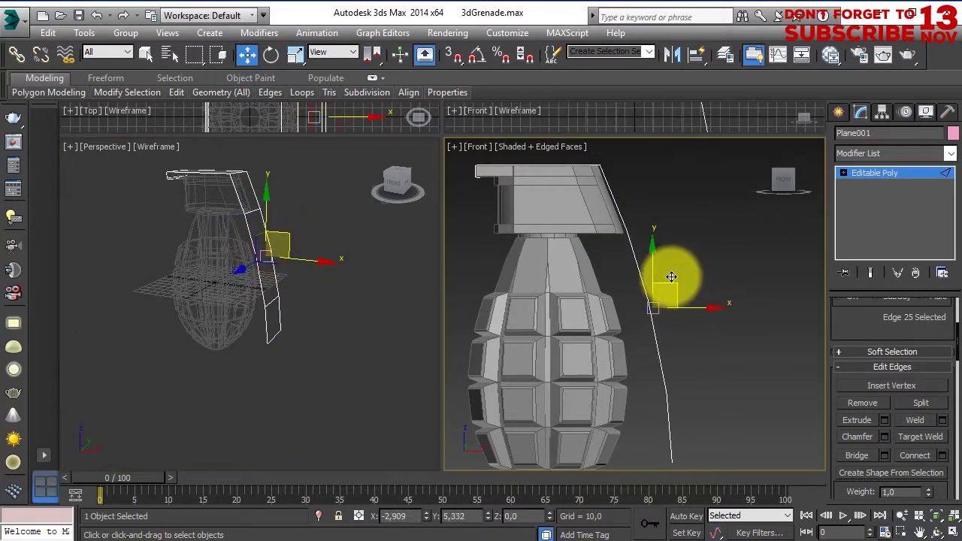
pyautogui.click(682, 361)
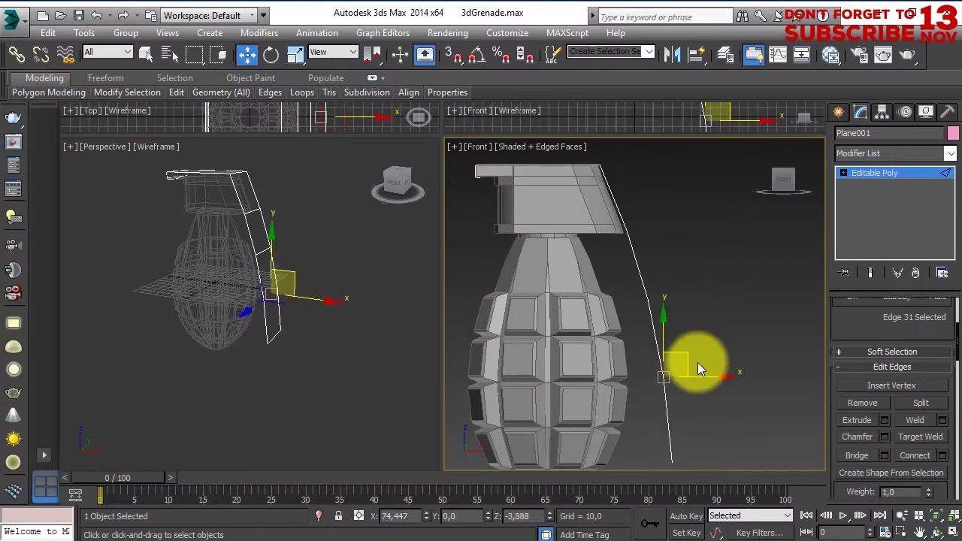
pyautogui.scroll(-3, 636, 387)
pyautogui.scroll(3, 612, 357)
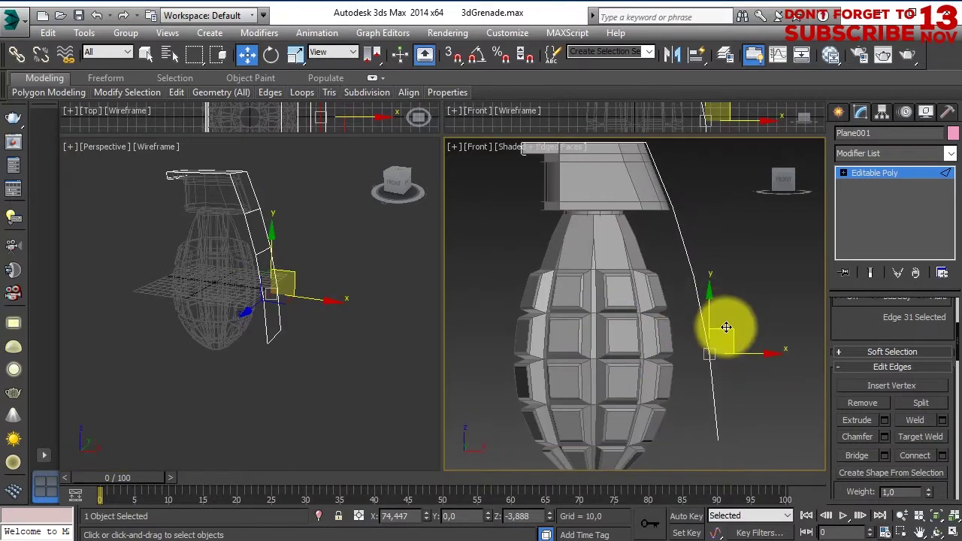
pyautogui.click(307, 253)
pyautogui.click(713, 253)
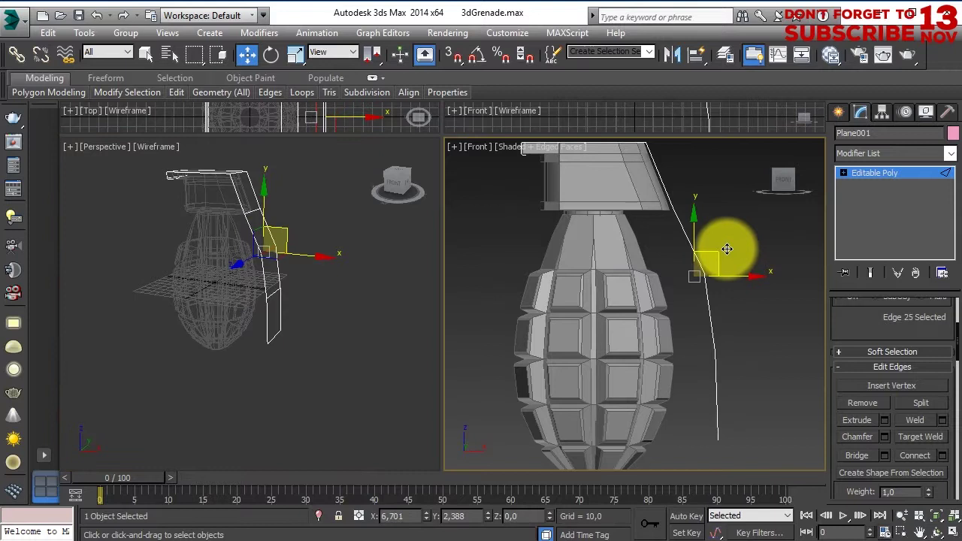
pyautogui.click(259, 218)
pyautogui.click(669, 211)
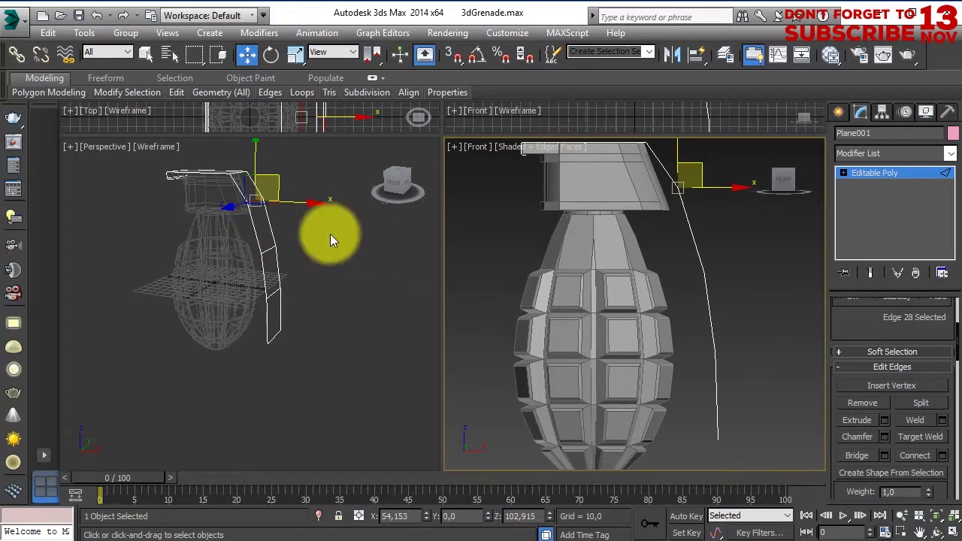
# Insert a Swift Loop across the lever near its bend
pyautogui.click(181, 92)
pyautogui.click(273, 236)
pyautogui.click(273, 223)
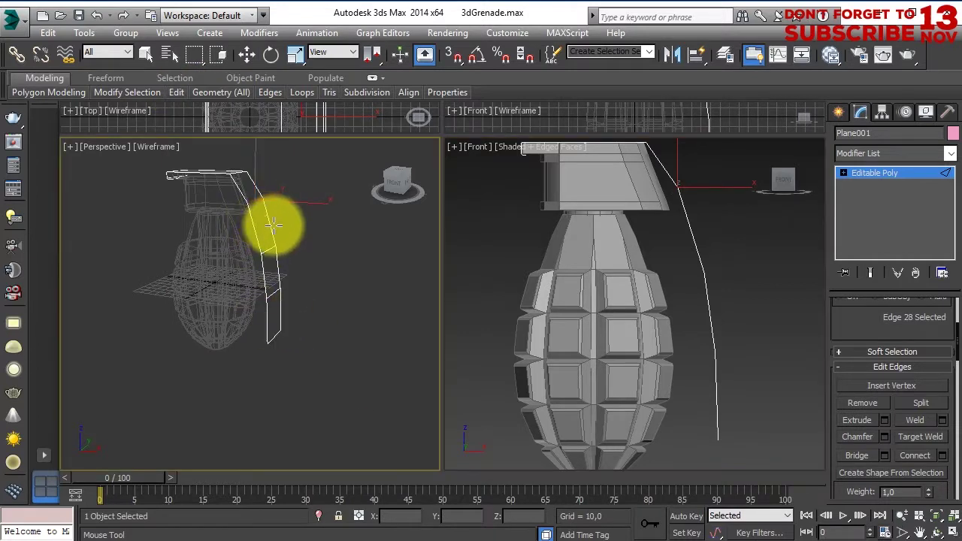
pyautogui.click(716, 211)
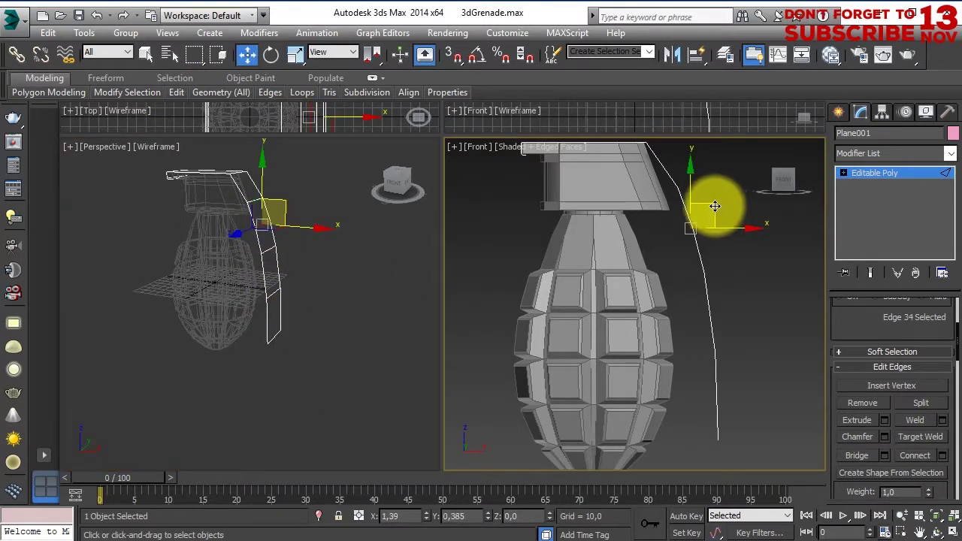
pyautogui.click(684, 161)
# Move the upper bend edge up to the fuse block's slanted corner
pyautogui.scroll(2, 683, 204)
pyautogui.click(658, 215)
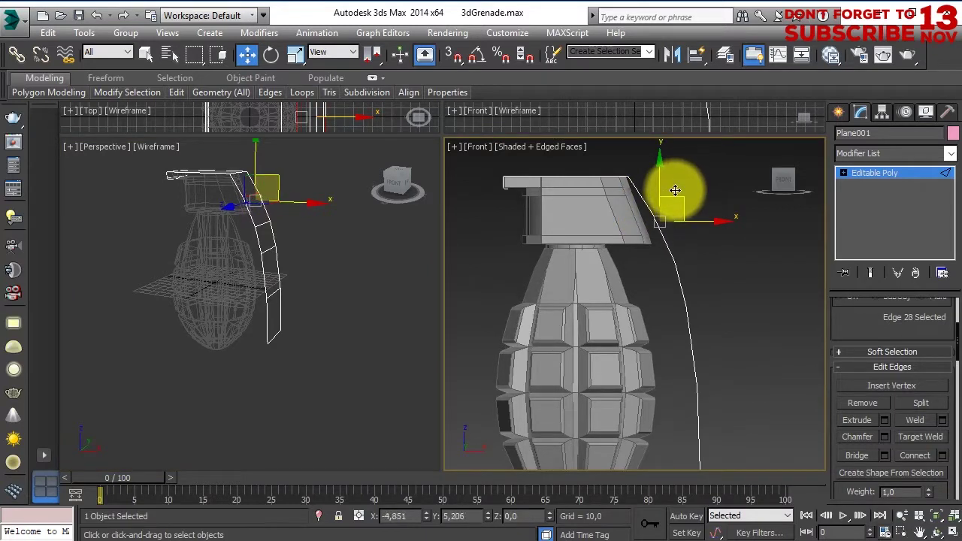
pyautogui.moveTo(675, 190); pyautogui.dragTo(668, 183)
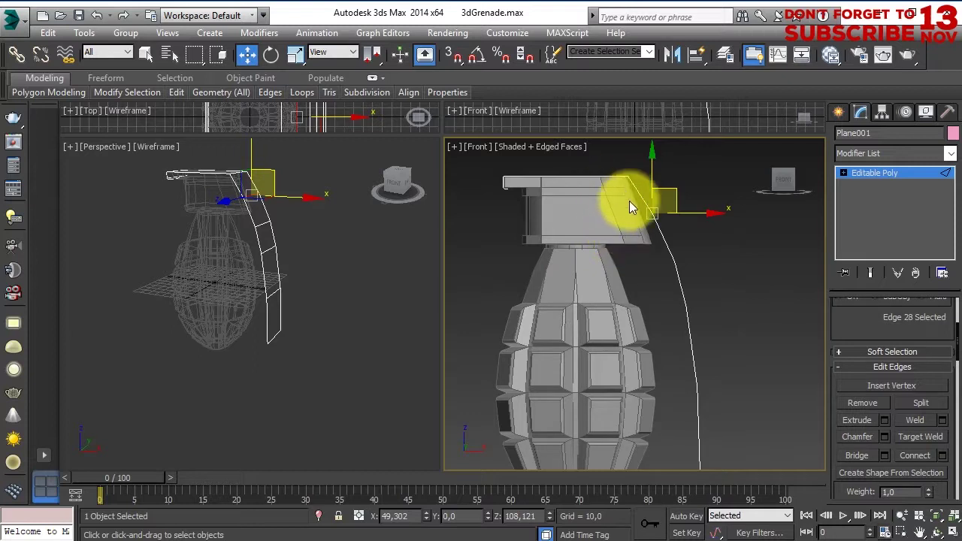
pyautogui.scroll(3, 630, 203)
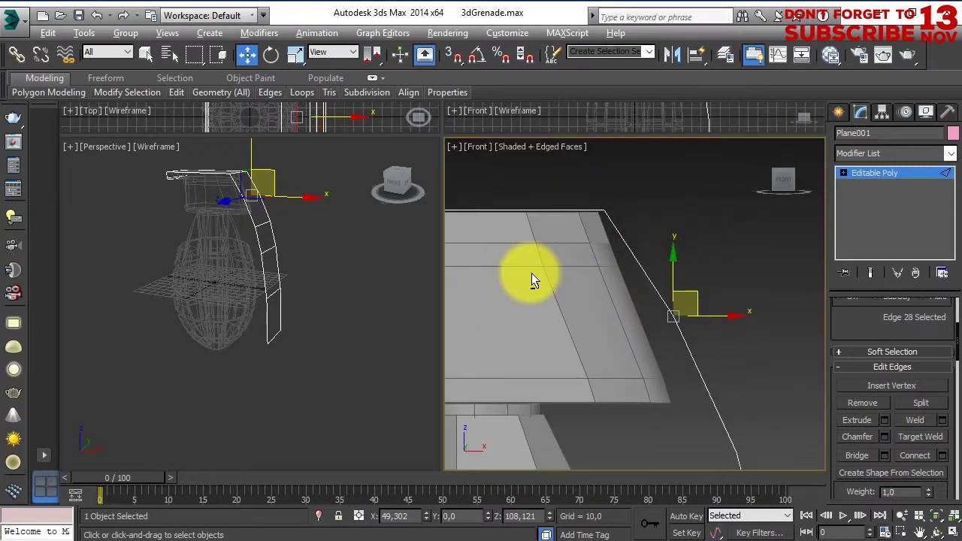
pyautogui.hotkey('alt', 'w')
pyautogui.moveTo(577, 296)
pyautogui.keyDown('alt'); pyautogui.mouseDown(button='middle')
pyautogui.moveTo(507, 286)
pyautogui.moveTo(616, 327)
pyautogui.moveTo(542, 316)
pyautogui.moveTo(720, 328)
pyautogui.moveTo(382, 311)
pyautogui.moveTo(481, 282)
pyautogui.mouseUp(button='middle'); pyautogui.keyUp('alt')
# Slide the two top edges to narrow the lever's top face, then select the bend vertices
pyautogui.keyDown('ctrl'); pyautogui.click(645, 348); pyautogui.keyUp('ctrl')
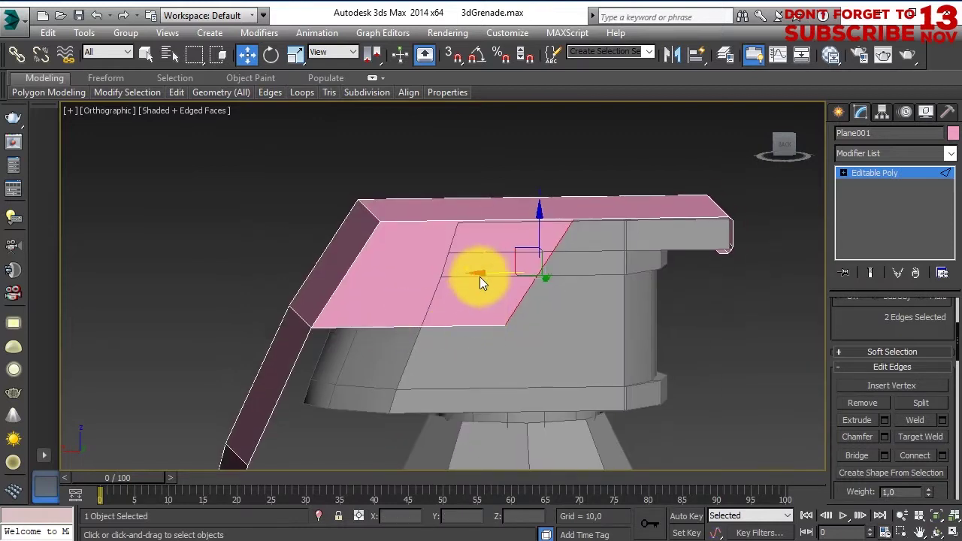
pyautogui.moveTo(472, 275); pyautogui.dragTo(364, 283)
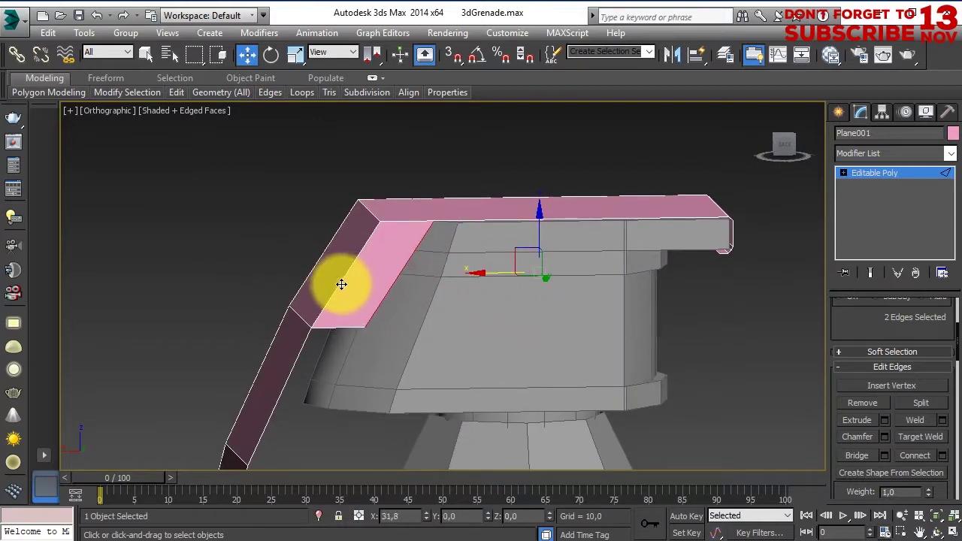
pyautogui.click(843, 173)
pyautogui.click(872, 185)
pyautogui.moveTo(872, 185)
pyautogui.keyDown('alt'); pyautogui.mouseDown(button='middle')
pyautogui.moveTo(529, 332)
pyautogui.moveTo(321, 386)
pyautogui.mouseUp(button='middle'); pyautogui.keyUp('alt')
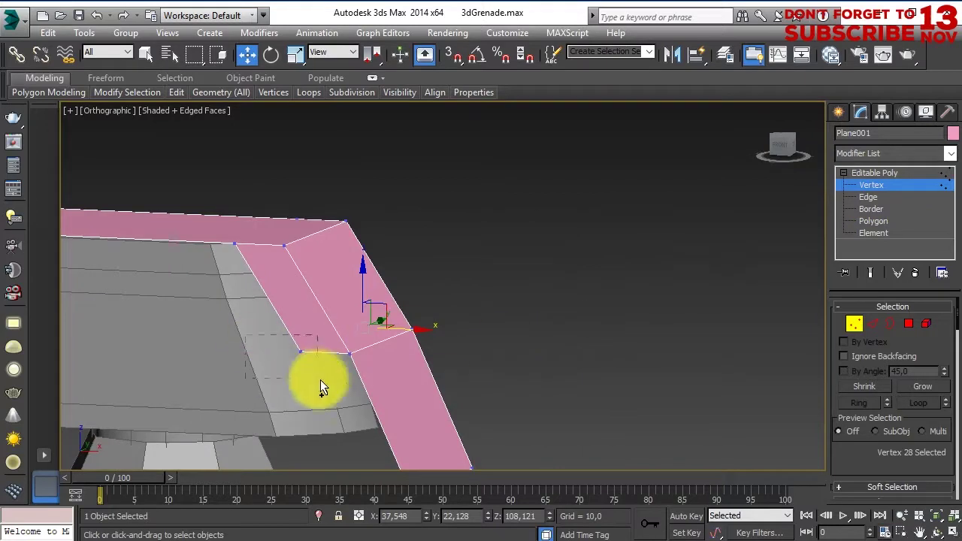
# Insert a new edge loop on the lever's top plate
pyautogui.press('f')
pyautogui.scroll(4, 408, 309)
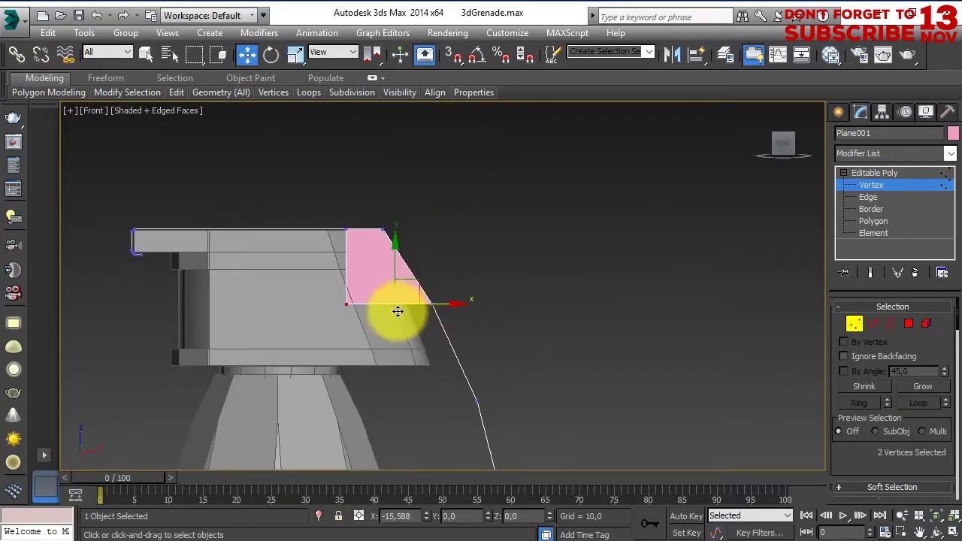
pyautogui.scroll(2, 378, 337)
pyautogui.keyDown('alt'); pyautogui.moveTo(377, 338); pyautogui.dragTo(342, 311, button='middle'); pyautogui.keyUp('alt')
pyautogui.click(300, 119)
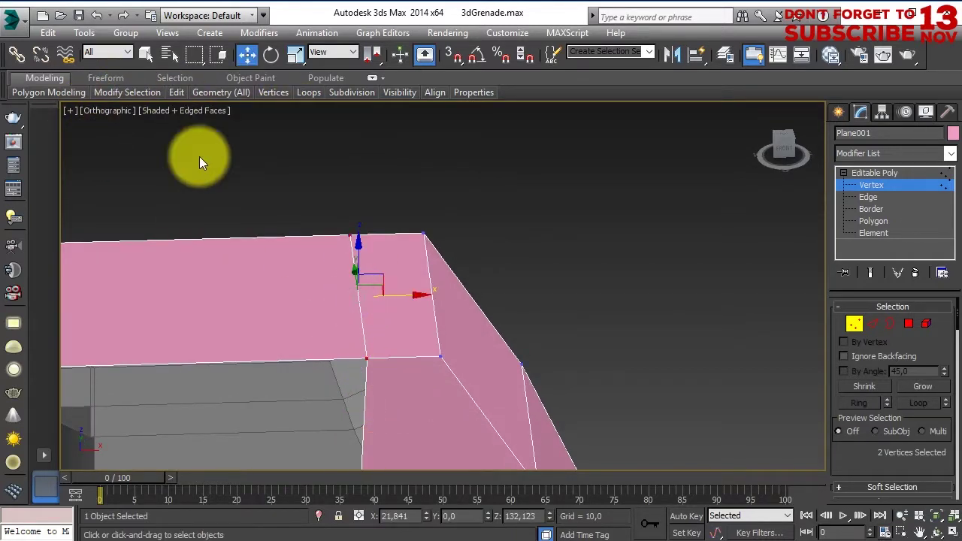
pyautogui.keyDown('alt'); pyautogui.moveTo(403, 374); pyautogui.dragTo(319, 327, button='middle'); pyautogui.keyUp('alt')
pyautogui.scroll(-3, 855, 429)
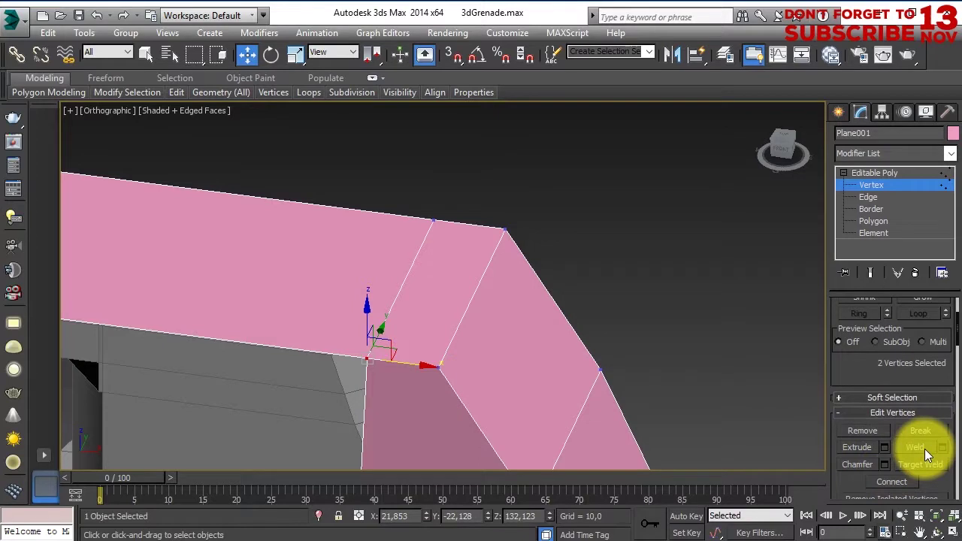
pyautogui.moveTo(437, 349)
pyautogui.keyDown('alt'); pyautogui.mouseDown(button='middle')
pyautogui.moveTo(389, 338)
pyautogui.moveTo(417, 305)
pyautogui.moveTo(451, 290)
pyautogui.moveTo(400, 283)
pyautogui.mouseUp(button='middle'); pyautogui.keyUp('alt')
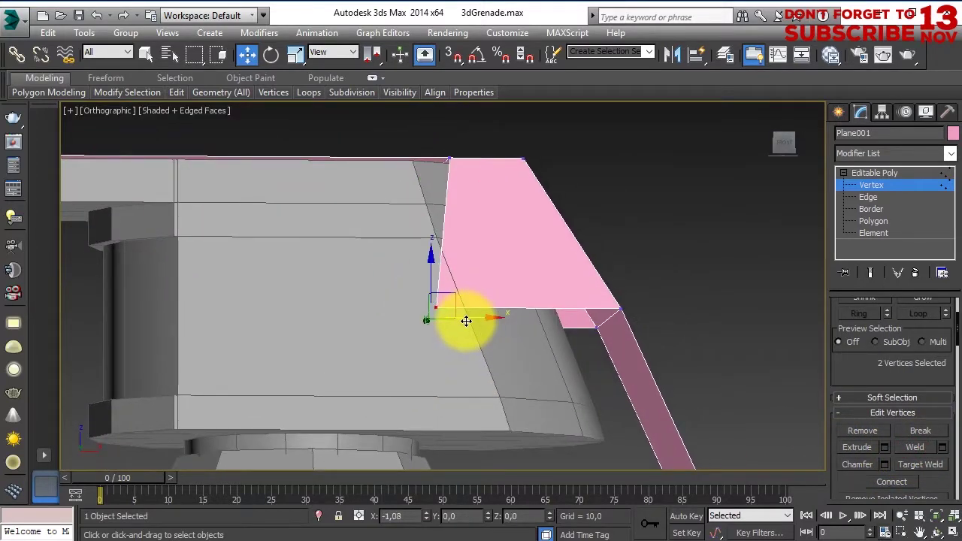
pyautogui.moveTo(470, 211)
pyautogui.keyDown('alt'); pyautogui.mouseDown(button='middle')
pyautogui.moveTo(542, 308)
pyautogui.moveTo(395, 225)
pyautogui.mouseUp(button='middle'); pyautogui.keyUp('alt')
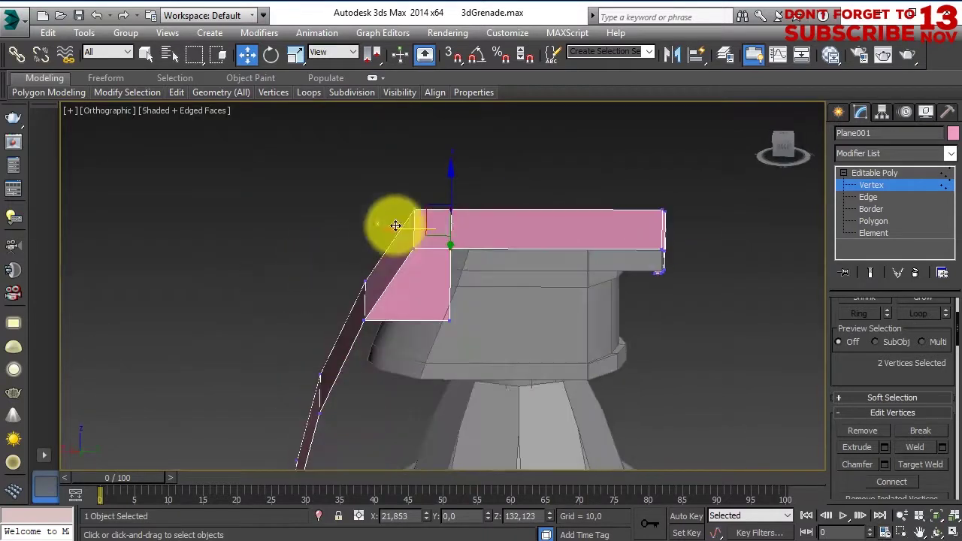
pyautogui.moveTo(530, 309)
pyautogui.keyDown('alt'); pyautogui.mouseDown(button='middle')
pyautogui.moveTo(586, 353)
pyautogui.moveTo(431, 301)
pyautogui.moveTo(463, 301)
pyautogui.moveTo(478, 283)
pyautogui.mouseUp(button='middle'); pyautogui.keyUp('alt')
# Extend the lever top's front edge into a downward flap over the block and scale it
pyautogui.click(872, 197)
pyautogui.click(538, 174)
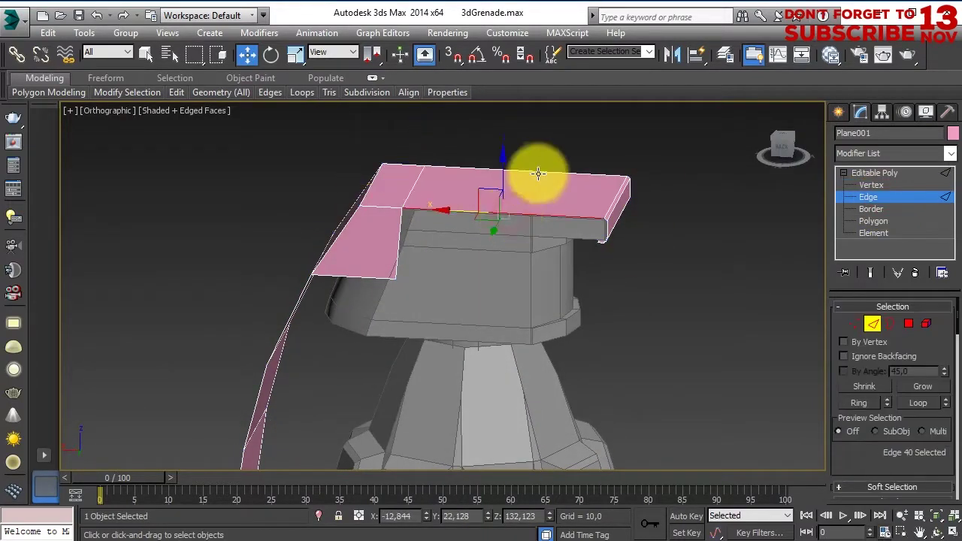
pyautogui.keyDown('shift'); pyautogui.moveTo(529, 135); pyautogui.dragTo(531, 158); pyautogui.keyUp('shift')
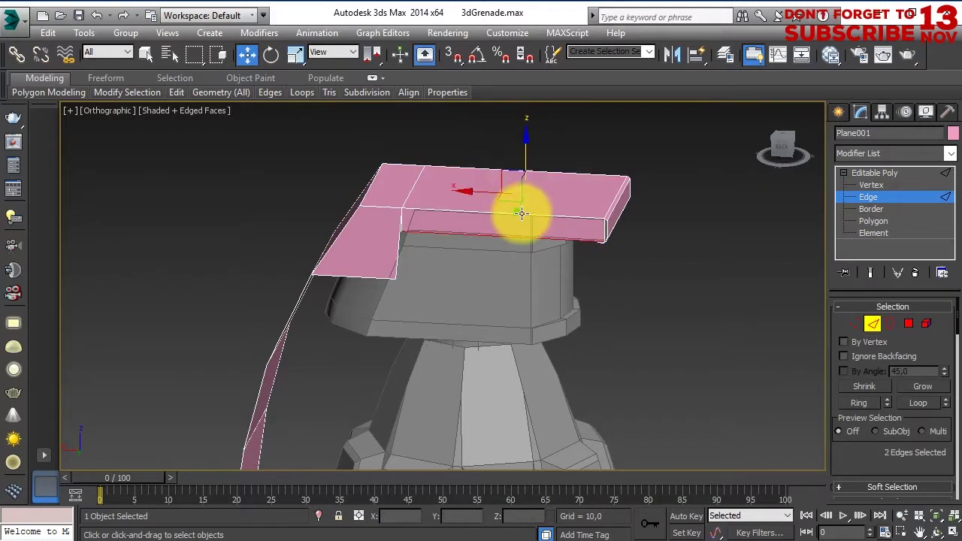
pyautogui.rightClick(516, 209)
pyautogui.click(535, 240)
pyautogui.rightClick(564, 203)
pyautogui.click(584, 217)
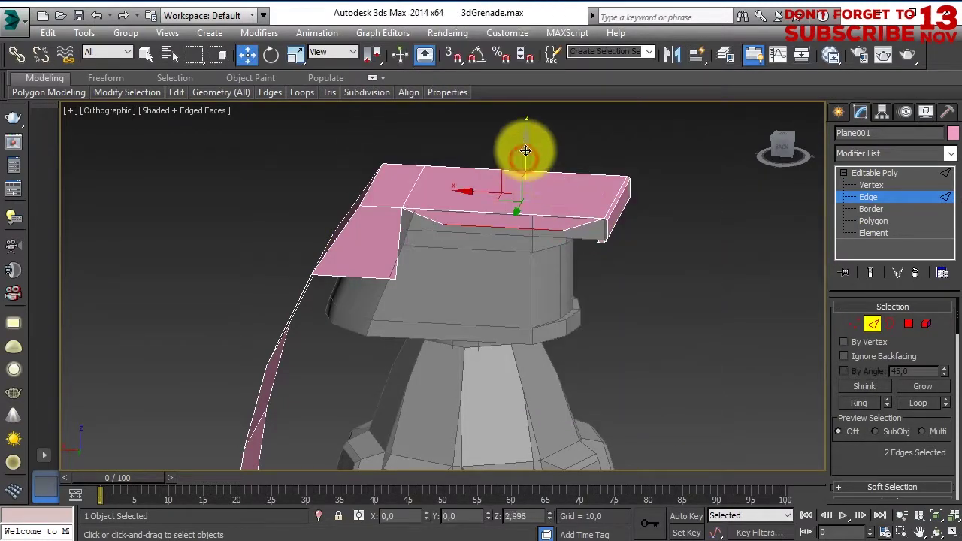
pyautogui.rightClick(587, 215)
pyautogui.click(606, 247)
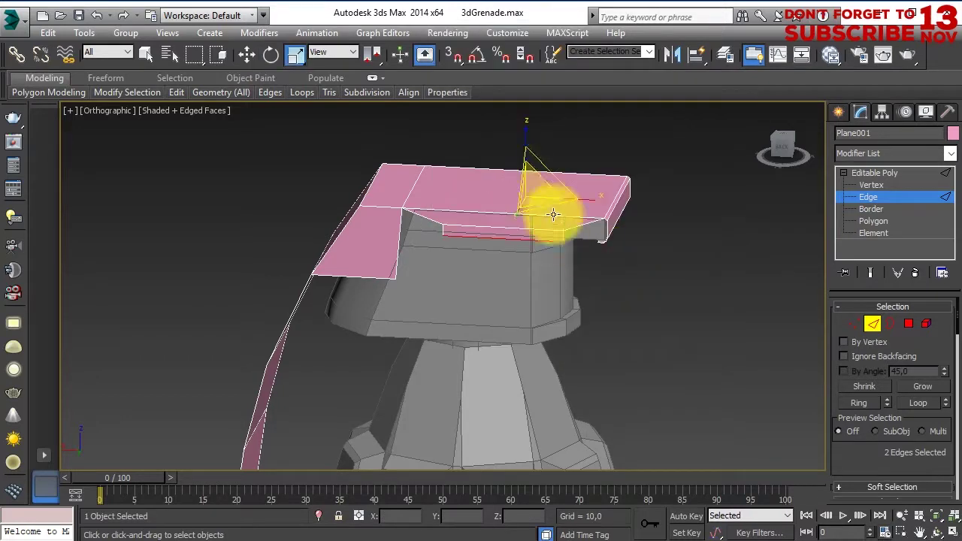
pyautogui.press('w')
pyautogui.moveTo(639, 237)
pyautogui.keyDown('alt'); pyautogui.mouseDown(button='middle')
pyautogui.moveTo(559, 275)
pyautogui.moveTo(691, 292)
pyautogui.moveTo(537, 265)
pyautogui.moveTo(468, 286)
pyautogui.moveTo(691, 311)
pyautogui.moveTo(468, 333)
pyautogui.moveTo(494, 326)
pyautogui.moveTo(458, 288)
pyautogui.moveTo(499, 279)
pyautogui.moveTo(490, 289)
pyautogui.mouseUp(button='middle'); pyautogui.keyUp('alt')
# Select the lever's angled face at Polygon level
pyautogui.click(873, 325)
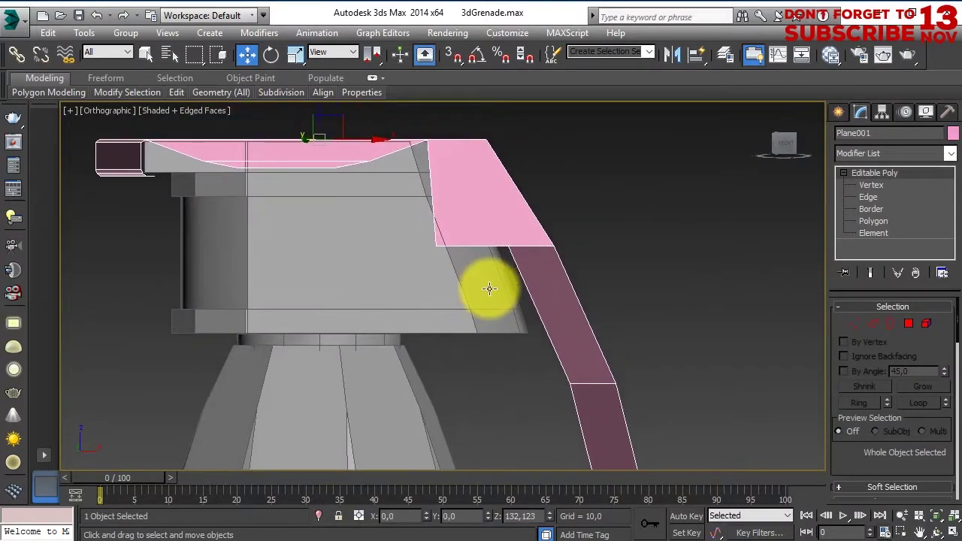
pyautogui.scroll(2, 489, 288)
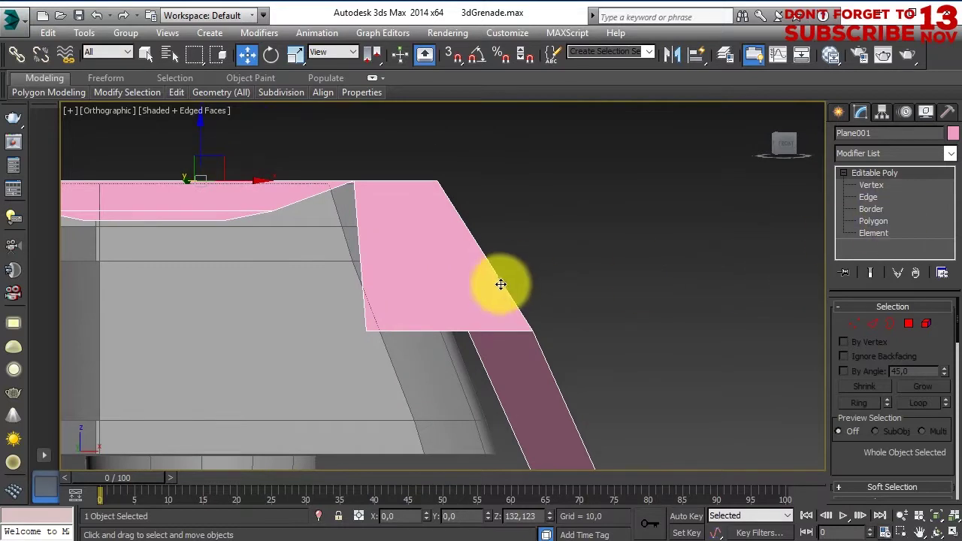
pyautogui.click(872, 220)
pyautogui.click(481, 311)
pyautogui.moveTo(481, 312)
pyautogui.keyDown('alt'); pyautogui.mouseDown(button='middle')
pyautogui.moveTo(519, 326)
pyautogui.moveTo(552, 268)
pyautogui.moveTo(535, 238)
pyautogui.mouseUp(button='middle'); pyautogui.keyUp('alt')
# Inset a smaller face inside the lever's angled face and nudge it into place
pyautogui.rightClick(535, 238)
pyautogui.scroll(-5, 892, 440)
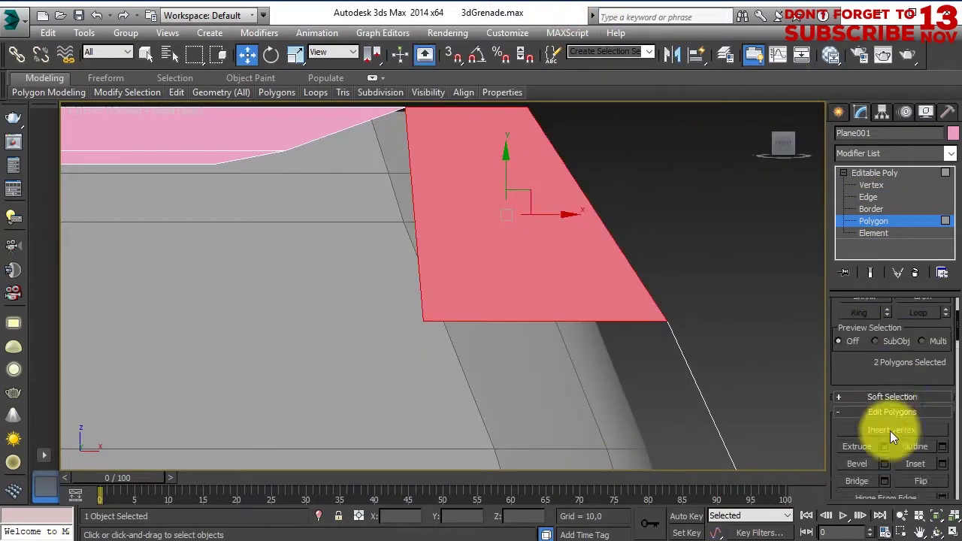
pyautogui.click(916, 397)
pyautogui.moveTo(540, 218); pyautogui.dragTo(539, 250)
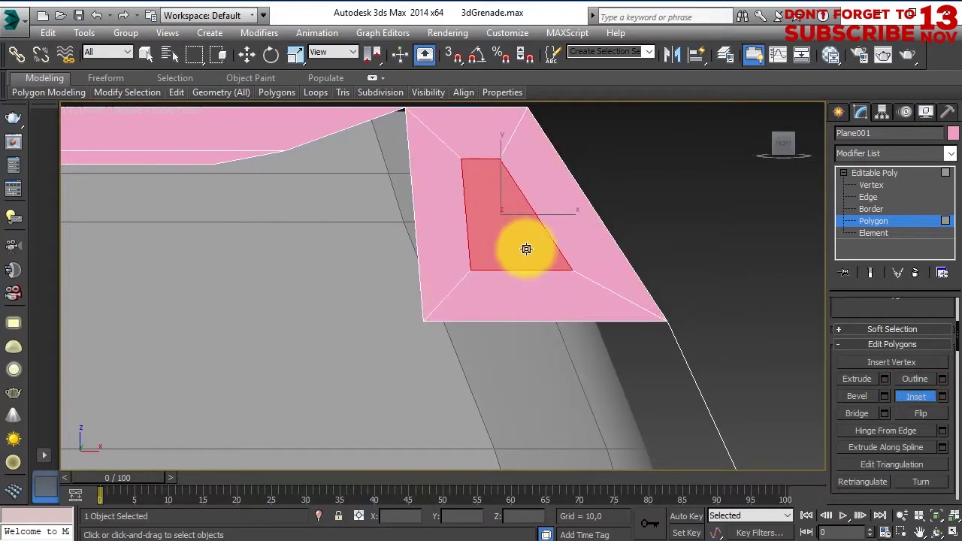
pyautogui.moveTo(524, 255); pyautogui.dragTo(535, 282, button='middle')
pyautogui.press('w')
pyautogui.moveTo(535, 281)
pyautogui.mouseDown()
pyautogui.moveTo(505, 226)
pyautogui.moveTo(490, 234)
pyautogui.mouseUp()
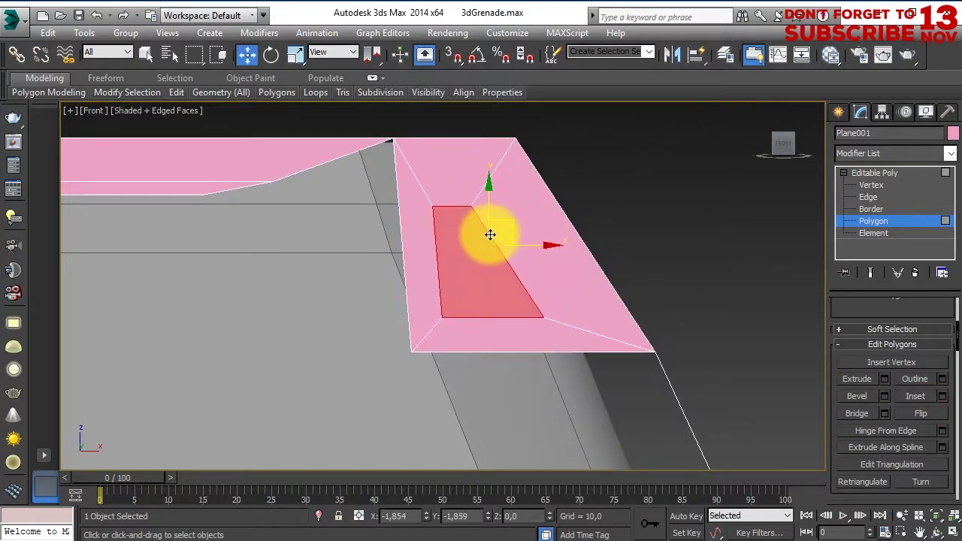
# In wireframe vertex mode, move the inset face's vertices to square it up
pyautogui.click(871, 185)
pyautogui.click(186, 110)
pyautogui.click(243, 232)
pyautogui.rightClick(468, 294)
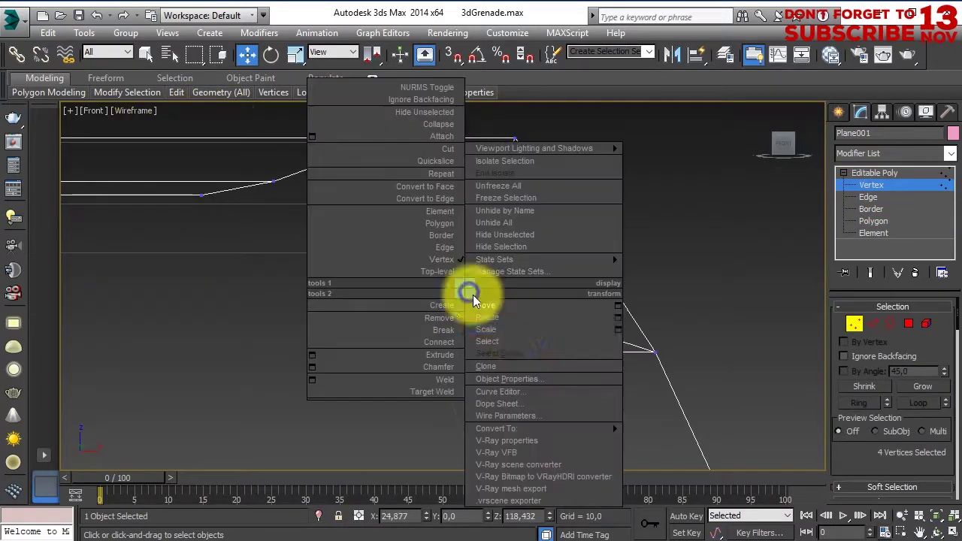
pyautogui.click(489, 325)
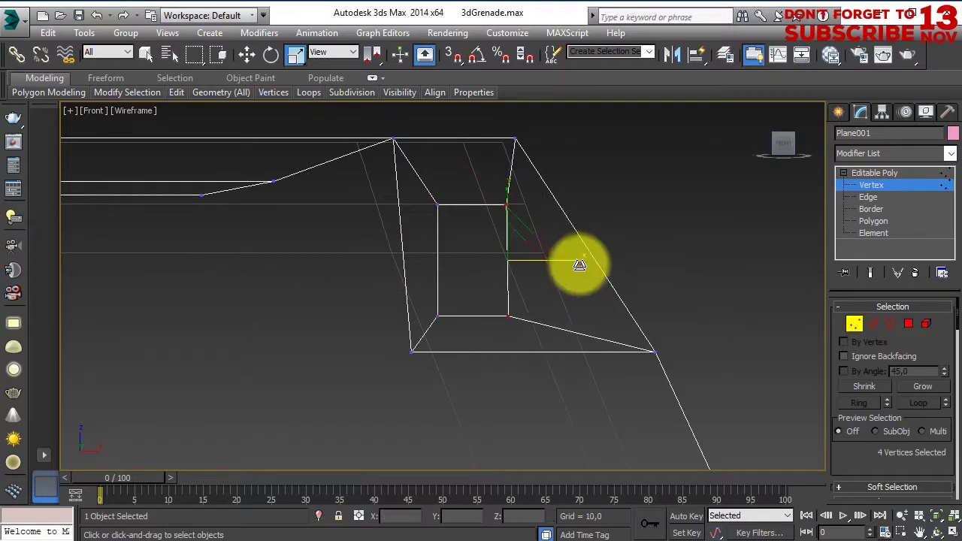
pyautogui.moveTo(407, 334); pyautogui.dragTo(409, 336)
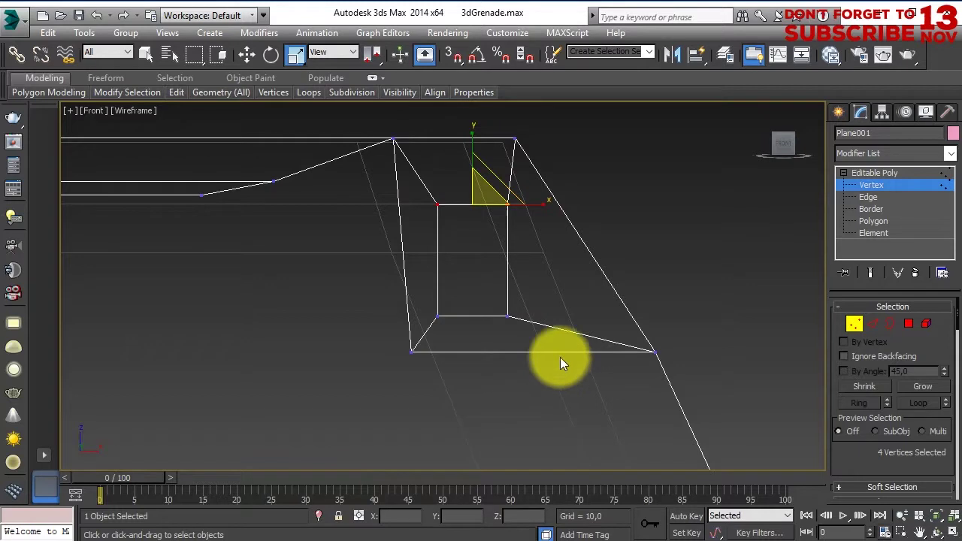
pyautogui.press('w')
pyautogui.moveTo(487, 220); pyautogui.dragTo(549, 292)
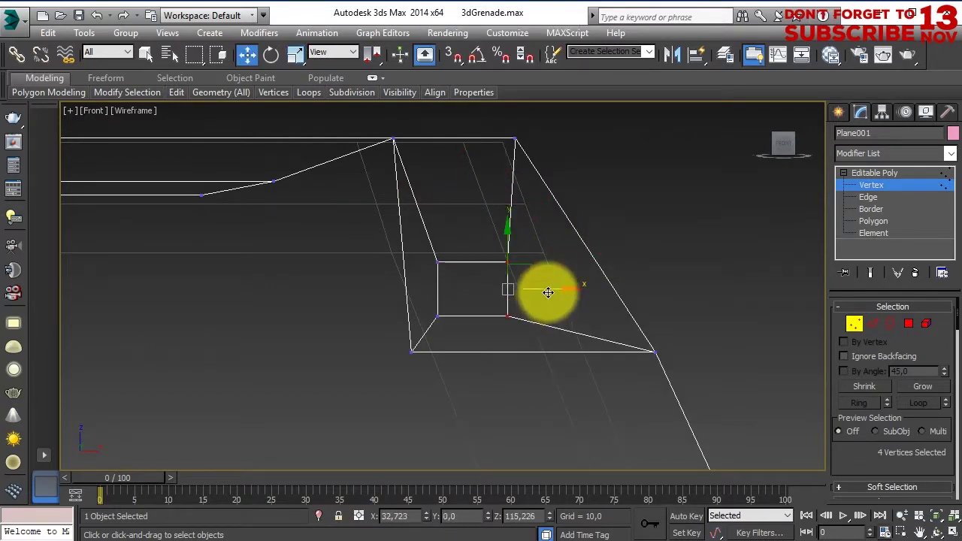
pyautogui.scroll(2, 481, 316)
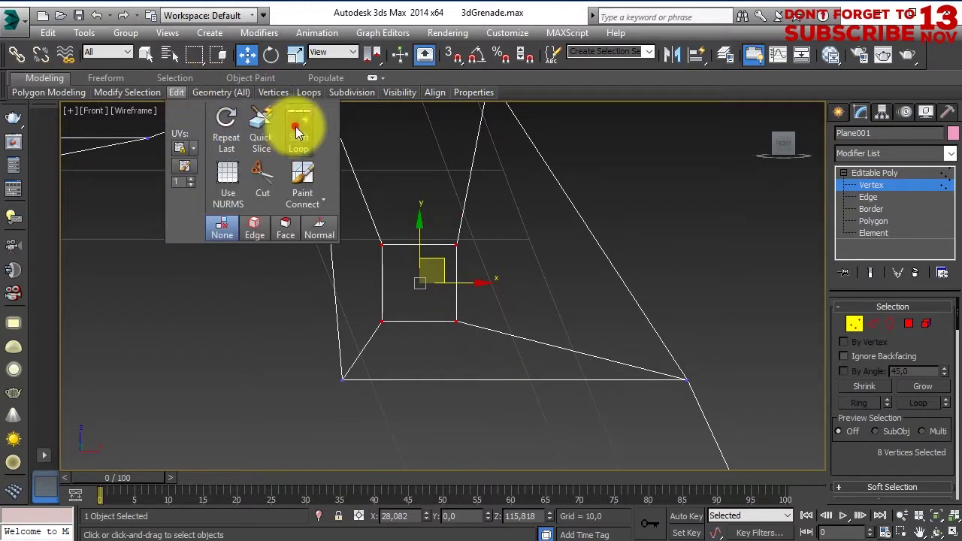
# Quick Slice across the inner square and rotate the four middle vertices into an octagonal ring
pyautogui.click(286, 122)
pyautogui.click(361, 251)
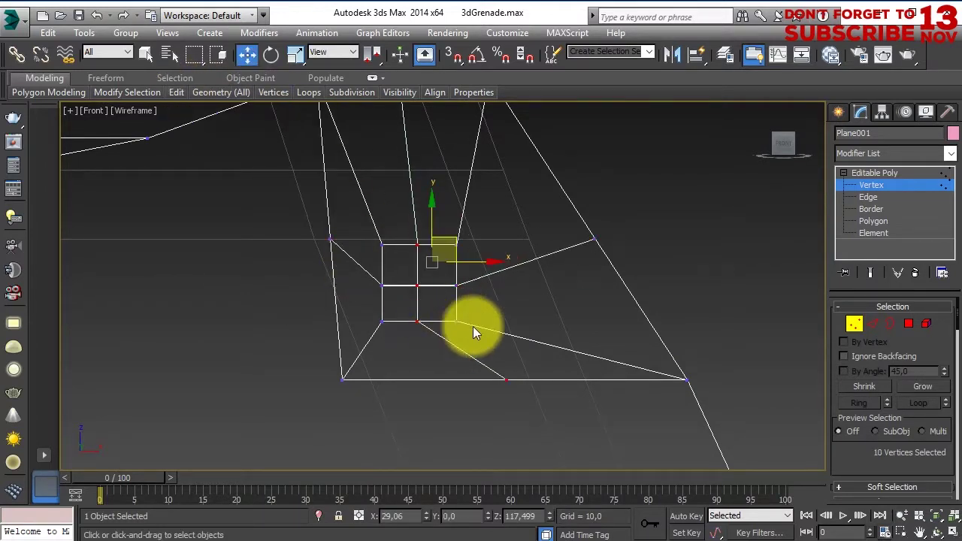
pyautogui.scroll(1, 451, 293)
pyautogui.scroll(1, 476, 292)
pyautogui.moveTo(285, 268); pyautogui.dragTo(494, 318)
pyautogui.press('e')
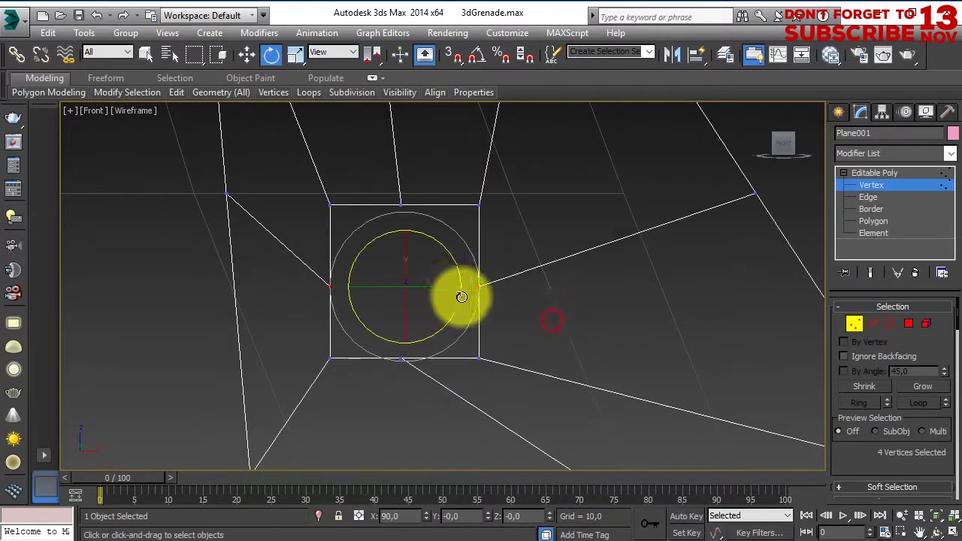
pyautogui.scroll(-3, 419, 275)
pyautogui.scroll(-3, 419, 276)
# Restore shaded-with-edges display, clear the vertex selection, and bring up the lever's object colour swatch
pyautogui.click(136, 111)
pyautogui.click(172, 146)
pyautogui.click(549, 400)
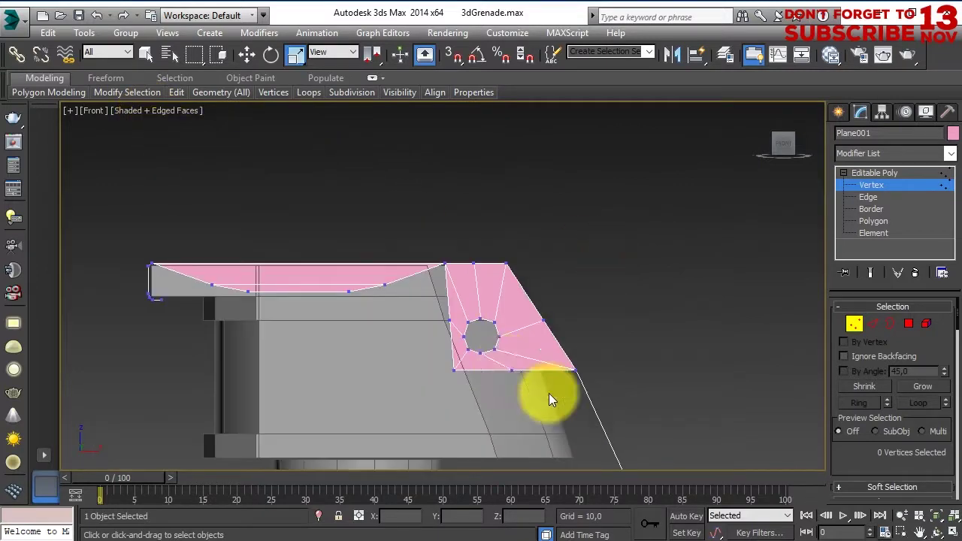
pyautogui.scroll(-3, 526, 301)
pyautogui.scroll(-3, 527, 294)
pyautogui.scroll(5, 512, 270)
pyautogui.moveTo(495, 256); pyautogui.dragTo(433, 321, button='middle')
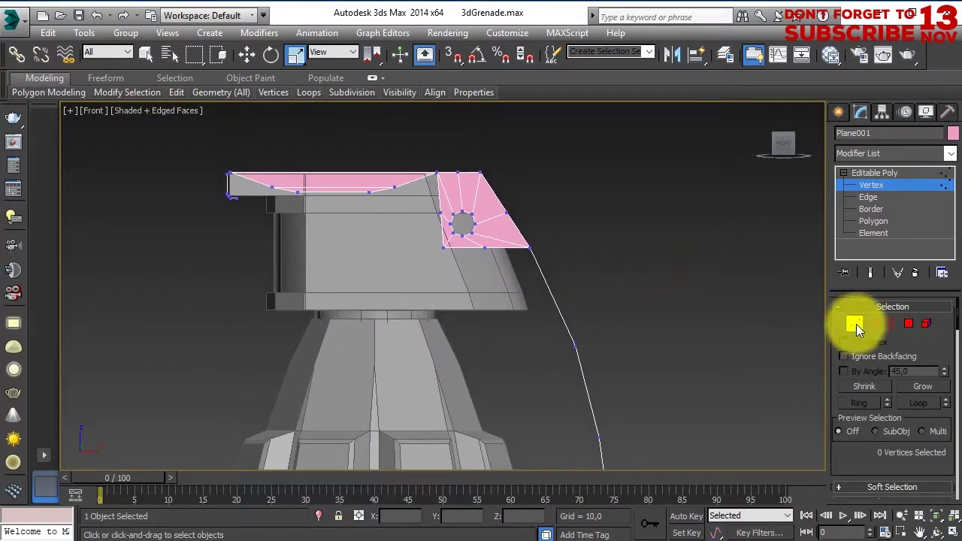
pyautogui.moveTo(495, 376); pyautogui.dragTo(495, 341, button='middle')
pyautogui.click(954, 133)
# Make the lever's object colour grey and reselect the plate in perspective view
pyautogui.click(345, 215)
pyautogui.click(567, 191)
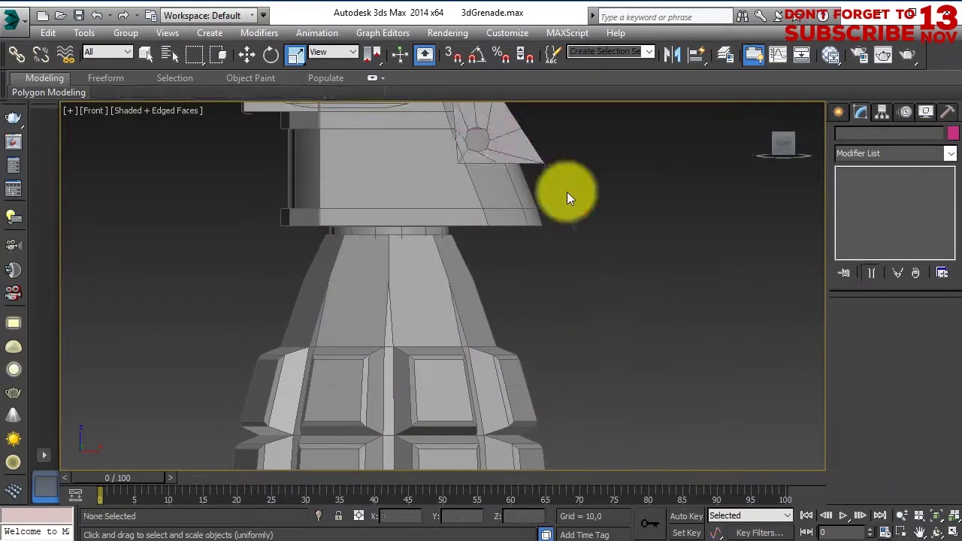
pyautogui.click(567, 194)
pyautogui.scroll(-3, 542, 218)
pyautogui.keyDown('alt'); pyautogui.moveTo(524, 237); pyautogui.dragTo(501, 311, button='middle'); pyautogui.keyUp('alt')
pyautogui.press('p')
# Add a Shell modifier to the lever plate with an outer amount of 1.0
pyautogui.click(950, 153)
pyautogui.moveTo(954, 186); pyautogui.dragTo(946, 440)
pyautogui.scroll(-2, 873, 318)
pyautogui.click(873, 318)
pyautogui.scroll(3, 483, 342)
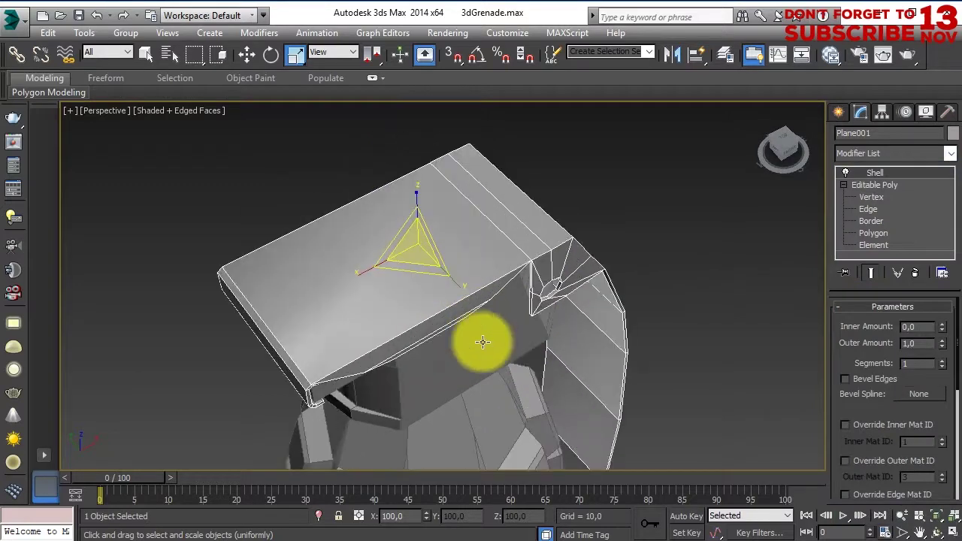
pyautogui.keyDown('alt'); pyautogui.moveTo(483, 343); pyautogui.dragTo(714, 256, button='middle'); pyautogui.keyUp('alt')
pyautogui.scroll(-5, 536, 232)
pyautogui.scroll(5, 458, 301)
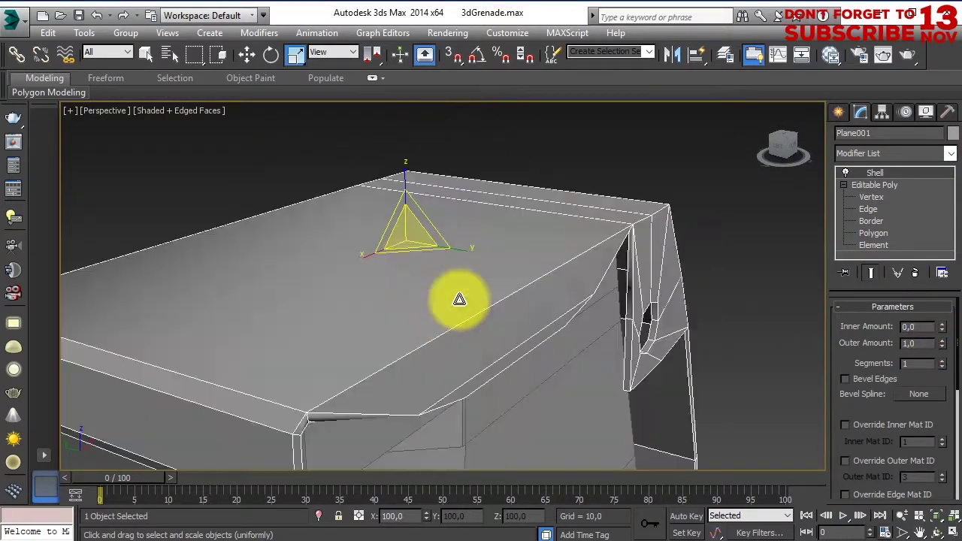
pyautogui.scroll(2, 440, 262)
pyautogui.moveTo(441, 263)
pyautogui.mouseDown(button='middle')
pyautogui.moveTo(456, 285)
pyautogui.moveTo(490, 252)
pyautogui.moveTo(458, 274)
pyautogui.mouseUp(button='middle')
# Add a Smooth modifier on top of the Shell
pyautogui.click(931, 170)
pyautogui.scroll(-1, 911, 453)
pyautogui.scroll(1, 887, 428)
pyautogui.click(882, 412)
pyautogui.moveTo(558, 318)
pyautogui.keyDown('alt'); pyautogui.mouseDown(button='middle')
pyautogui.moveTo(616, 275)
pyautogui.moveTo(628, 284)
pyautogui.moveTo(477, 279)
pyautogui.mouseUp(button='middle'); pyautogui.keyUp('alt')
pyautogui.scroll(-2, 401, 302)
# Collapse the lever to an Editable Poly and enter Vertex mode
pyautogui.rightClick(331, 198)
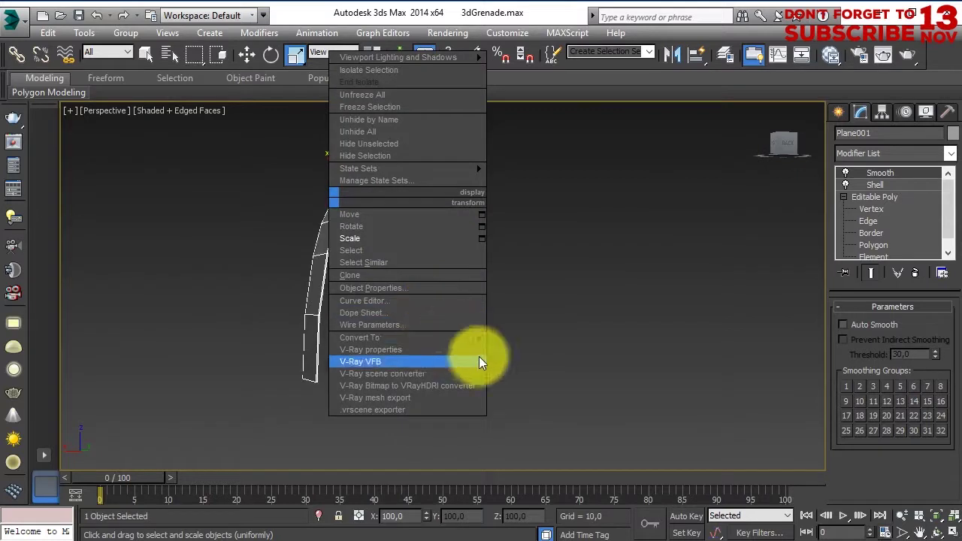
pyautogui.click(530, 342)
pyautogui.moveTo(537, 347)
pyautogui.keyDown('alt'); pyautogui.mouseDown(button='middle')
pyautogui.moveTo(526, 338)
pyautogui.moveTo(509, 353)
pyautogui.mouseUp(button='middle'); pyautogui.keyUp('alt')
pyautogui.press('1')
pyautogui.moveTo(582, 329)
pyautogui.keyDown('alt'); pyautogui.mouseDown(button='middle')
pyautogui.moveTo(441, 368)
pyautogui.moveTo(527, 435)
pyautogui.moveTo(392, 307)
pyautogui.moveTo(579, 279)
pyautogui.moveTo(618, 232)
pyautogui.mouseUp(button='middle'); pyautogui.keyUp('alt')
pyautogui.scroll(5, 408, 183)
pyautogui.moveTo(408, 183); pyautogui.dragTo(381, 243, button='middle')
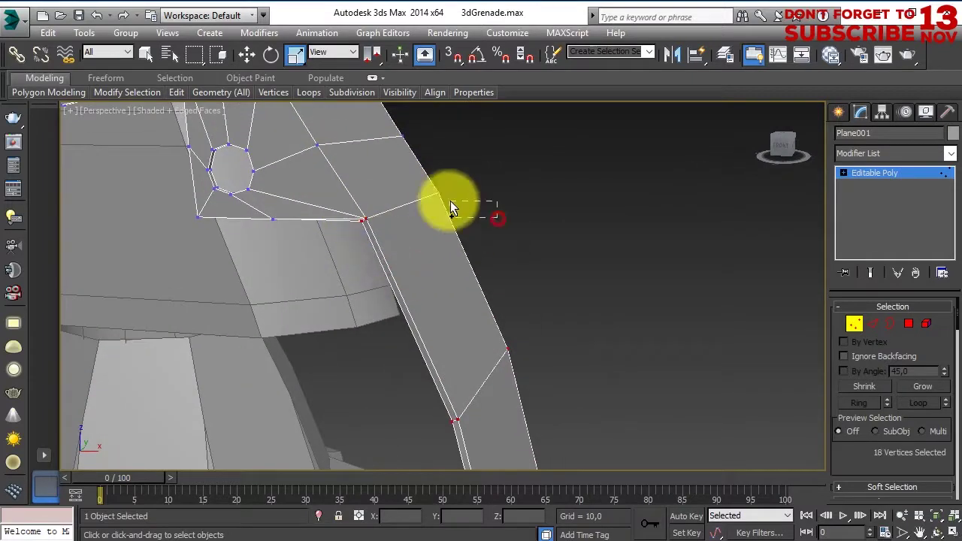
# Add an FFD 2x2x2 lattice to the lever and expand its sub-levels
pyautogui.keyDown('alt'); pyautogui.moveTo(450, 200); pyautogui.dragTo(312, 257, button='middle'); pyautogui.keyUp('alt')
pyautogui.click(951, 153)
pyautogui.scroll(-5, 925, 315)
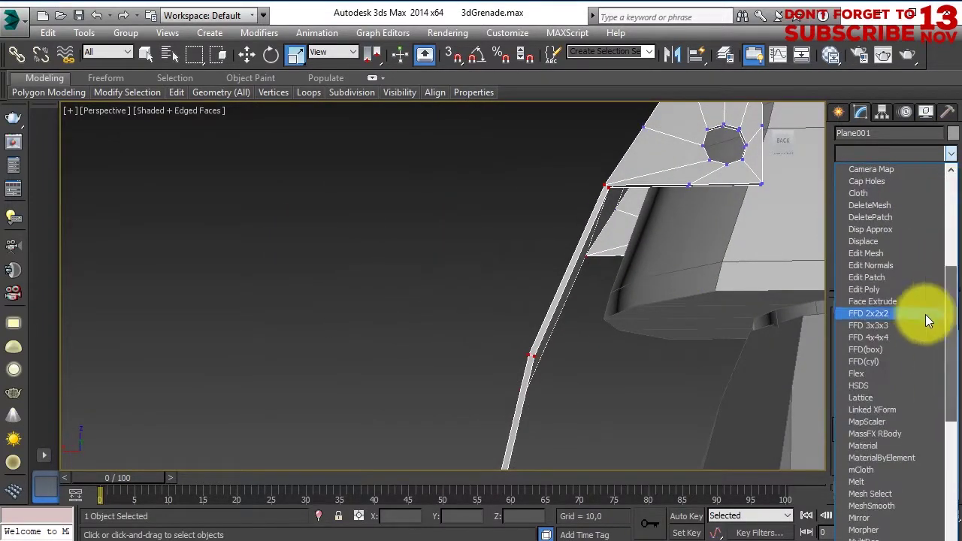
pyautogui.click(903, 314)
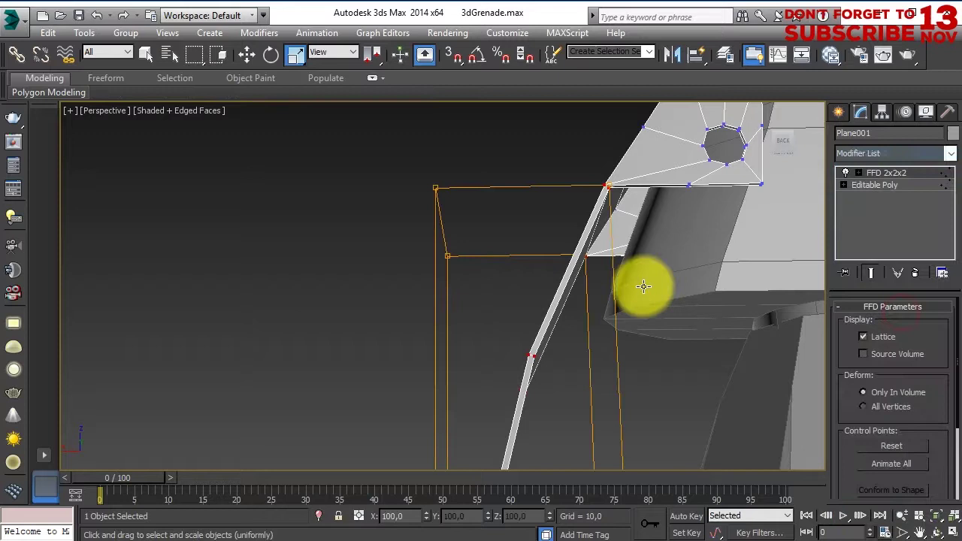
pyautogui.scroll(-5, 644, 286)
pyautogui.scroll(-5, 526, 290)
pyautogui.click(858, 173)
# Collapse the FFD 2x2x2 back into the lever's editable poly
pyautogui.moveTo(521, 462)
pyautogui.keyDown('alt'); pyautogui.mouseDown(button='middle')
pyautogui.moveTo(665, 373)
pyautogui.moveTo(565, 411)
pyautogui.mouseUp(button='middle'); pyautogui.keyUp('alt')
pyautogui.keyDown('alt'); pyautogui.moveTo(569, 355); pyautogui.dragTo(628, 328, button='middle'); pyautogui.keyUp('alt')
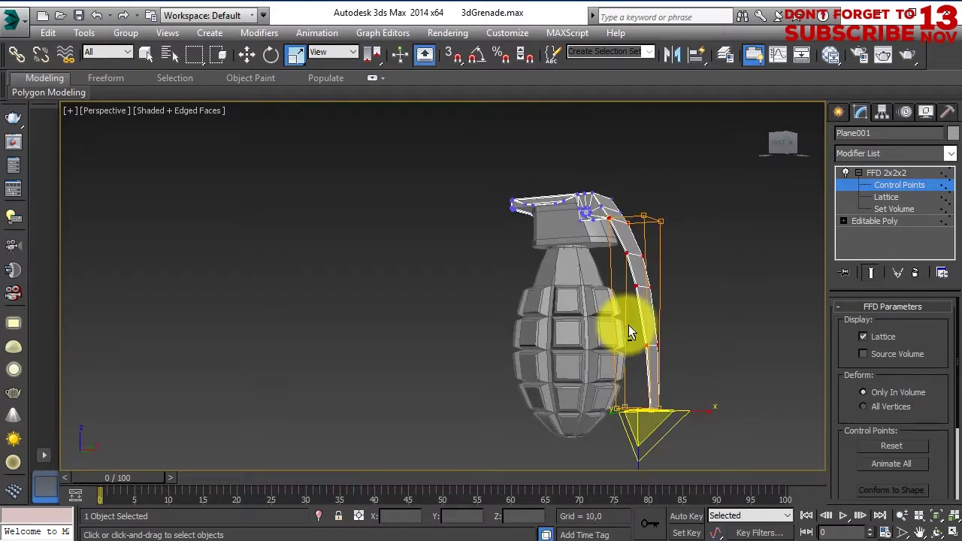
pyautogui.rightClick(629, 324)
pyautogui.click(740, 404)
pyautogui.moveTo(739, 405)
pyautogui.keyDown('alt'); pyautogui.mouseDown(button='middle')
pyautogui.moveTo(636, 263)
pyautogui.moveTo(634, 372)
pyautogui.moveTo(683, 398)
pyautogui.moveTo(603, 343)
pyautogui.moveTo(672, 322)
pyautogui.mouseUp(button='middle'); pyautogui.keyUp('alt')
pyautogui.click(672, 322)
# Reselect the lever plate and return to its vertex level
pyautogui.scroll(-5, 655, 365)
pyautogui.scroll(10, 661, 352)
pyautogui.scroll(-5, 662, 357)
pyautogui.moveTo(779, 333)
pyautogui.keyDown('alt'); pyautogui.mouseDown(button='middle')
pyautogui.moveTo(337, 208)
pyautogui.moveTo(617, 290)
pyautogui.moveTo(609, 309)
pyautogui.moveTo(585, 303)
pyautogui.moveTo(614, 290)
pyautogui.moveTo(595, 275)
pyautogui.moveTo(586, 310)
pyautogui.mouseUp(button='middle'); pyautogui.keyUp('alt')
pyautogui.click(586, 309)
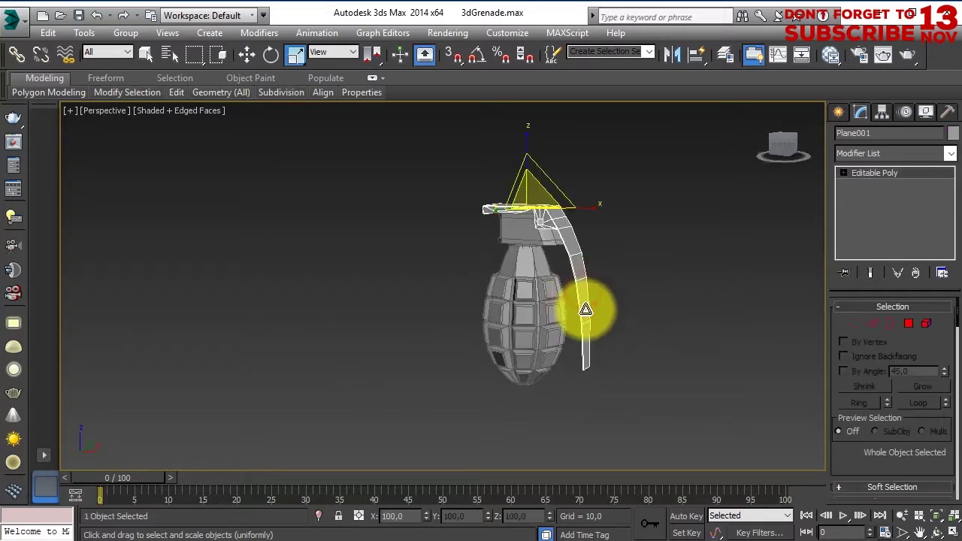
pyautogui.click(950, 153)
pyautogui.scroll(-5, 945, 344)
pyautogui.click(670, 301)
pyautogui.press('1')
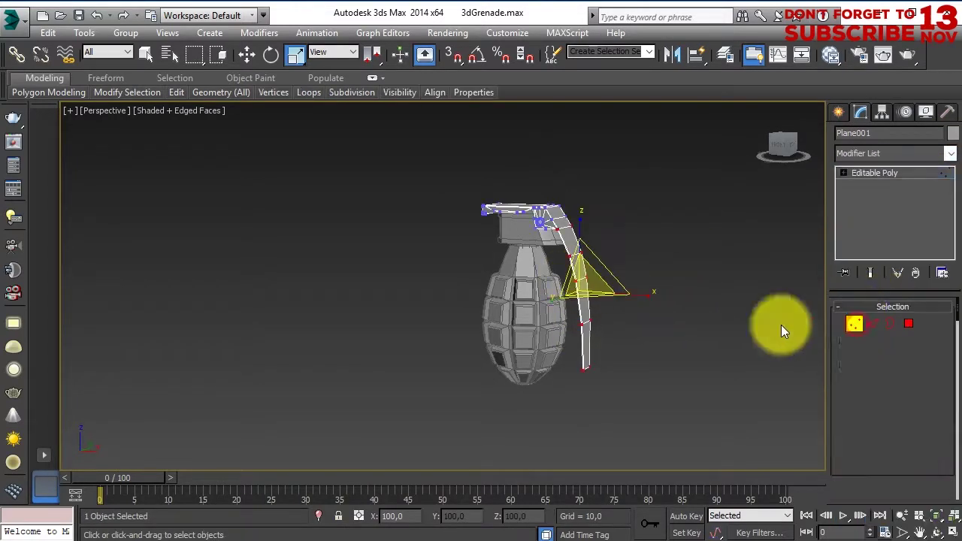
# Add an FFD 3x3x3 lattice around the lever
pyautogui.click(950, 153)
pyautogui.scroll(-3, 917, 451)
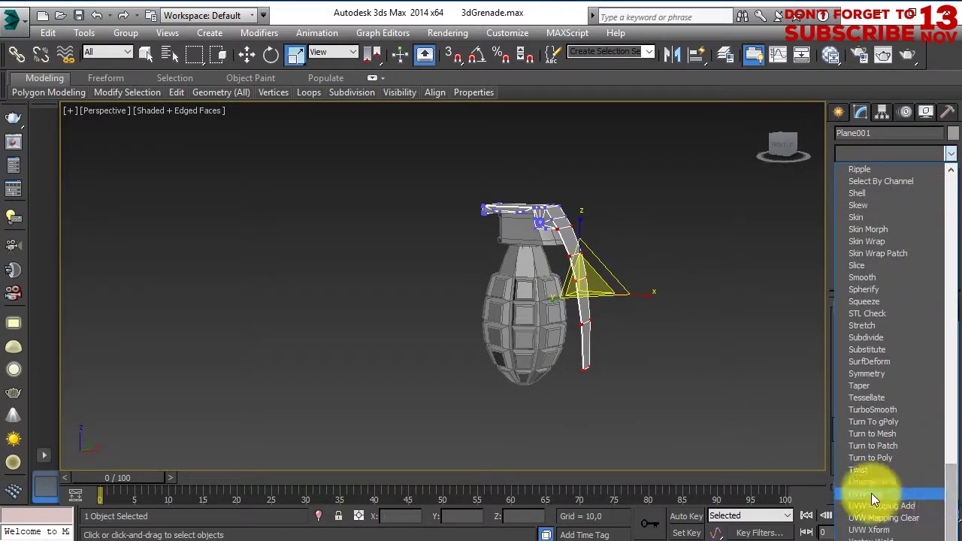
pyautogui.scroll(8, 880, 481)
pyautogui.scroll(8, 885, 414)
pyautogui.click(876, 351)
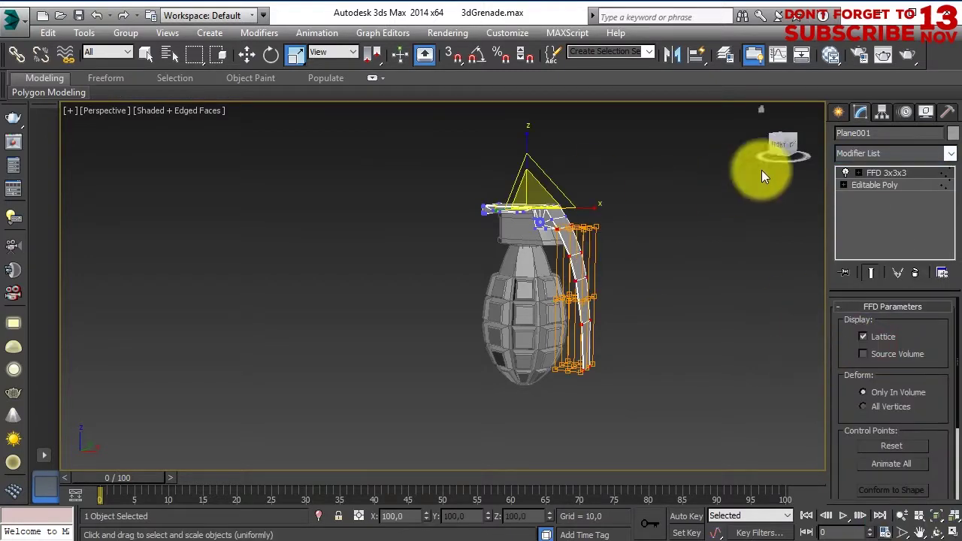
# Move the lattice's lower control points to curve the lever along the body, then return to Top-level
pyautogui.moveTo(689, 344); pyautogui.dragTo(505, 412)
pyautogui.press('w')
pyautogui.scroll(3, 591, 383)
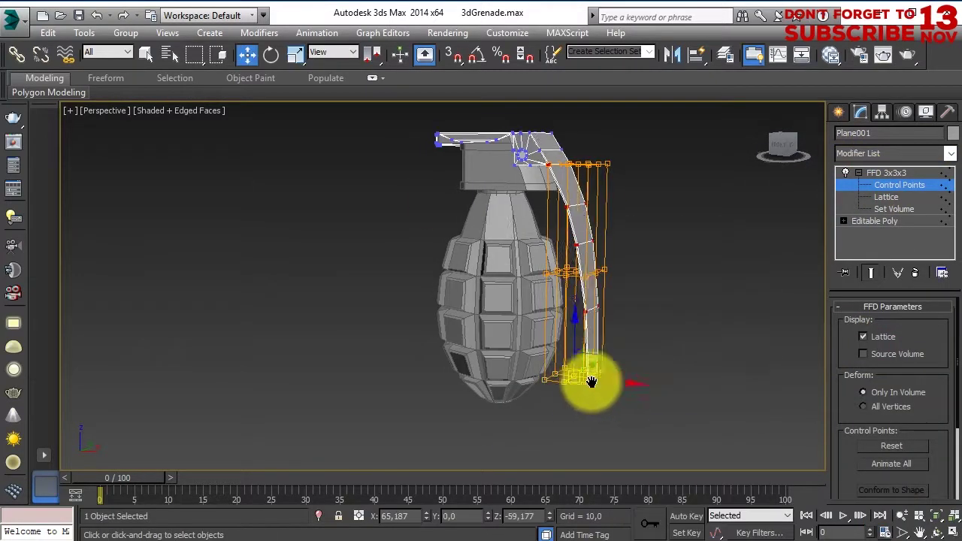
pyautogui.press('f')
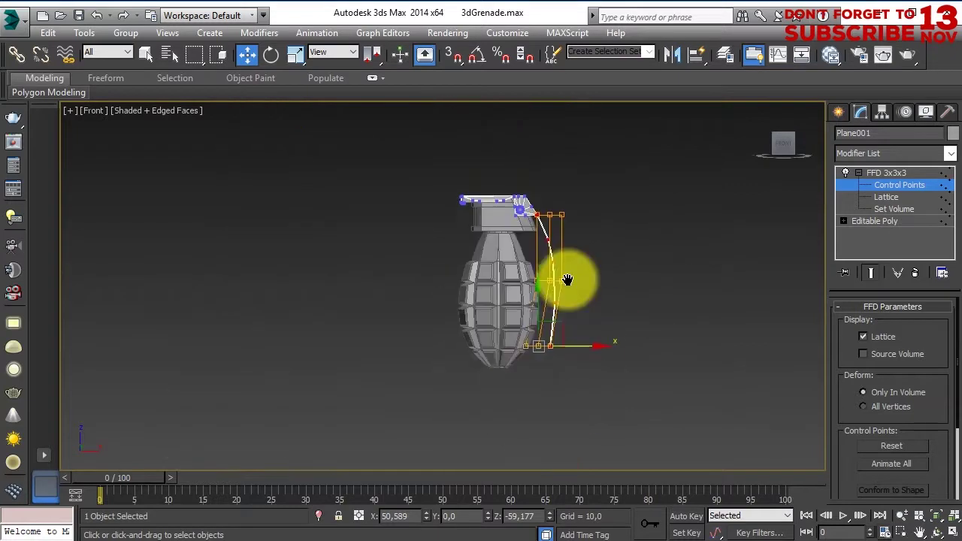
pyautogui.scroll(2, 586, 319)
pyautogui.moveTo(583, 311); pyautogui.dragTo(453, 348)
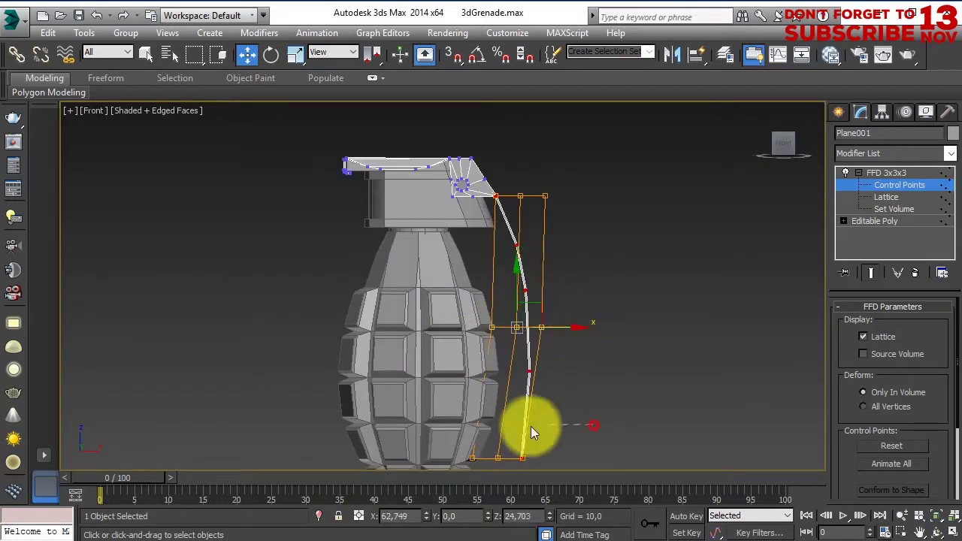
pyautogui.rightClick(587, 331)
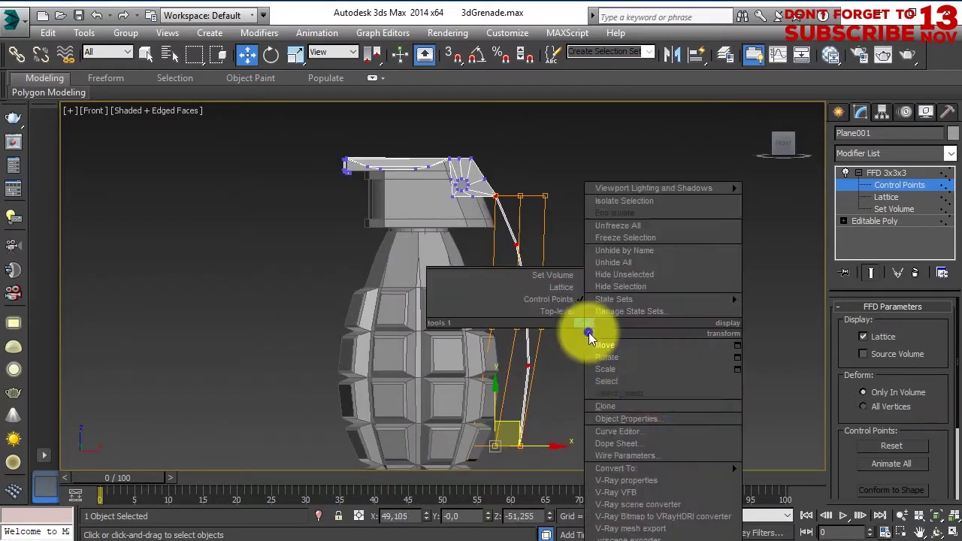
pyautogui.click(778, 481)
pyautogui.scroll(-2, 559, 261)
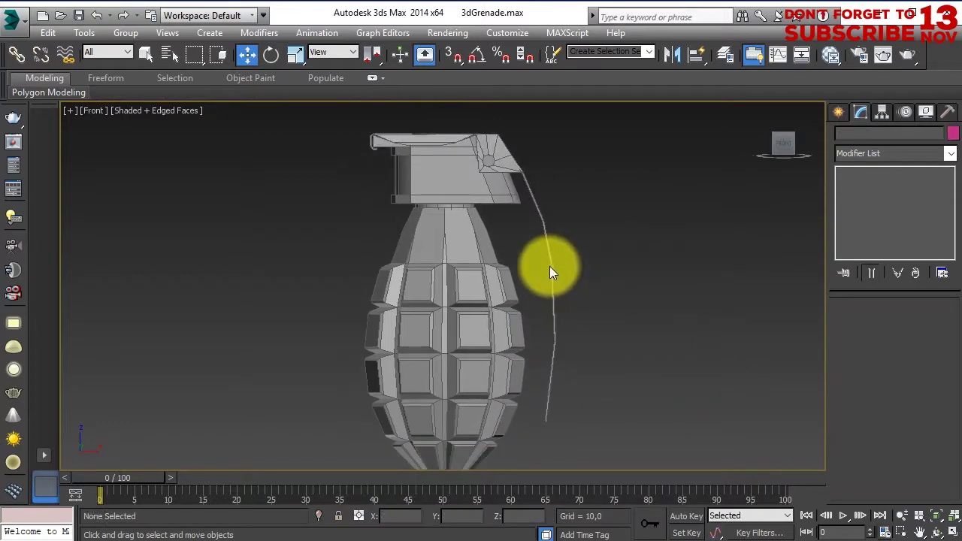
# Create a new cylinder near the lever
pyautogui.scroll(5, 552, 271)
pyautogui.click(839, 111)
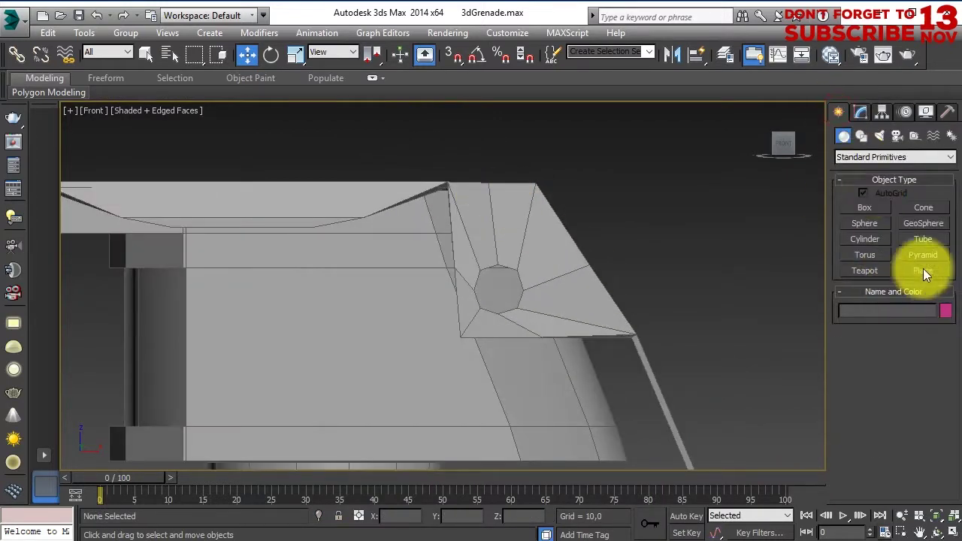
pyautogui.click(867, 238)
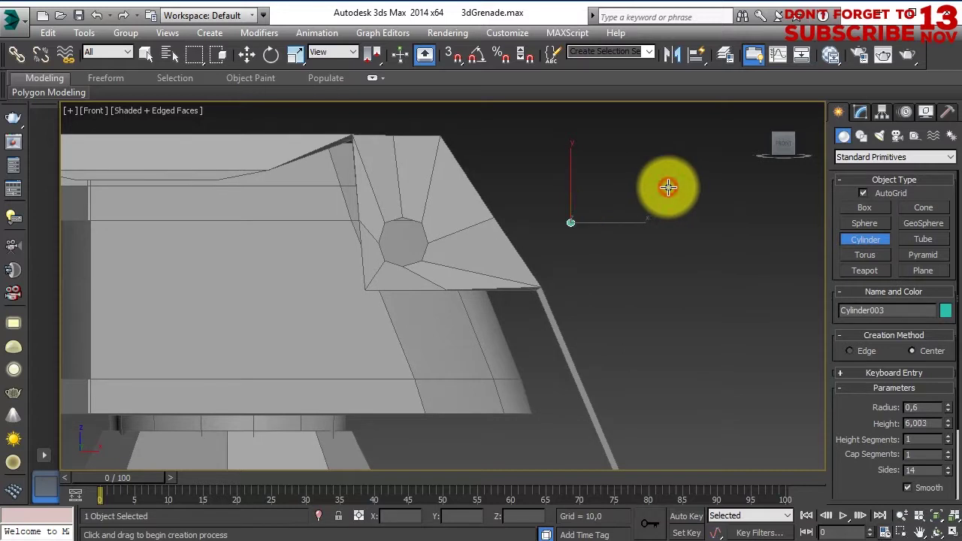
pyautogui.press('w')
pyautogui.scroll(3, 636, 285)
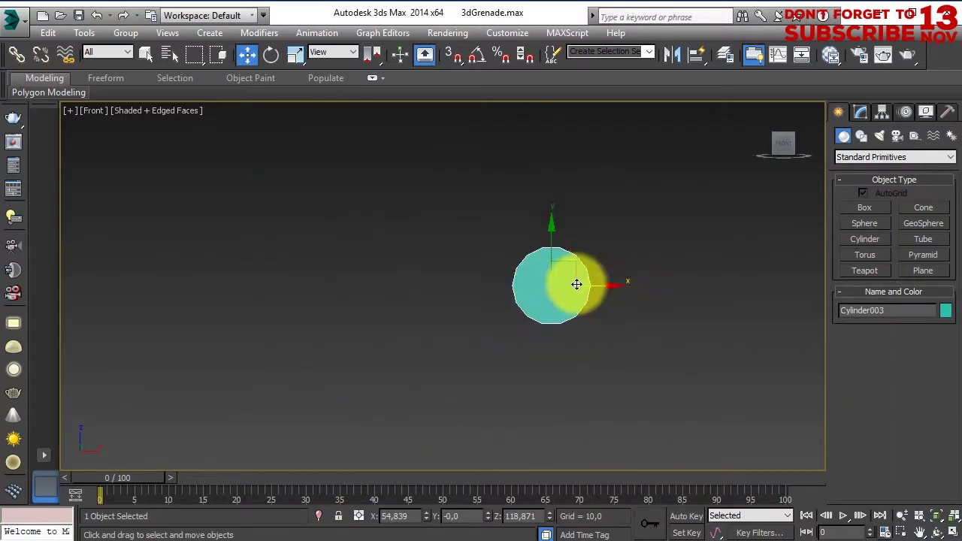
pyautogui.keyDown('alt'); pyautogui.moveTo(576, 281); pyautogui.dragTo(518, 329, button='middle'); pyautogui.keyUp('alt')
# Set the cylinder to 12 sides and adjust its pivot
pyautogui.click(861, 111)
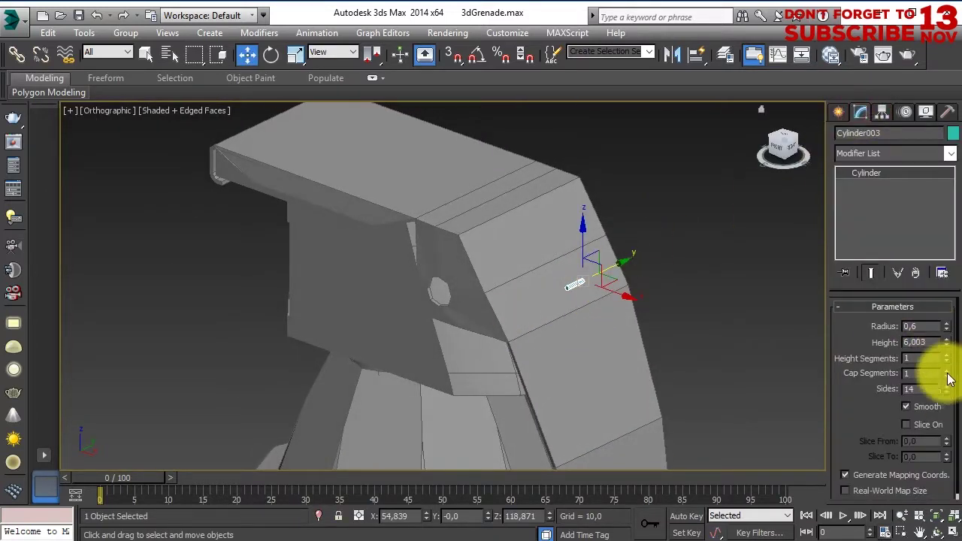
pyautogui.doubleClick(908, 388)
pyautogui.write('12')
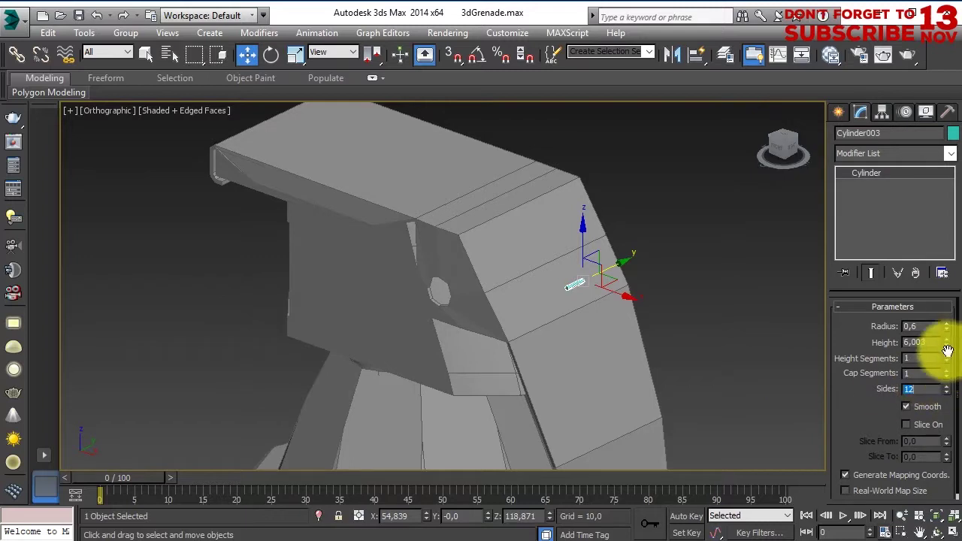
pyautogui.click(882, 112)
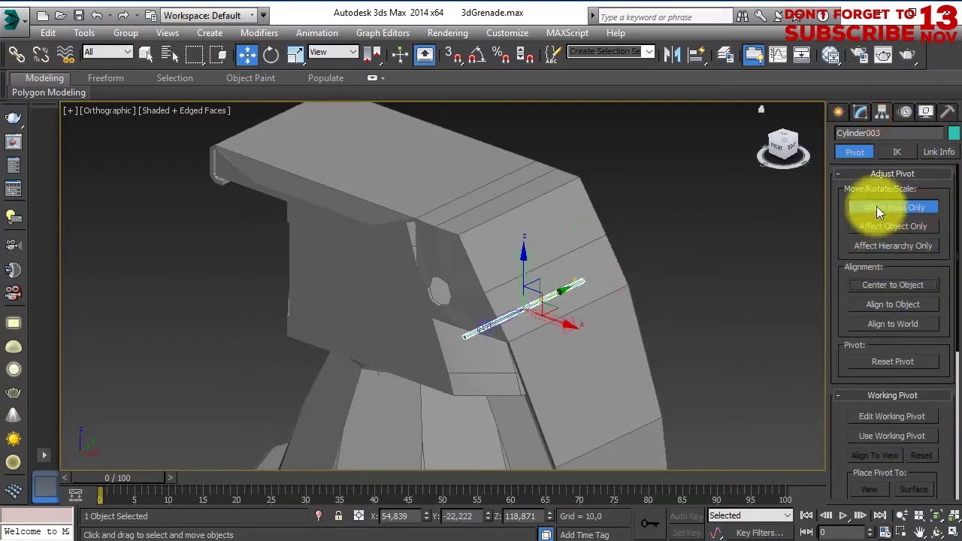
pyautogui.click(879, 208)
pyautogui.moveTo(437, 296)
pyautogui.keyDown('alt'); pyautogui.mouseDown(button='middle')
pyautogui.moveTo(424, 318)
pyautogui.moveTo(436, 326)
pyautogui.mouseUp(button='middle'); pyautogui.keyUp('alt')
pyautogui.scroll(5, 512, 221)
pyautogui.keyDown('alt'); pyautogui.moveTo(513, 221); pyautogui.dragTo(549, 283, button='middle'); pyautogui.keyUp('alt')
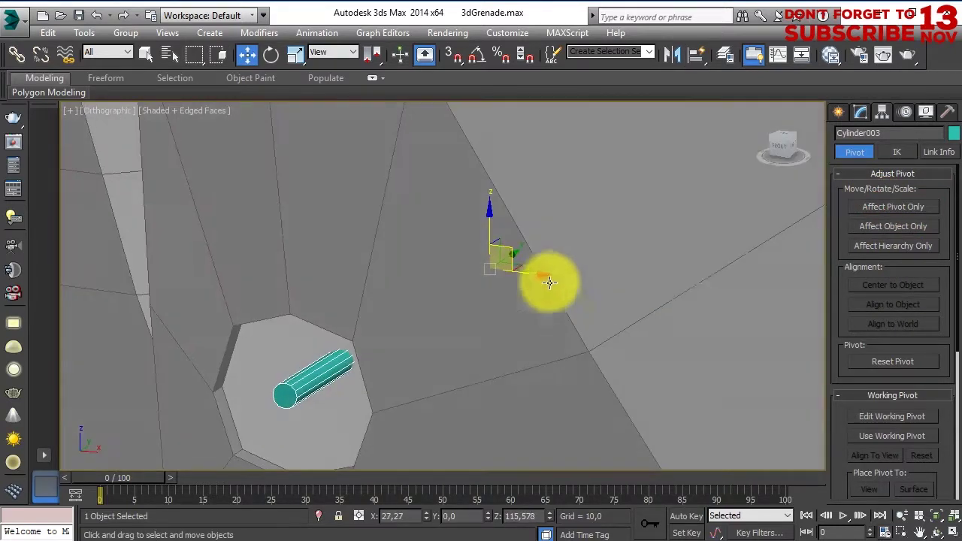
# Increase the cylinder's radius to 2.95 to fill the lever's hole
pyautogui.click(861, 114)
pyautogui.moveTo(855, 357); pyautogui.dragTo(855, 351)
pyautogui.moveTo(946, 321); pyautogui.dragTo(958, 162)
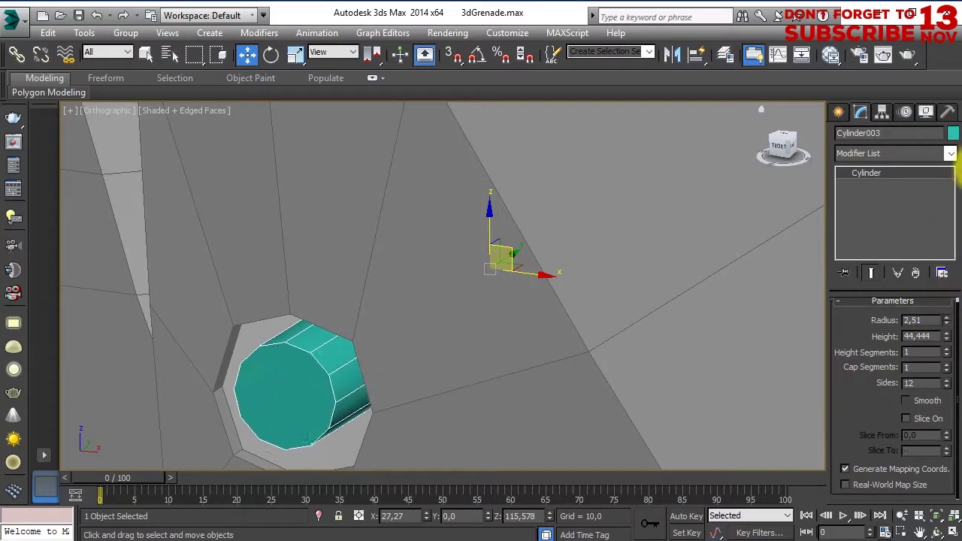
pyautogui.scroll(-5, 407, 277)
pyautogui.moveTo(477, 326)
pyautogui.keyDown('alt'); pyautogui.mouseDown(button='middle')
pyautogui.moveTo(492, 275)
pyautogui.moveTo(683, 334)
pyautogui.mouseUp(button='middle'); pyautogui.keyUp('alt')
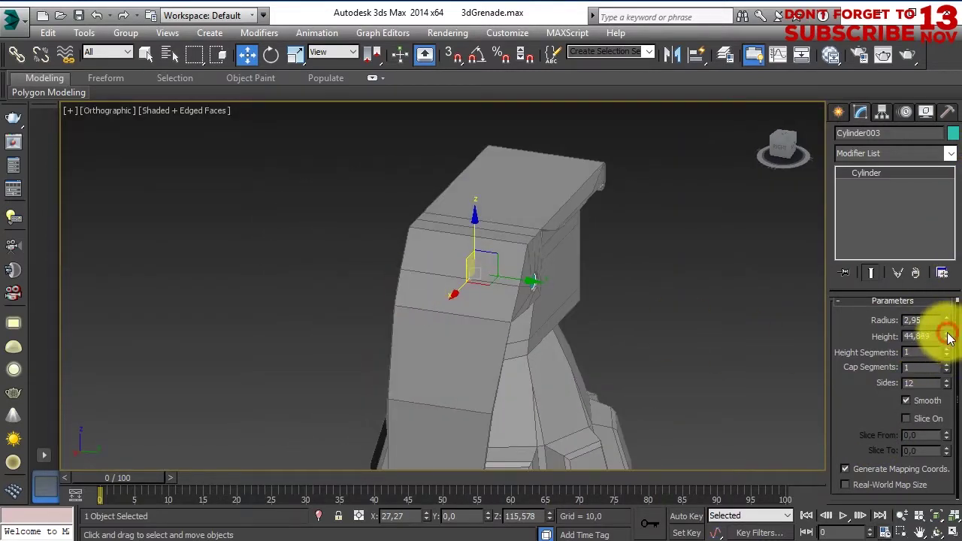
# Scale the cylinder non-uniformly and fit it into the hole
pyautogui.press('r')
pyautogui.moveTo(533, 281)
pyautogui.keyDown('alt'); pyautogui.mouseDown(button='middle')
pyautogui.moveTo(569, 348)
pyautogui.moveTo(595, 339)
pyautogui.moveTo(538, 275)
pyautogui.moveTo(511, 319)
pyautogui.moveTo(440, 290)
pyautogui.mouseUp(button='middle'); pyautogui.keyUp('alt')
pyautogui.scroll(3, 451, 278)
pyautogui.press('r')
pyautogui.moveTo(459, 250)
pyautogui.keyDown('alt'); pyautogui.mouseDown(button='middle')
pyautogui.moveTo(546, 318)
pyautogui.moveTo(456, 259)
pyautogui.mouseUp(button='middle'); pyautogui.keyUp('alt')
pyautogui.press('w')
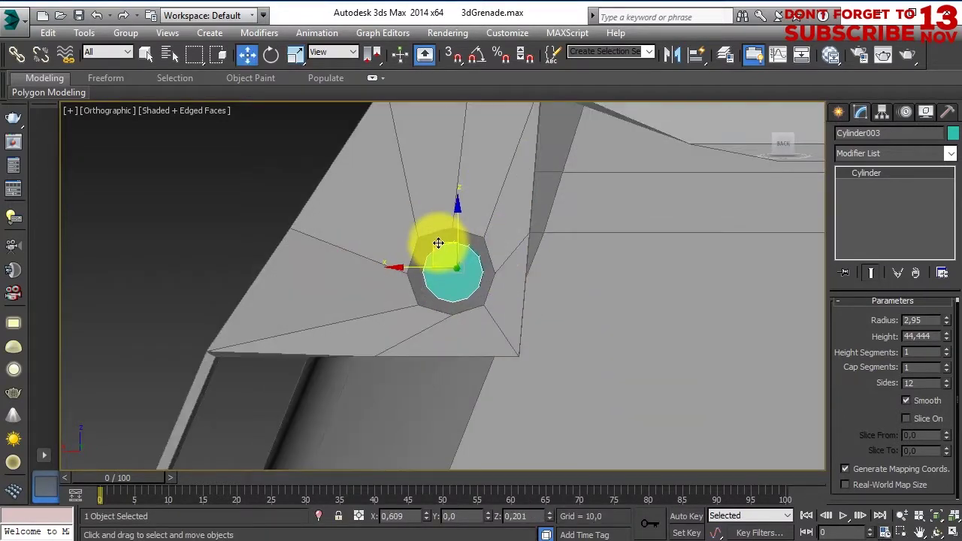
pyautogui.rightClick(399, 272)
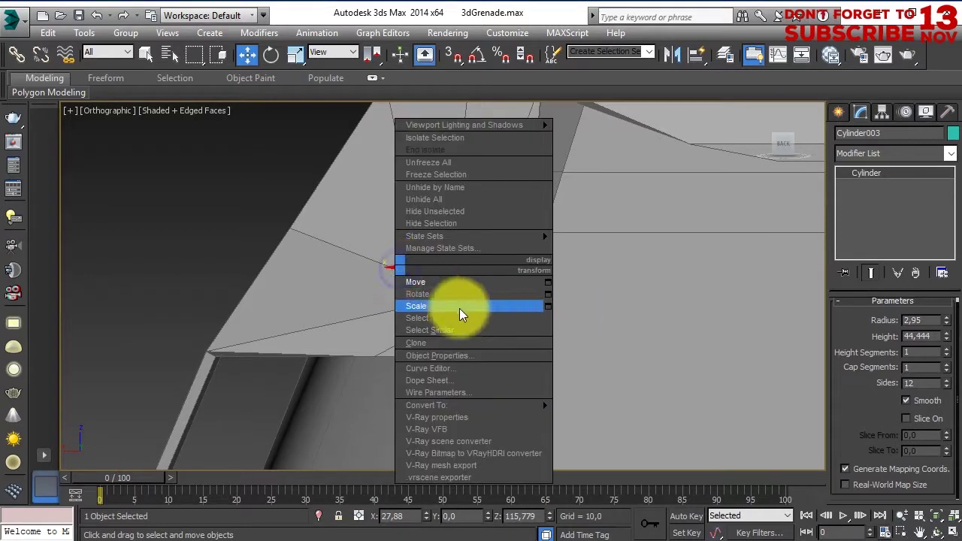
pyautogui.click(457, 309)
pyautogui.moveTo(476, 232)
pyautogui.keyDown('alt'); pyautogui.mouseDown(button='middle')
pyautogui.moveTo(579, 311)
pyautogui.moveTo(558, 343)
pyautogui.moveTo(527, 328)
pyautogui.mouseUp(button='middle'); pyautogui.keyUp('alt')
# Convert the cylinder pin to an Editable Poly and zoom onto it in the front view
pyautogui.rightClick(376, 326)
pyautogui.click(588, 474)
pyautogui.press('4')
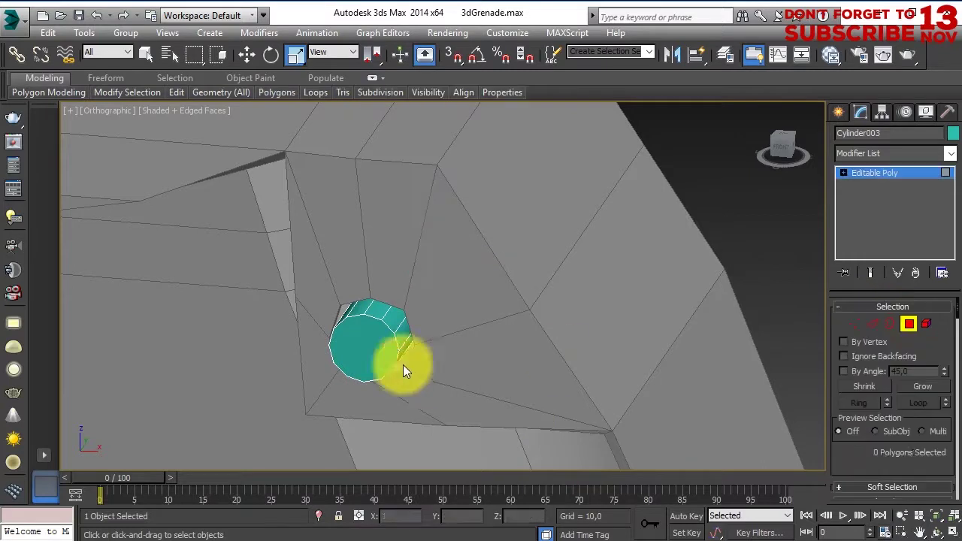
pyautogui.keyDown('alt'); pyautogui.moveTo(419, 376); pyautogui.dragTo(401, 347, button='middle'); pyautogui.keyUp('alt')
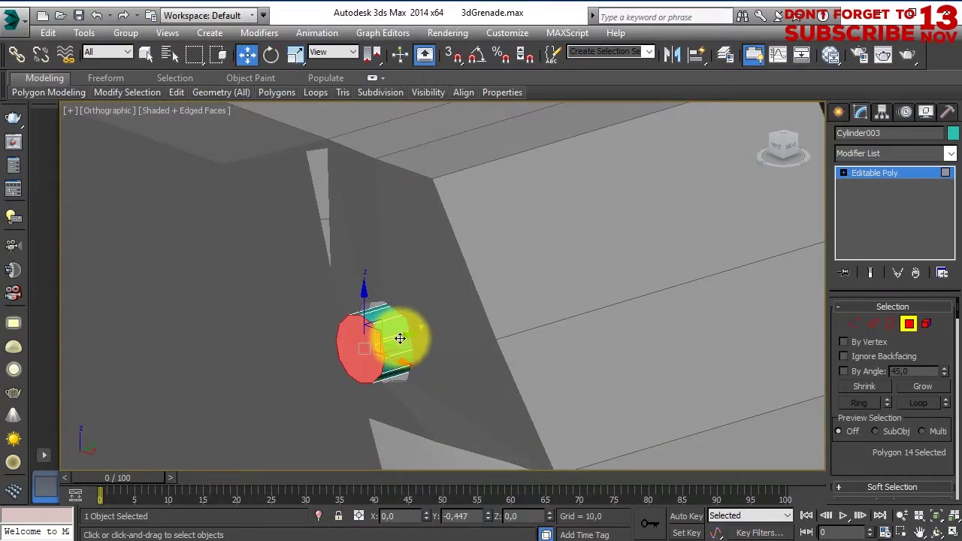
pyautogui.click(909, 323)
pyautogui.press('f')
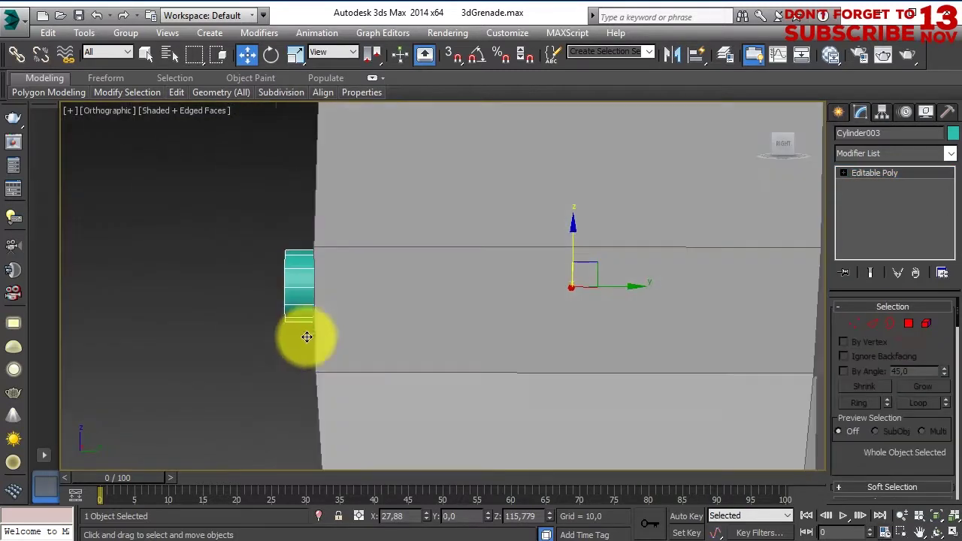
pyautogui.press('z')
pyautogui.scroll(-2, 408, 339)
pyautogui.click(838, 113)
# Draw a circle beside the pin's end and enable viewport rendering so it shows as a thick ring
pyautogui.click(862, 135)
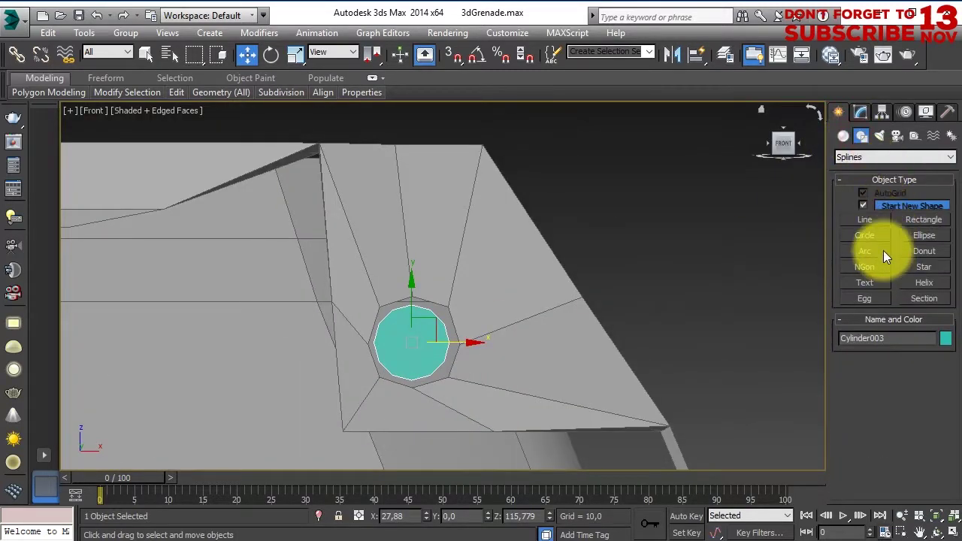
pyautogui.moveTo(477, 338); pyautogui.dragTo(484, 322, button='middle')
pyautogui.click(876, 234)
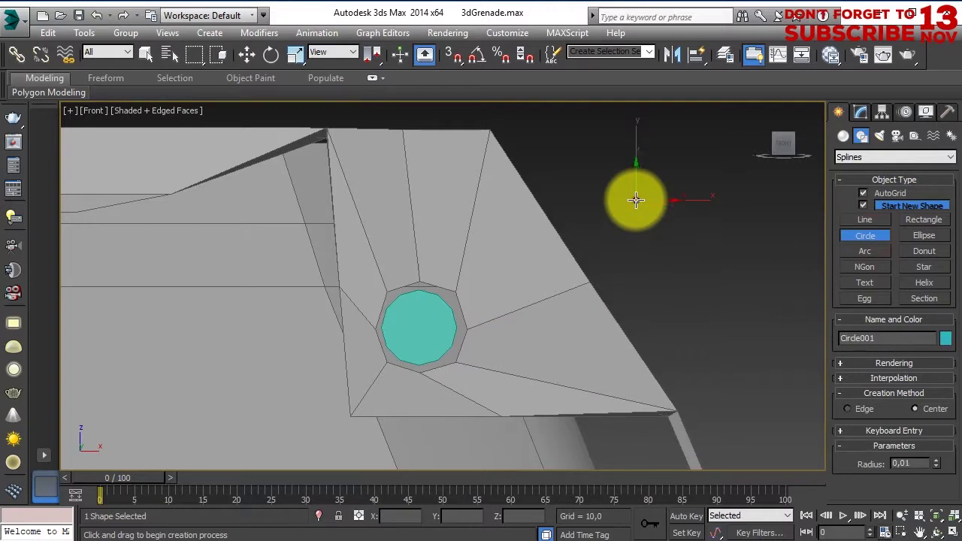
pyautogui.moveTo(636, 201); pyautogui.dragTo(663, 222)
pyautogui.moveTo(486, 348)
pyautogui.keyDown('alt'); pyautogui.mouseDown(button='middle')
pyautogui.moveTo(455, 322)
pyautogui.moveTo(501, 327)
pyautogui.mouseUp(button='middle'); pyautogui.keyUp('alt')
pyautogui.click(861, 111)
pyautogui.click(892, 303)
pyautogui.click(842, 329)
pyautogui.scroll(2, 332, 346)
# Rotate the ring 90° with Angle Snap to face the pin, then scale it to nearly double size
pyautogui.press('e')
pyautogui.click(476, 54)
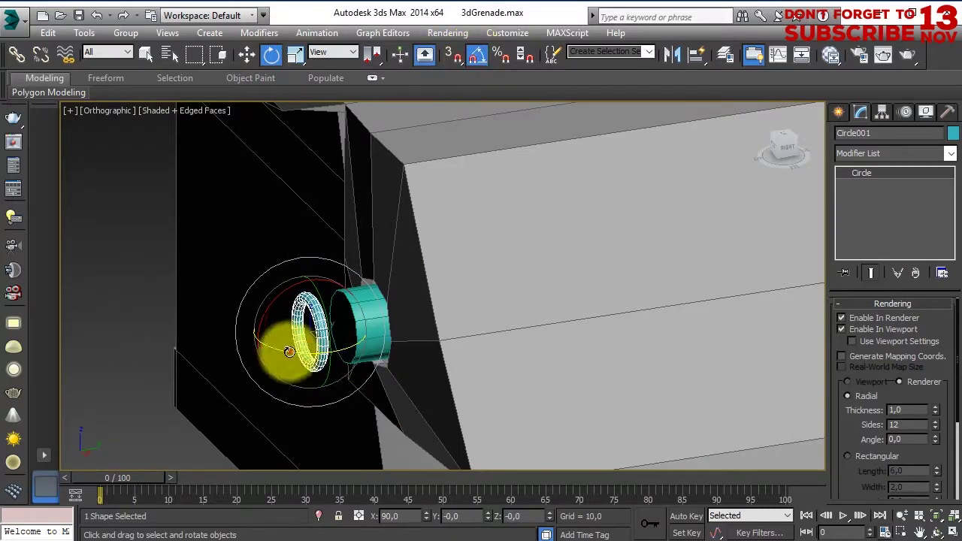
pyautogui.moveTo(286, 348); pyautogui.dragTo(358, 354)
pyautogui.moveTo(358, 355)
pyautogui.keyDown('alt'); pyautogui.mouseDown(button='middle')
pyautogui.moveTo(462, 349)
pyautogui.moveTo(537, 300)
pyautogui.mouseUp(button='middle'); pyautogui.keyUp('alt')
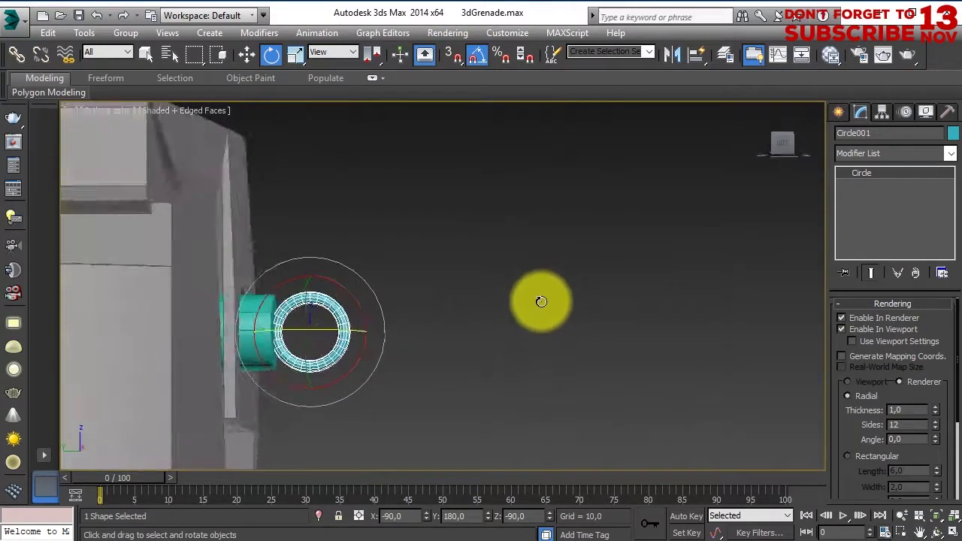
pyautogui.rightClick(334, 331)
pyautogui.click(376, 354)
pyautogui.moveTo(333, 301); pyautogui.dragTo(374, 252)
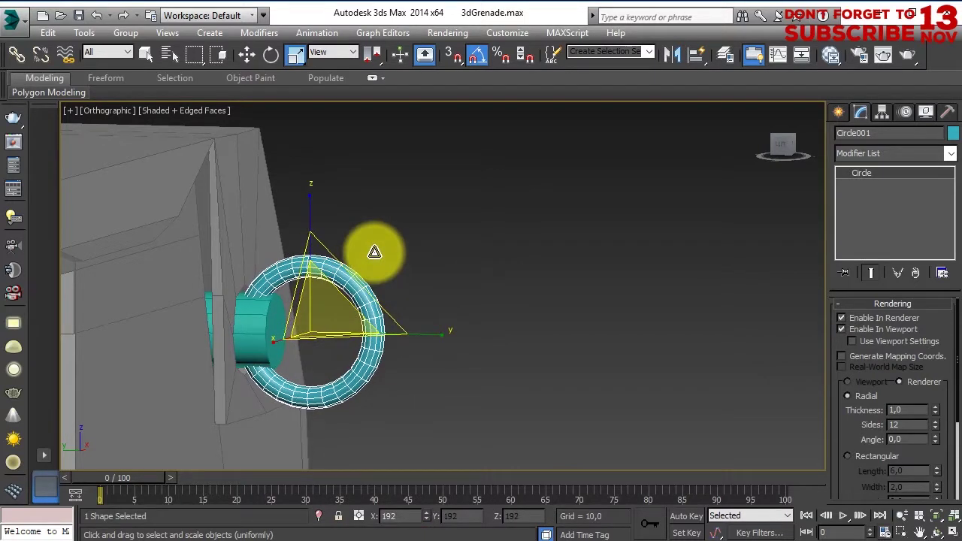
pyautogui.scroll(-5, 365, 333)
pyautogui.moveTo(255, 380)
pyautogui.keyDown('alt'); pyautogui.mouseDown(button='middle')
pyautogui.moveTo(390, 373)
pyautogui.moveTo(144, 361)
pyautogui.moveTo(433, 291)
pyautogui.mouseUp(button='middle'); pyautogui.keyUp('alt')
pyautogui.scroll(4, 384, 245)
# Clone the ring with a 90° rotation to create Circle002
pyautogui.rightClick(383, 244)
pyautogui.click(430, 277)
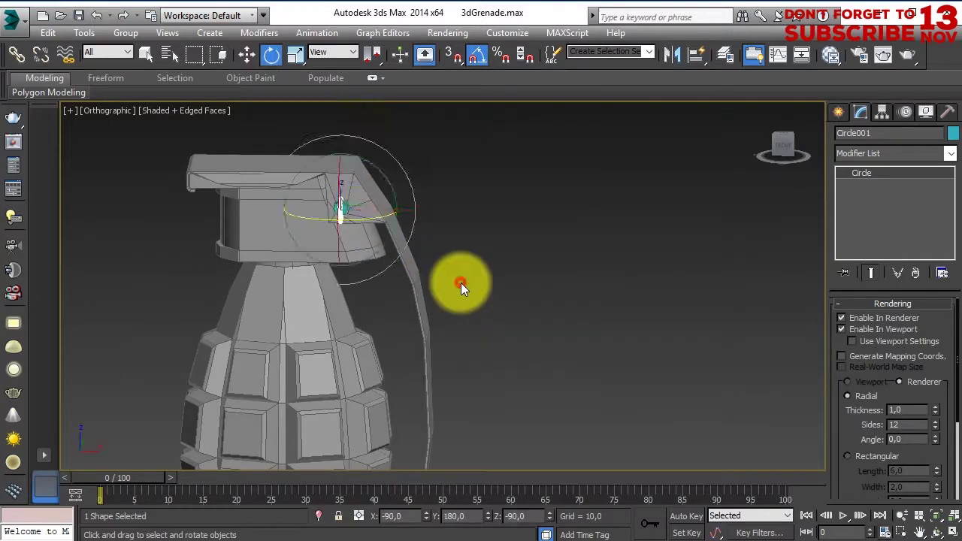
pyautogui.scroll(4, 461, 283)
pyautogui.scroll(-2, 406, 291)
pyautogui.keyDown('shift'); pyautogui.moveTo(410, 290); pyautogui.dragTo(459, 300); pyautogui.keyUp('shift')
pyautogui.press('Return')
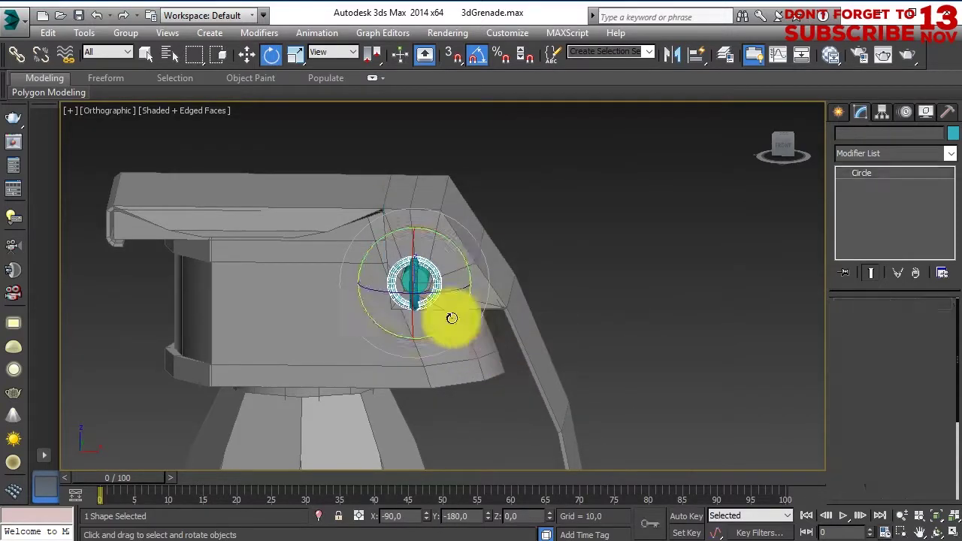
pyautogui.scroll(-2, 872, 451)
# Enlarge the copied circle's radius and select it as the large pull ring
pyautogui.scroll(-2, 867, 479)
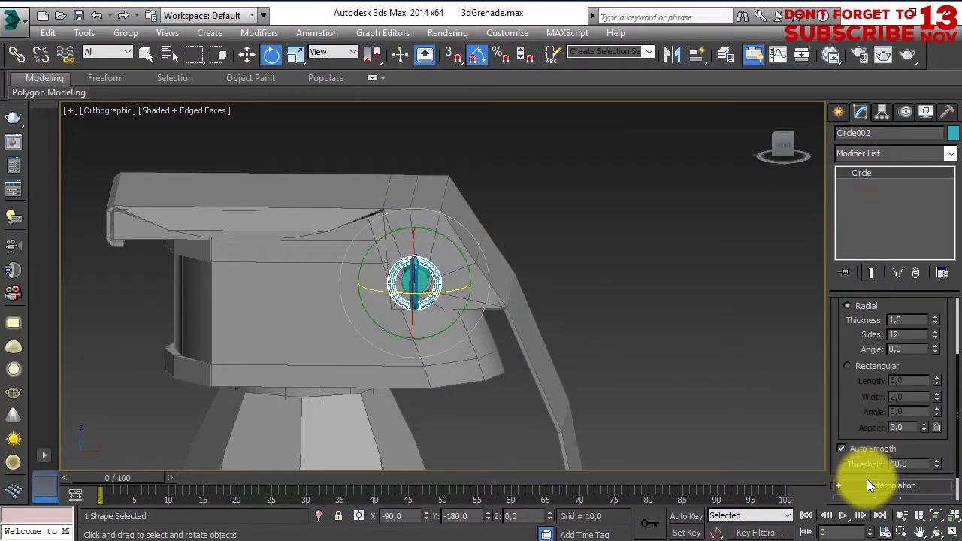
pyautogui.scroll(-2, 870, 483)
pyautogui.moveTo(936, 487); pyautogui.dragTo(928, 221)
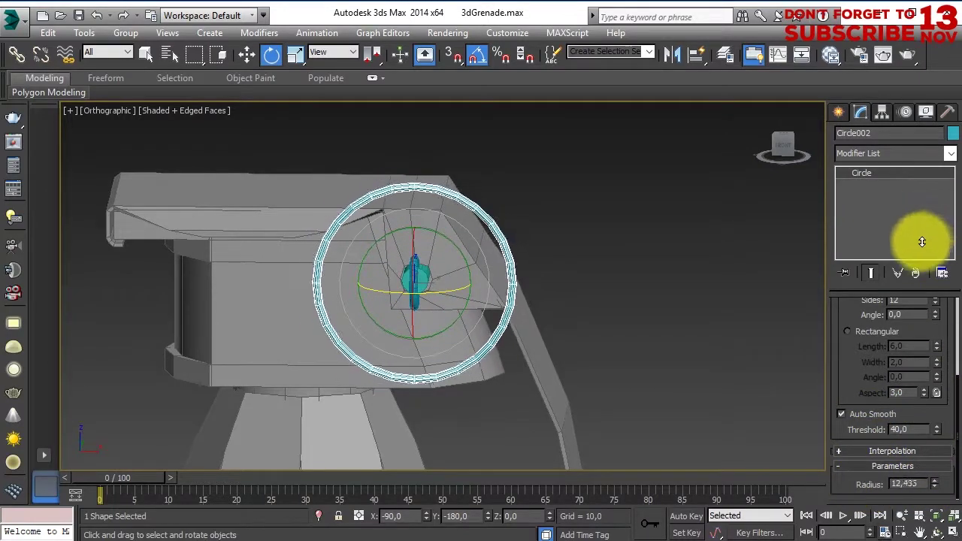
pyautogui.scroll(-3, 481, 289)
pyautogui.click(459, 235)
pyautogui.scroll(3, 459, 235)
pyautogui.click(461, 291)
pyautogui.press('w')
pyautogui.moveTo(462, 291)
pyautogui.keyDown('alt'); pyautogui.mouseDown(button='middle')
pyautogui.moveTo(393, 316)
pyautogui.moveTo(583, 296)
pyautogui.moveTo(408, 308)
pyautogui.moveTo(422, 331)
pyautogui.mouseUp(button='middle'); pyautogui.keyUp('alt')
pyautogui.scroll(-2, 404, 339)
pyautogui.keyDown('alt'); pyautogui.moveTo(623, 376); pyautogui.dragTo(841, 395, button='middle'); pyautogui.keyUp('alt')
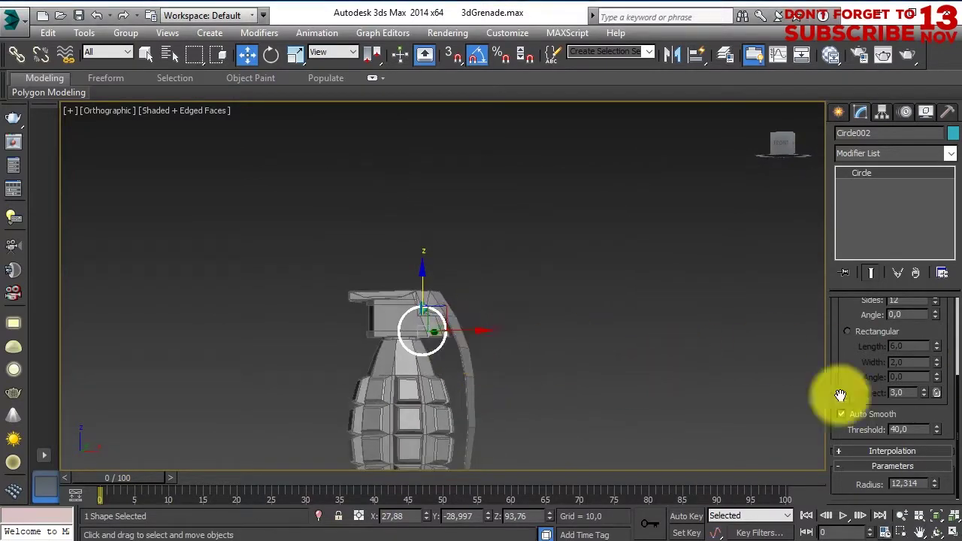
pyautogui.scroll(2, 570, 348)
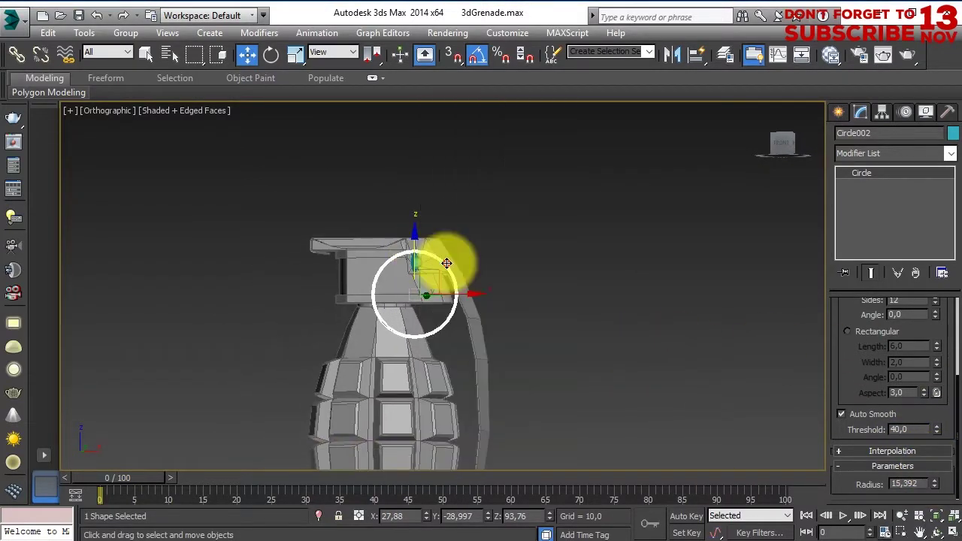
pyautogui.scroll(5, 445, 301)
pyautogui.scroll(3, 437, 328)
# Shrink the small ring's radius and review the selected shapes' object colour
pyautogui.click(457, 285)
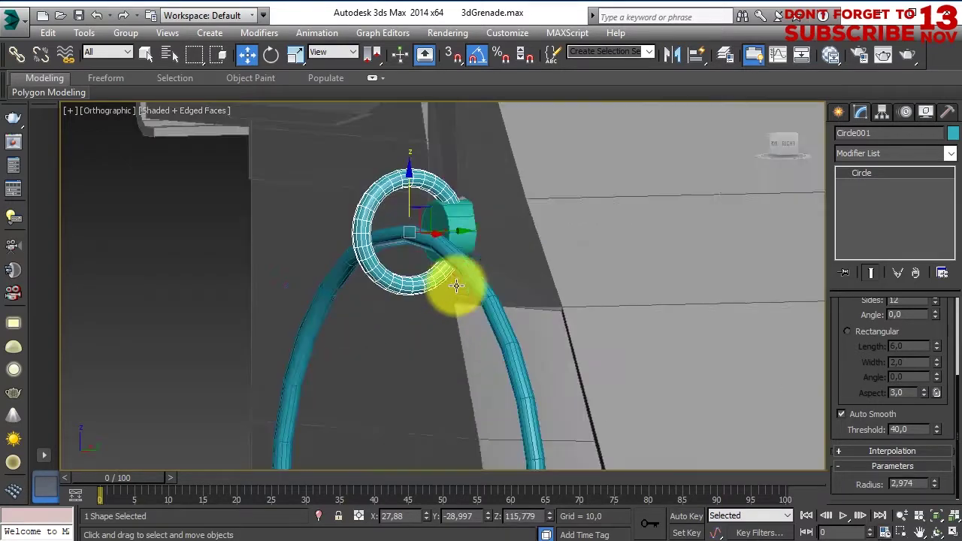
pyautogui.moveTo(938, 487); pyautogui.dragTo(946, 525)
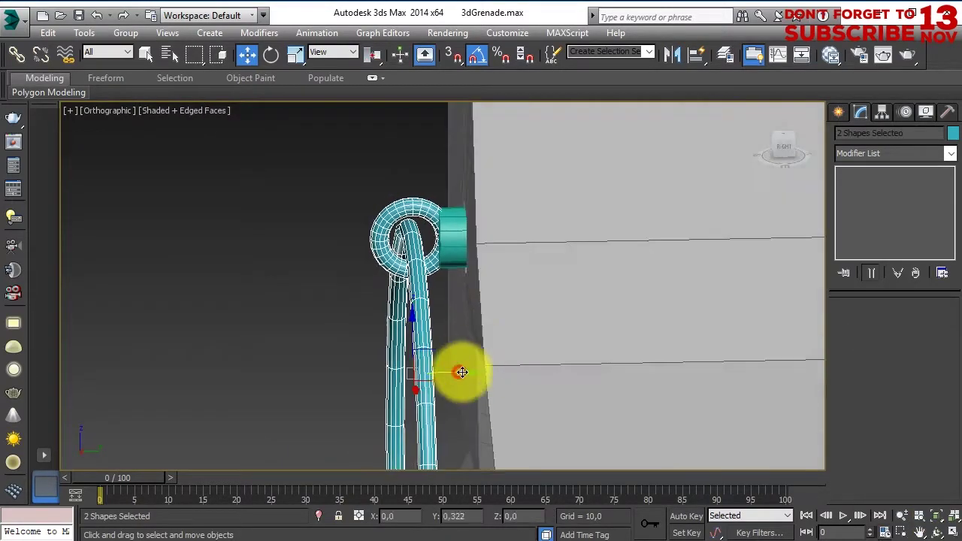
pyautogui.keyDown('alt'); pyautogui.moveTo(481, 326); pyautogui.dragTo(472, 374, button='middle'); pyautogui.keyUp('alt')
pyautogui.keyDown('ctrl'); pyautogui.click(496, 319); pyautogui.keyUp('ctrl')
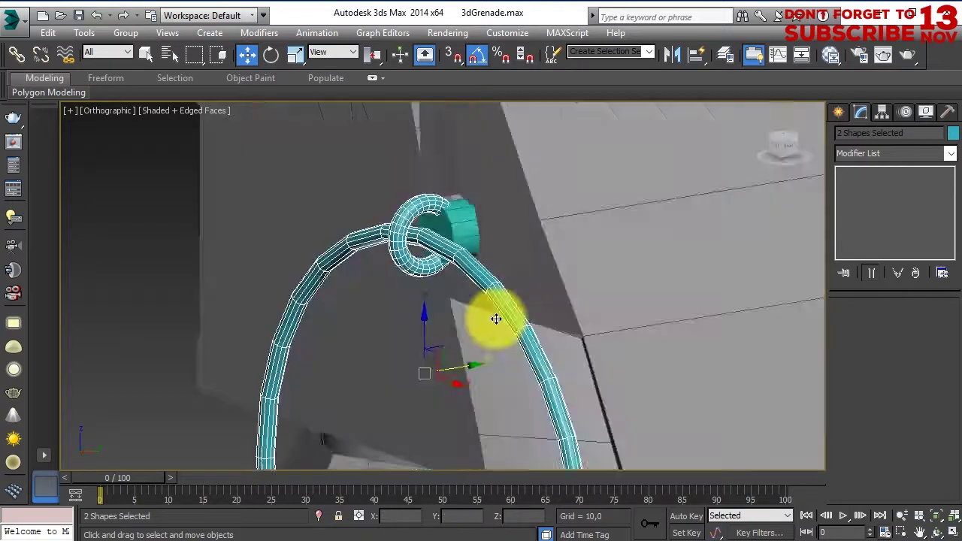
pyautogui.keyDown('ctrl'); pyautogui.click(441, 210); pyautogui.keyUp('ctrl')
pyautogui.click(953, 132)
pyautogui.click(559, 364)
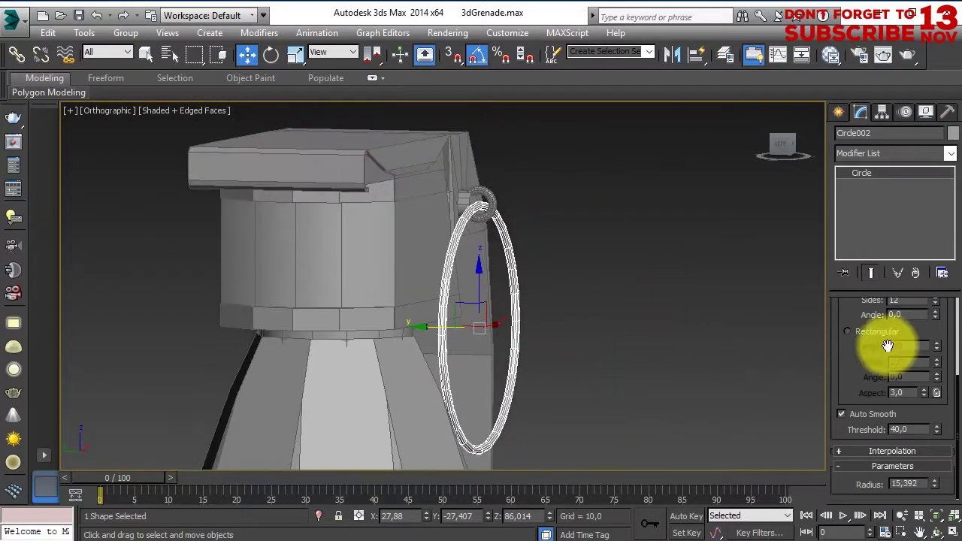
# Set the large pull ring Circle002's render thickness to 2
pyautogui.scroll(5, 838, 372)
pyautogui.moveTo(516, 311)
pyautogui.keyDown('alt'); pyautogui.mouseDown(button='middle')
pyautogui.moveTo(495, 345)
pyautogui.moveTo(684, 344)
pyautogui.moveTo(592, 347)
pyautogui.mouseUp(button='middle'); pyautogui.keyUp('alt')
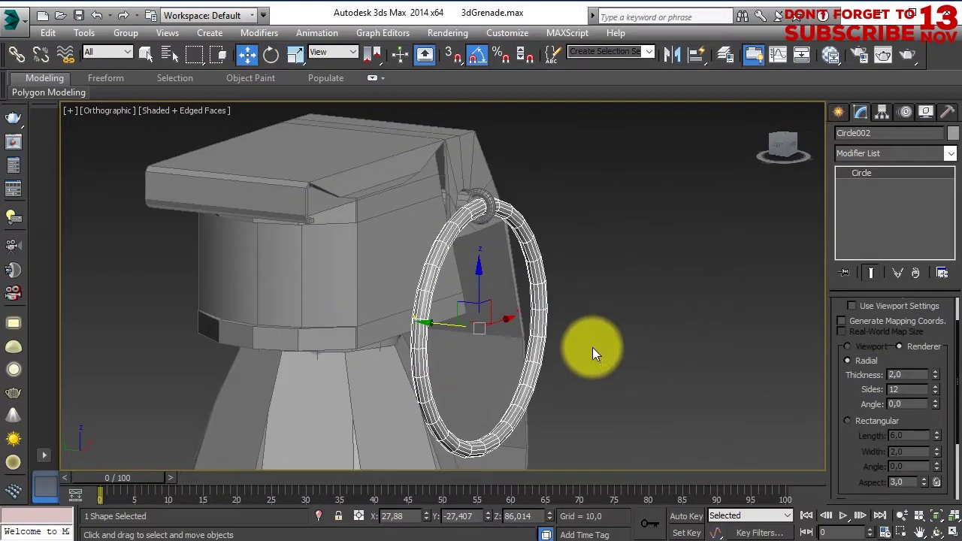
pyautogui.click(481, 201)
pyautogui.click(524, 232)
pyautogui.press('Return')
pyautogui.keyDown('alt'); pyautogui.moveTo(527, 323); pyautogui.dragTo(676, 339, button='middle'); pyautogui.keyUp('alt')
pyautogui.click(856, 378)
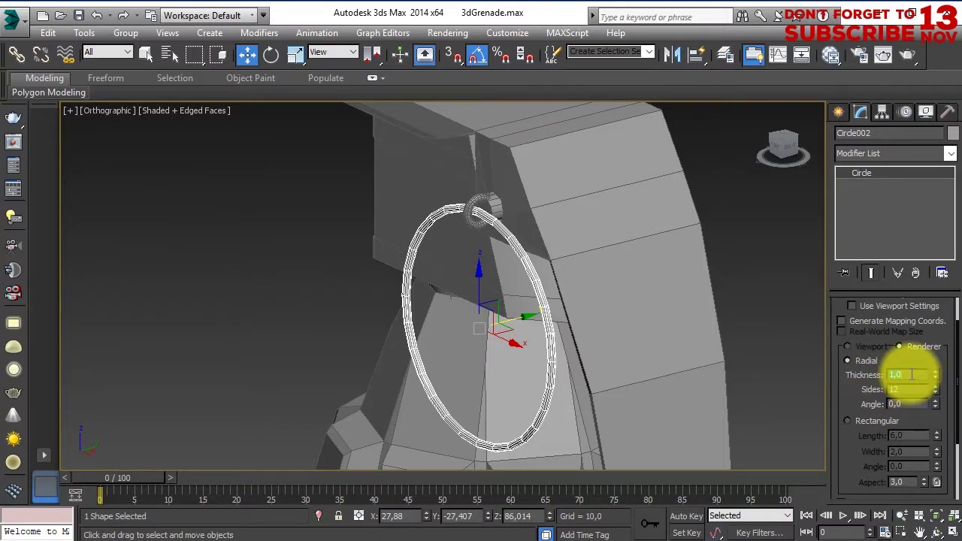
pyautogui.write('2')
pyautogui.press('Return')
pyautogui.moveTo(576, 361)
pyautogui.keyDown('alt'); pyautogui.mouseDown(button='middle')
pyautogui.moveTo(473, 305)
pyautogui.moveTo(533, 351)
pyautogui.mouseUp(button='middle'); pyautogui.keyUp('alt')
pyautogui.scroll(-2, 534, 333)
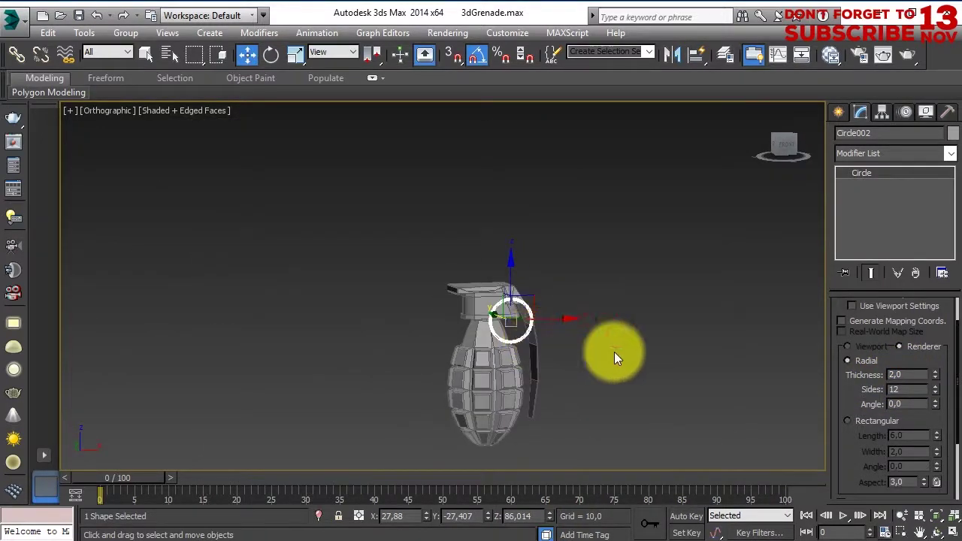
# Select and frame the small ring on the fuse to check how the pull ring hangs
pyautogui.click(547, 359)
pyautogui.press('z')
pyautogui.moveTo(481, 353)
pyautogui.keyDown('alt'); pyautogui.mouseDown(button='middle')
pyautogui.moveTo(546, 337)
pyautogui.moveTo(348, 374)
pyautogui.moveTo(647, 285)
pyautogui.moveTo(462, 340)
pyautogui.mouseUp(button='middle'); pyautogui.keyUp('alt')
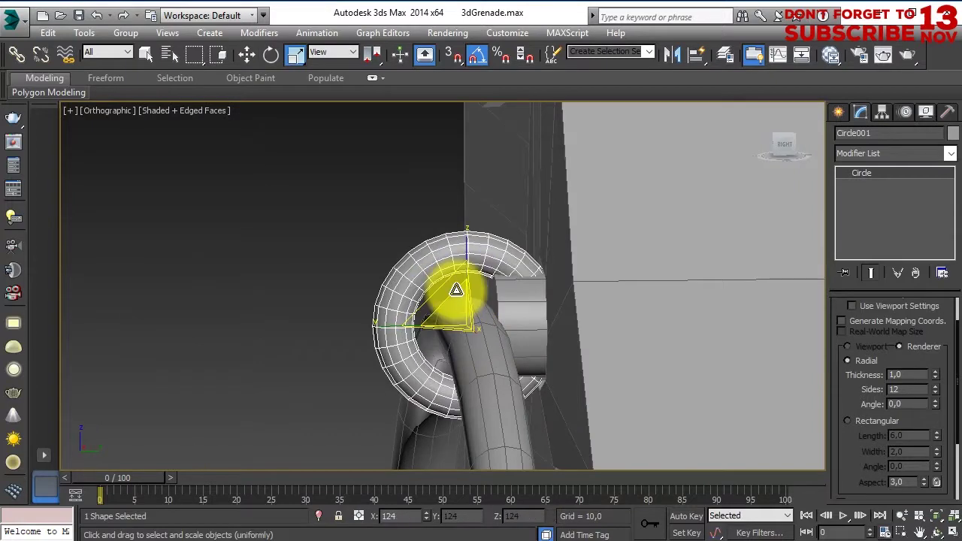
pyautogui.press('w')
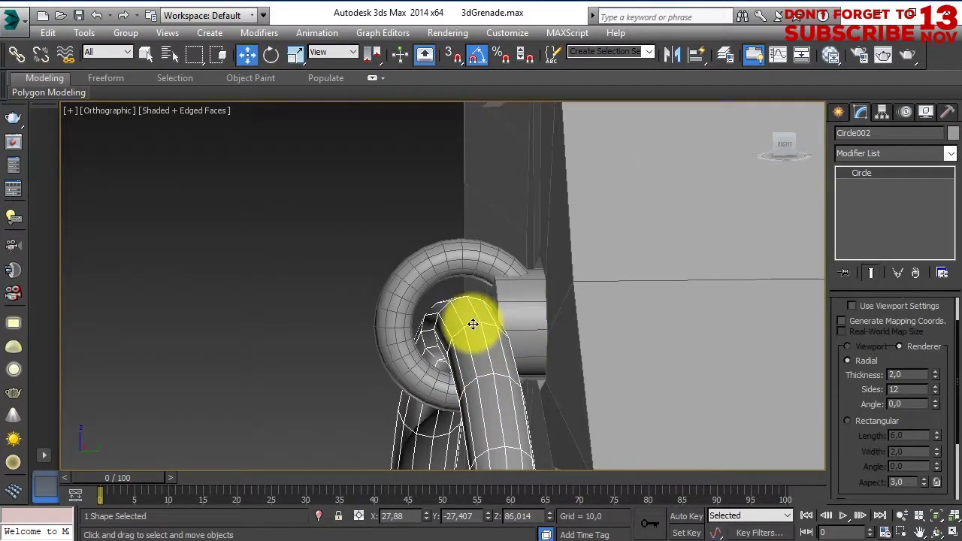
pyautogui.scroll(-3, 473, 324)
pyautogui.scroll(-2, 455, 348)
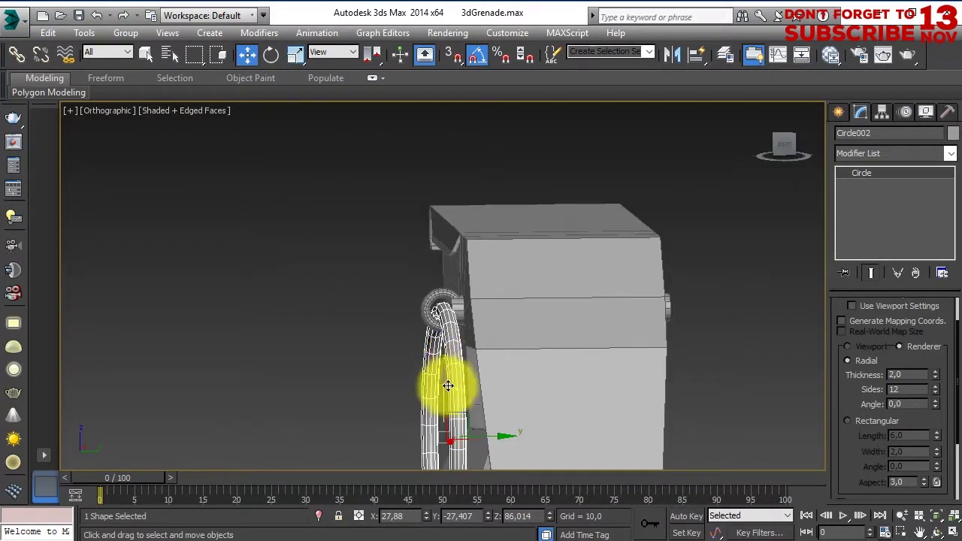
# Move Circle002's pivot to the small ring using Affect Pivot Only in the Hierarchy panel
pyautogui.click(882, 113)
pyautogui.scroll(3, 453, 270)
pyautogui.keyDown('alt'); pyautogui.moveTo(466, 311); pyautogui.dragTo(476, 243, button='middle'); pyautogui.keyUp('alt')
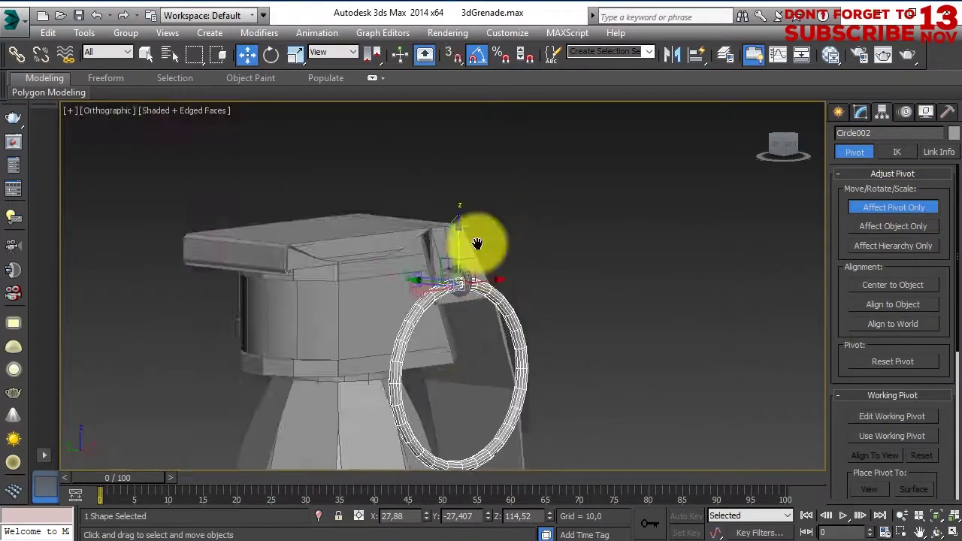
pyautogui.scroll(3, 416, 316)
pyautogui.scroll(-3, 406, 324)
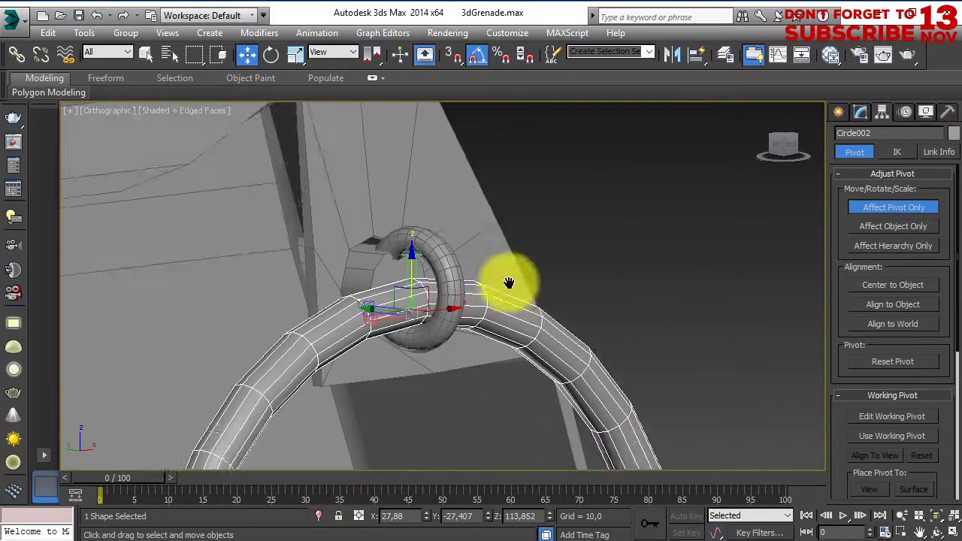
pyautogui.keyDown('alt'); pyautogui.moveTo(509, 279); pyautogui.dragTo(554, 275, button='middle'); pyautogui.keyUp('alt')
# Rotate the pull ring about -85° around its attachment point, then select the grenade body
pyautogui.rightClick(529, 299)
pyautogui.click(584, 333)
pyautogui.moveTo(584, 333)
pyautogui.keyDown('alt'); pyautogui.mouseDown(button='middle')
pyautogui.moveTo(505, 144)
pyautogui.moveTo(484, 279)
pyautogui.moveTo(236, 296)
pyautogui.mouseUp(button='middle'); pyautogui.keyUp('alt')
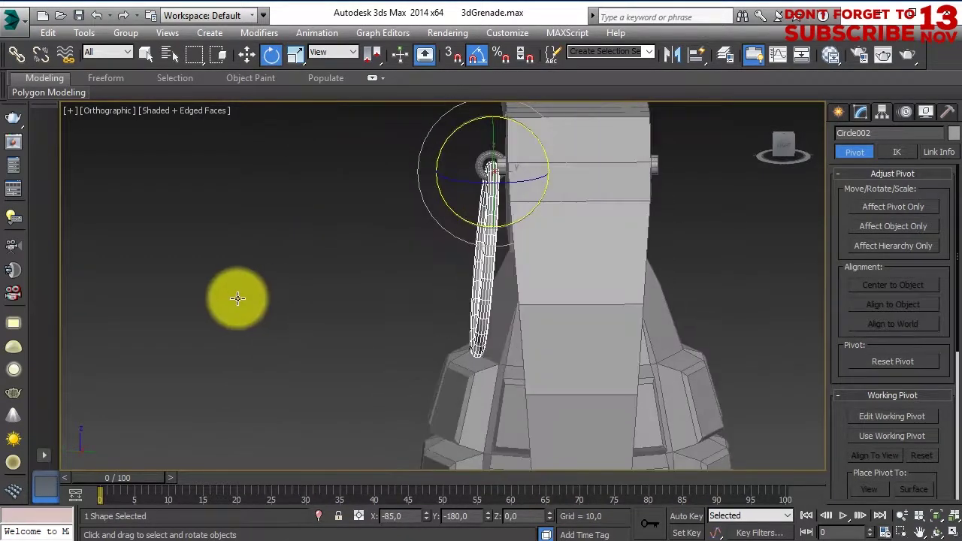
pyautogui.scroll(-3, 629, 305)
pyautogui.moveTo(629, 303); pyautogui.dragTo(150, 404, button='middle')
pyautogui.scroll(3, 519, 318)
pyautogui.scroll(-2, 494, 423)
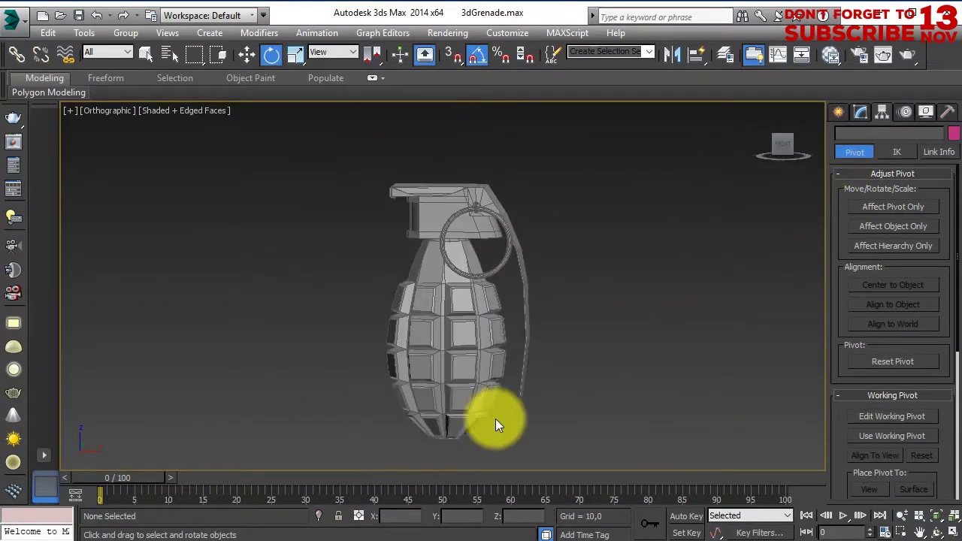
pyautogui.click(451, 401)
pyautogui.moveTo(451, 401)
pyautogui.keyDown('alt'); pyautogui.mouseDown(button='middle')
pyautogui.moveTo(299, 393)
pyautogui.moveTo(830, 392)
pyautogui.moveTo(640, 394)
pyautogui.moveTo(394, 315)
pyautogui.moveTo(651, 412)
pyautogui.mouseUp(button='middle'); pyautogui.keyUp('alt')
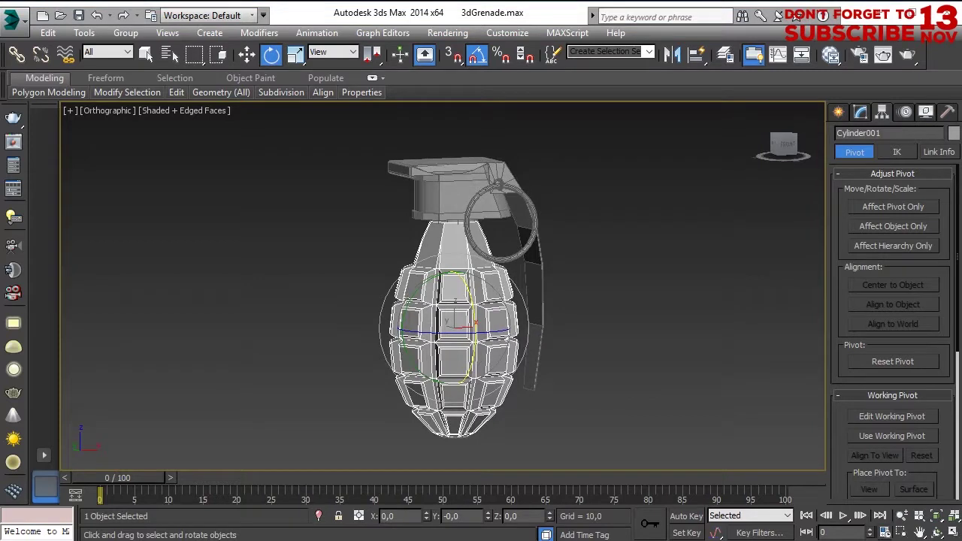
# Add an FFD 4x4x4 modifier to the grenade body Cylinder001
pyautogui.click(861, 112)
pyautogui.click(951, 153)
pyautogui.scroll(-3, 939, 354)
pyautogui.scroll(-4, 932, 421)
pyautogui.scroll(7, 902, 437)
pyautogui.scroll(10, 895, 376)
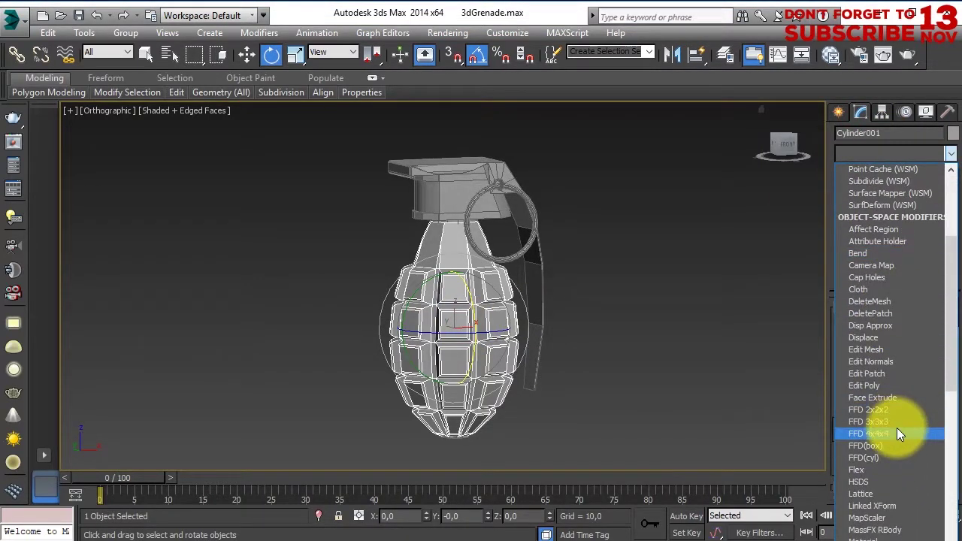
pyautogui.click(897, 434)
# Scale and move the FFD control points so the body's middle bulges wider
pyautogui.rightClick(469, 312)
pyautogui.click(570, 318)
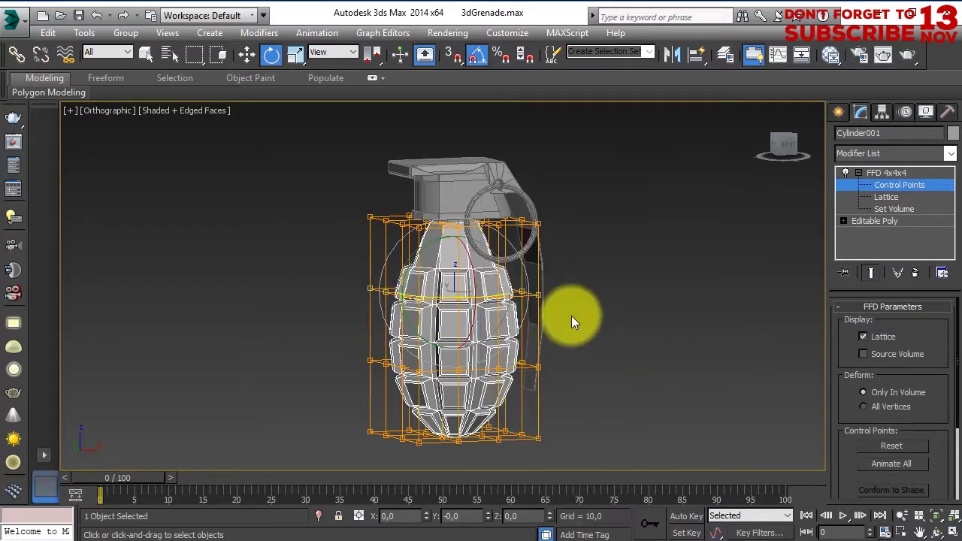
pyautogui.hotkey('ctrl', 'a')
pyautogui.rightClick(522, 307)
pyautogui.click(565, 348)
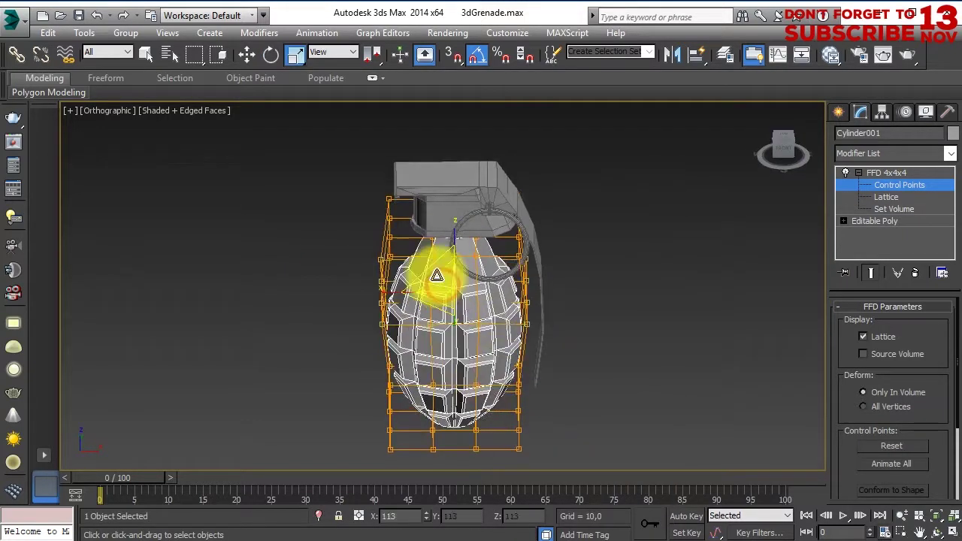
pyautogui.moveTo(436, 275); pyautogui.dragTo(520, 297)
pyautogui.moveTo(490, 365); pyautogui.dragTo(484, 358)
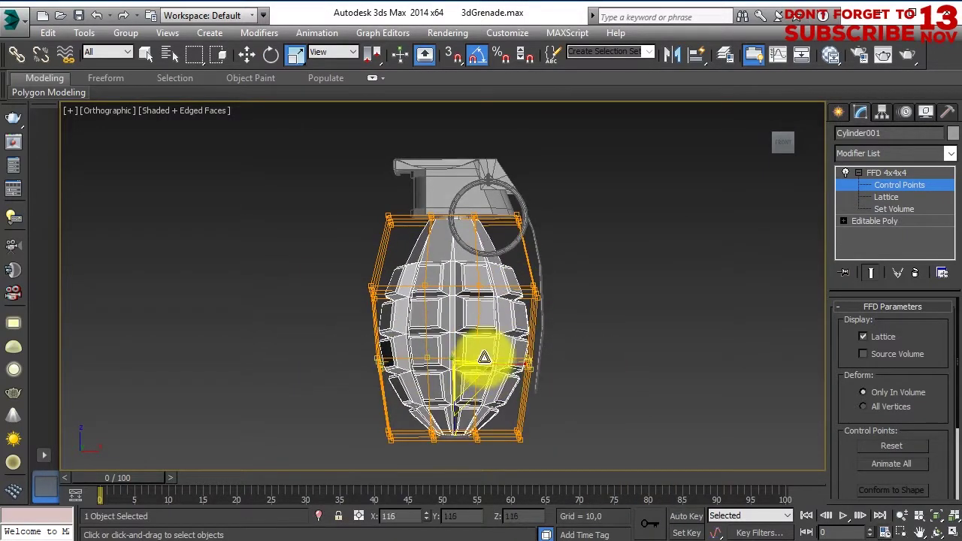
pyautogui.rightClick(489, 360)
pyautogui.click(563, 388)
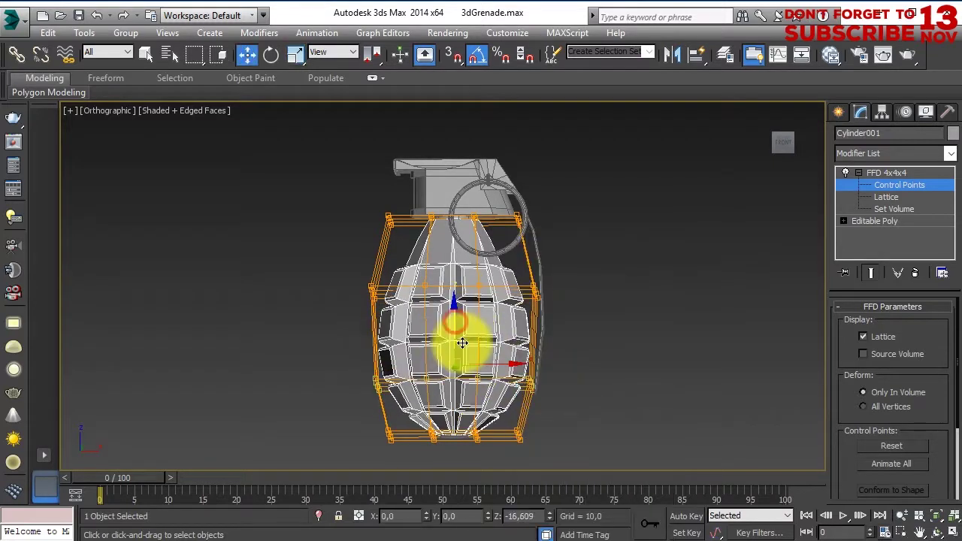
pyautogui.moveTo(465, 343)
pyautogui.keyDown('alt'); pyautogui.mouseDown(button='middle')
pyautogui.moveTo(504, 359)
pyautogui.moveTo(475, 329)
pyautogui.moveTo(455, 327)
pyautogui.mouseUp(button='middle'); pyautogui.keyUp('alt')
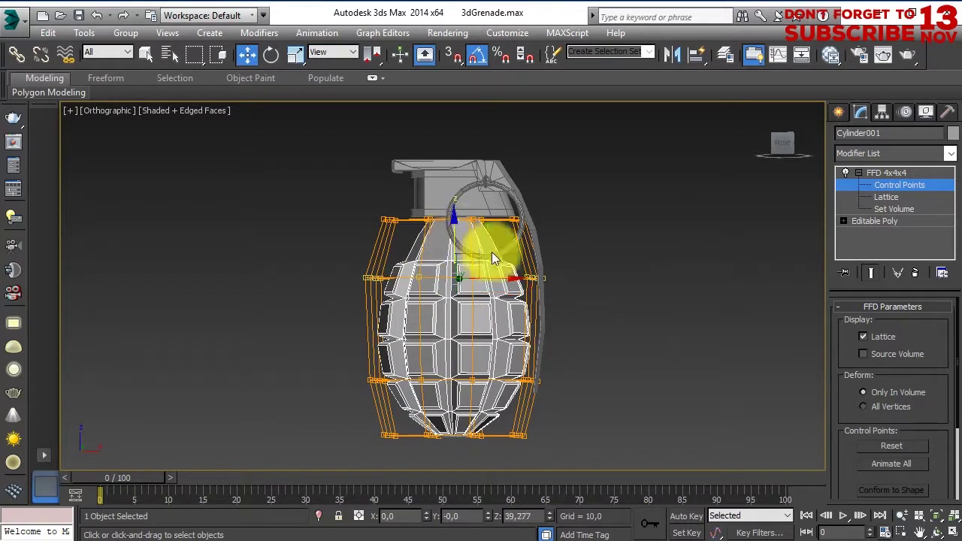
# Convert the grenade body to Editable Poly
pyautogui.rightClick(462, 344)
pyautogui.click(659, 491)
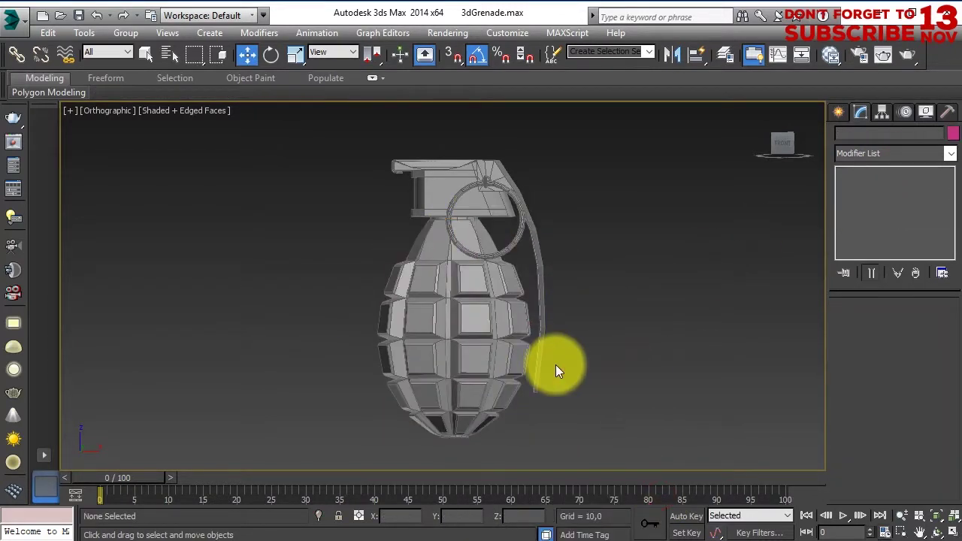
pyautogui.scroll(2, 473, 382)
# Select the grenade body and switch to Polygon sub-object level
pyautogui.scroll(1, 472, 382)
pyautogui.click(683, 329)
pyautogui.scroll(4, 567, 294)
pyautogui.moveTo(410, 323)
pyautogui.mouseDown(button='middle')
pyautogui.moveTo(418, 212)
pyautogui.moveTo(294, 323)
pyautogui.mouseUp(button='middle')
pyautogui.click(294, 322)
pyautogui.scroll(-2, 359, 193)
pyautogui.moveTo(359, 193)
pyautogui.mouseDown(button='middle')
pyautogui.moveTo(262, 283)
pyautogui.moveTo(336, 318)
pyautogui.moveTo(313, 238)
pyautogui.mouseUp(button='middle')
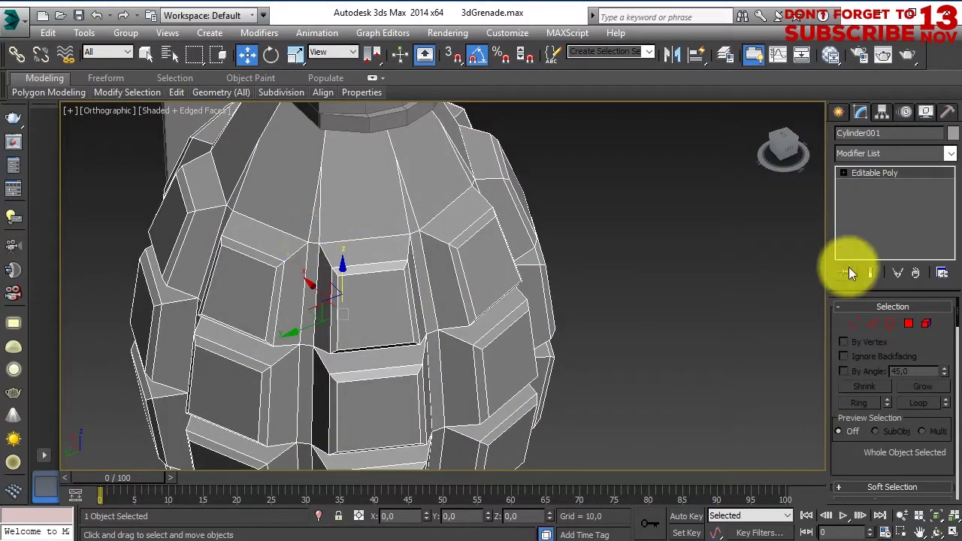
pyautogui.click(909, 323)
# Select the narrow vertical strip polygons between the bumps on the front and underside
pyautogui.moveTo(416, 298)
pyautogui.keyDown('alt'); pyautogui.mouseDown(button='middle')
pyautogui.moveTo(376, 253)
pyautogui.moveTo(387, 326)
pyautogui.moveTo(343, 188)
pyautogui.moveTo(358, 236)
pyautogui.moveTo(333, 365)
pyautogui.moveTo(326, 333)
pyautogui.moveTo(401, 386)
pyautogui.moveTo(436, 331)
pyautogui.moveTo(386, 253)
pyautogui.moveTo(353, 266)
pyautogui.moveTo(429, 251)
pyautogui.moveTo(481, 316)
pyautogui.moveTo(400, 383)
pyautogui.moveTo(377, 307)
pyautogui.moveTo(379, 338)
pyautogui.moveTo(391, 215)
pyautogui.moveTo(361, 276)
pyautogui.mouseUp(button='middle'); pyautogui.keyUp('alt')
pyautogui.click(343, 189)
pyautogui.keyDown('shift'); pyautogui.click(333, 366); pyautogui.keyUp('shift')
pyautogui.keyDown('shift'); pyautogui.click(436, 331); pyautogui.keyUp('shift')
pyautogui.keyDown('shift'); pyautogui.click(399, 382); pyautogui.keyUp('shift')
pyautogui.keyDown('shift'); pyautogui.click(377, 306); pyautogui.keyUp('shift')
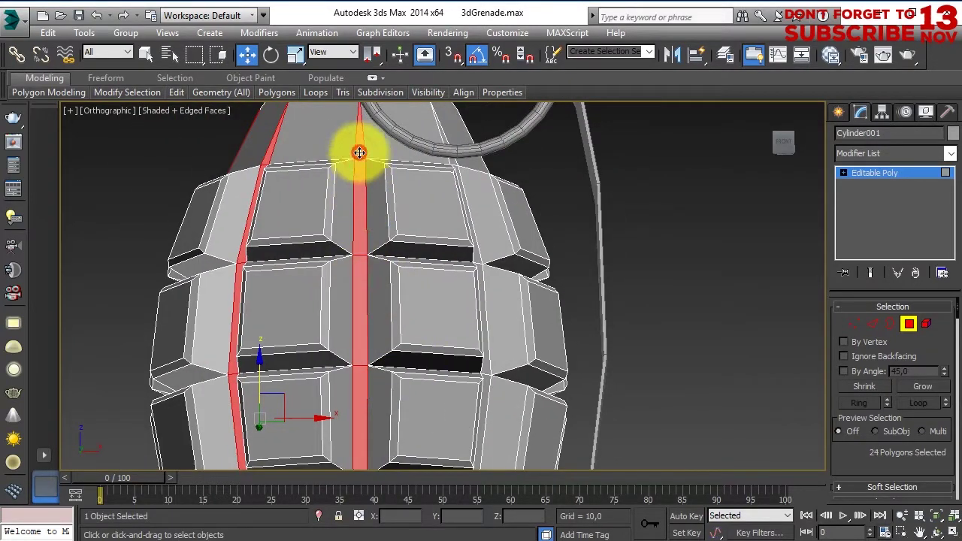
pyautogui.keyDown('alt'); pyautogui.moveTo(360, 152); pyautogui.dragTo(338, 173, button='middle'); pyautogui.keyUp('alt')
pyautogui.keyDown('shift'); pyautogui.click(322, 279); pyautogui.keyUp('shift')
pyautogui.moveTo(333, 332)
pyautogui.keyDown('alt'); pyautogui.mouseDown(button='middle')
pyautogui.moveTo(322, 279)
pyautogui.moveTo(354, 307)
pyautogui.moveTo(366, 305)
pyautogui.mouseUp(button='middle'); pyautogui.keyUp('alt')
# Add the remaining groove strip polygons on the upper and far sides to the selection
pyautogui.moveTo(349, 251)
pyautogui.keyDown('alt'); pyautogui.mouseDown(button='middle')
pyautogui.moveTo(348, 354)
pyautogui.moveTo(376, 366)
pyautogui.moveTo(379, 230)
pyautogui.moveTo(366, 335)
pyautogui.moveTo(296, 298)
pyautogui.mouseUp(button='middle'); pyautogui.keyUp('alt')
pyautogui.keyDown('shift'); pyautogui.click(349, 354); pyautogui.keyUp('shift')
pyautogui.keyDown('shift'); pyautogui.click(367, 334); pyautogui.keyUp('shift')
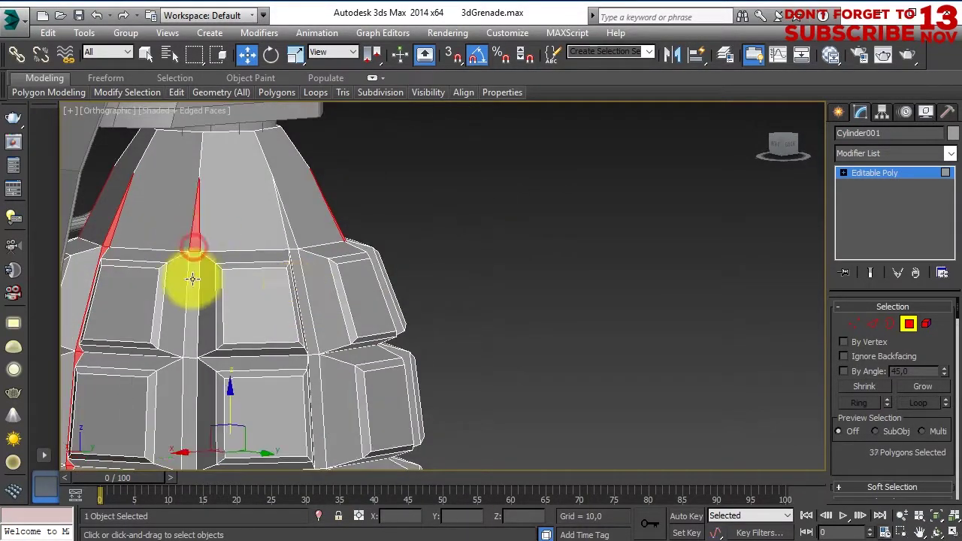
pyautogui.keyDown('shift'); pyautogui.click(192, 279); pyautogui.keyUp('shift')
pyautogui.keyDown('alt'); pyautogui.moveTo(193, 279); pyautogui.dragTo(211, 327, button='middle'); pyautogui.keyUp('alt')
pyautogui.keyDown('shift'); pyautogui.click(208, 387); pyautogui.keyUp('shift')
pyautogui.moveTo(259, 439)
pyautogui.keyDown('alt'); pyautogui.mouseDown(button='middle')
pyautogui.moveTo(208, 387)
pyautogui.moveTo(237, 302)
pyautogui.mouseUp(button='middle'); pyautogui.keyUp('alt')
pyautogui.keyDown('shift'); pyautogui.click(232, 338); pyautogui.keyUp('shift')
# Extrude the 48 strip polygons inward along Local Normal to form grooves
pyautogui.moveTo(225, 183)
pyautogui.keyDown('alt'); pyautogui.mouseDown(button='middle')
pyautogui.moveTo(204, 208)
pyautogui.moveTo(597, 389)
pyautogui.mouseUp(button='middle'); pyautogui.keyUp('alt')
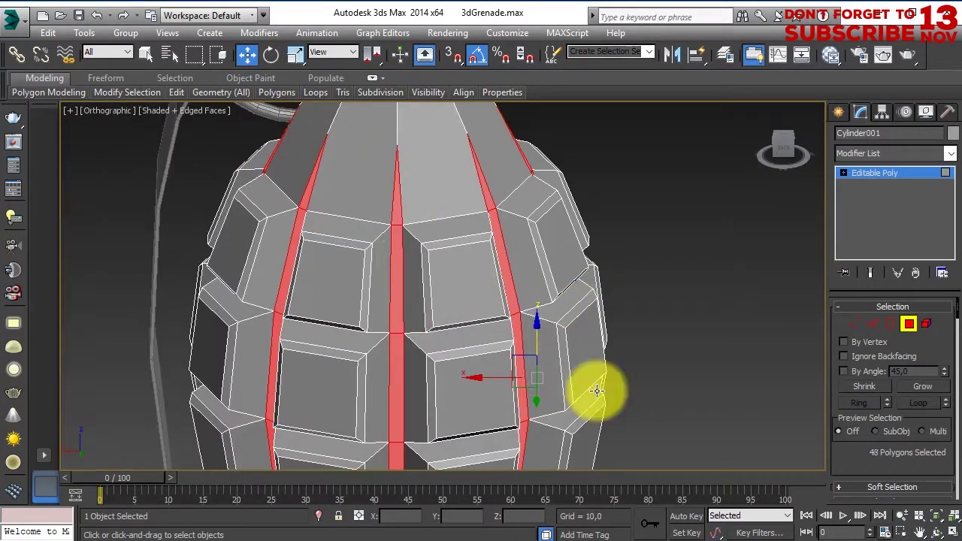
pyautogui.scroll(5, 483, 351)
pyautogui.moveTo(852, 449); pyautogui.dragTo(853, 363)
pyautogui.click(864, 428)
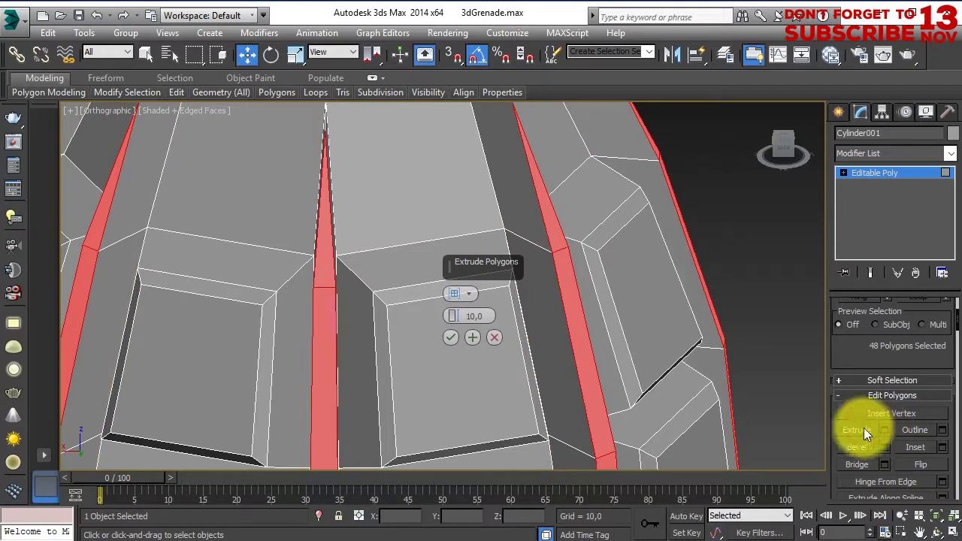
pyautogui.click(503, 319)
pyautogui.moveTo(455, 314); pyautogui.dragTo(451, 393)
pyautogui.keyDown('alt'); pyautogui.moveTo(451, 394); pyautogui.dragTo(426, 344, button='middle'); pyautogui.keyUp('alt')
pyautogui.press('r')
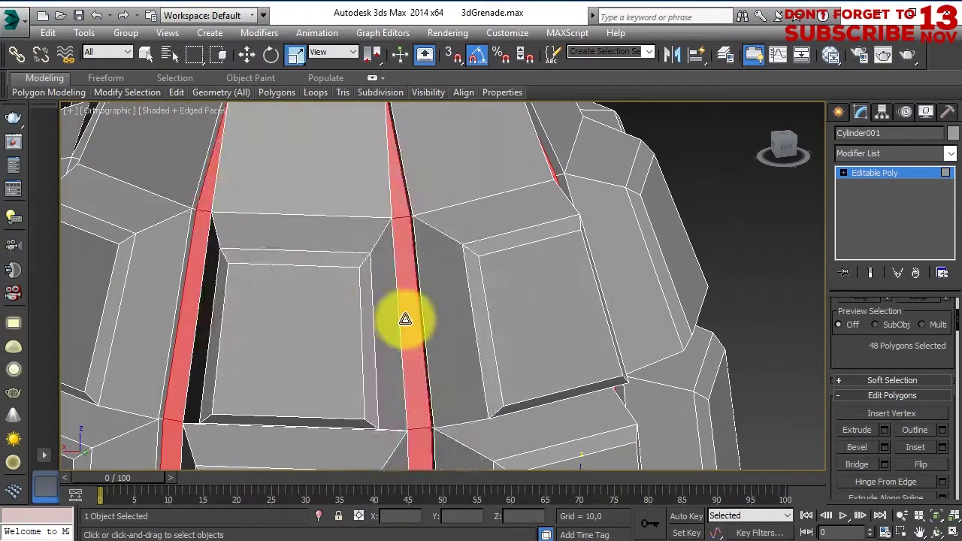
pyautogui.scroll(-5, 448, 387)
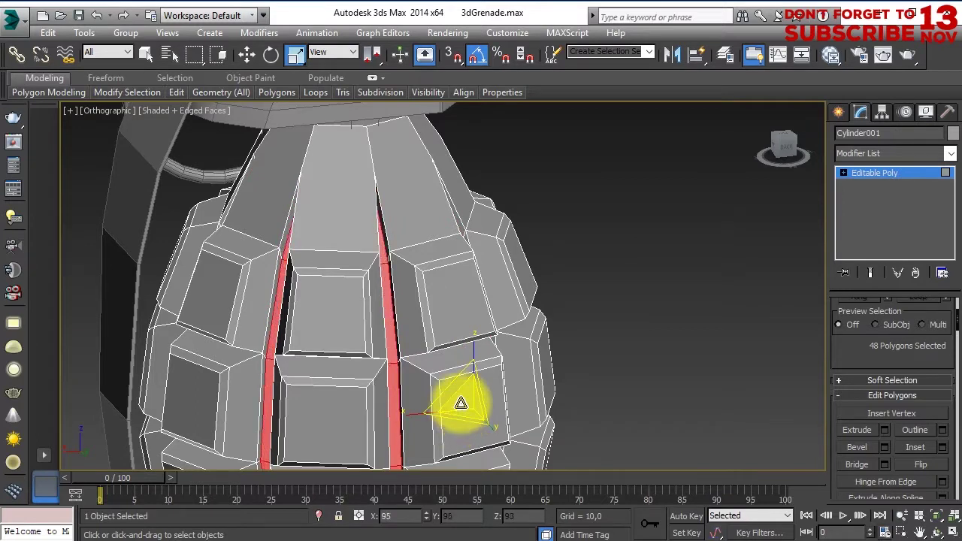
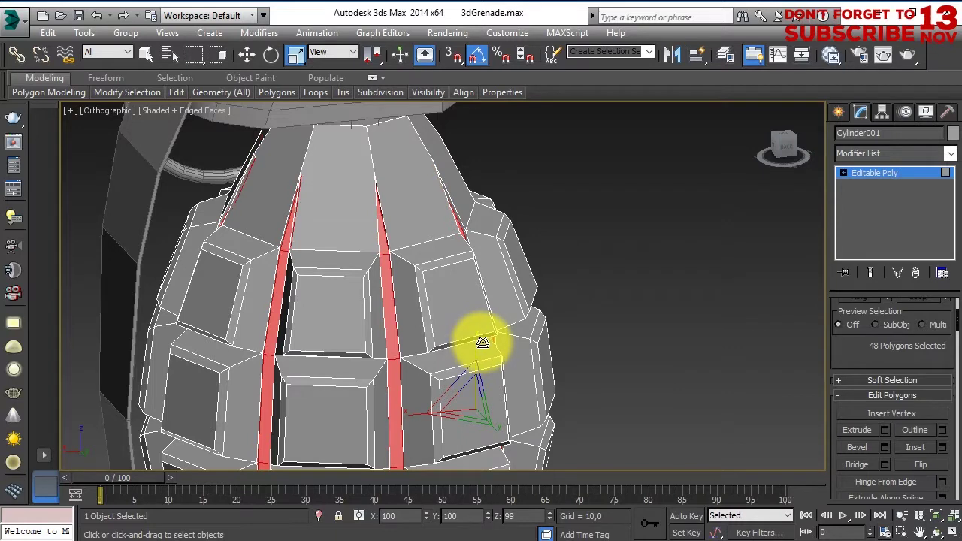
# Clear the body's polygon selection and orbit the view to see the whole grenade
pyautogui.scroll(-3, 487, 364)
pyautogui.click(563, 318)
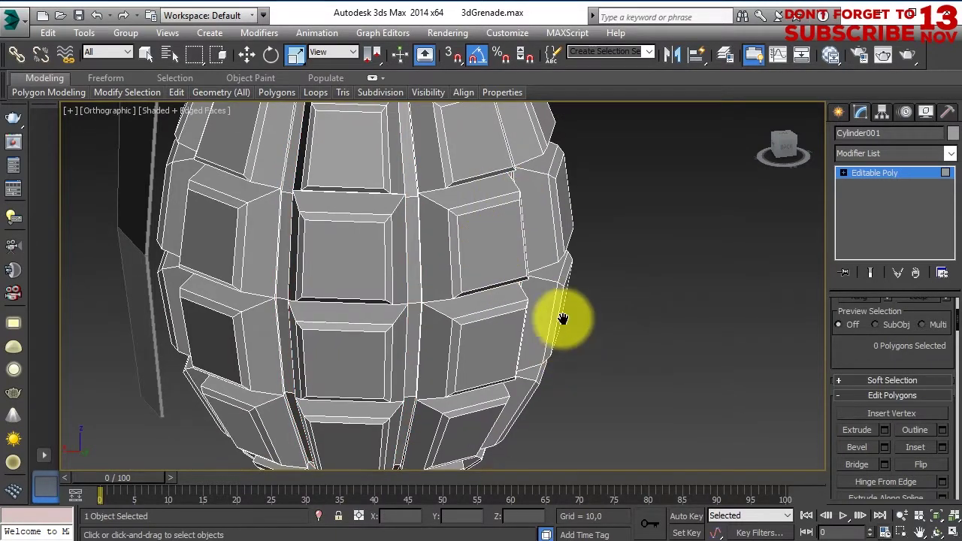
pyautogui.keyDown('alt'); pyautogui.moveTo(563, 318); pyautogui.dragTo(450, 356, button='middle'); pyautogui.keyUp('alt')
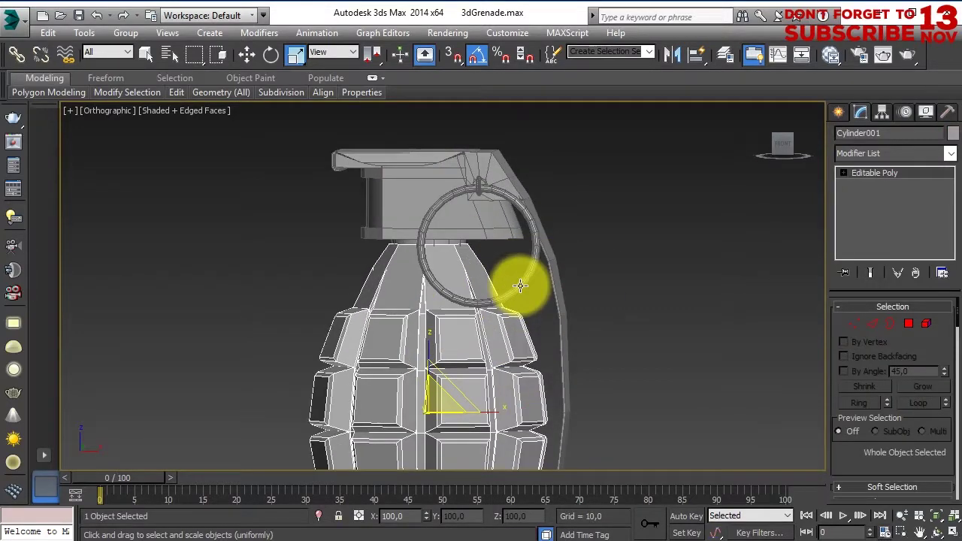
pyautogui.moveTo(520, 286)
pyautogui.keyDown('alt'); pyautogui.mouseDown(button='middle')
pyautogui.moveTo(537, 298)
pyautogui.moveTo(494, 318)
pyautogui.moveTo(444, 316)
pyautogui.moveTo(517, 355)
pyautogui.moveTo(494, 355)
pyautogui.mouseUp(button='middle'); pyautogui.keyUp('alt')
# Deselect the grenade and open Render Setup's Assign Renderer list to pick a V-Ray renderer
pyautogui.scroll(-2, 524, 311)
pyautogui.click(524, 311)
pyautogui.click(860, 57)
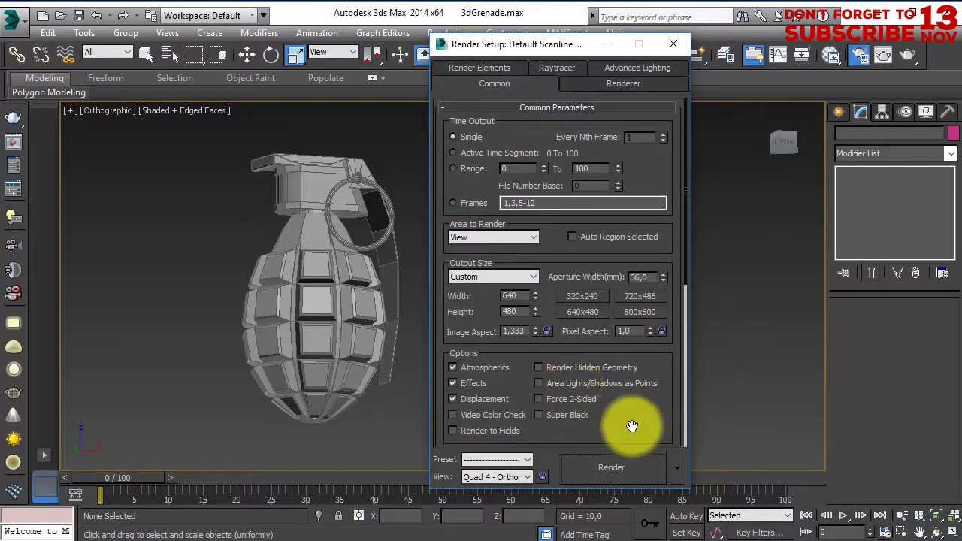
pyautogui.scroll(-5, 603, 415)
pyautogui.click(580, 438)
pyautogui.click(643, 370)
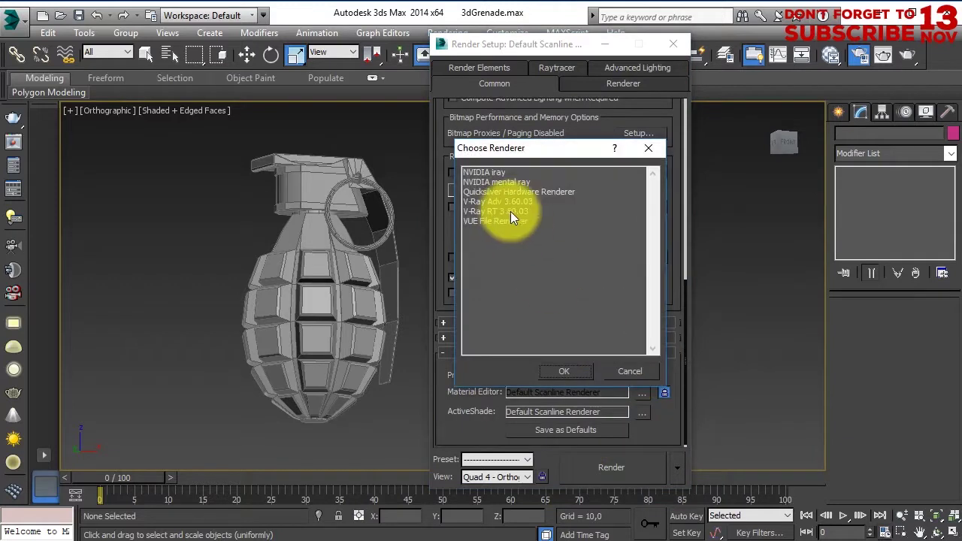
pyautogui.doubleClick(511, 212)
# Assign V-Ray Adv 3.60.03 as the production renderer
pyautogui.scroll(5, 584, 327)
pyautogui.scroll(1, 576, 301)
pyautogui.scroll(2, 589, 313)
pyautogui.scroll(-6, 585, 338)
pyautogui.click(642, 391)
pyautogui.click(519, 210)
pyautogui.click(593, 372)
pyautogui.click(579, 68)
# Review the V-Ray system, GI and Common render settings, then close Render Setup
pyautogui.click(640, 122)
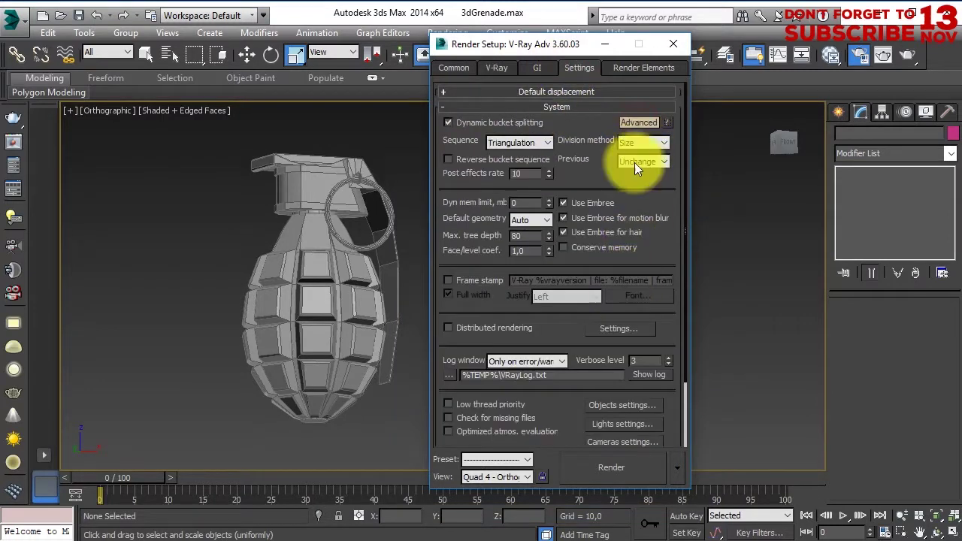
pyautogui.click(537, 67)
pyautogui.click(494, 67)
pyautogui.click(454, 66)
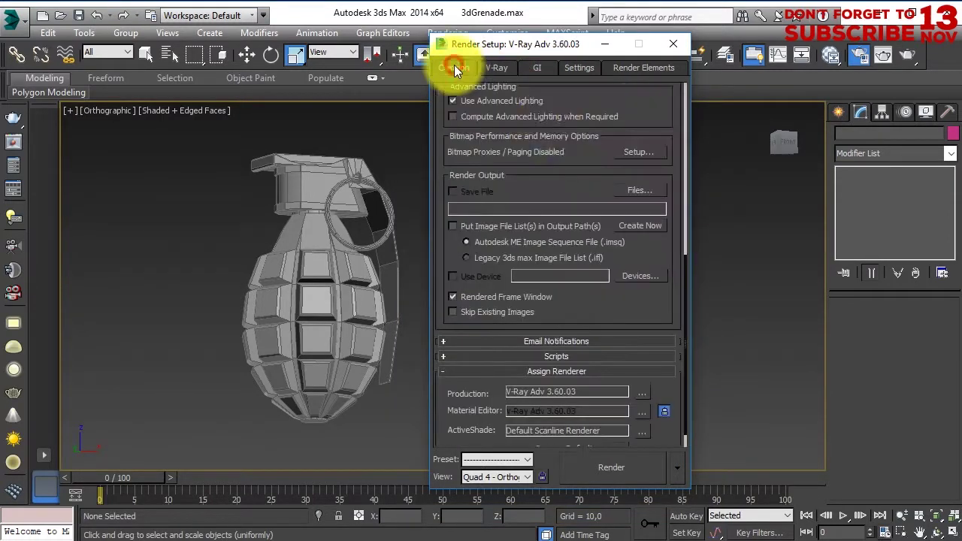
pyautogui.click(673, 43)
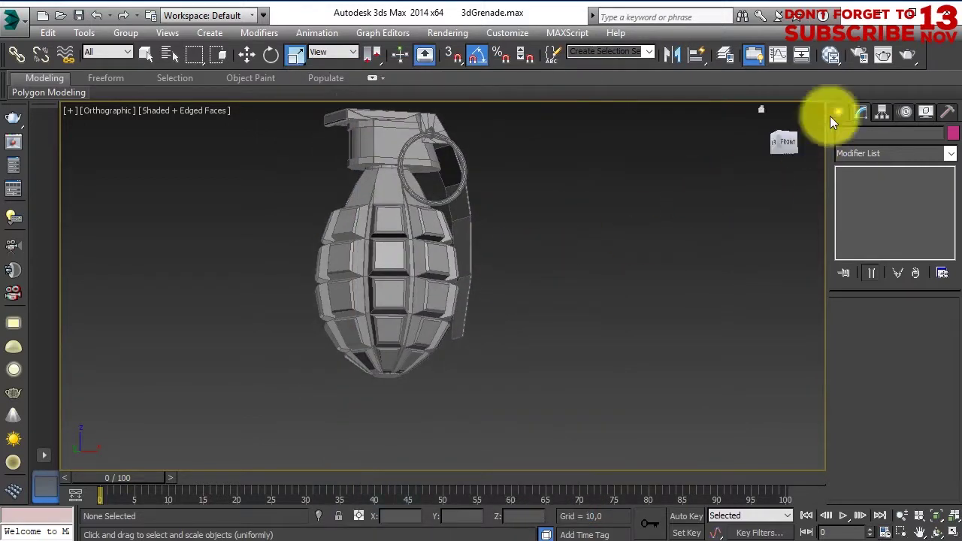
# Create a Plane, zero its Y position, raise it under the grenade and colour it light grey
pyautogui.click(833, 115)
pyautogui.click(861, 137)
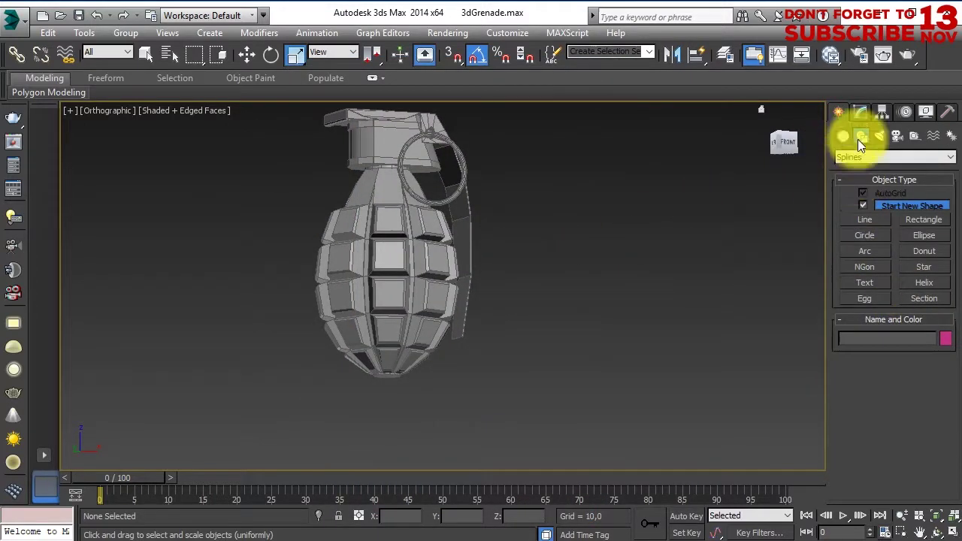
pyautogui.click(914, 272)
pyautogui.scroll(-5, 465, 286)
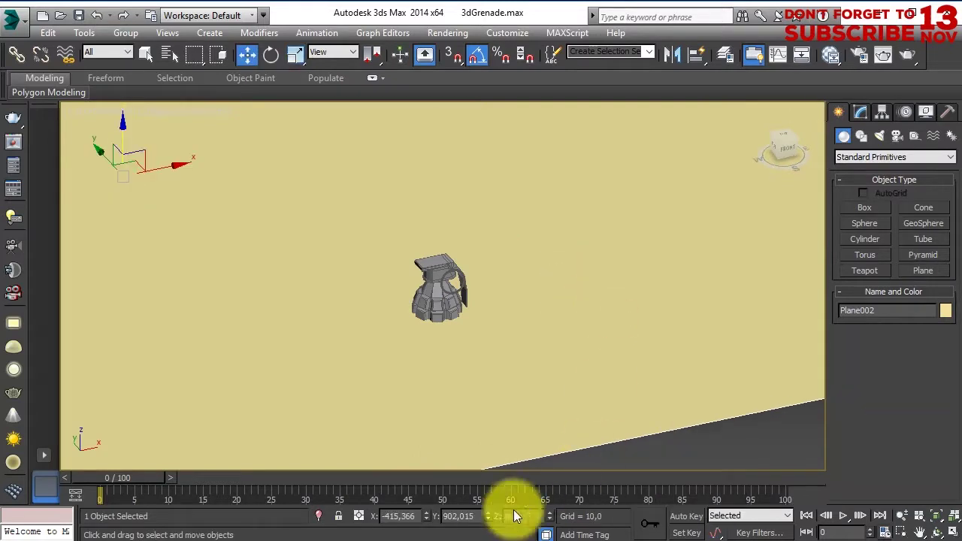
pyautogui.rightClick(487, 519)
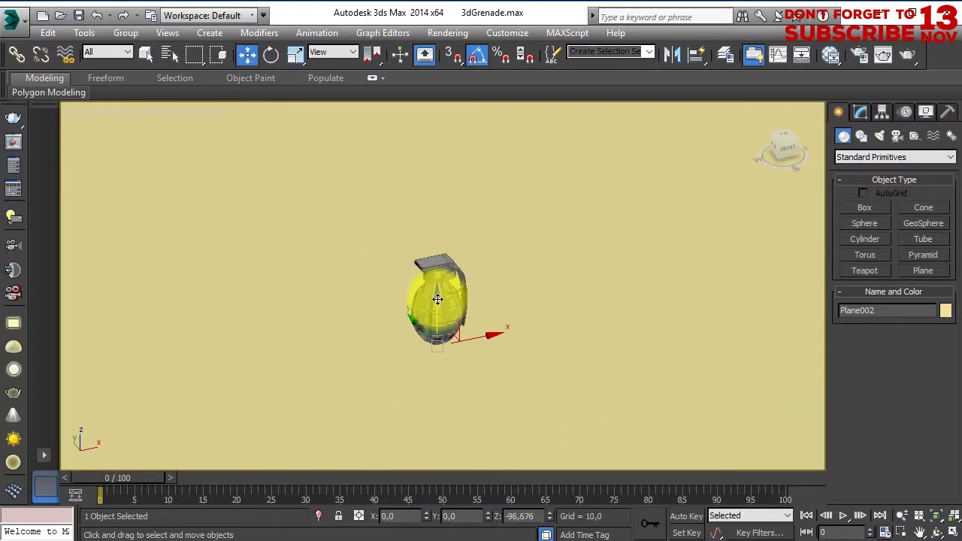
pyautogui.scroll(5, 438, 299)
pyautogui.moveTo(441, 283)
pyautogui.keyDown('alt'); pyautogui.mouseDown(button='middle')
pyautogui.moveTo(399, 361)
pyautogui.moveTo(441, 260)
pyautogui.mouseUp(button='middle'); pyautogui.keyUp('alt')
pyautogui.scroll(3, 369, 229)
pyautogui.moveTo(368, 228); pyautogui.dragTo(363, 217)
pyautogui.click(946, 309)
pyautogui.click(617, 273)
pyautogui.click(557, 363)
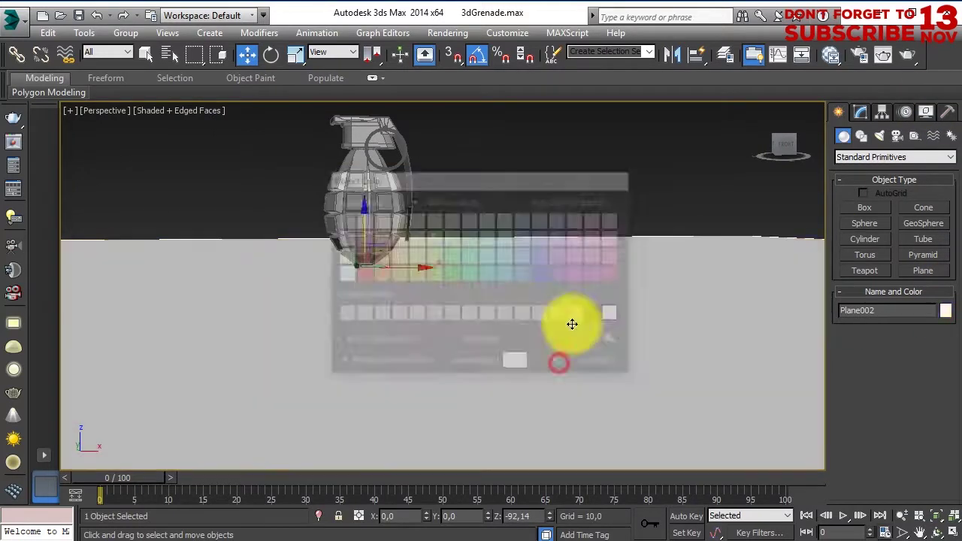
# Select the grenade body element and scale it down uniformly
pyautogui.click(368, 188)
pyautogui.press('z')
pyautogui.scroll(-3, 520, 304)
pyautogui.keyDown('alt'); pyautogui.moveTo(549, 305); pyautogui.dragTo(767, 163, button='middle'); pyautogui.keyUp('alt')
pyautogui.click(861, 112)
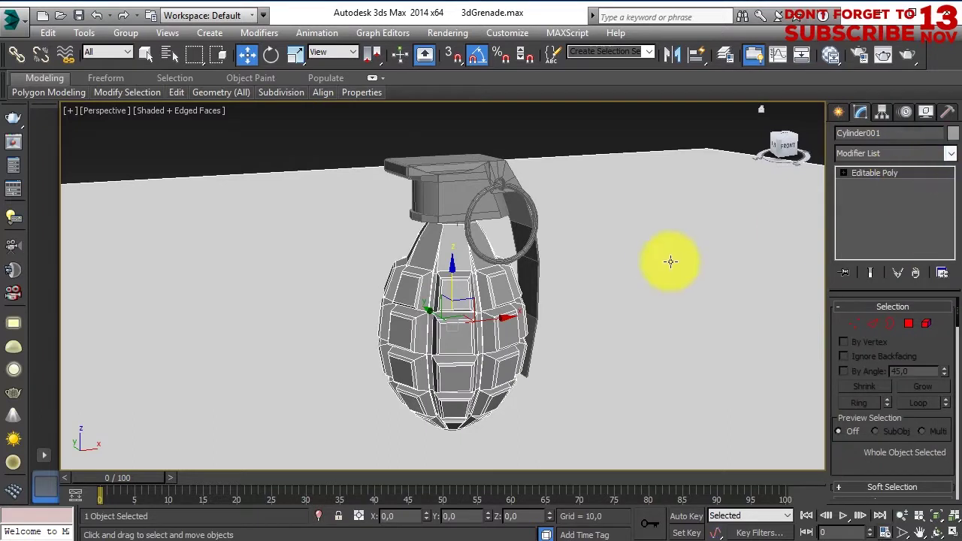
pyautogui.keyDown('alt'); pyautogui.moveTo(530, 326); pyautogui.dragTo(451, 331, button='middle'); pyautogui.keyUp('alt')
pyautogui.click(437, 333)
pyautogui.rightClick(481, 354)
pyautogui.click(492, 362)
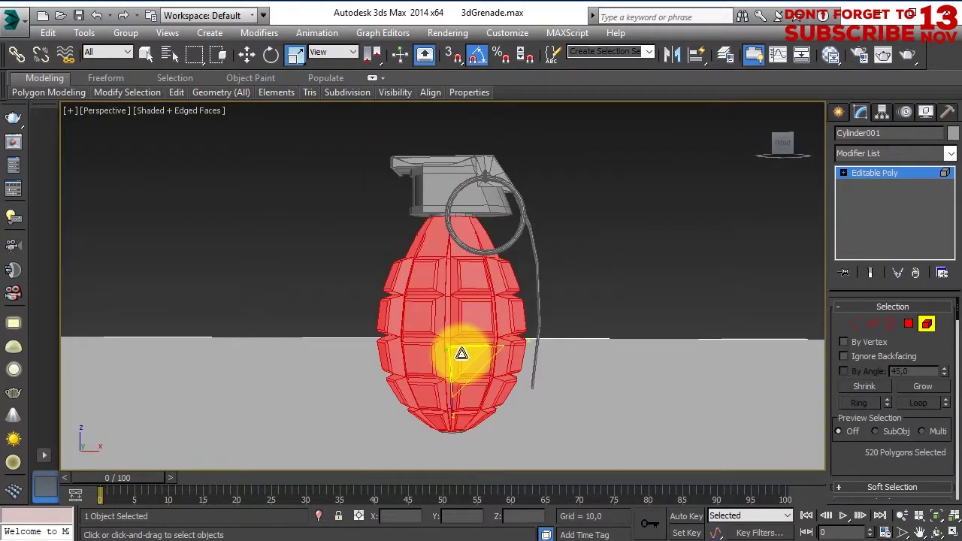
pyautogui.moveTo(470, 344); pyautogui.dragTo(464, 363)
pyautogui.rightClick(444, 289)
pyautogui.click(455, 296)
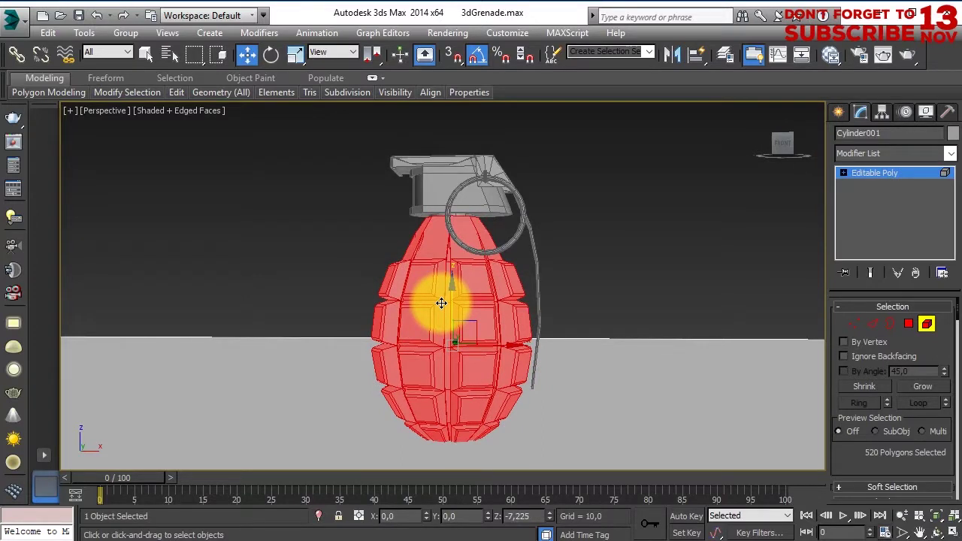
# Leave element editing, nudge two grenade parts slightly left and switch to scaling them
pyautogui.scroll(4, 443, 303)
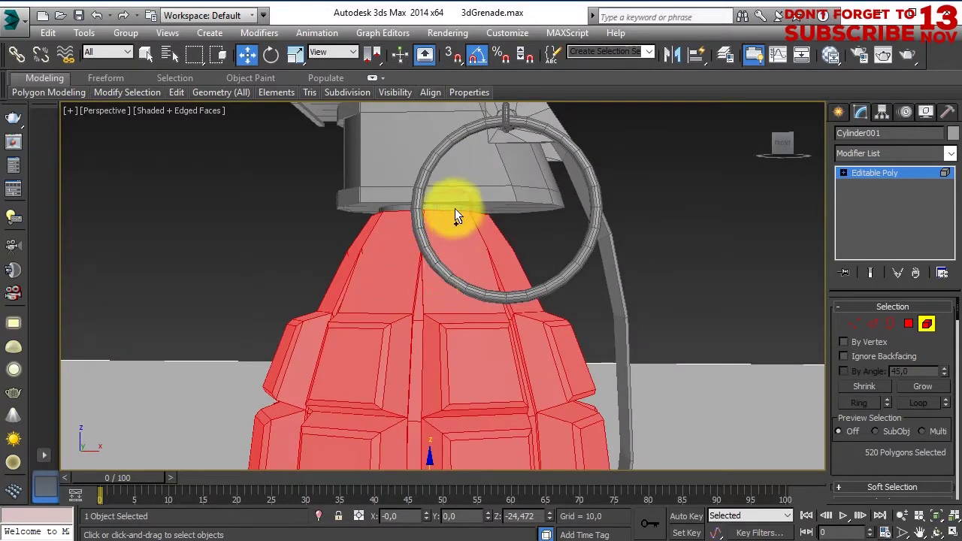
pyautogui.scroll(-2, 455, 208)
pyautogui.click(927, 324)
pyautogui.scroll(2, 481, 263)
pyautogui.scroll(-4, 516, 273)
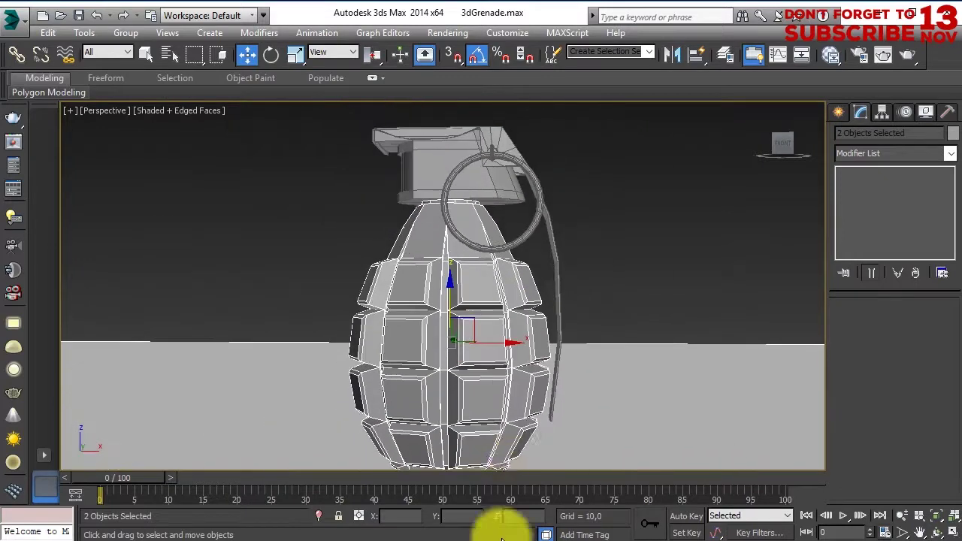
pyautogui.keyDown('ctrl'); pyautogui.click(510, 288); pyautogui.keyUp('ctrl')
pyautogui.moveTo(509, 290)
pyautogui.mouseDown()
pyautogui.moveTo(489, 294)
pyautogui.moveTo(451, 245)
pyautogui.mouseUp()
pyautogui.rightClick(516, 350)
pyautogui.click(518, 351)
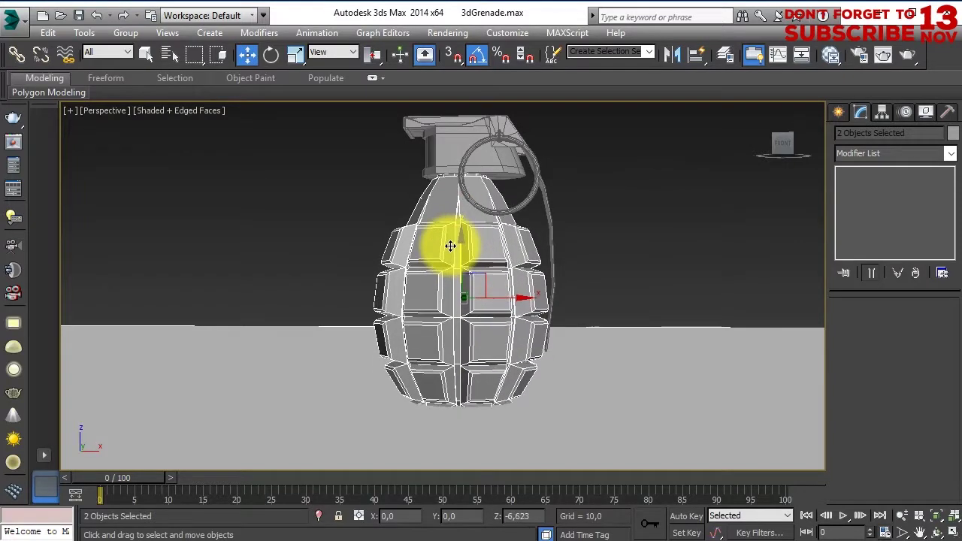
pyautogui.scroll(5, 455, 301)
pyautogui.scroll(-6, 527, 226)
# Select the whole grenade and view it from the front
pyautogui.hotkey('ctrl', 'a')
pyautogui.press('f')
pyautogui.scroll(-2, 485, 339)
# Add an FFD 3x3x3 modifier to the safety lever and select its bottom lattice points
pyautogui.click(519, 202)
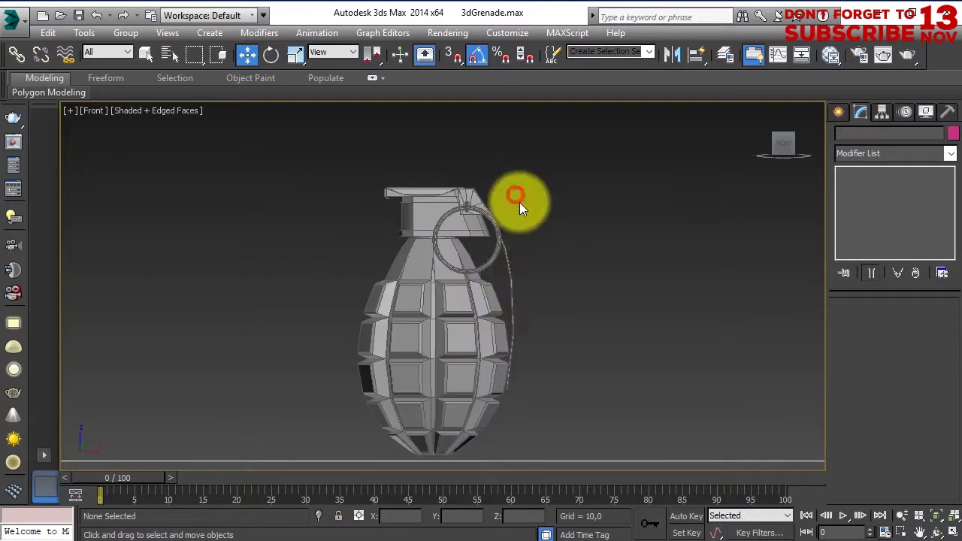
pyautogui.click(530, 233)
pyautogui.scroll(2, 556, 301)
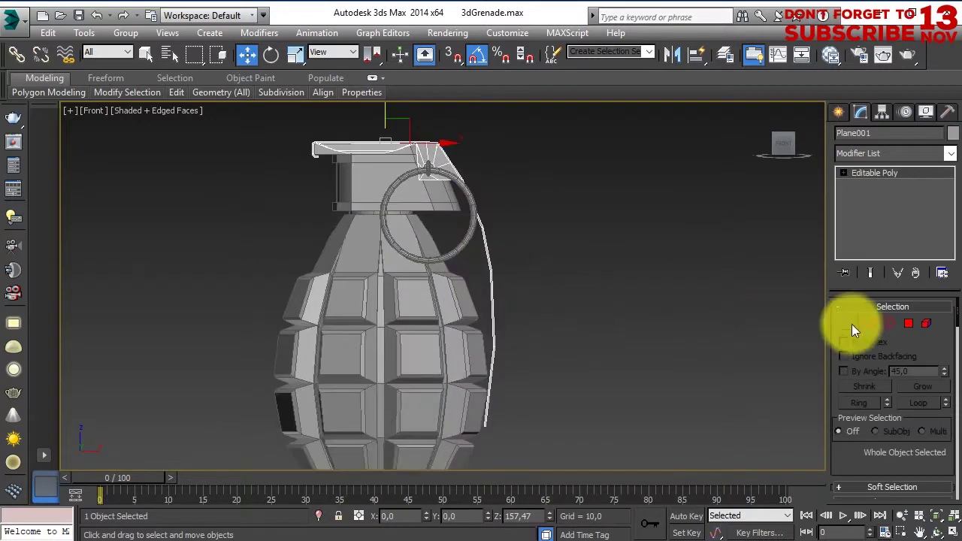
pyautogui.click(951, 153)
pyautogui.scroll(-5, 873, 451)
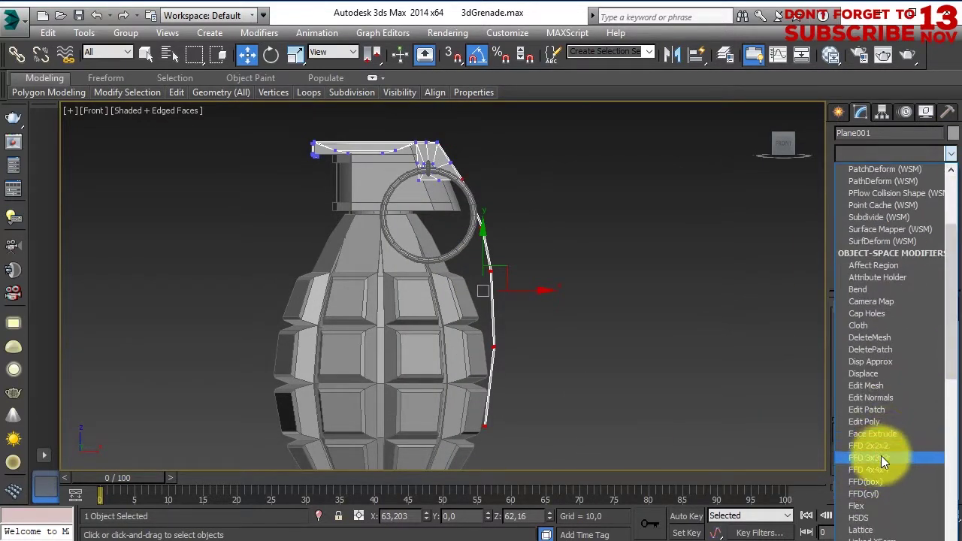
pyautogui.click(881, 456)
pyautogui.moveTo(455, 376); pyautogui.dragTo(516, 337)
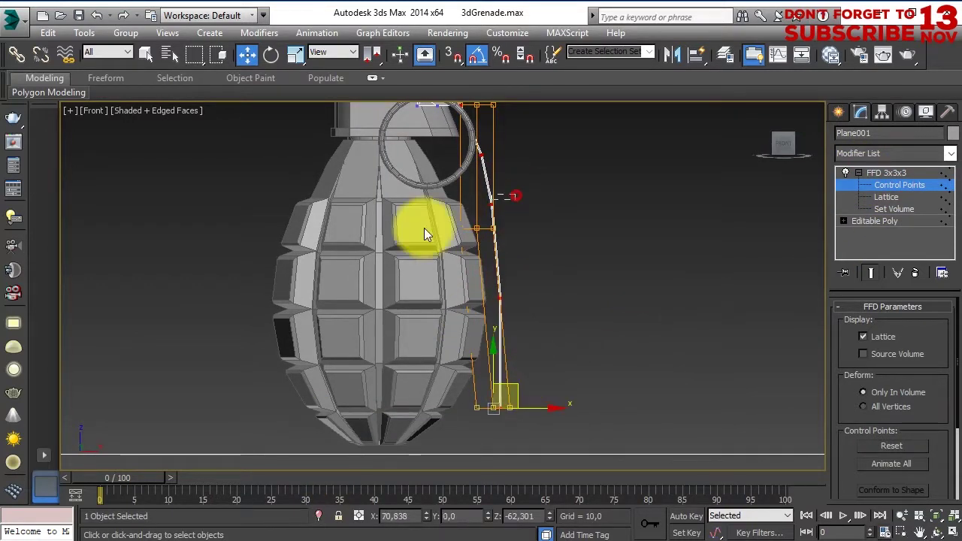
# Show the front view in wireframe with the grenade recentred
pyautogui.moveTo(531, 237)
pyautogui.mouseDown(button='middle')
pyautogui.moveTo(505, 309)
pyautogui.moveTo(377, 338)
pyautogui.moveTo(548, 359)
pyautogui.moveTo(470, 342)
pyautogui.moveTo(492, 328)
pyautogui.mouseUp(button='middle')
pyautogui.scroll(-3, 509, 301)
pyautogui.scroll(4, 493, 332)
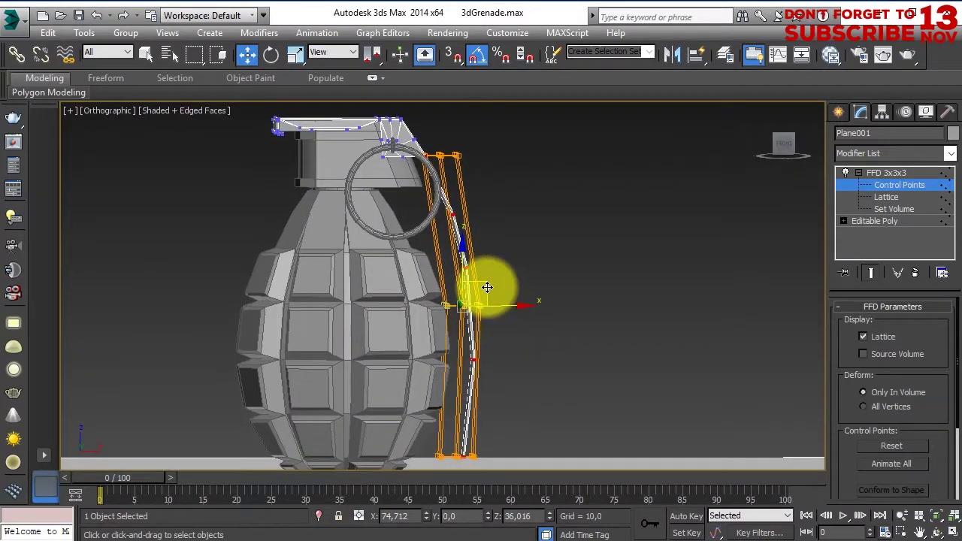
pyautogui.press('f')
pyautogui.click(186, 111)
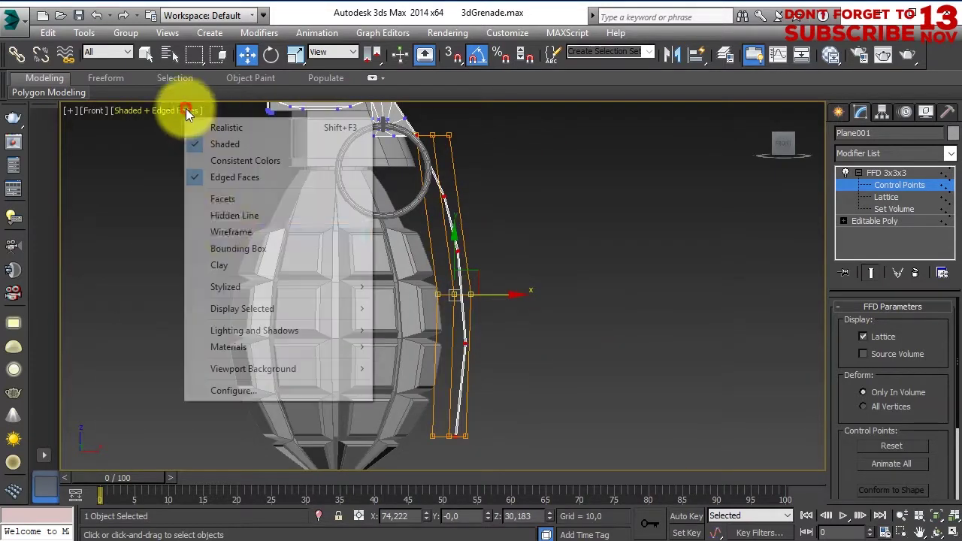
pyautogui.click(226, 234)
pyautogui.scroll(-3, 487, 342)
pyautogui.moveTo(487, 342); pyautogui.dragTo(471, 267, button='middle')
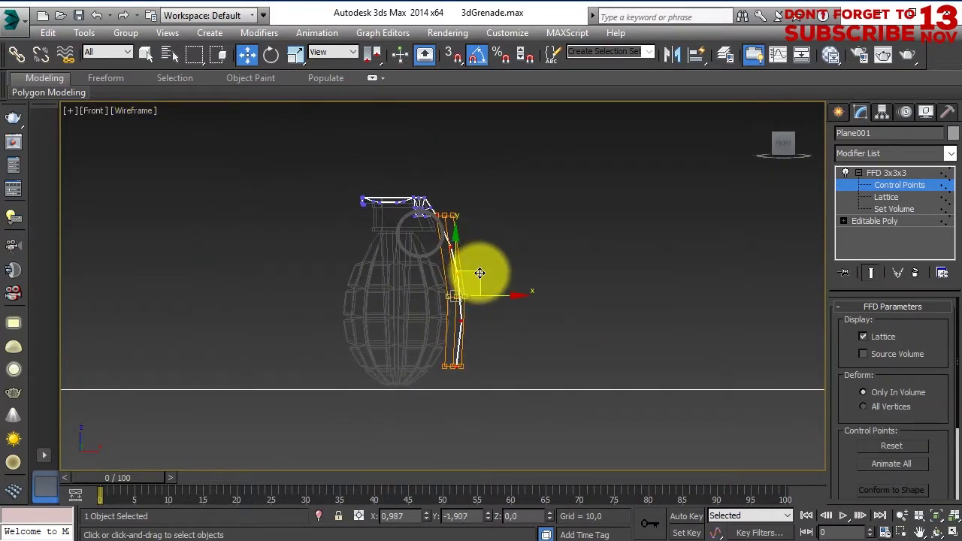
# Collapse the FFD deformations of the lever and body into Editable Poly
pyautogui.rightClick(480, 273)
pyautogui.click(617, 393)
pyautogui.click(623, 316)
pyautogui.click(424, 319)
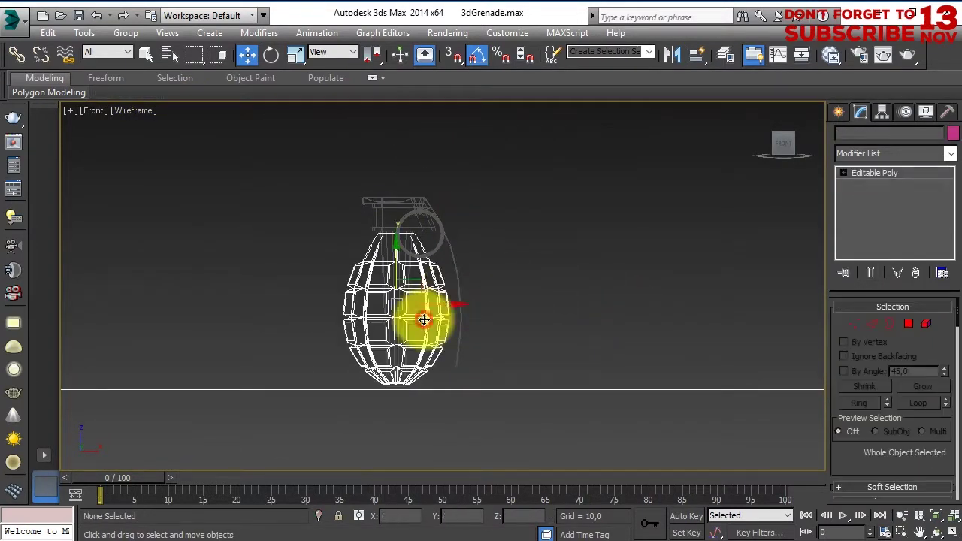
pyautogui.scroll(2, 454, 304)
# Clear the selection and switch to a Perspective view showing the grenade's top
pyautogui.click(468, 338)
pyautogui.press('p')
pyautogui.scroll(-2, 387, 353)
pyautogui.scroll(3, 386, 352)
pyautogui.moveTo(458, 263); pyautogui.dragTo(462, 340, button='middle')
# Select polygons on the top of Plane001, the lever, and view them edge-on
pyautogui.click(305, 176)
pyautogui.click(155, 110)
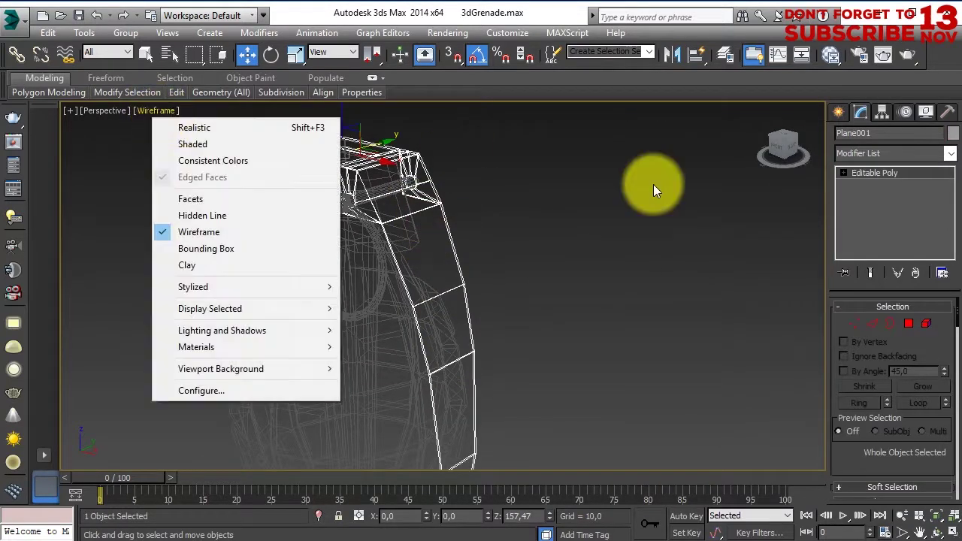
pyautogui.click(909, 323)
pyautogui.keyDown('ctrl'); pyautogui.click(404, 207); pyautogui.keyUp('ctrl')
pyautogui.moveTo(405, 207)
pyautogui.keyDown('alt'); pyautogui.mouseDown(button='middle')
pyautogui.moveTo(451, 251)
pyautogui.moveTo(387, 253)
pyautogui.moveTo(429, 323)
pyautogui.mouseUp(button='middle'); pyautogui.keyUp('alt')
pyautogui.scroll(3, 371, 248)
pyautogui.moveTo(374, 248)
pyautogui.keyDown('alt'); pyautogui.mouseDown(button='middle')
pyautogui.moveTo(482, 247)
pyautogui.moveTo(457, 167)
pyautogui.moveTo(512, 258)
pyautogui.moveTo(483, 285)
pyautogui.mouseUp(button='middle'); pyautogui.keyUp('alt')
# Clear the polygons and inspect individual edges of the lever from several angles
pyautogui.click(511, 258)
pyautogui.click(489, 297)
pyautogui.scroll(-2, 544, 324)
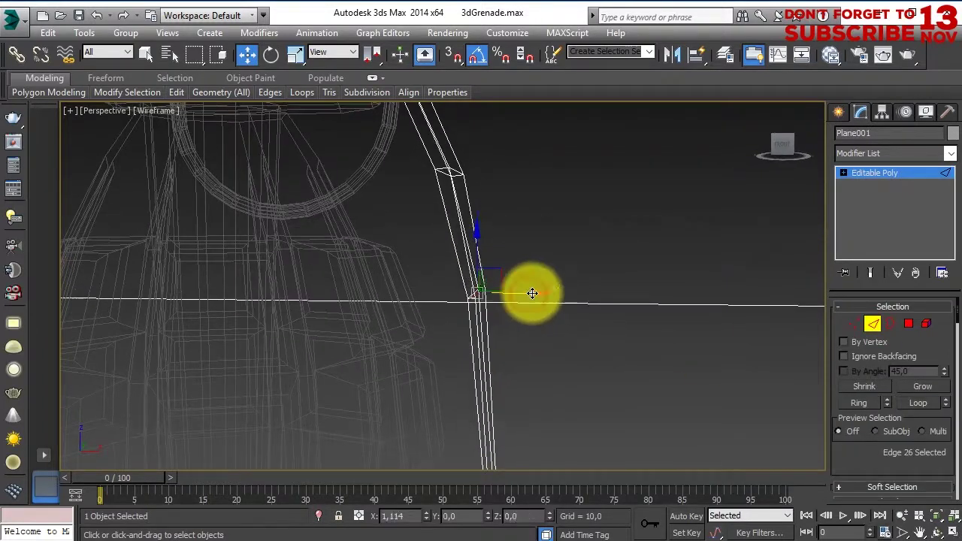
pyautogui.scroll(-3, 519, 345)
pyautogui.scroll(2, 541, 340)
pyautogui.scroll(3, 557, 335)
pyautogui.click(500, 314)
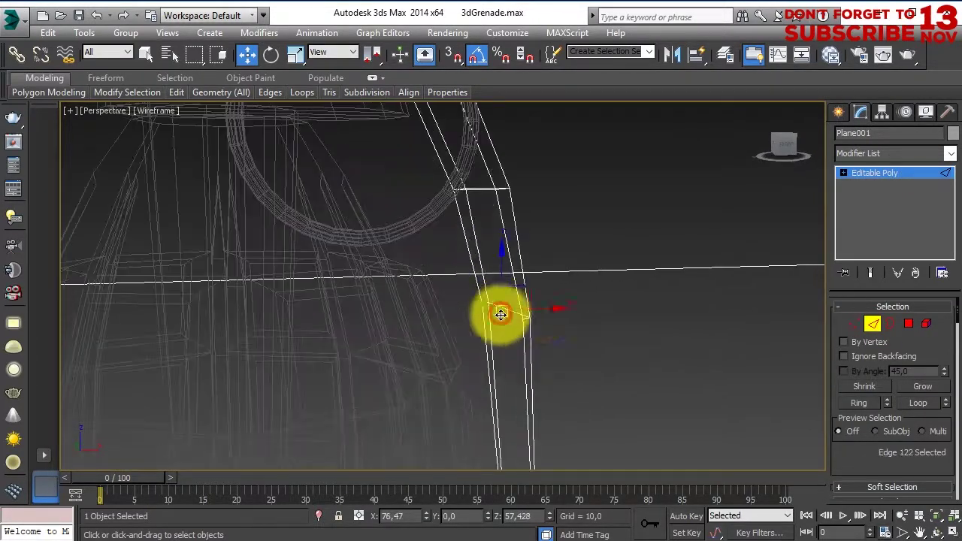
pyautogui.moveTo(508, 190)
pyautogui.keyDown('alt'); pyautogui.mouseDown(button='middle')
pyautogui.moveTo(462, 354)
pyautogui.moveTo(467, 287)
pyautogui.mouseUp(button='middle'); pyautogui.keyUp('alt')
pyautogui.scroll(-3, 500, 301)
pyautogui.scroll(-3, 499, 253)
# Deselect everything and set the viewport to Shaded + Edged Faces
pyautogui.click(810, 318)
pyautogui.scroll(-1, 477, 361)
pyautogui.click(156, 111)
pyautogui.click(205, 144)
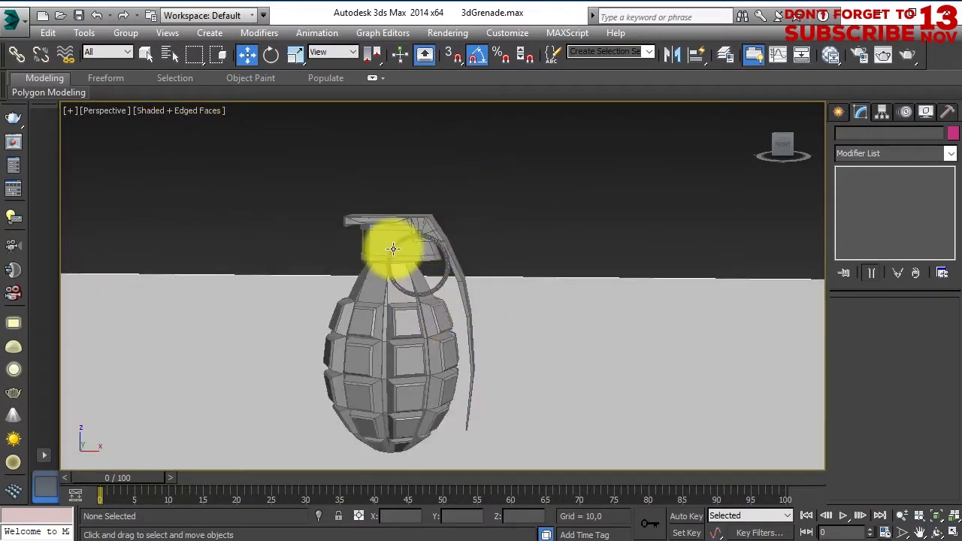
# Re-check the lever's top polygons, then frame the whole grenade and deselect it
pyautogui.click(394, 248)
pyautogui.scroll(5, 459, 221)
pyautogui.scroll(-2, 464, 241)
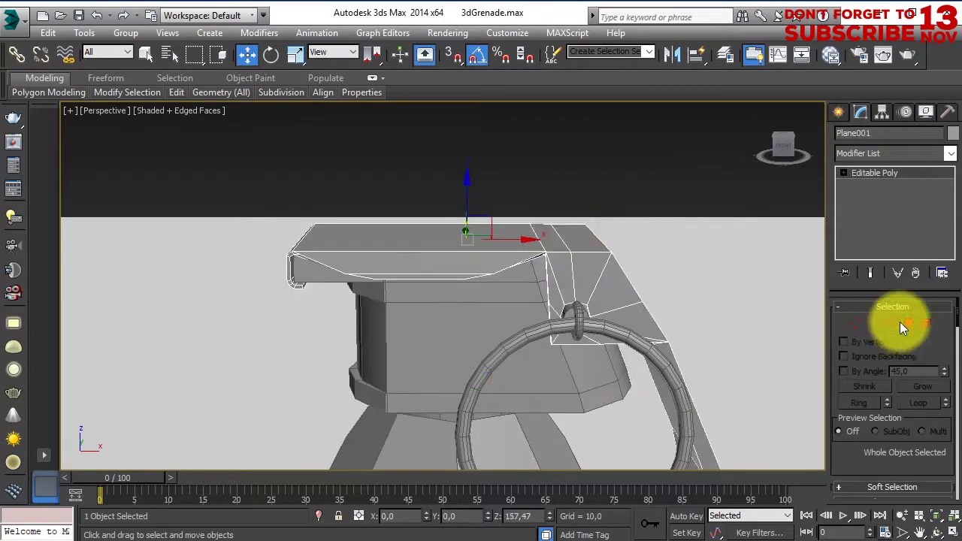
pyautogui.keyDown('ctrl'); pyautogui.click(489, 241); pyautogui.keyUp('ctrl')
pyautogui.keyDown('alt'); pyautogui.moveTo(488, 241); pyautogui.dragTo(395, 271, button='middle'); pyautogui.keyUp('alt')
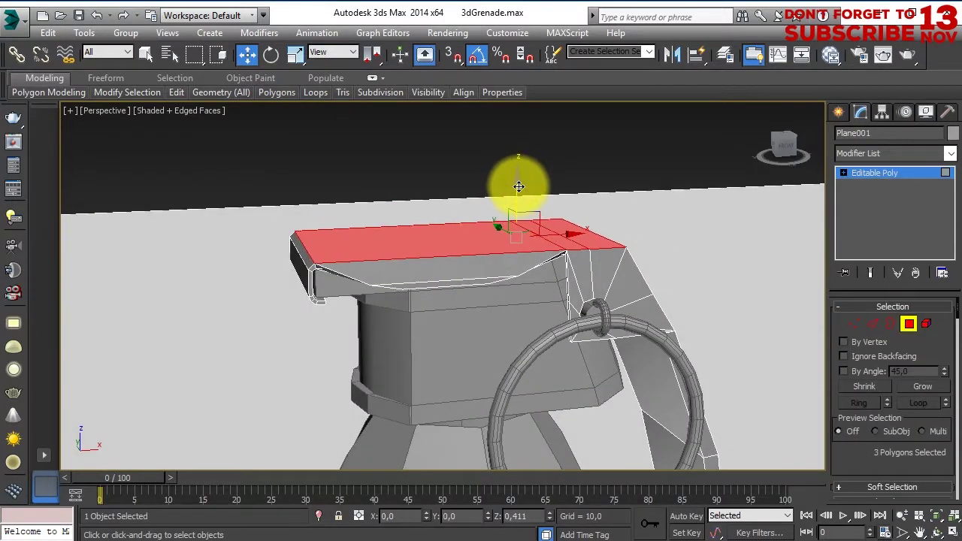
pyautogui.click(598, 161)
pyautogui.hotkey('shift', 'z')
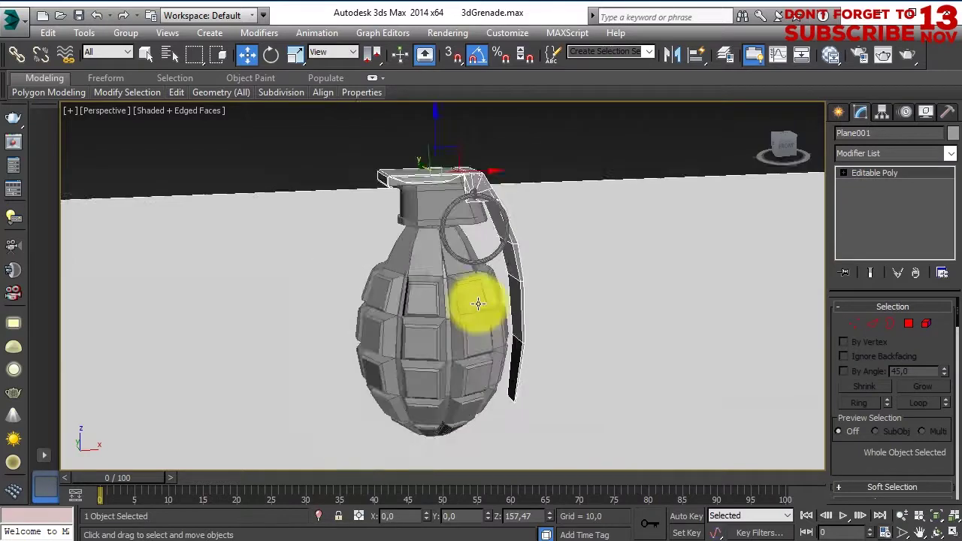
pyautogui.hotkey('ctrl', 'd')
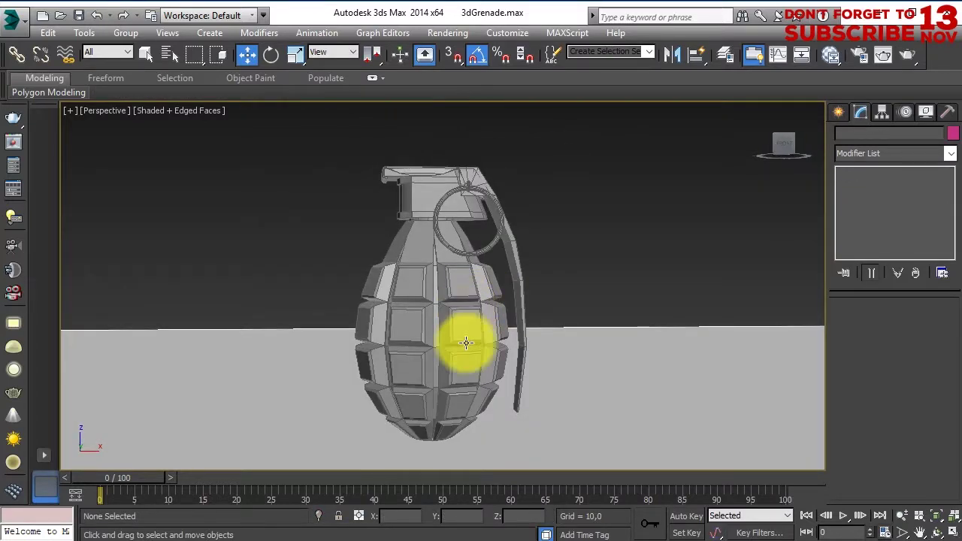
pyautogui.click(256, 535)
# Search Google Images for 'free black metal rust seamless texture' and browse the results
pyautogui.write('free black metal rust seamless')
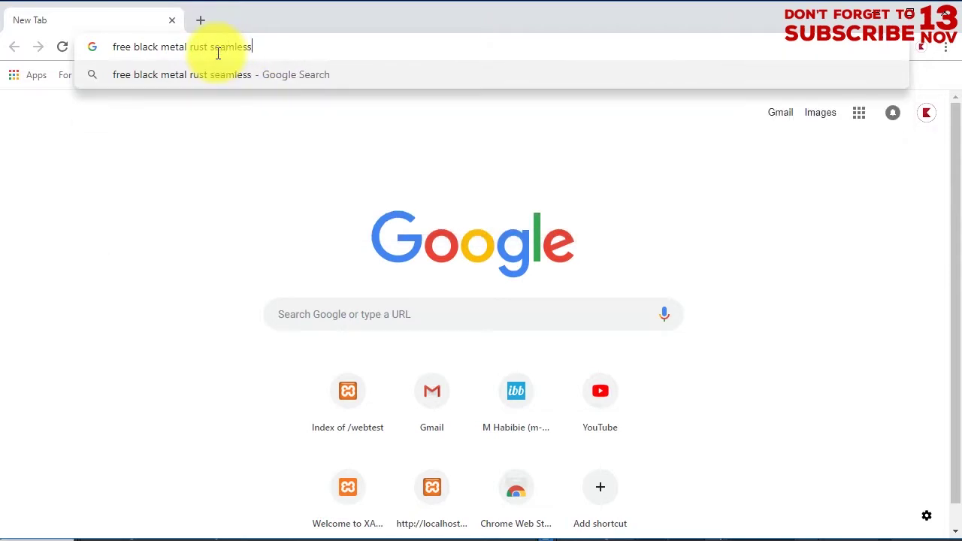
pyautogui.write(' texture')
pyautogui.press('Return')
pyautogui.click(176, 134)
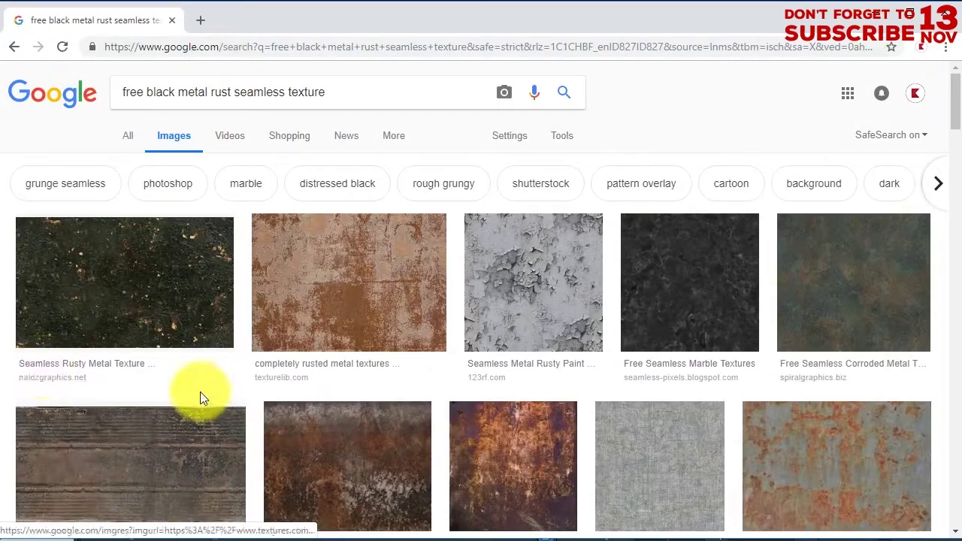
pyautogui.scroll(-2, 200, 392)
pyautogui.scroll(-2, 218, 407)
pyautogui.scroll(-5, 213, 406)
pyautogui.scroll(-5, 213, 406)
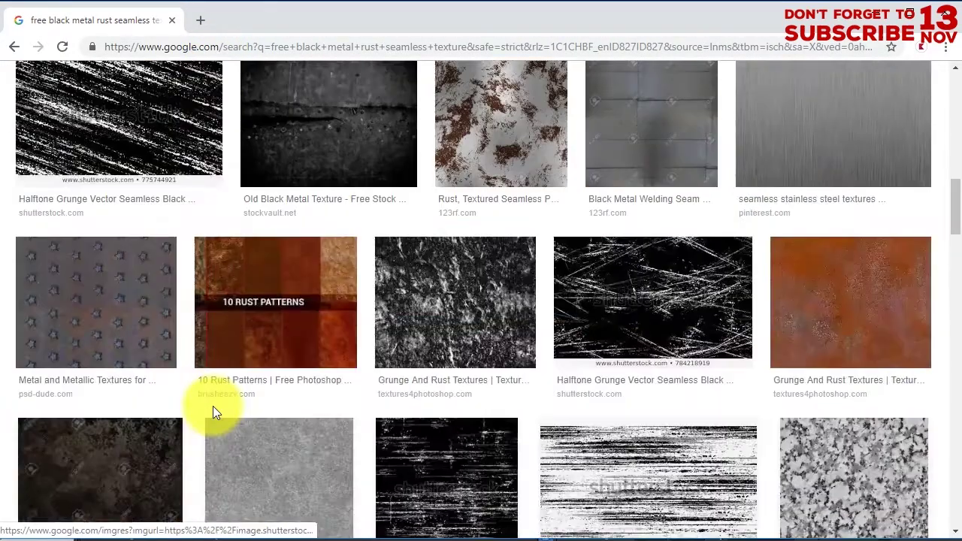
pyautogui.scroll(10, 213, 406)
# Drop 'rust' from the query and browse the new image results
pyautogui.doubleClick(219, 92)
pyautogui.press('BackSpace')
pyautogui.press('Return')
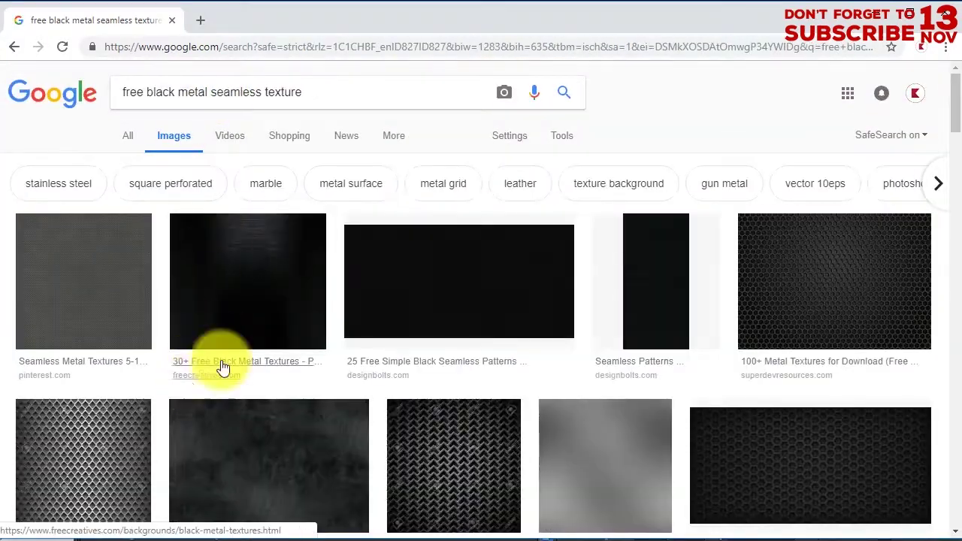
pyautogui.scroll(-5, 338, 337)
pyautogui.scroll(-2, 333, 326)
pyautogui.scroll(-1, 319, 315)
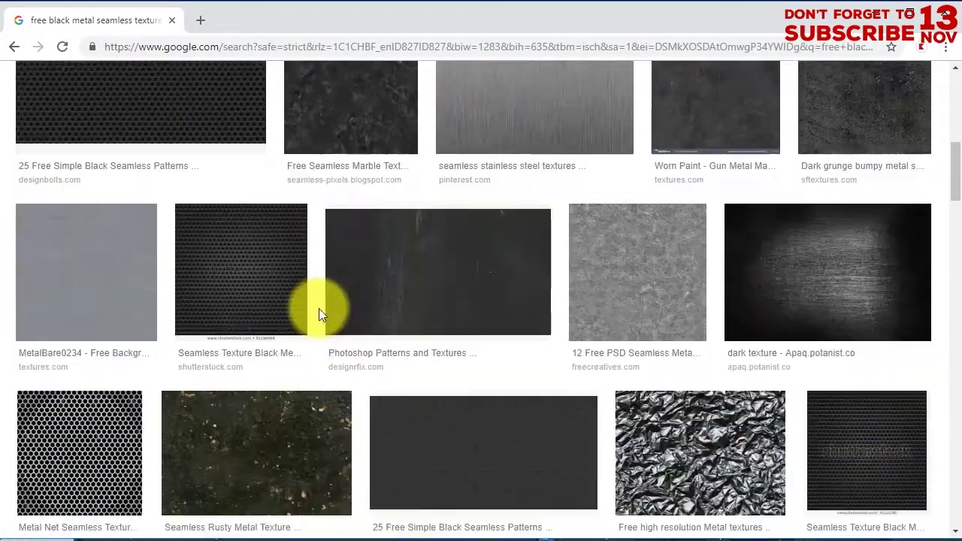
pyautogui.scroll(-3, 318, 314)
pyautogui.scroll(-4, 322, 258)
pyautogui.scroll(8, 318, 318)
# Save the dark grunge bumpy metal image as texture.jpg
pyautogui.click(870, 269)
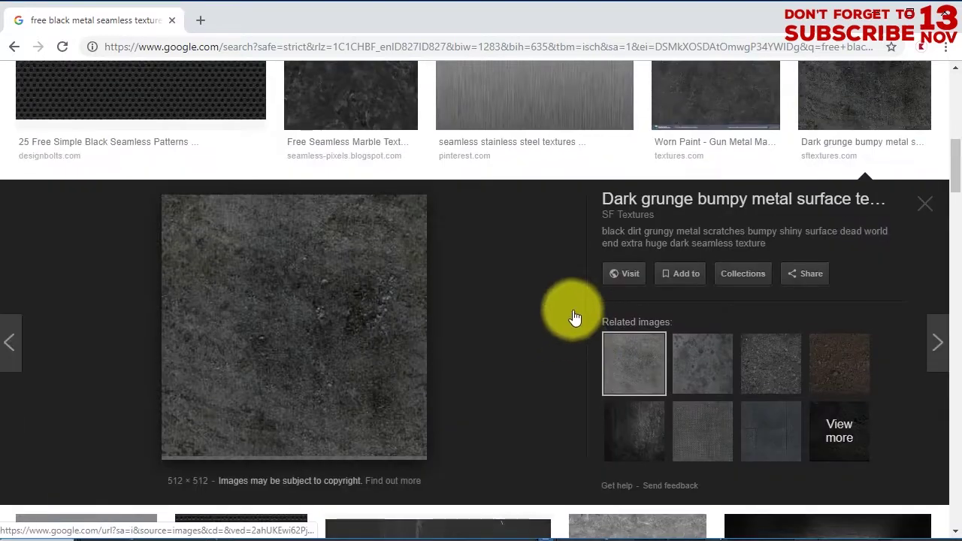
pyautogui.rightClick(344, 323)
pyautogui.click(351, 432)
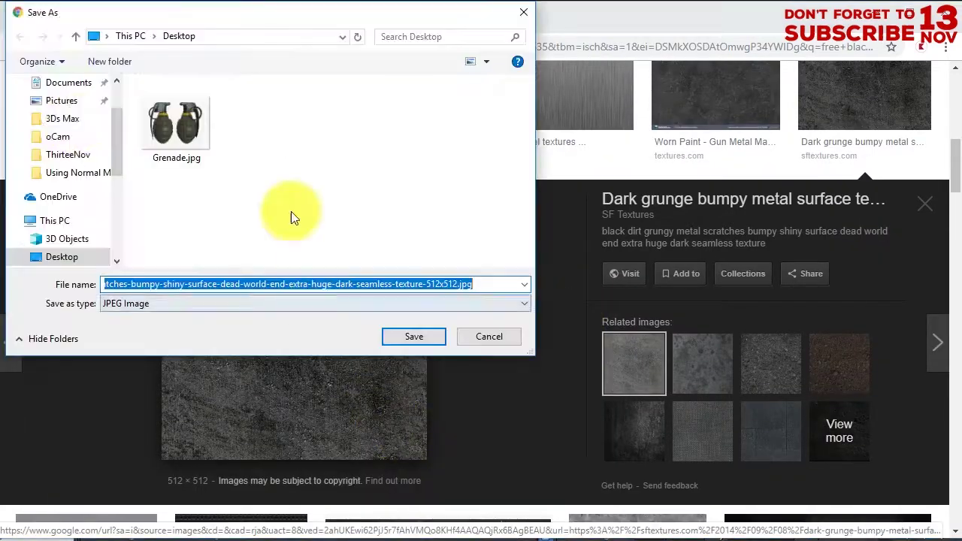
pyautogui.write('texture')
pyautogui.press('Return')
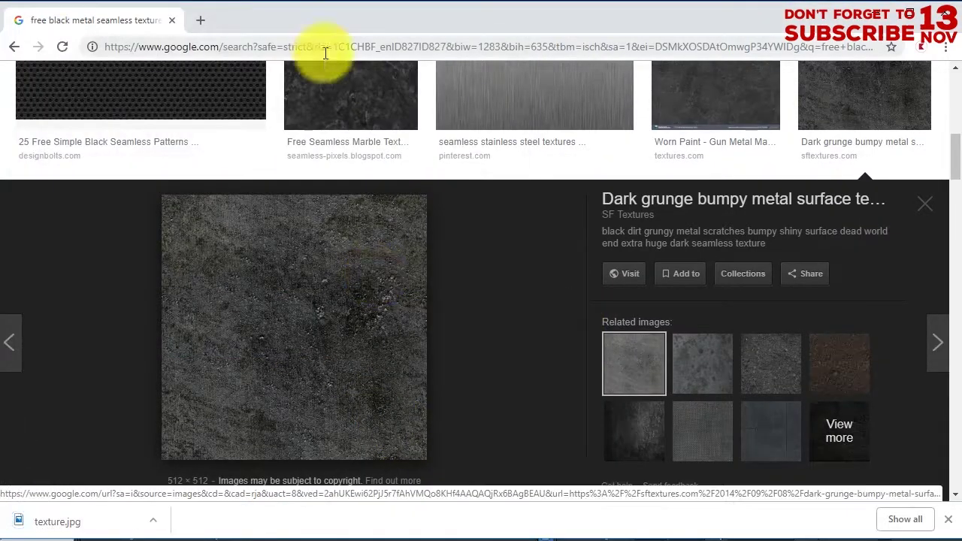
pyautogui.click(323, 50)
# Search for a free normal map generator and load texture.jpg into NormalMap-Online
pyautogui.write('free')
pyautogui.write('normal map')
pyautogui.press('Return')
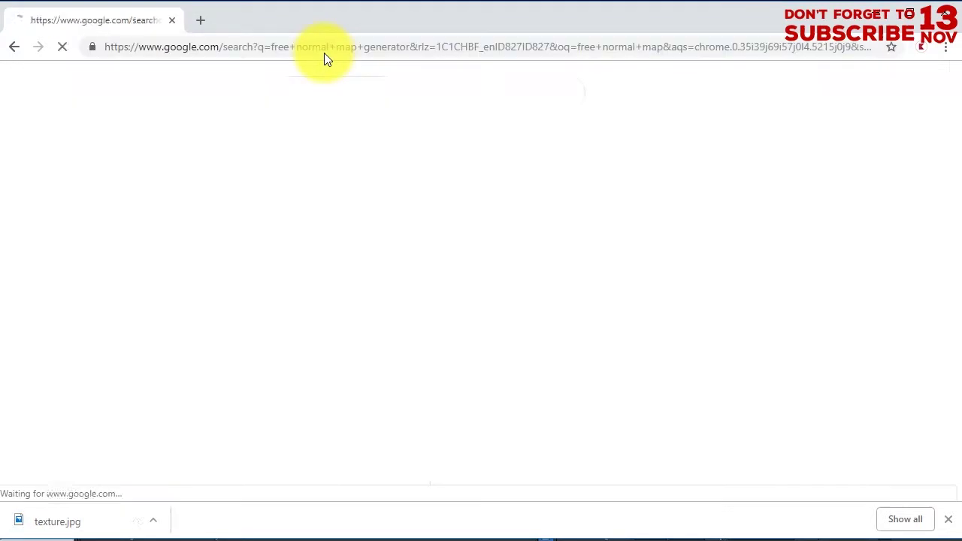
pyautogui.click(208, 197)
pyautogui.scroll(-3, 361, 316)
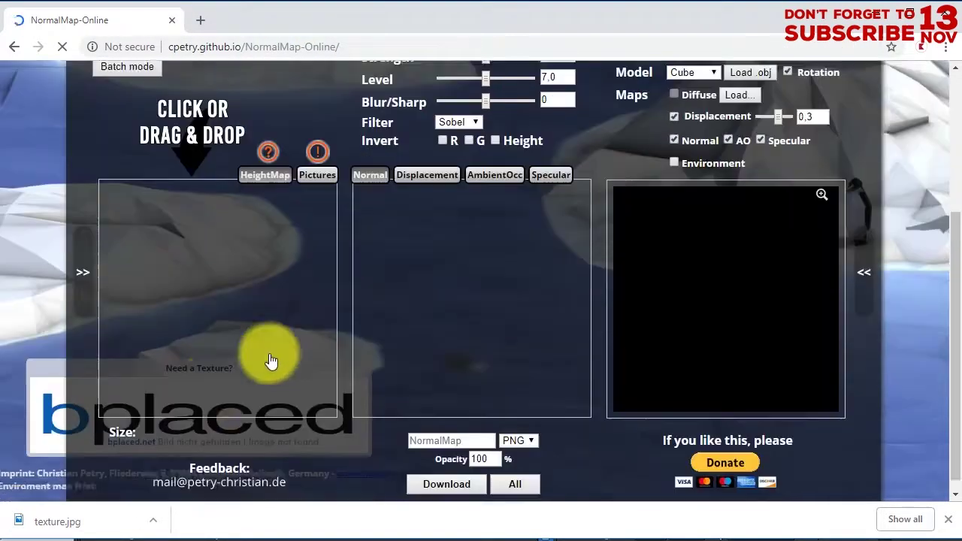
pyautogui.click(277, 277)
pyautogui.doubleClick(264, 129)
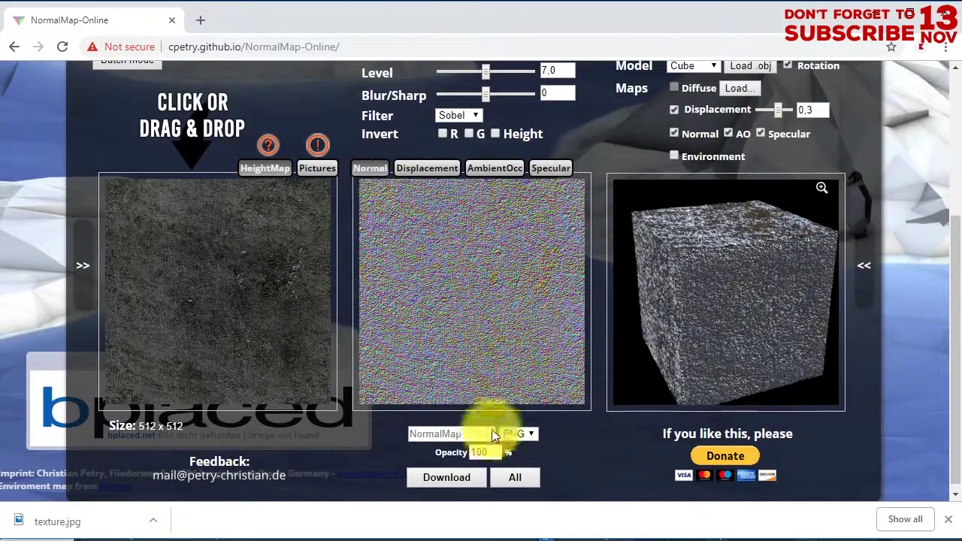
# Download the generated normal map as NormalMap.png, then the specular map
pyautogui.click(456, 480)
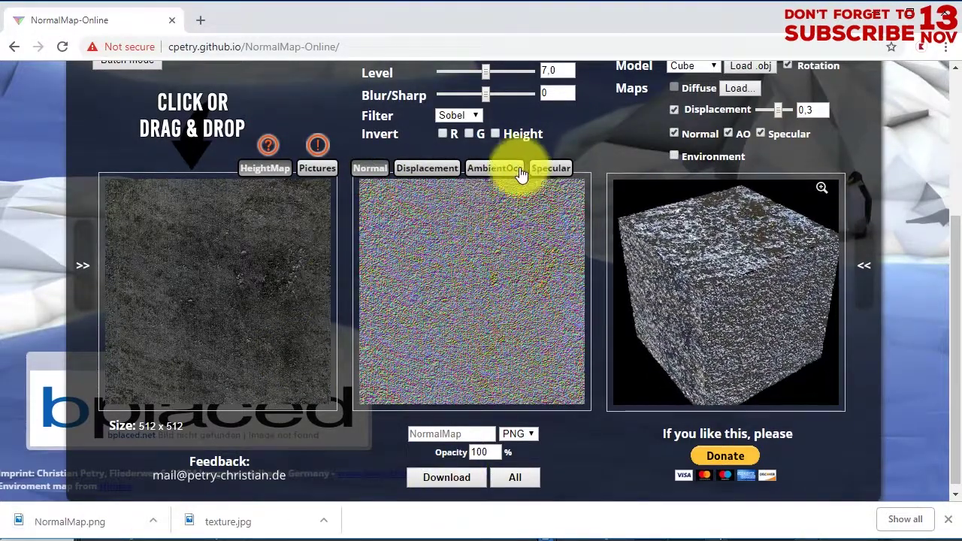
pyautogui.click(550, 168)
pyautogui.click(457, 476)
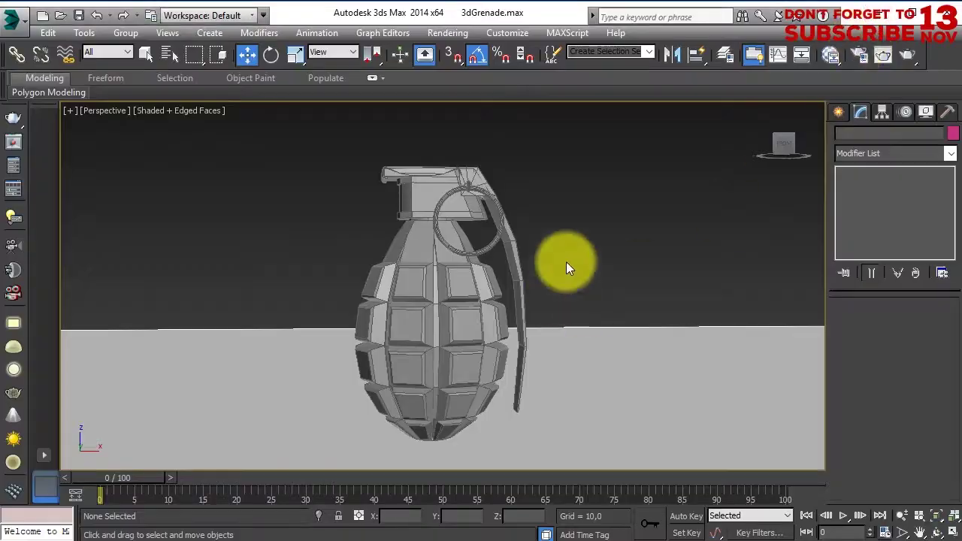
# Open the Slate Material Editor with M and add a new VRayMtl node
pyautogui.moveTo(571, 272); pyautogui.dragTo(556, 275, button='middle')
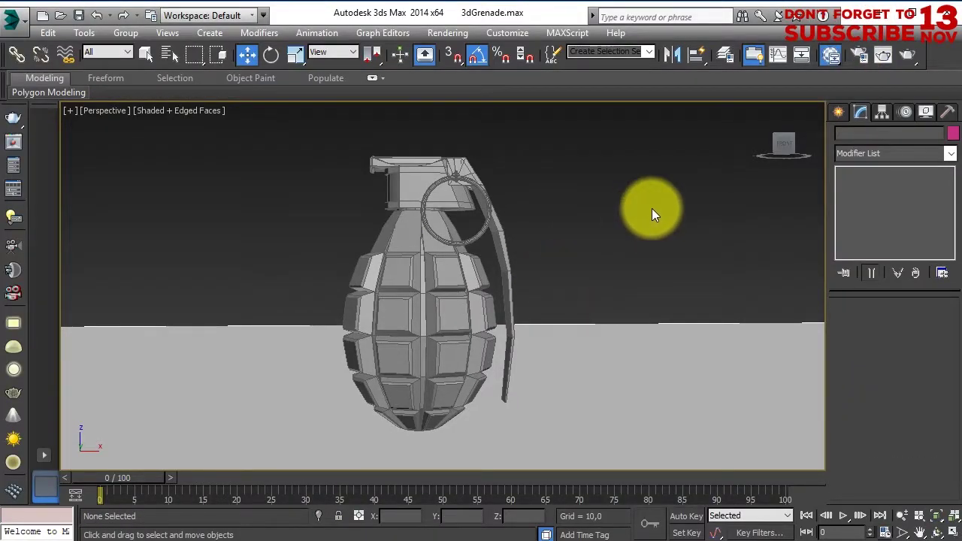
pyautogui.press('m')
pyautogui.rightClick(381, 205)
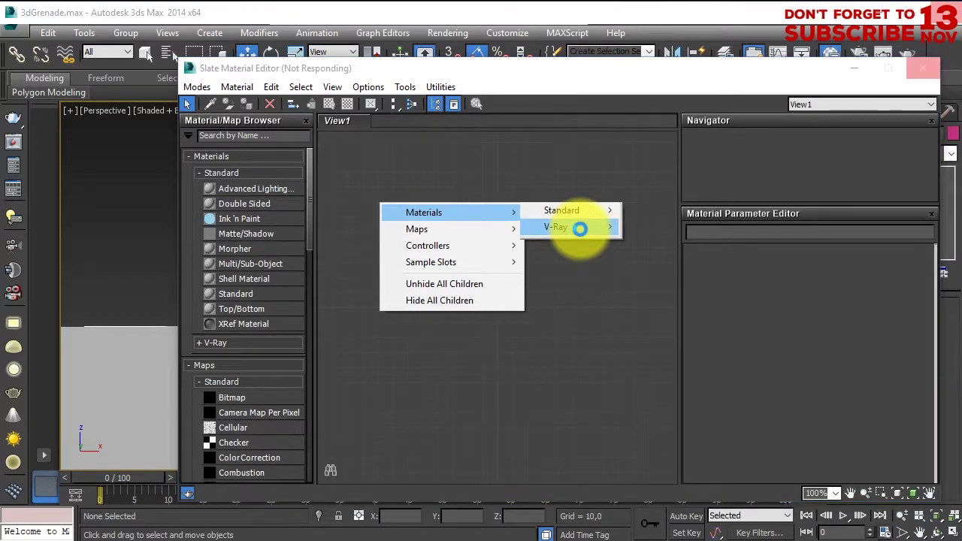
pyautogui.rightClick(457, 194)
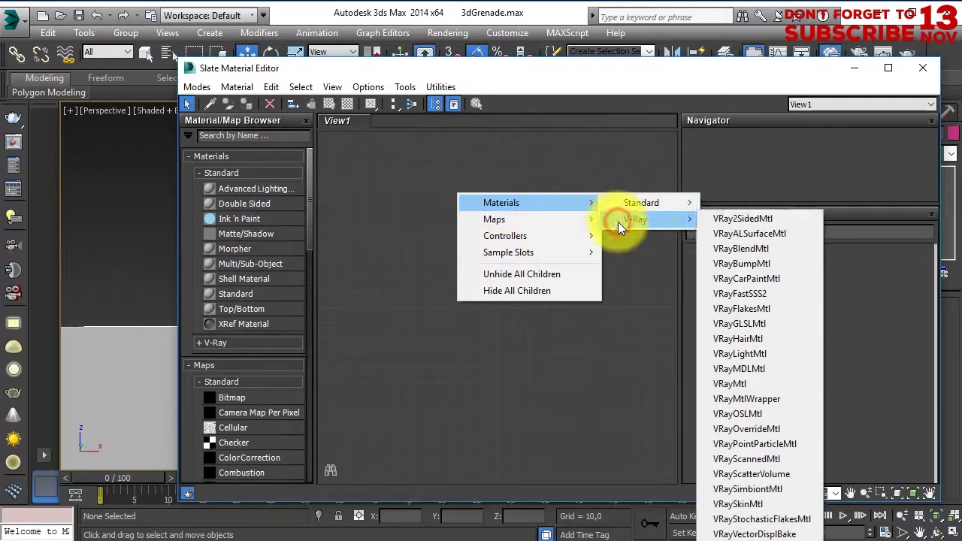
pyautogui.click(733, 384)
# Feed the material's diffuse map with a Bitmap loaded from the Desktop image
pyautogui.moveTo(515, 229); pyautogui.dragTo(451, 225)
pyautogui.click(444, 222)
pyautogui.click(51, 144)
pyautogui.doubleClick(143, 177)
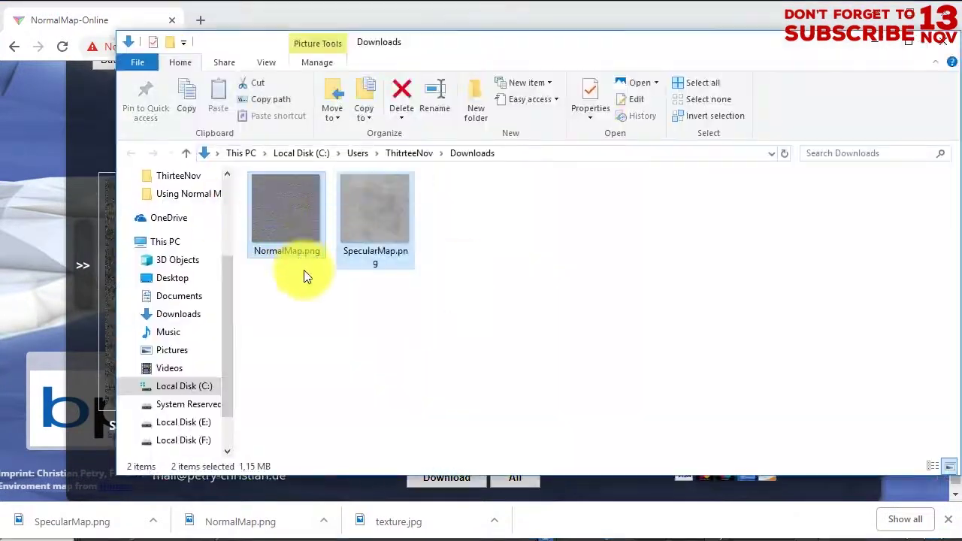
# Copy NormalMap.png and SpecularMap.png to the Desktop, then wire Map #2 into the bump input
pyautogui.rightClick(303, 269)
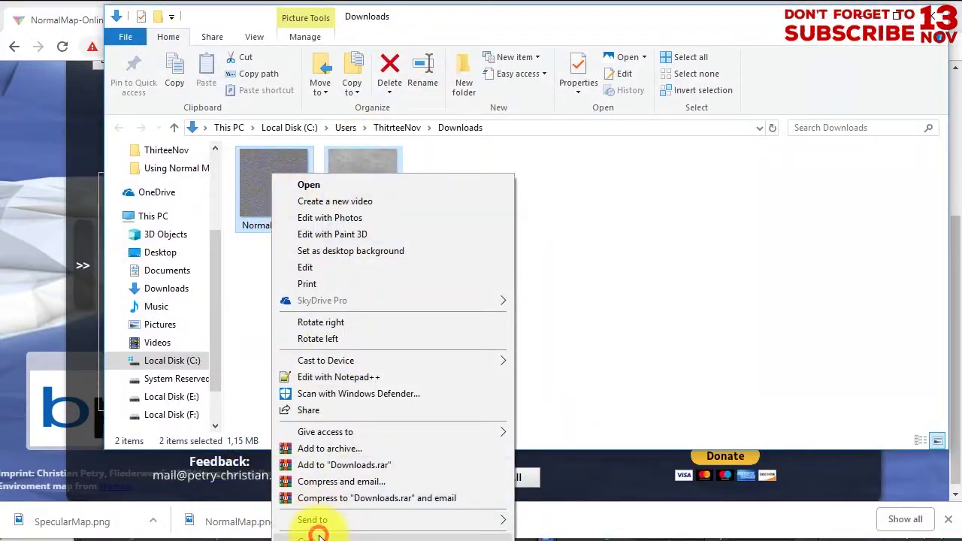
pyautogui.click(169, 258)
pyautogui.rightClick(356, 296)
pyautogui.click(398, 381)
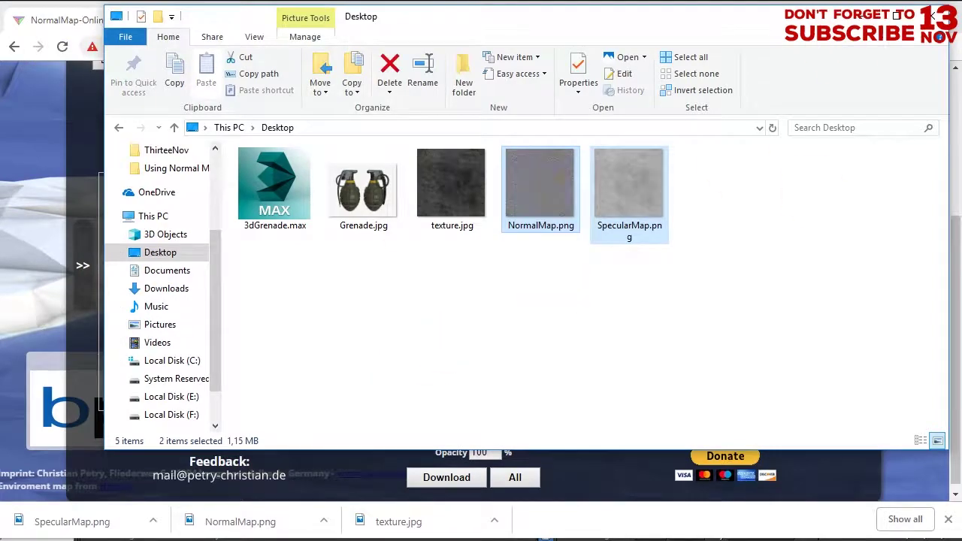
pyautogui.moveTo(526, 261)
pyautogui.mouseDown()
pyautogui.moveTo(468, 287)
pyautogui.moveTo(426, 368)
pyautogui.mouseUp()
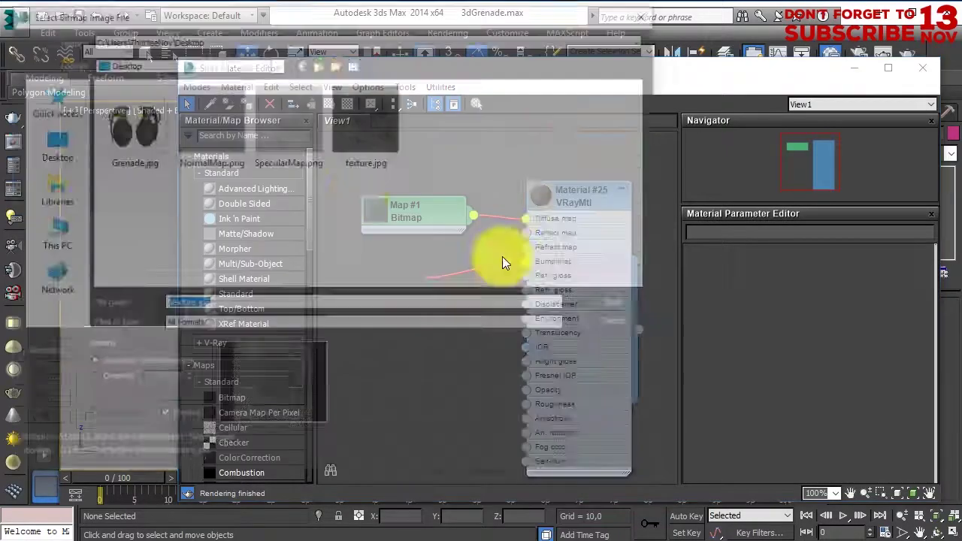
# Add a Map #3 Bitmap with the specular image to Material #25's reflect input
pyautogui.doubleClick(540, 193)
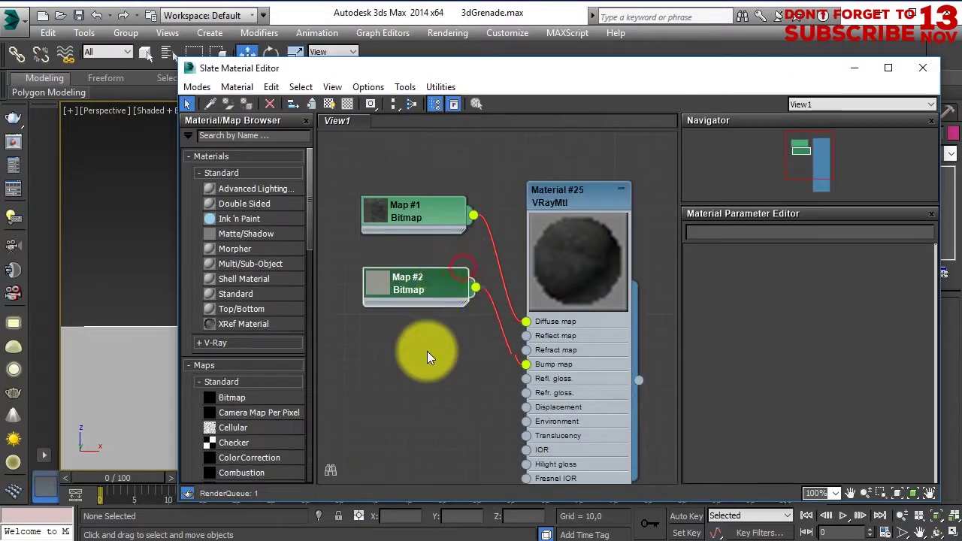
pyautogui.scroll(3, 525, 340)
pyautogui.moveTo(591, 344); pyautogui.dragTo(464, 295)
pyautogui.click(594, 143)
pyautogui.doubleClick(288, 115)
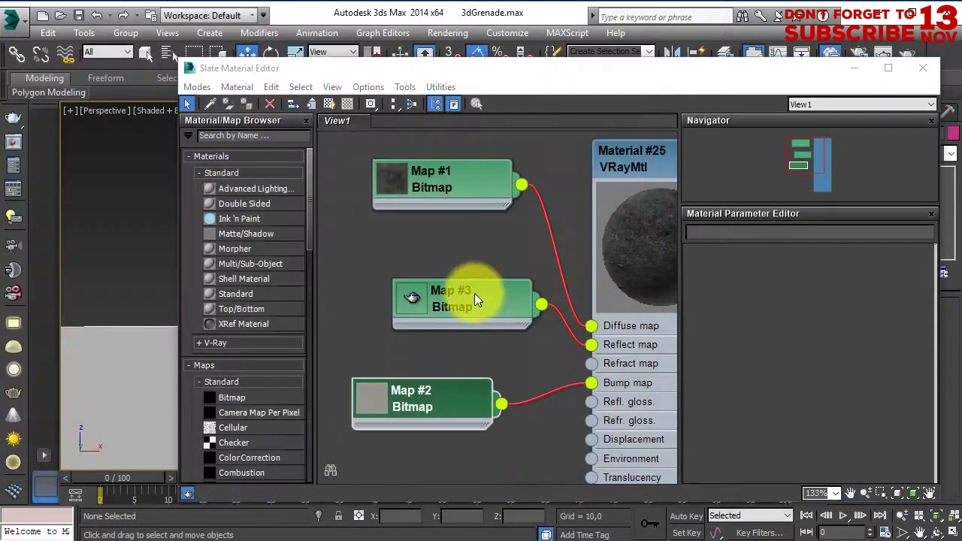
# Open Material #25's parameters, move the editor aside, and select all grenade parts
pyautogui.moveTo(524, 350); pyautogui.dragTo(457, 339, button='middle')
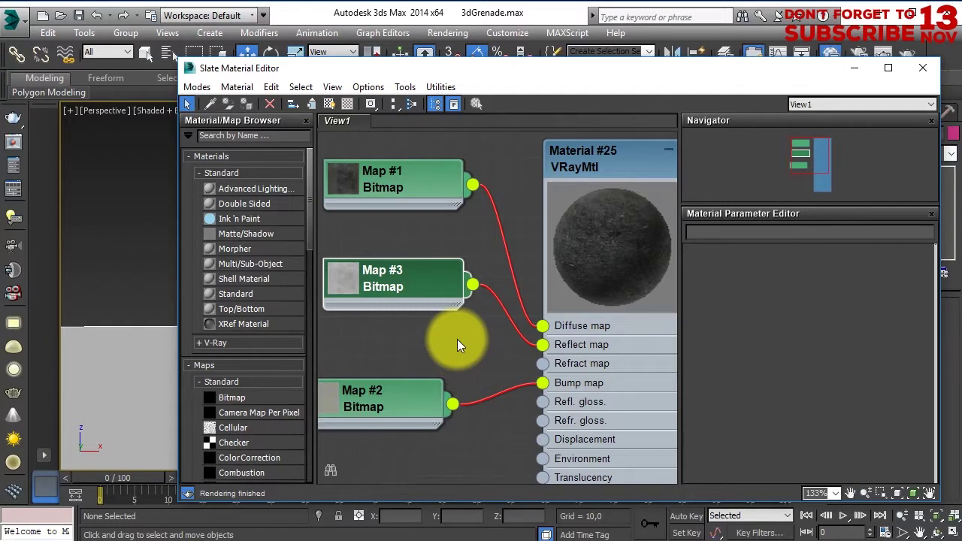
pyautogui.doubleClick(635, 162)
pyautogui.doubleClick(594, 160)
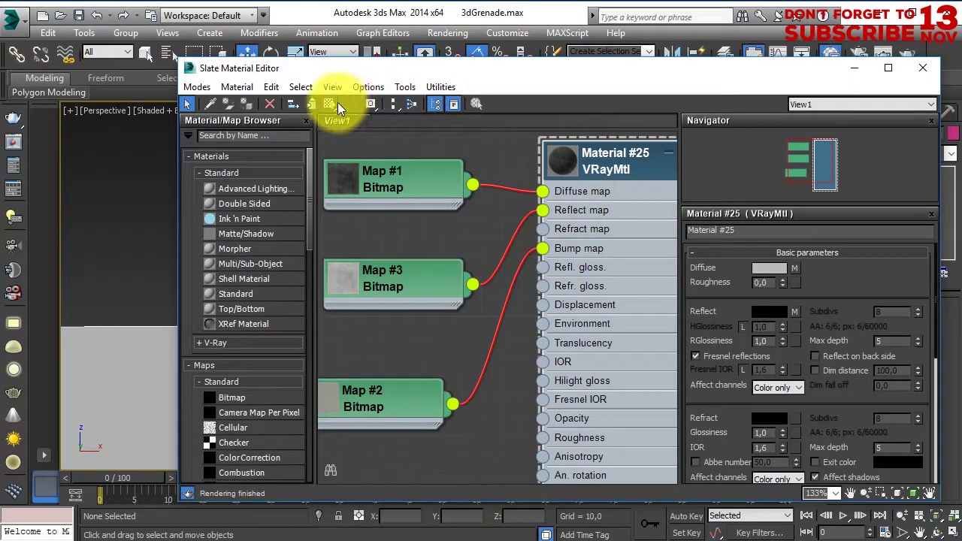
pyautogui.moveTo(496, 67); pyautogui.dragTo(485, 287)
pyautogui.moveTo(333, 140); pyautogui.dragTo(534, 256)
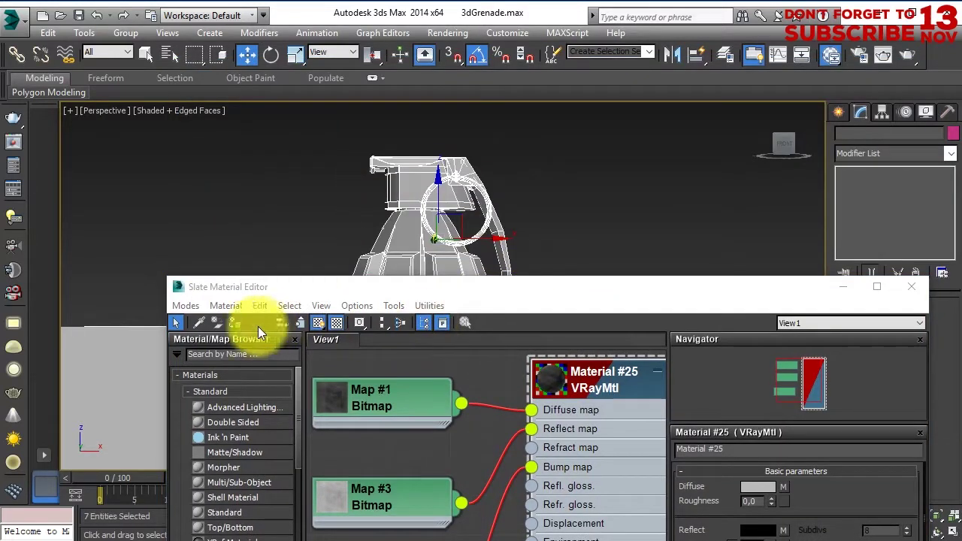
# Assign Material #25 to the selected grenade parts
pyautogui.press('a')
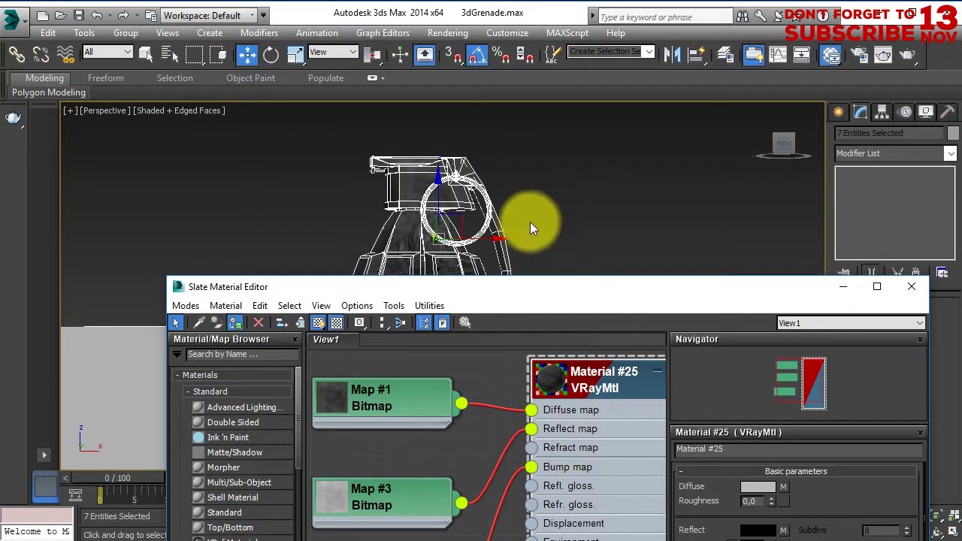
pyautogui.click(912, 287)
pyautogui.click(572, 276)
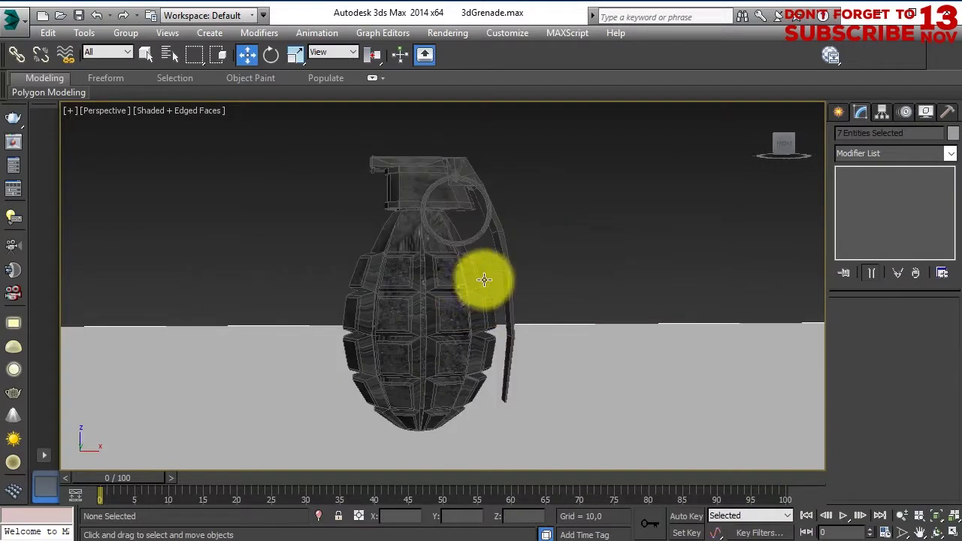
# Add a UVW Map modifier to all seven parts with Box mapping 150 × 150 × 150
pyautogui.moveTo(330, 157); pyautogui.dragTo(560, 272)
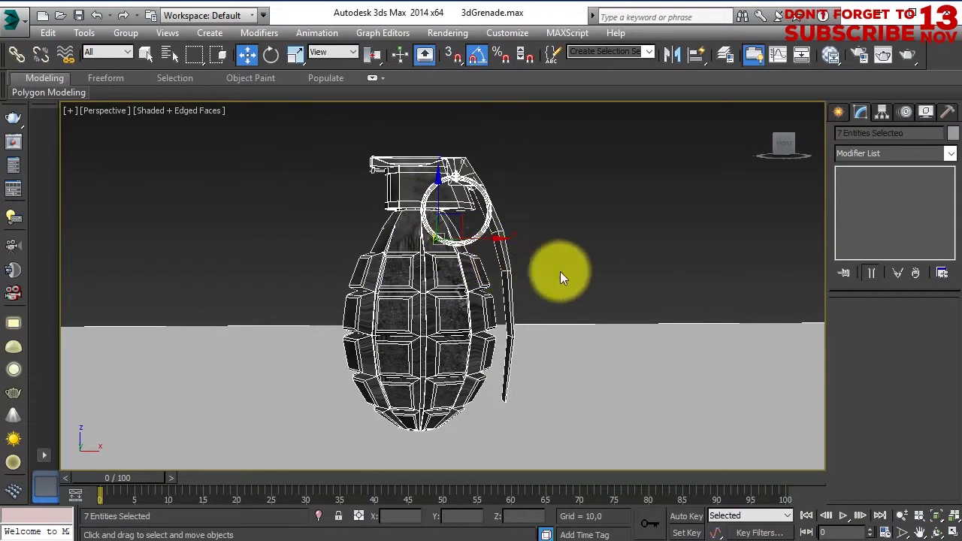
pyautogui.click(940, 153)
pyautogui.scroll(-10, 900, 406)
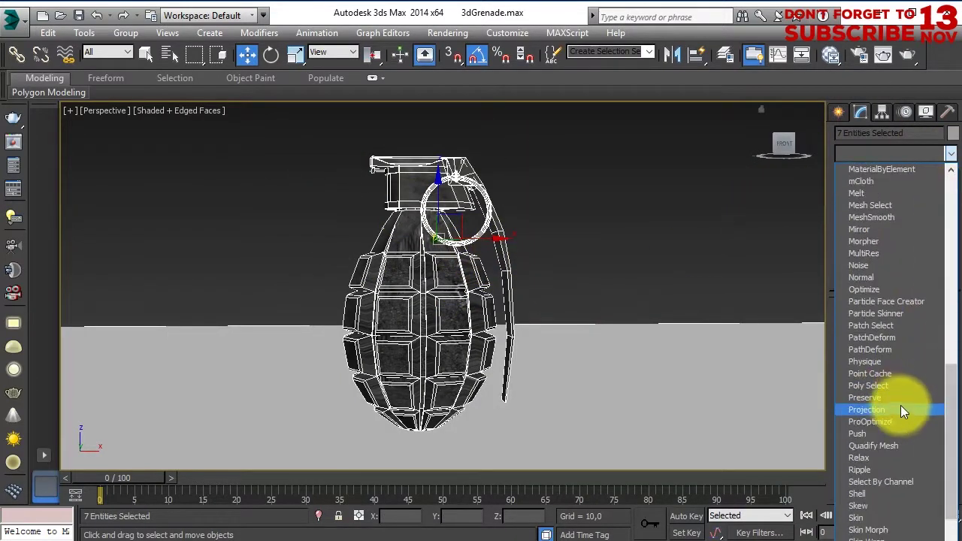
pyautogui.scroll(-2, 902, 406)
pyautogui.scroll(-5, 902, 406)
pyautogui.click(904, 442)
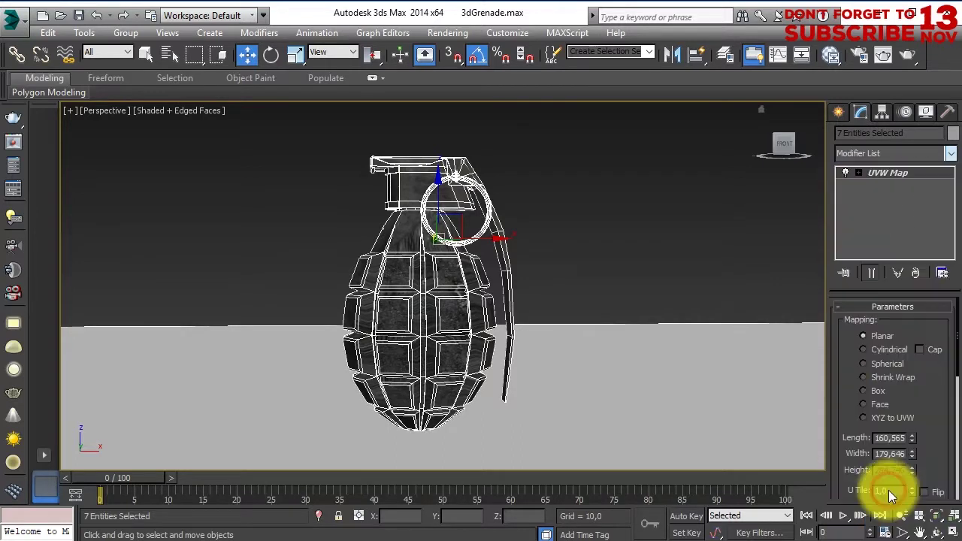
pyautogui.click(879, 397)
pyautogui.click(858, 173)
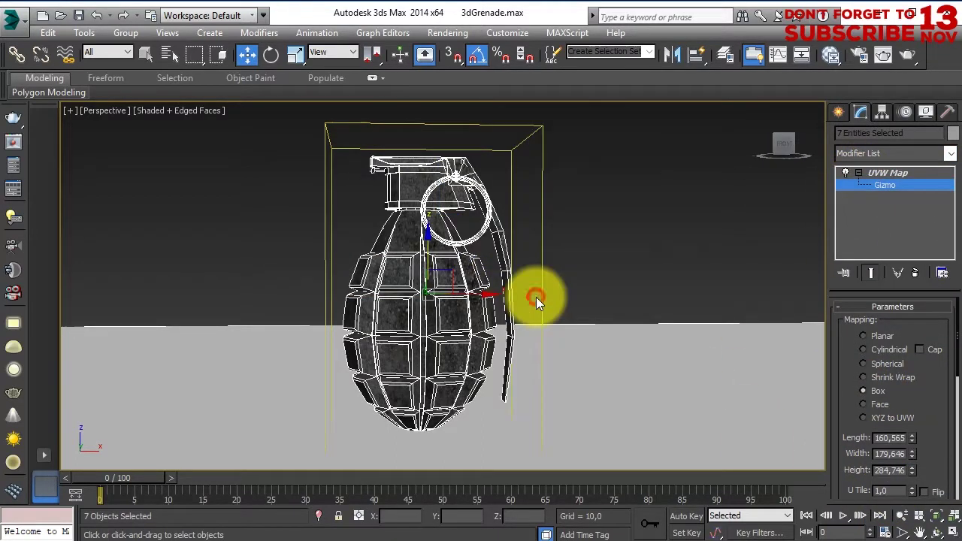
pyautogui.write('r150')
pyautogui.press('Return')
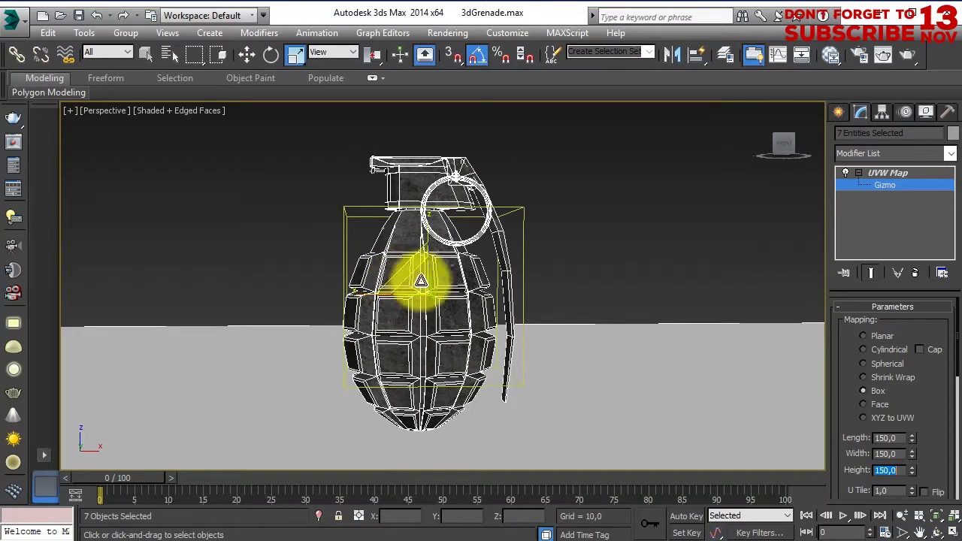
# Exit the gizmo level, deselect, and orbit around the textured grenade
pyautogui.click(887, 173)
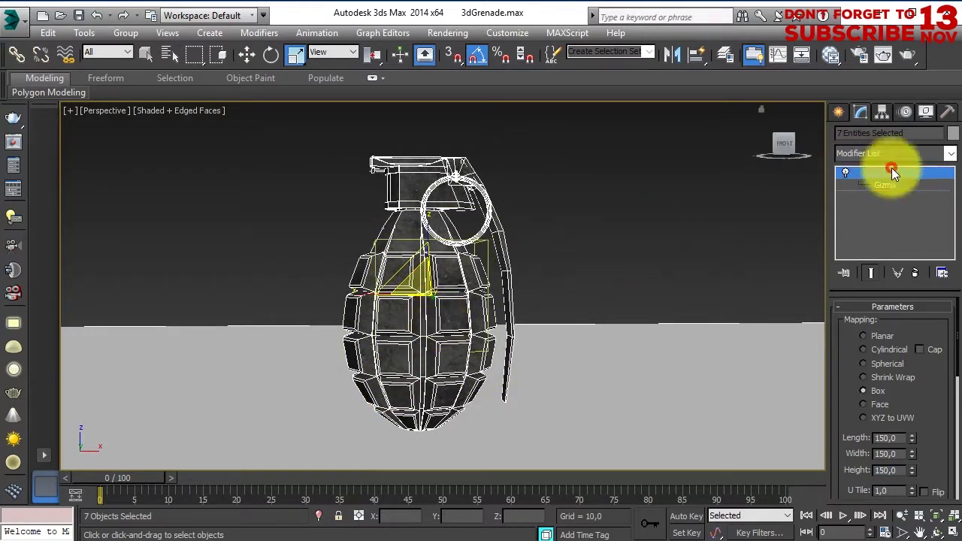
pyautogui.click(522, 329)
pyautogui.keyDown('alt'); pyautogui.moveTo(459, 309); pyautogui.dragTo(447, 283, button='middle'); pyautogui.keyUp('alt')
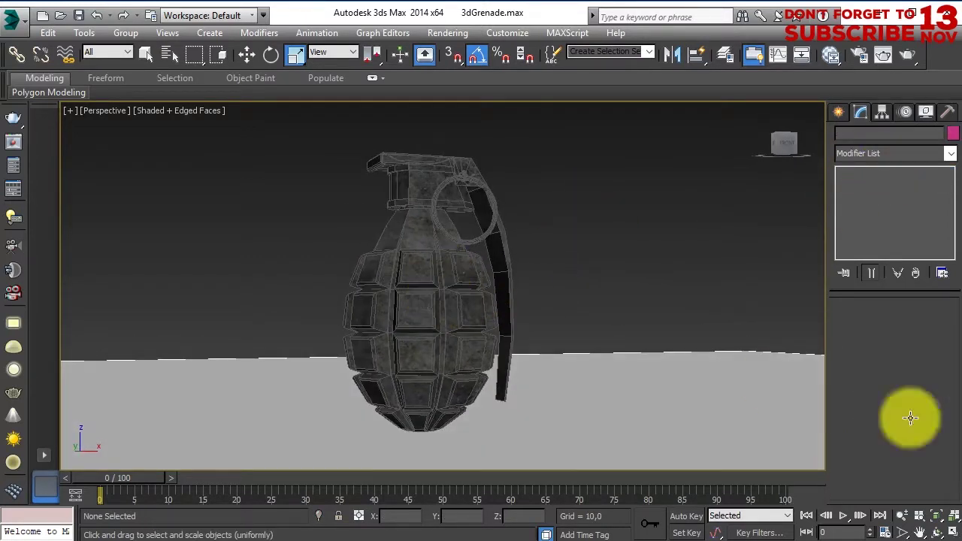
pyautogui.moveTo(908, 414); pyautogui.dragTo(489, 316)
pyautogui.click(556, 203)
pyautogui.rightClick(538, 199)
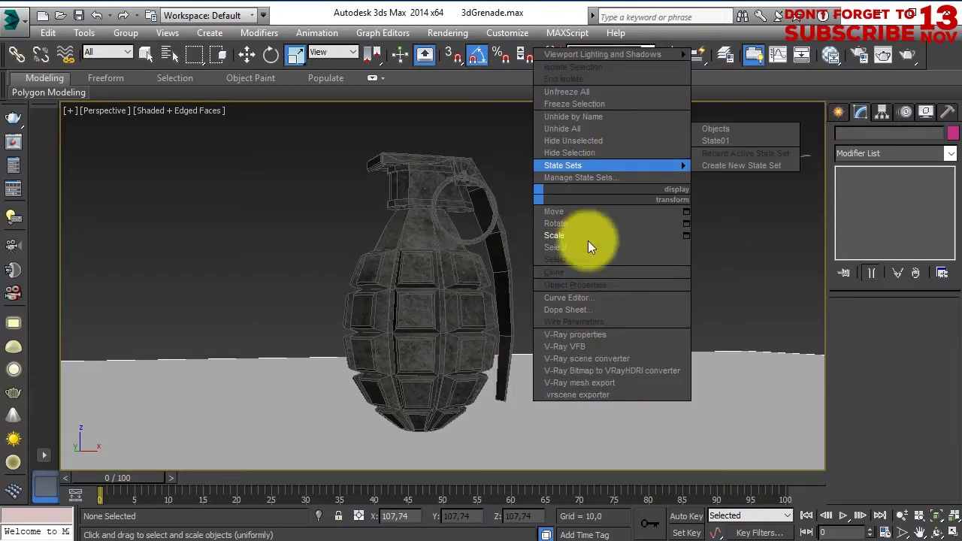
# Reopen the material editor and create a new VRayMtl node, Material #26
pyautogui.press('m')
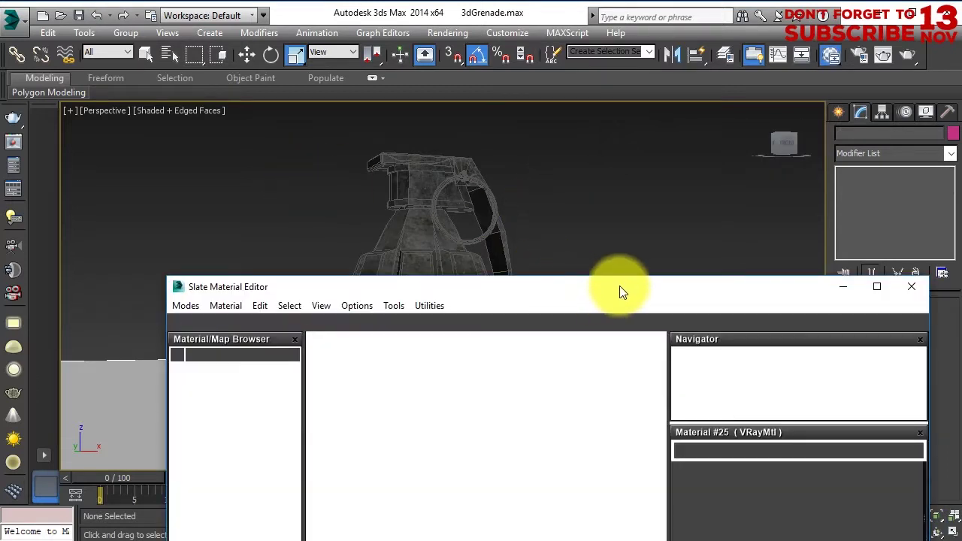
pyautogui.moveTo(620, 285); pyautogui.dragTo(503, 199)
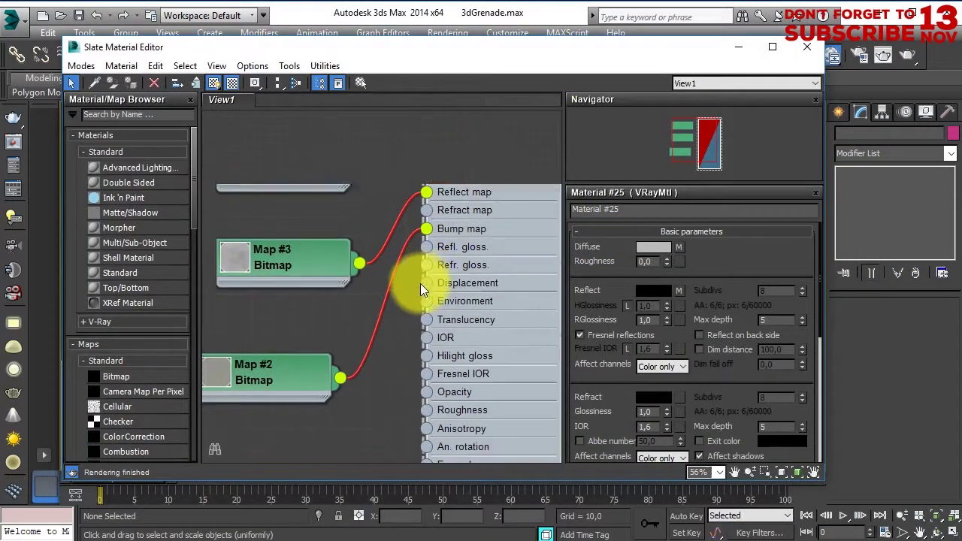
pyautogui.scroll(-3, 420, 284)
pyautogui.moveTo(486, 290); pyautogui.dragTo(358, 278, button='middle')
pyautogui.rightClick(442, 244)
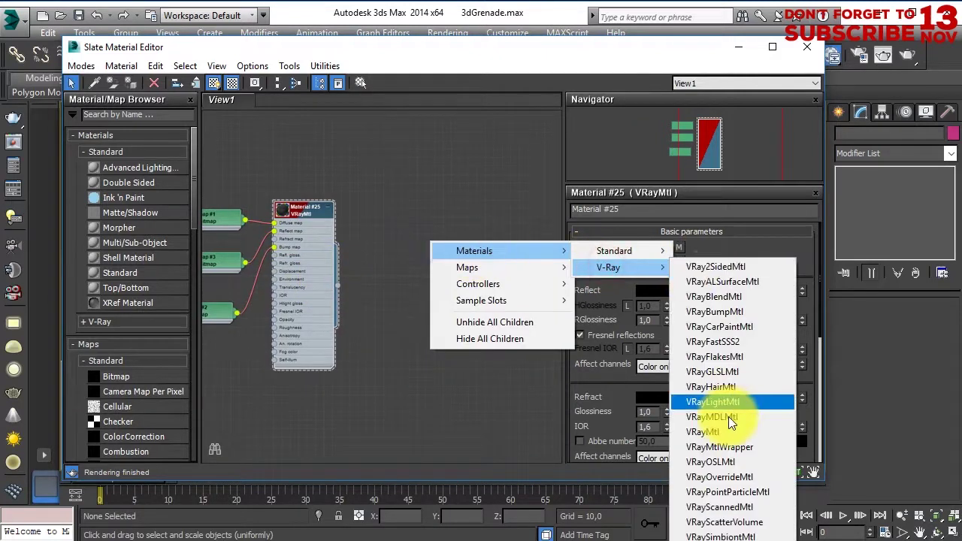
pyautogui.click(728, 414)
# Set Material #26's reflection colour to white
pyautogui.doubleClick(448, 247)
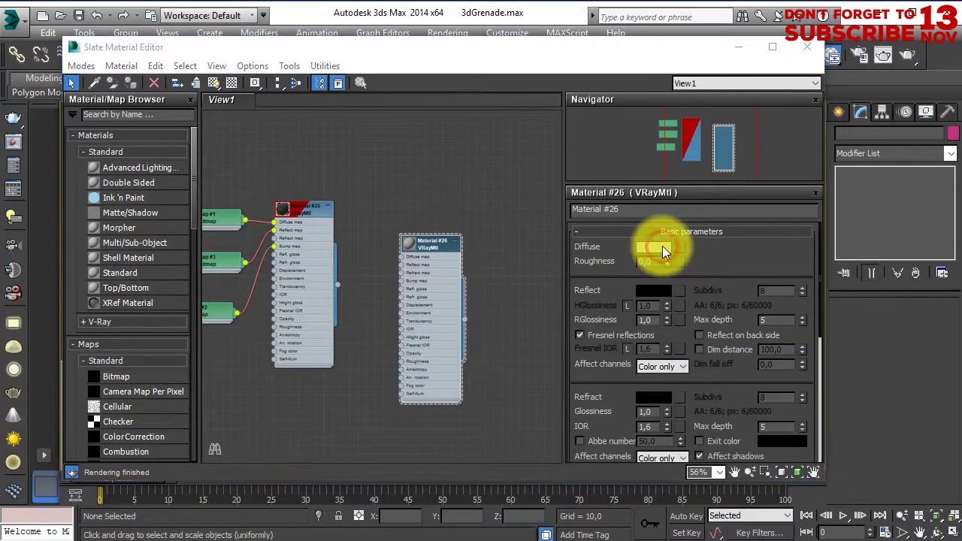
pyautogui.click(654, 247)
pyautogui.click(551, 221)
pyautogui.click(654, 290)
pyautogui.moveTo(475, 170); pyautogui.dragTo(579, 170)
pyautogui.click(551, 221)
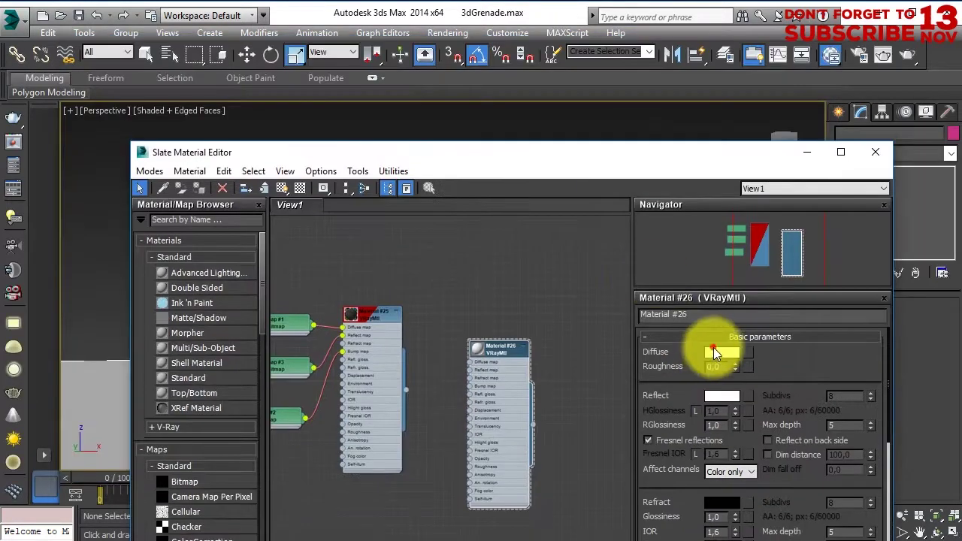
pyautogui.click(715, 353)
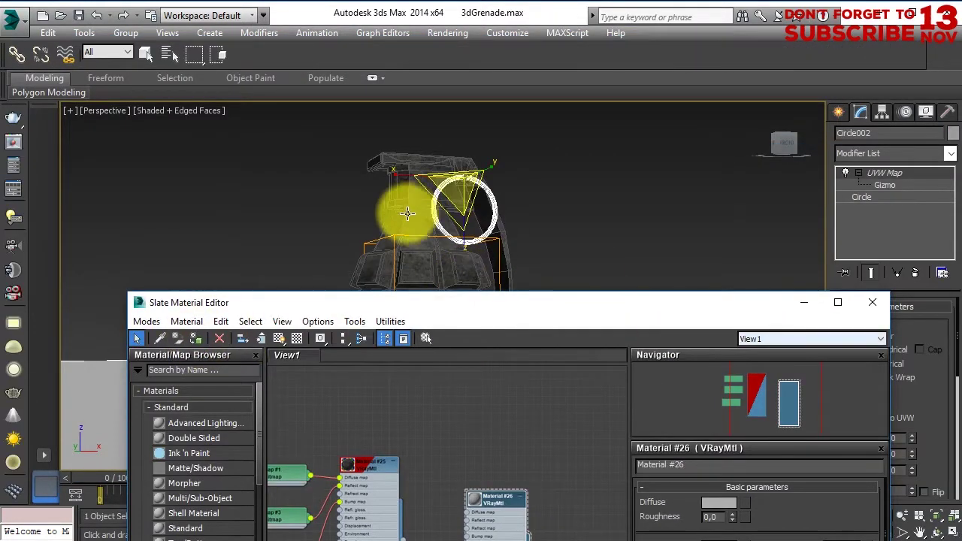
# Select the pin ring and give Material #26 a white diffuse colour
pyautogui.click(419, 215)
pyautogui.scroll(3, 524, 203)
pyautogui.scroll(3, 429, 209)
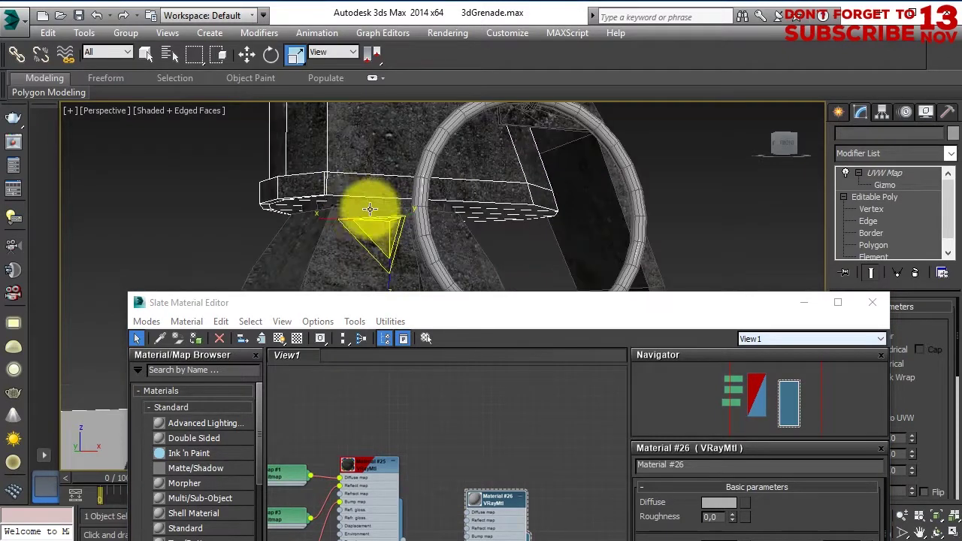
pyautogui.scroll(4, 369, 209)
pyautogui.click(447, 237)
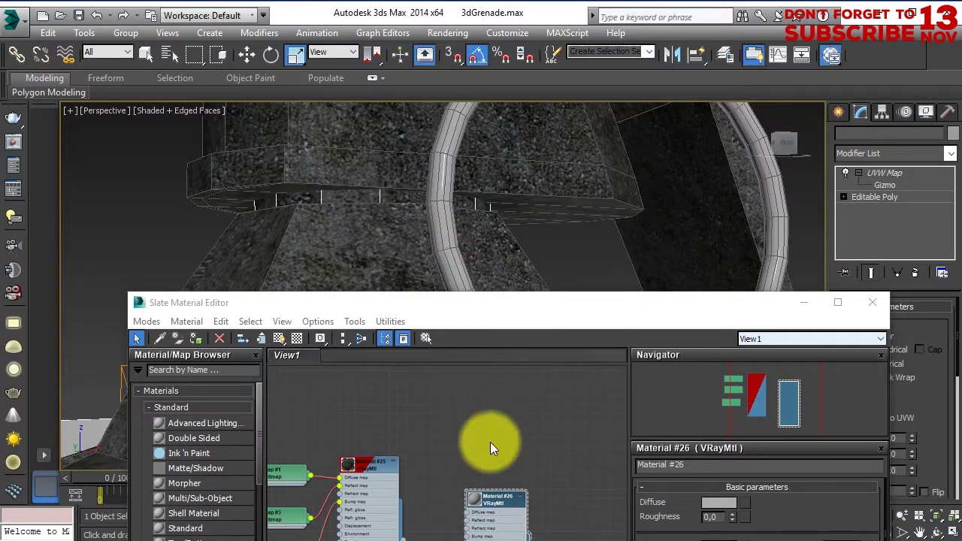
pyautogui.moveTo(492, 447); pyautogui.dragTo(445, 415, button='middle')
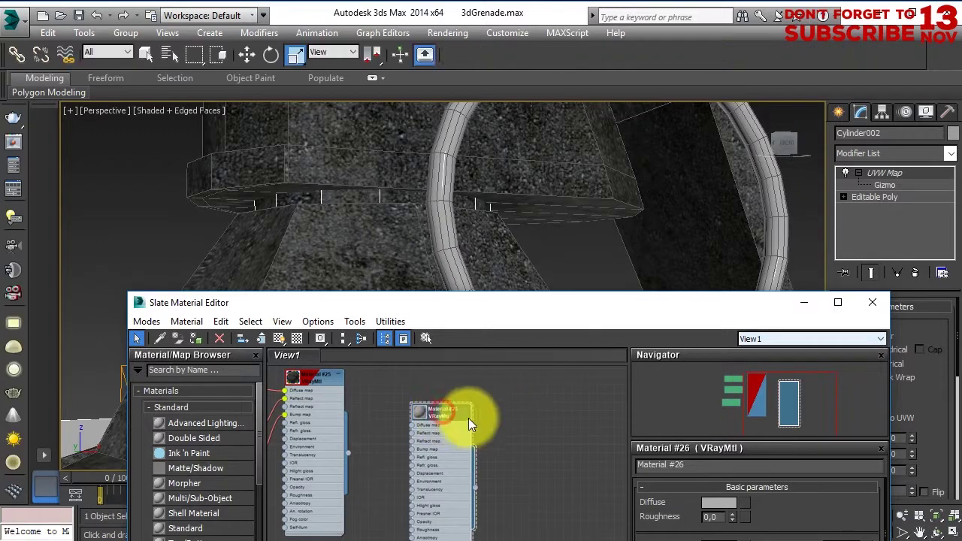
pyautogui.click(718, 503)
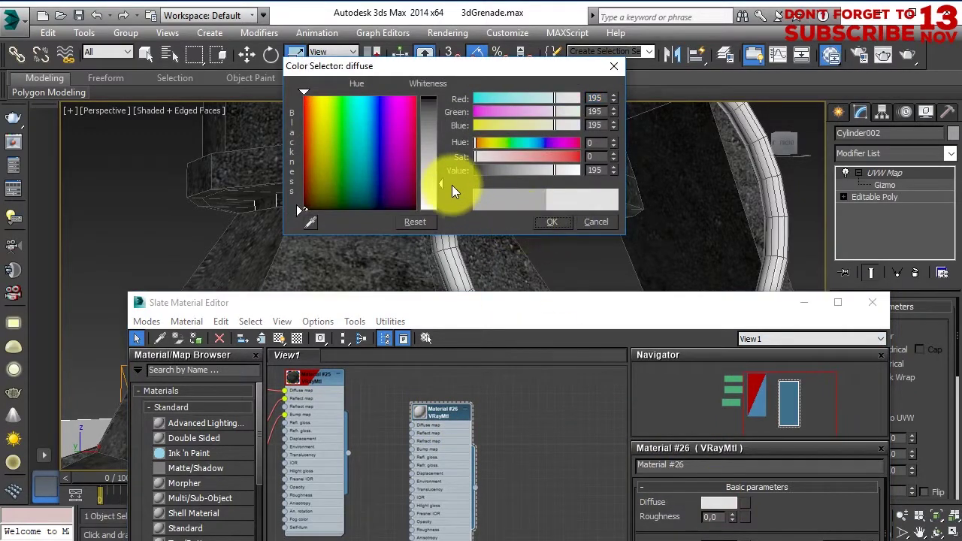
pyautogui.click(552, 222)
# Duplicate Material #26 as Material #27 with a dark red diffuse for the band
pyautogui.keyDown('shift'); pyautogui.moveTo(446, 410); pyautogui.dragTo(525, 405); pyautogui.keyUp('shift')
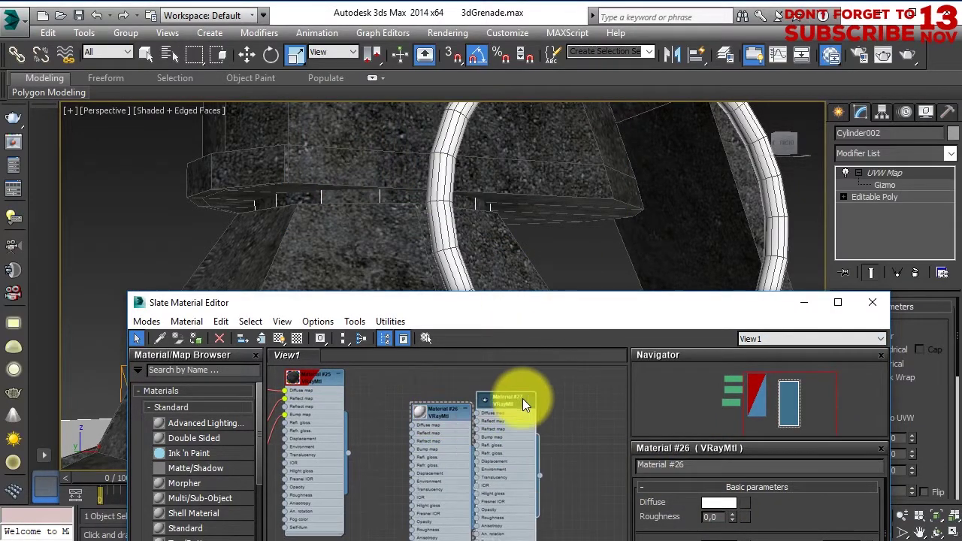
pyautogui.doubleClick(525, 405)
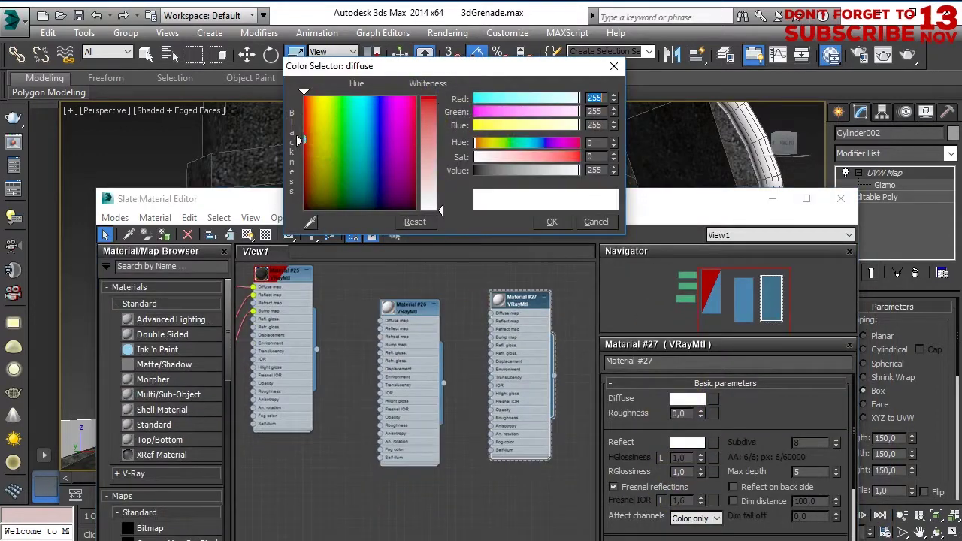
pyautogui.click(552, 222)
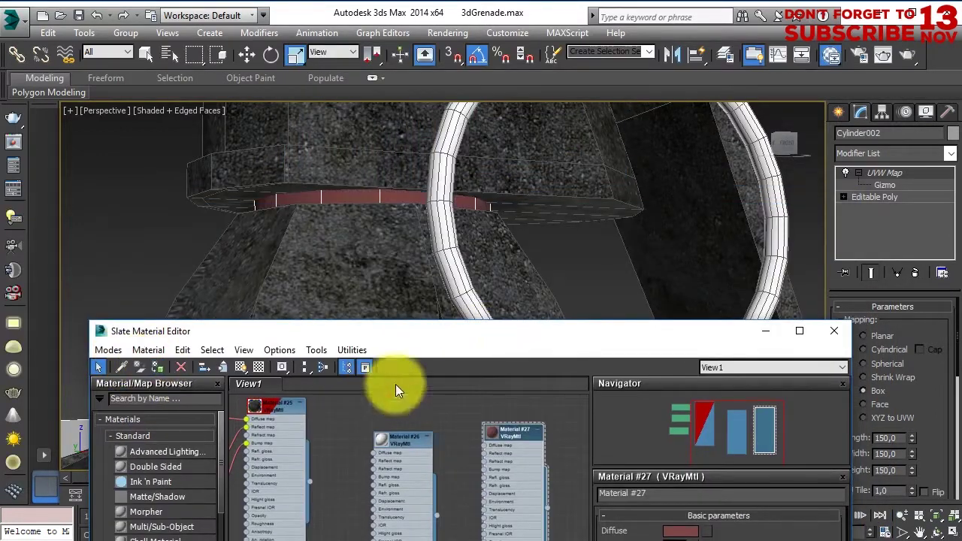
pyautogui.click(835, 331)
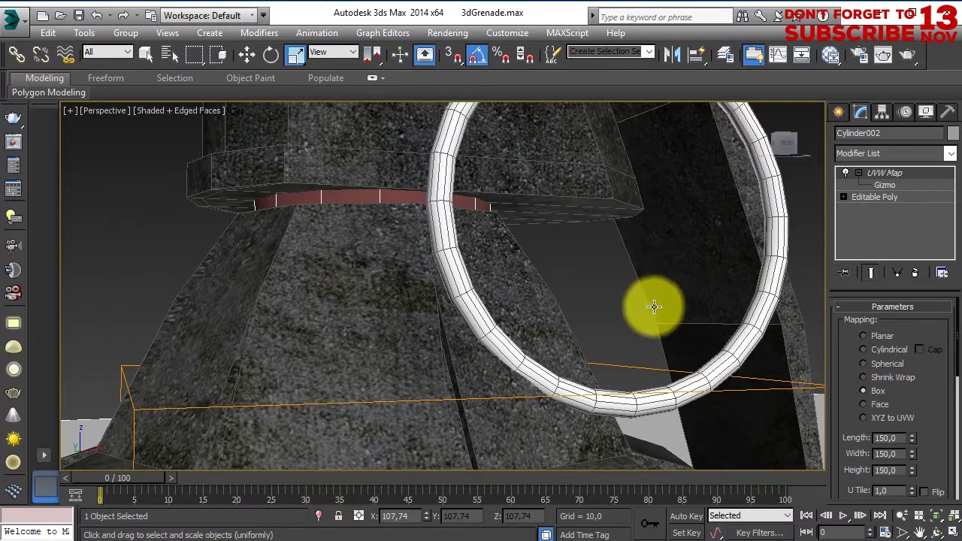
pyautogui.scroll(-2, 632, 300)
pyautogui.scroll(-2, 607, 293)
pyautogui.scroll(-2, 611, 296)
# Select the grenade body and frame the view on it with Z
pyautogui.click(677, 339)
pyautogui.moveTo(678, 341)
pyautogui.mouseDown(button='middle')
pyautogui.moveTo(583, 262)
pyautogui.moveTo(669, 315)
pyautogui.mouseUp(button='middle')
pyautogui.scroll(-3, 669, 315)
pyautogui.scroll(2, 677, 312)
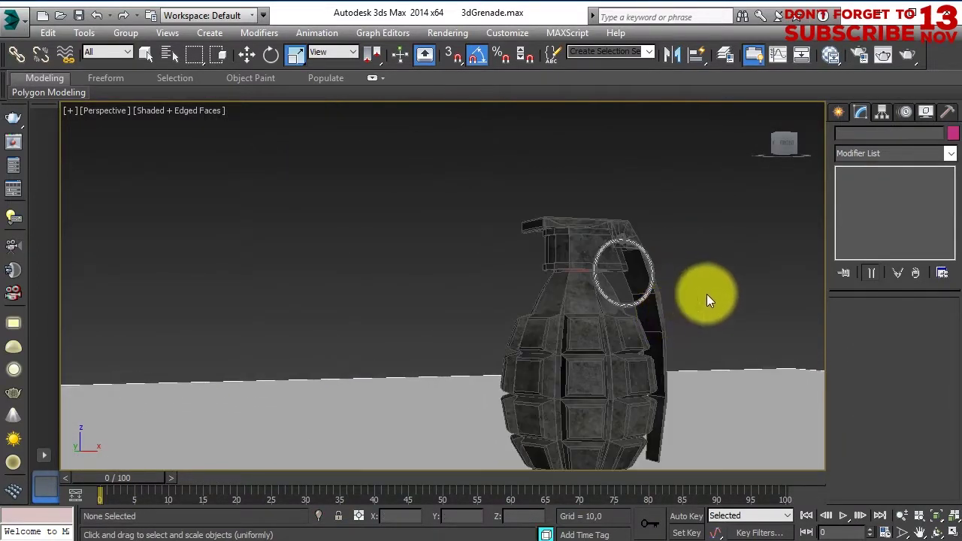
pyautogui.click(558, 320)
pyautogui.press('z')
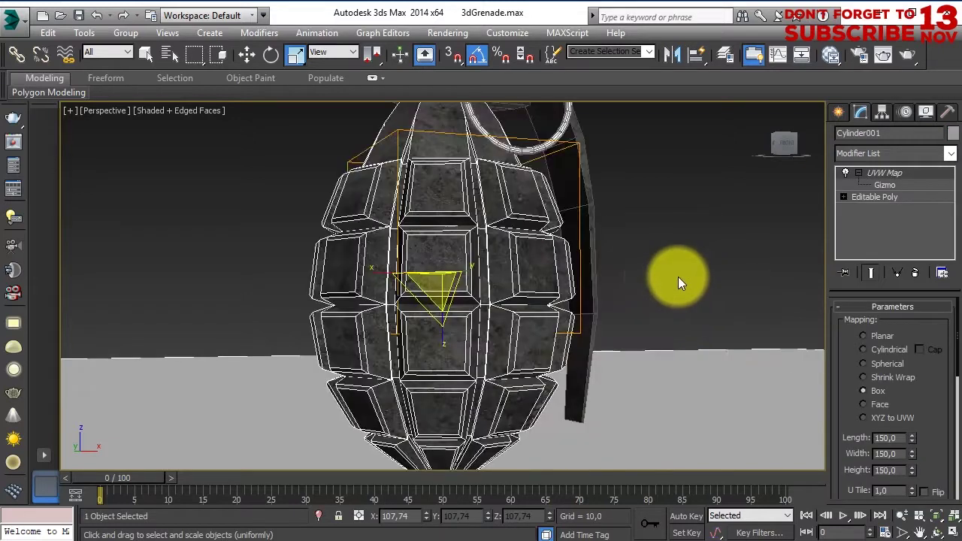
pyautogui.scroll(-1, 649, 339)
pyautogui.scroll(-2, 636, 327)
# Show the safe frame, position the grenade in it, and render with V-Ray
pyautogui.hotkey('shift', 'f')
pyautogui.moveTo(552, 312); pyautogui.dragTo(562, 399, button='middle')
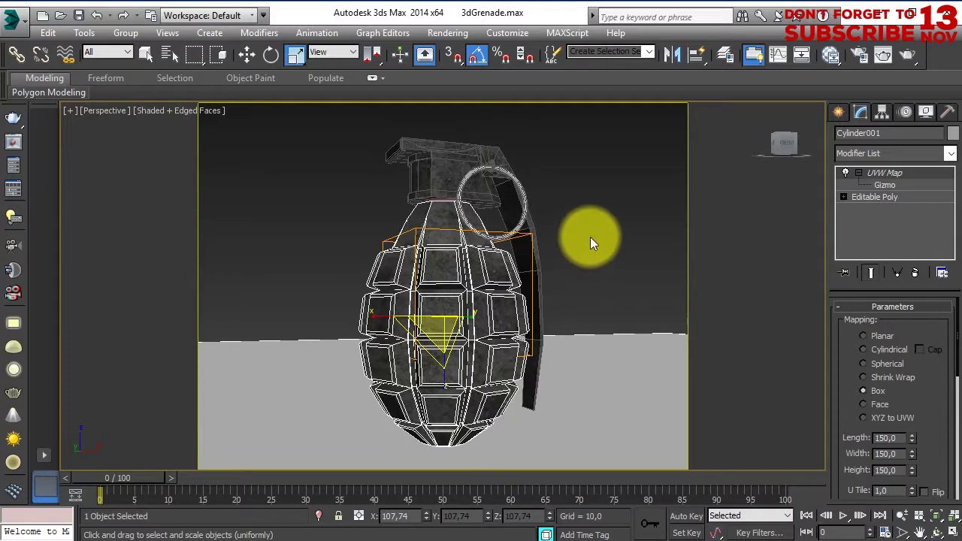
pyautogui.keyDown('alt'); pyautogui.moveTo(553, 310); pyautogui.dragTo(586, 304, button='middle'); pyautogui.keyUp('alt')
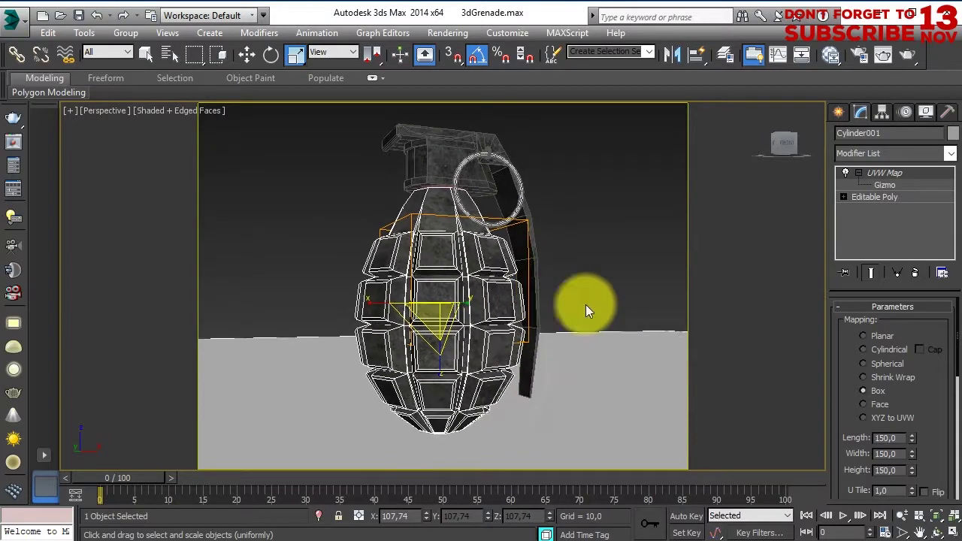
pyautogui.click(667, 121)
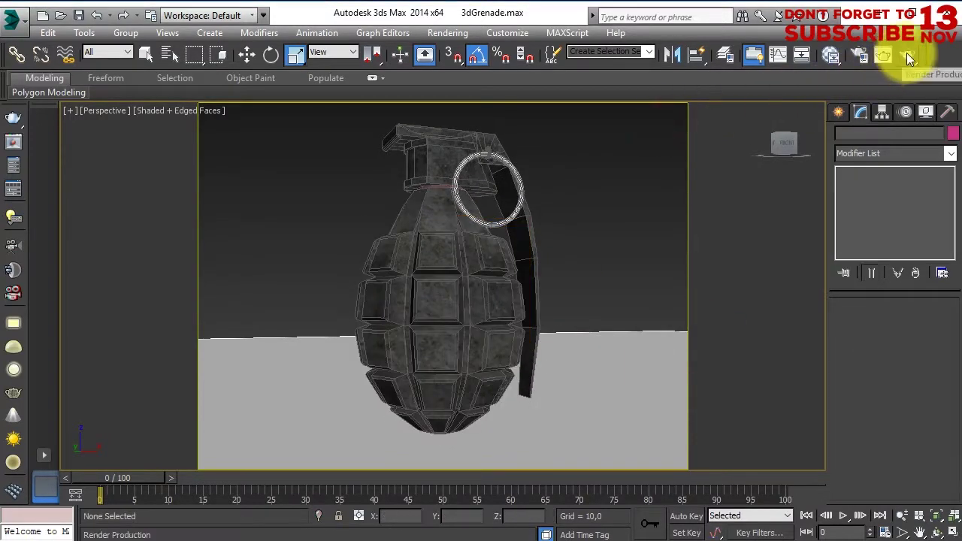
pyautogui.click(908, 56)
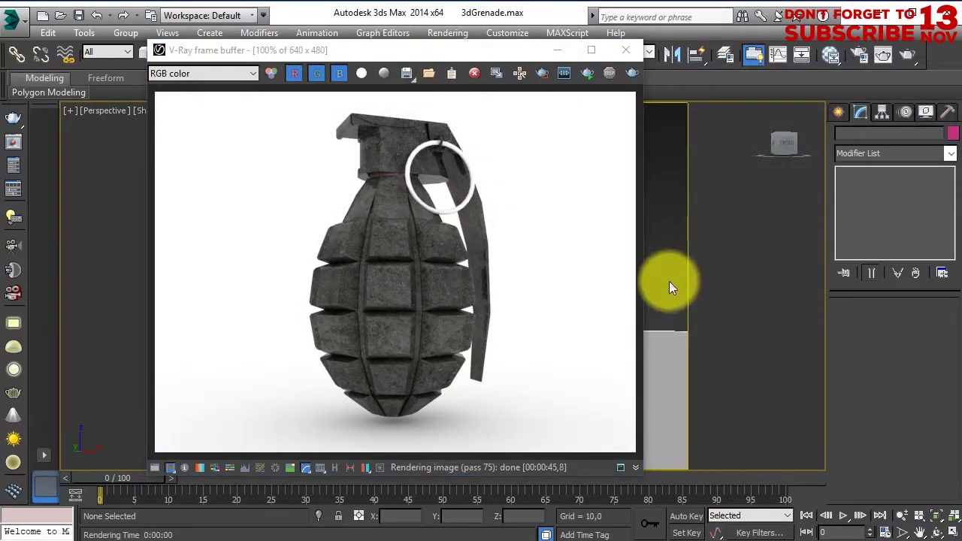
pyautogui.press('m')
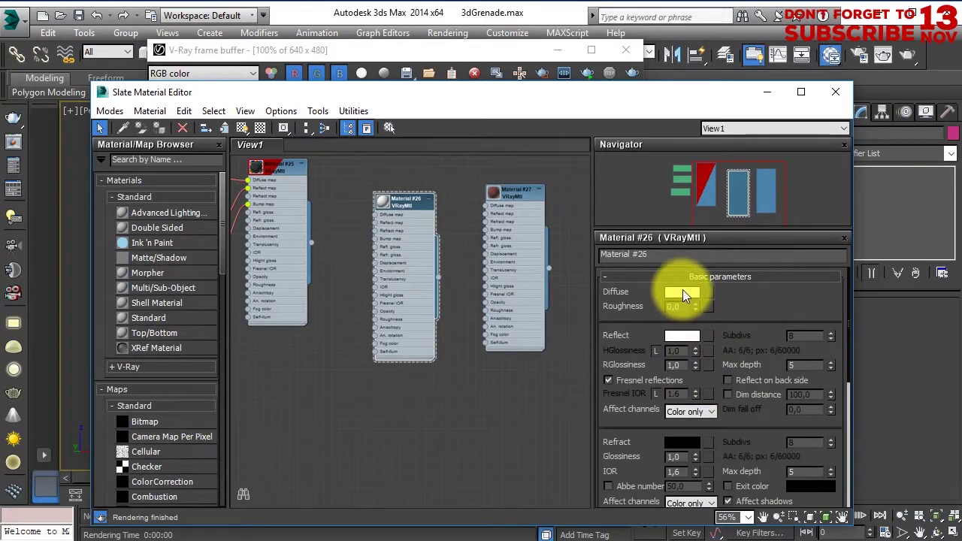
# Change Material #26's diffuse colour to black and re-render the grenade
pyautogui.click(682, 292)
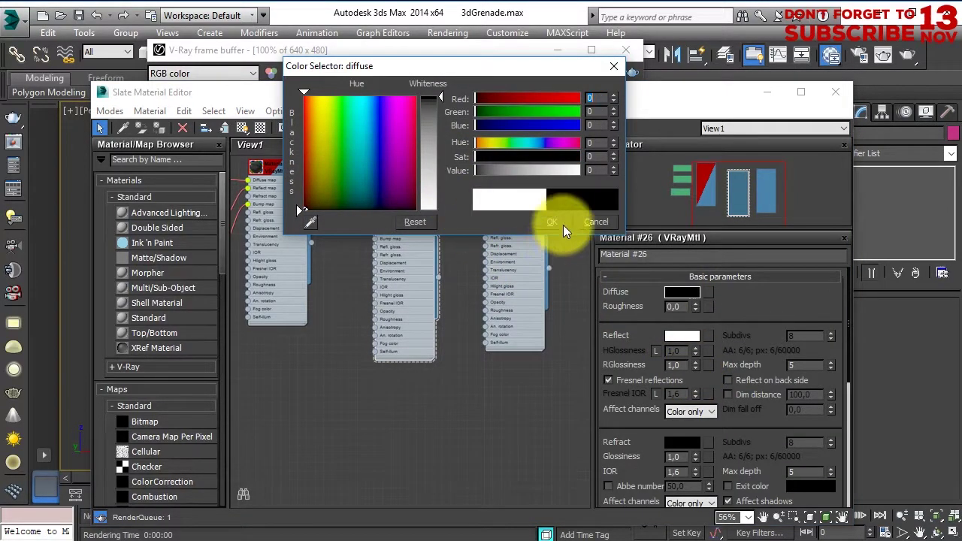
pyautogui.click(563, 225)
pyautogui.press('m')
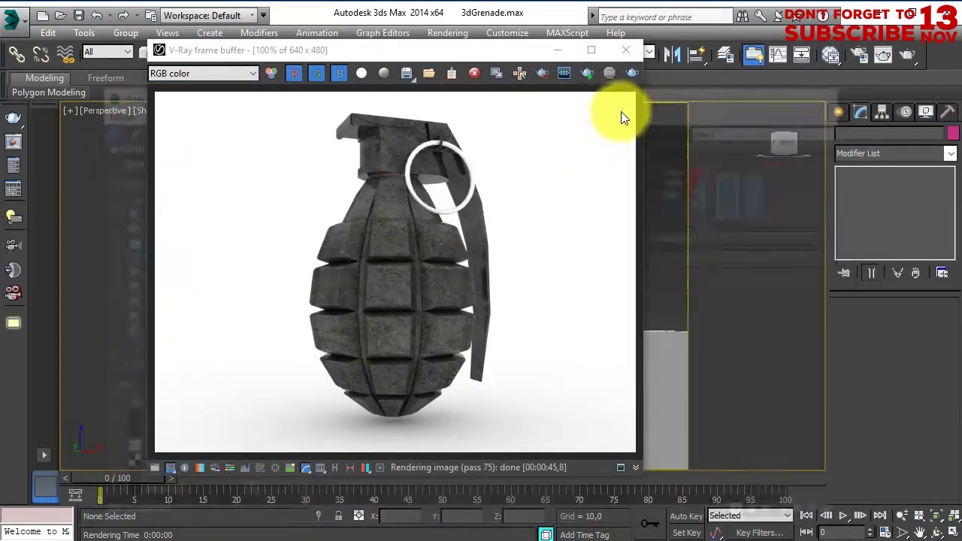
pyautogui.click(632, 73)
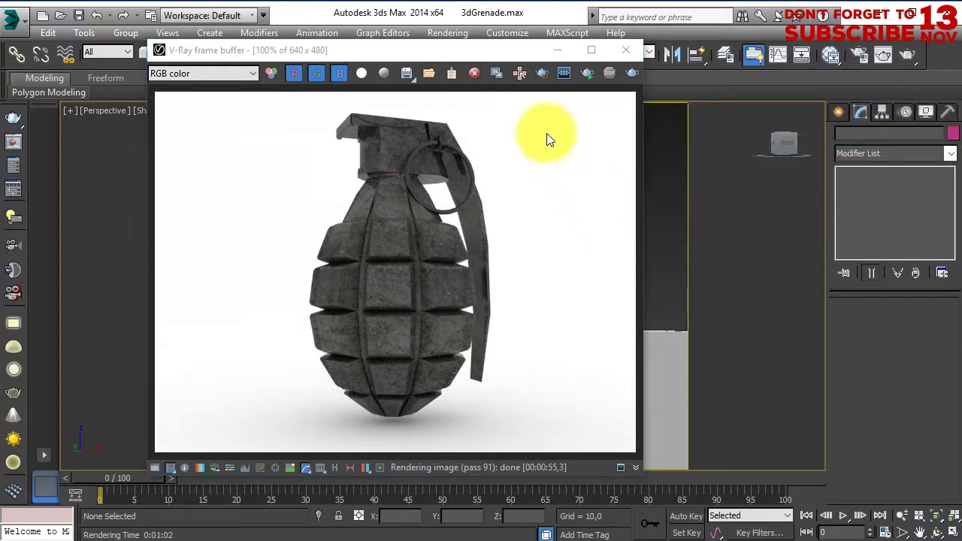
# Save the render as render.jpg, close the frame buffer, and save the scene
pyautogui.click(403, 70)
pyautogui.click(404, 74)
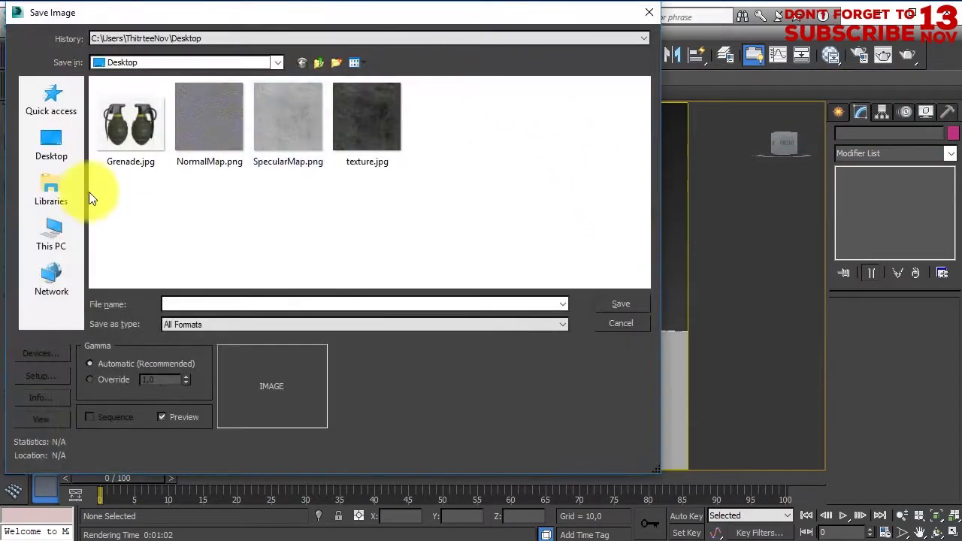
pyautogui.write('render.')
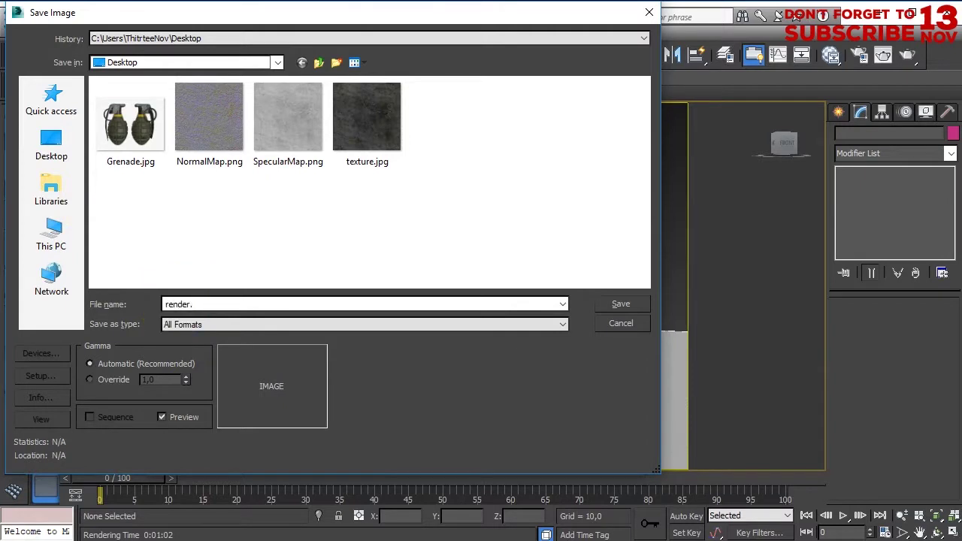
pyautogui.write('jpg')
pyautogui.press('Return')
pyautogui.press('Return')
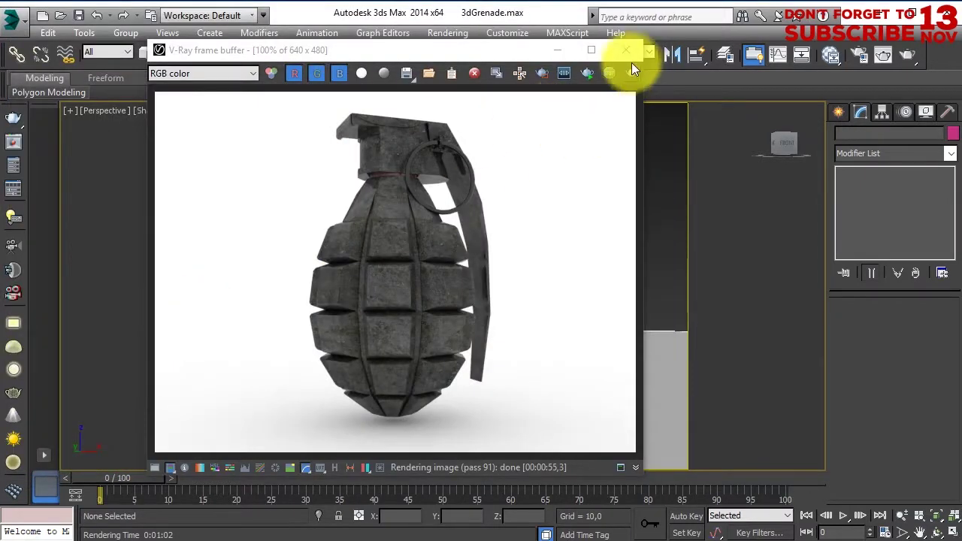
pyautogui.click(627, 50)
pyautogui.click(78, 15)
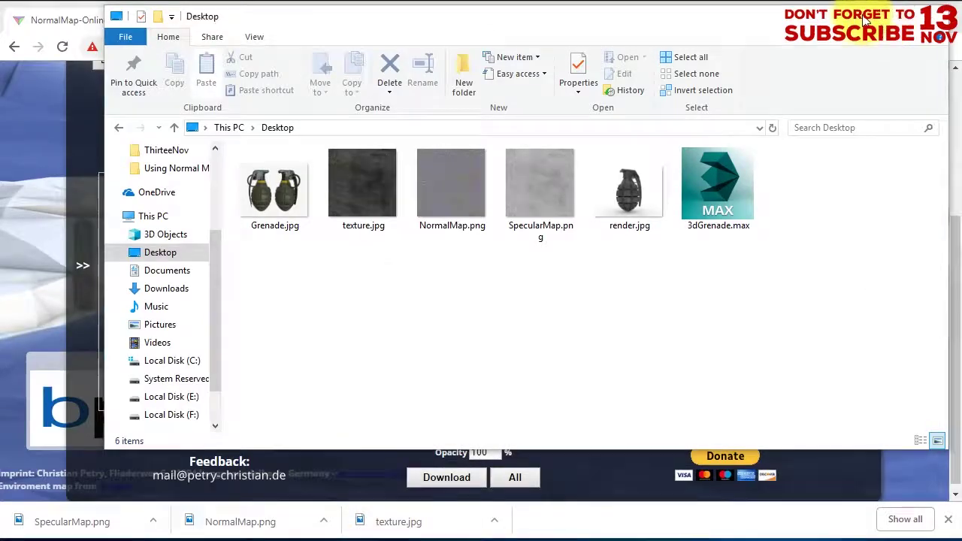
# Show the desktop and open render.jpg in Photos to view the grenade render
pyautogui.click(865, 21)
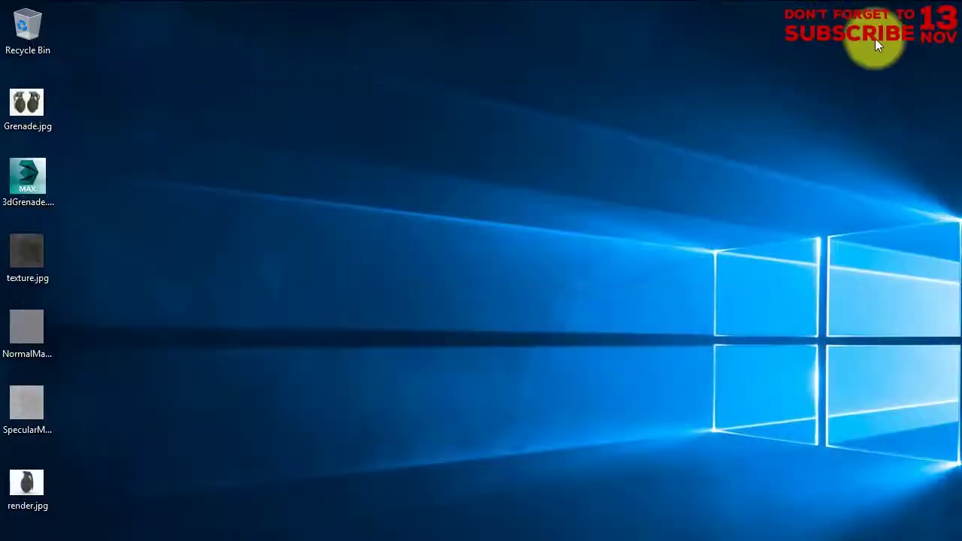
pyautogui.click(28, 260)
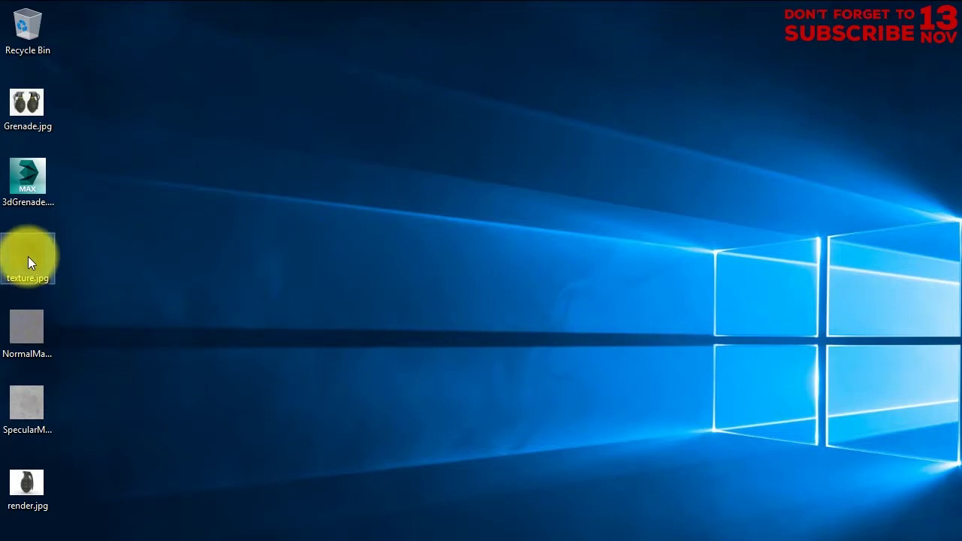
pyautogui.doubleClick(22, 487)
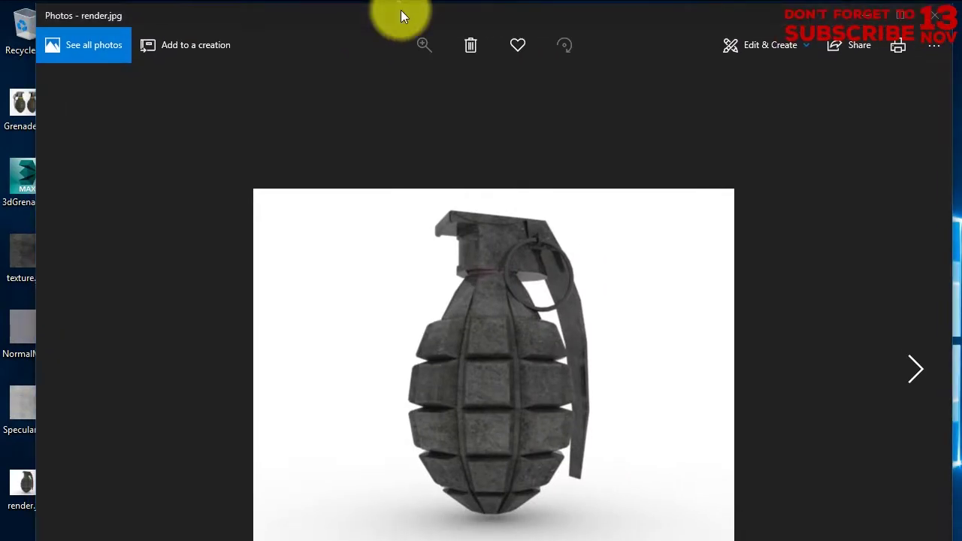
pyautogui.moveTo(406, 9)
pyautogui.mouseDown()
pyautogui.moveTo(443, 150)
pyautogui.moveTo(420, 8)
pyautogui.mouseUp()
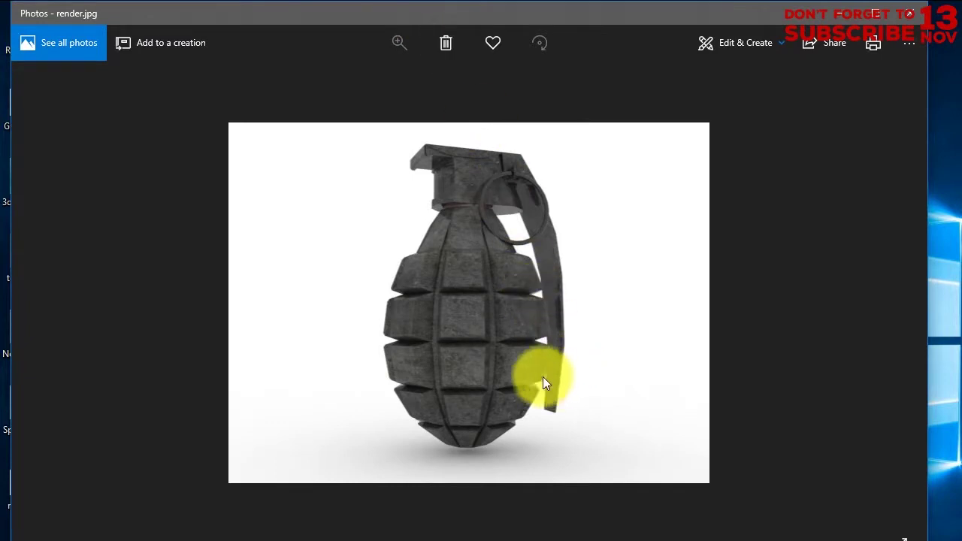